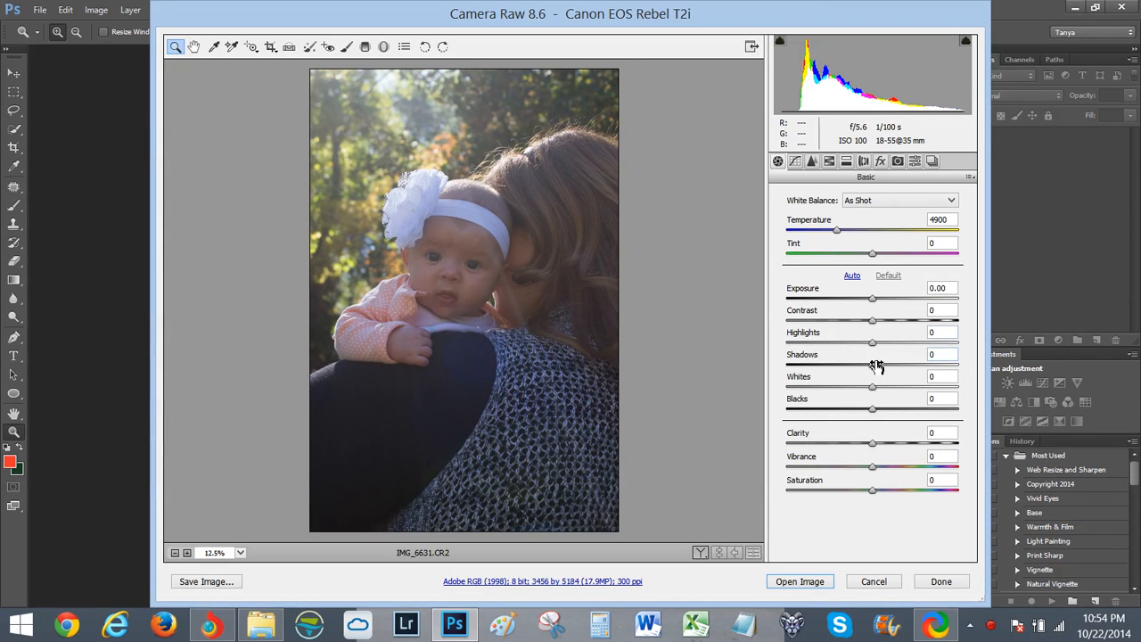
Set the photo's Shadows to +100, Exposure to +1.60, Highlights to -100, Whites to -65 and Blacks to -69.
left_click_drag(873, 367, 989, 375)
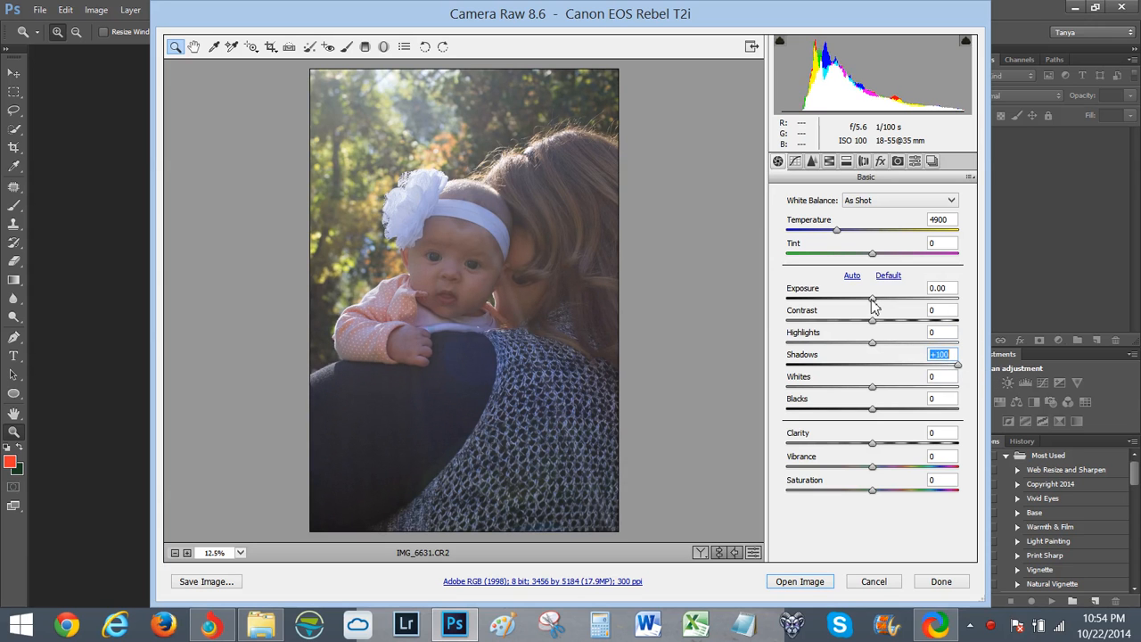
left_click_drag(873, 302, 901, 307)
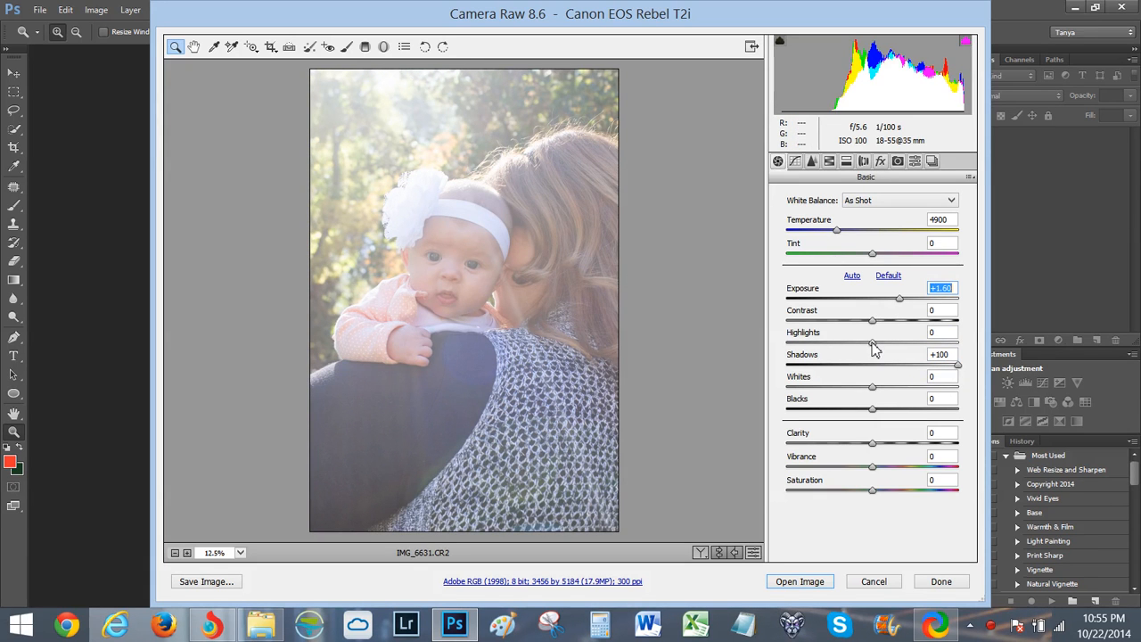
left_click_drag(873, 346, 748, 337)
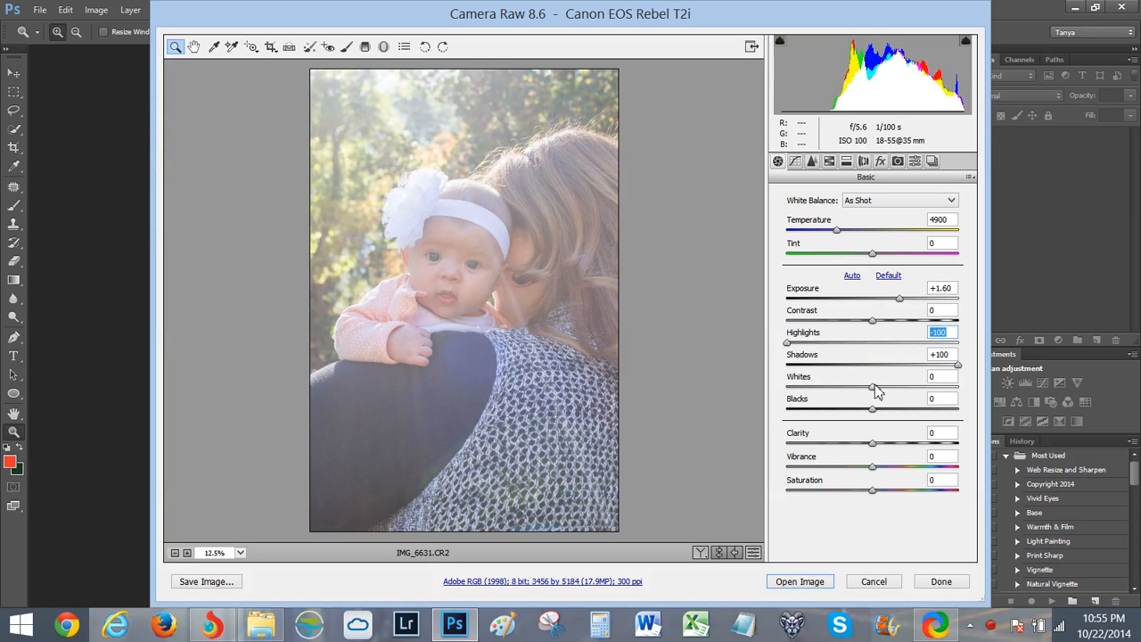
left_click_drag(874, 390, 817, 388)
left_click_drag(874, 411, 819, 407)
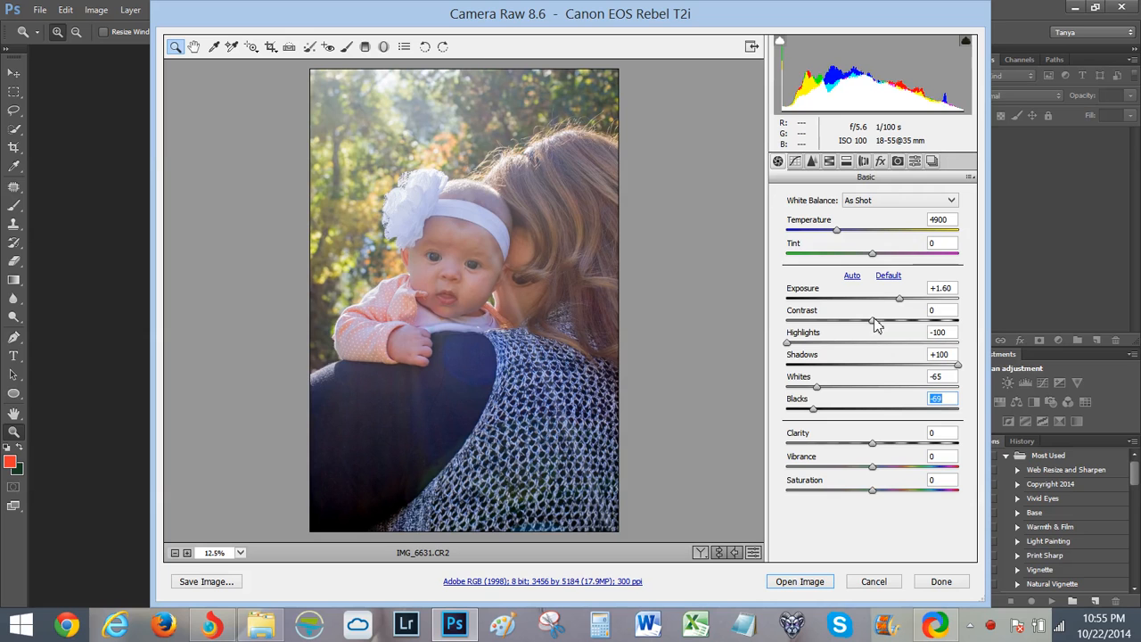
Set Contrast to +13, Tint to -9 and Temperature to 5150, and raise Exposure to +1.95.
left_click_drag(874, 322, 887, 328)
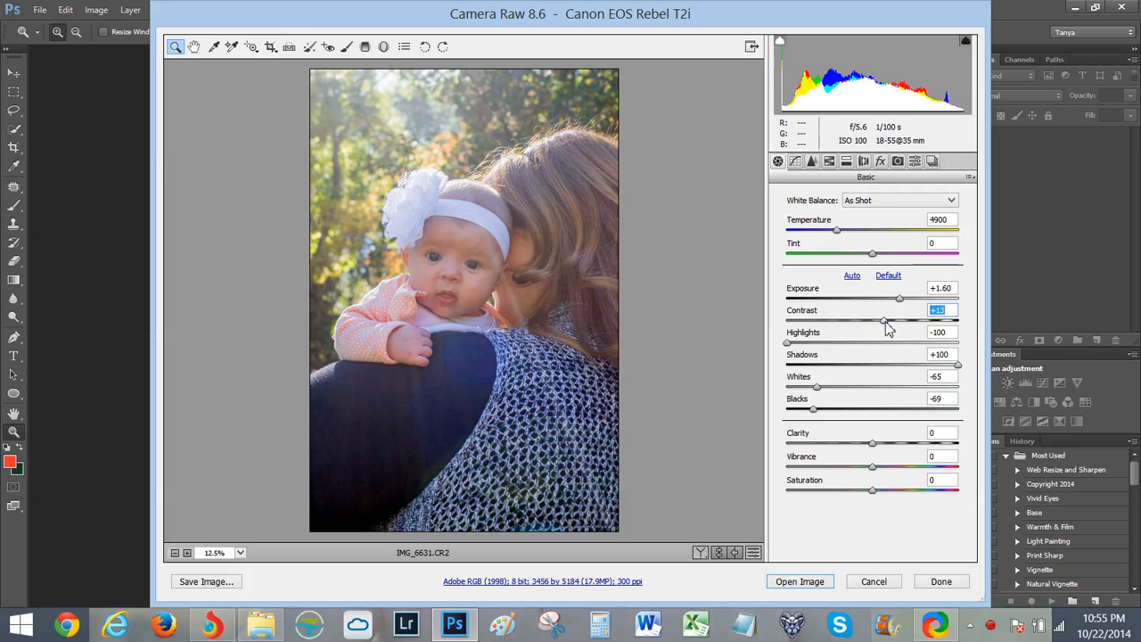
left_click_drag(876, 258, 867, 257)
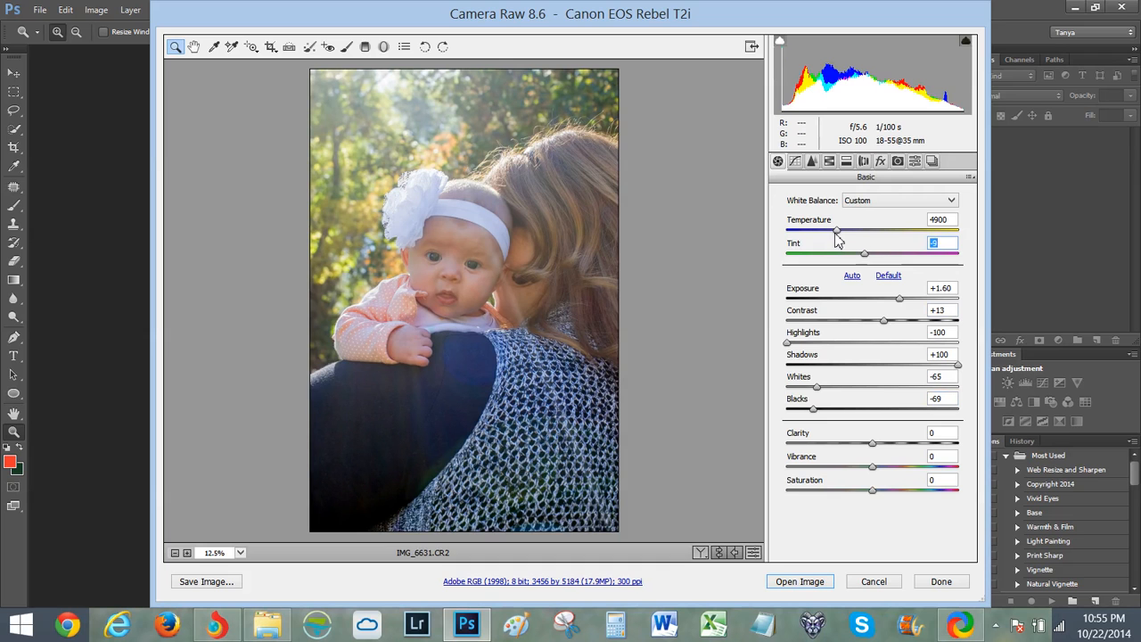
mouse_move(837, 233)
left_mouse_down()
mouse_move(850, 236)
mouse_move(838, 237)
left_mouse_up()
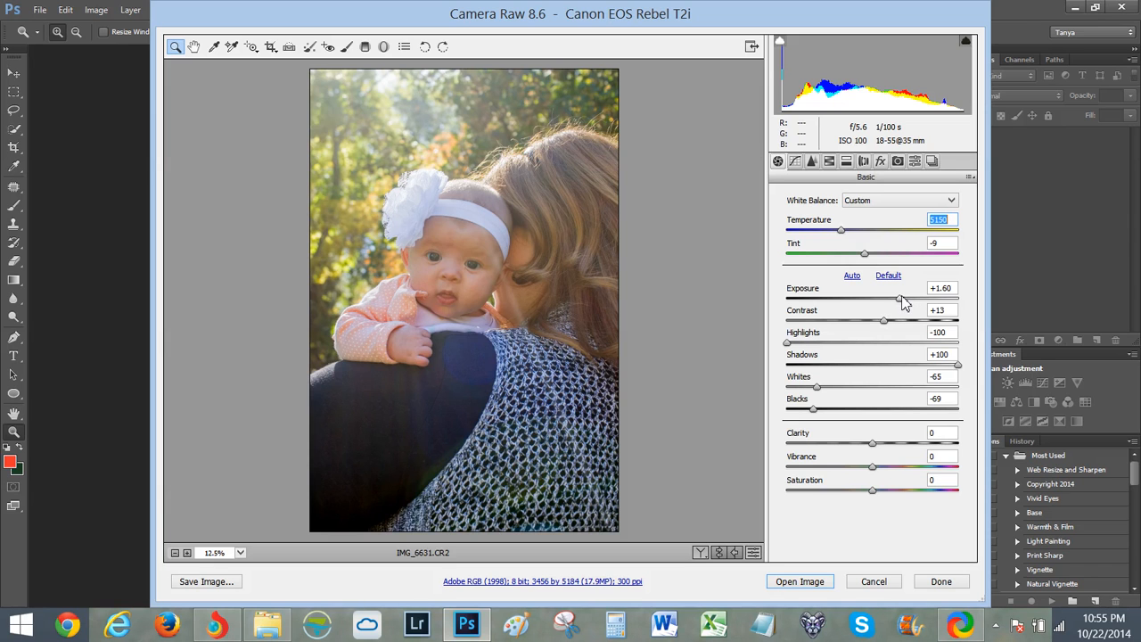
left_click_drag(901, 296, 908, 299)
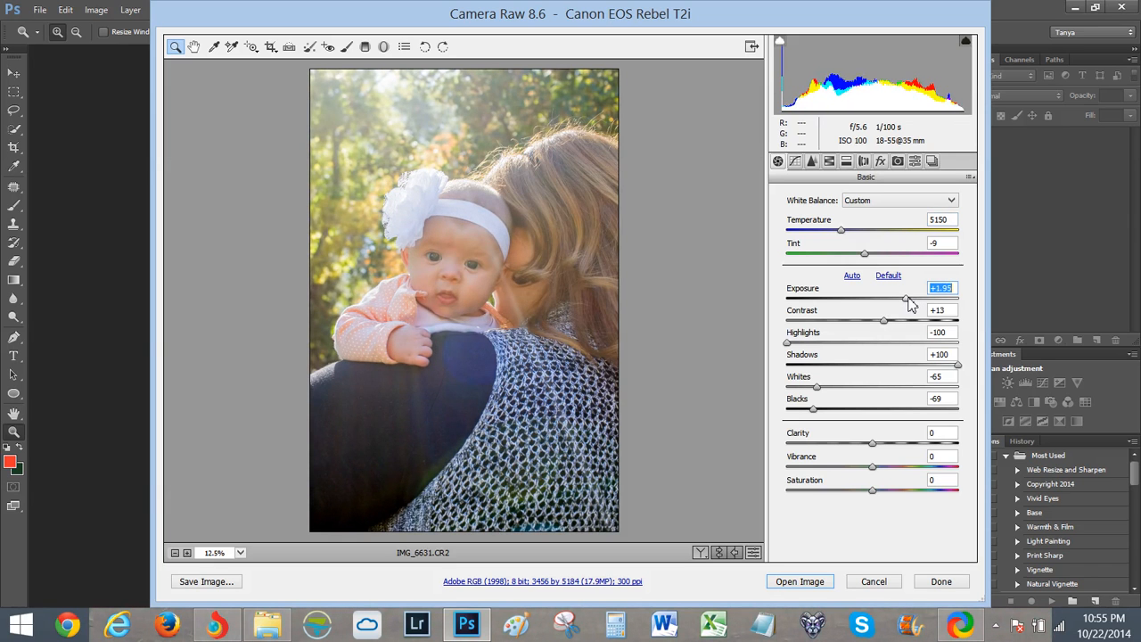
Set Clarity to +7 while judging the effect up close on the baby's face.
left_click(440, 264)
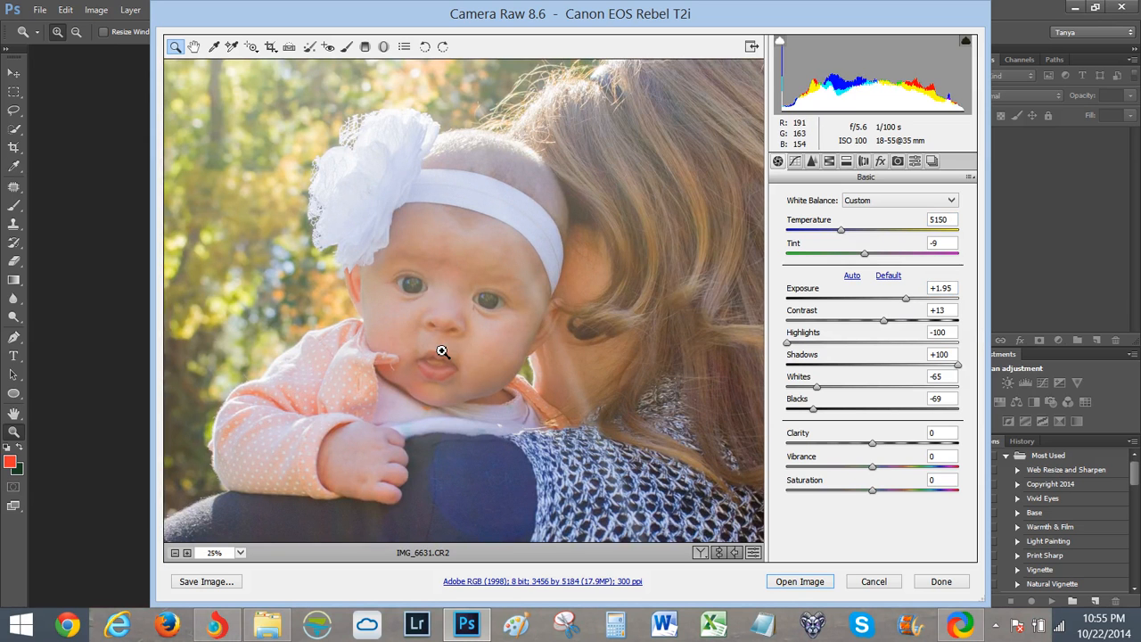
left_click(442, 351)
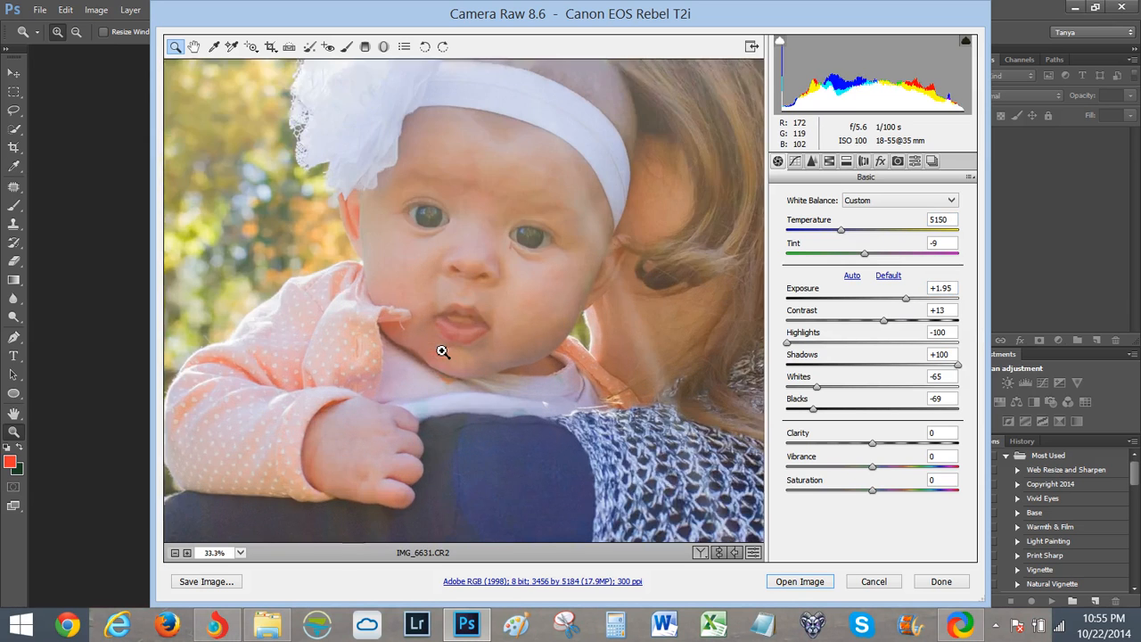
left_click(477, 232)
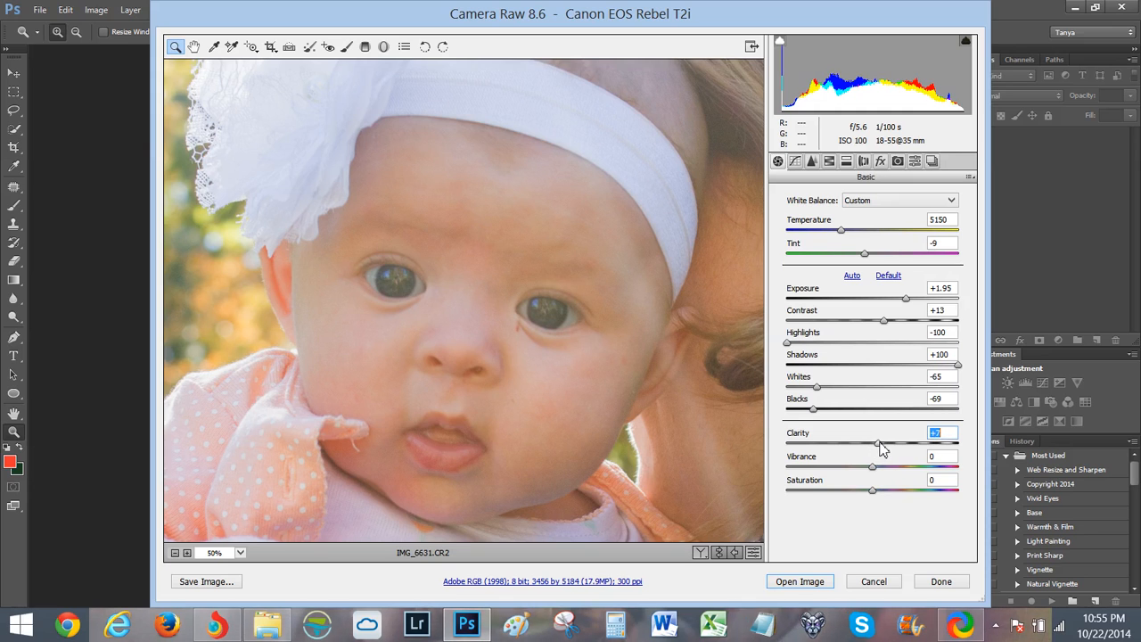
Set the sharpening Amount to 48, and noise reduction Luminance to 22 and Color Smoothness to 60.
left_click(812, 161)
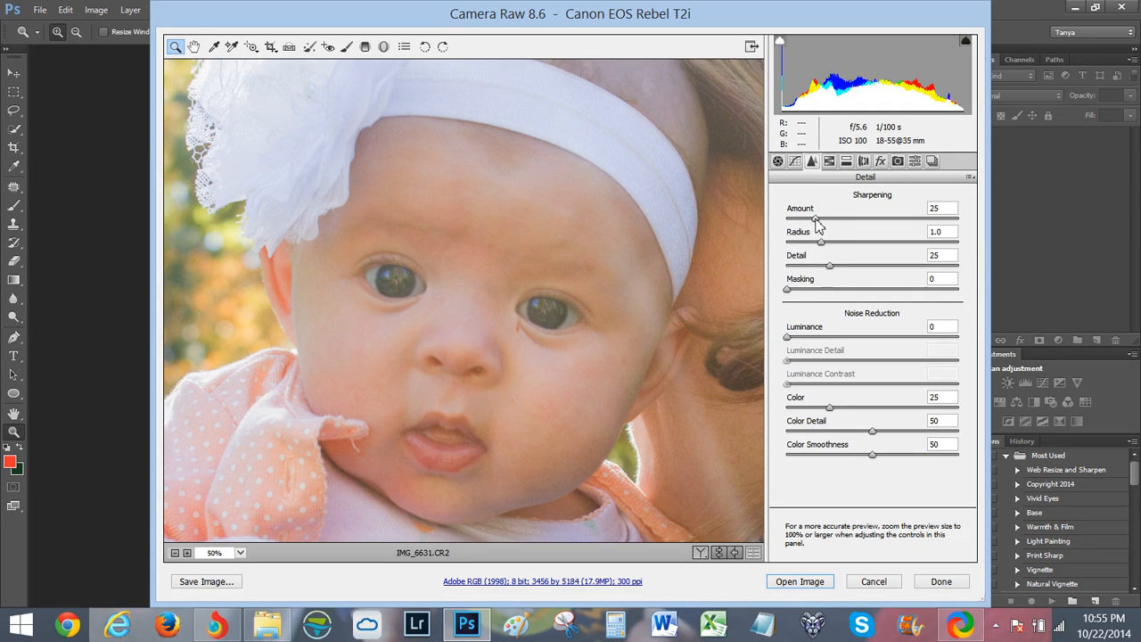
left_click_drag(815, 219, 842, 223)
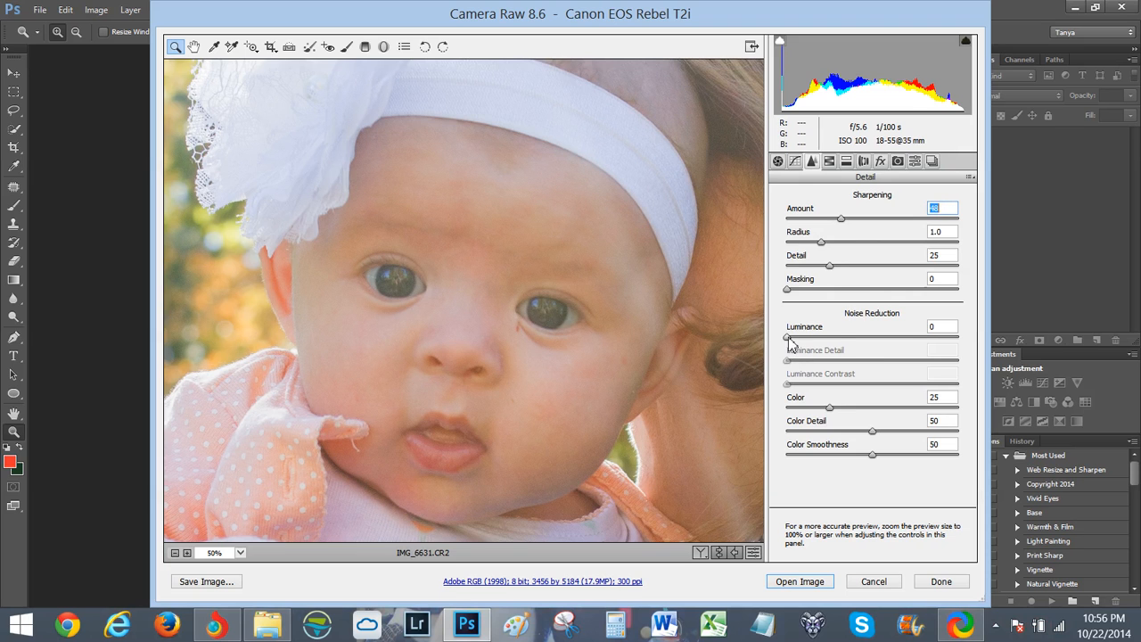
left_click_drag(788, 339, 827, 341)
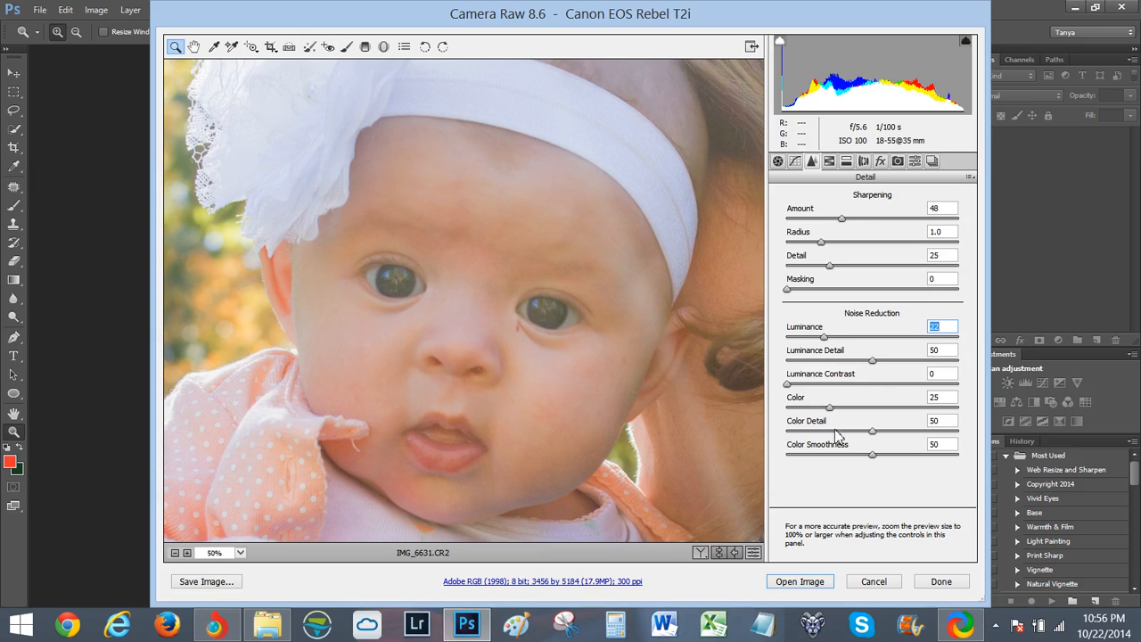
left_click_drag(872, 456, 889, 457)
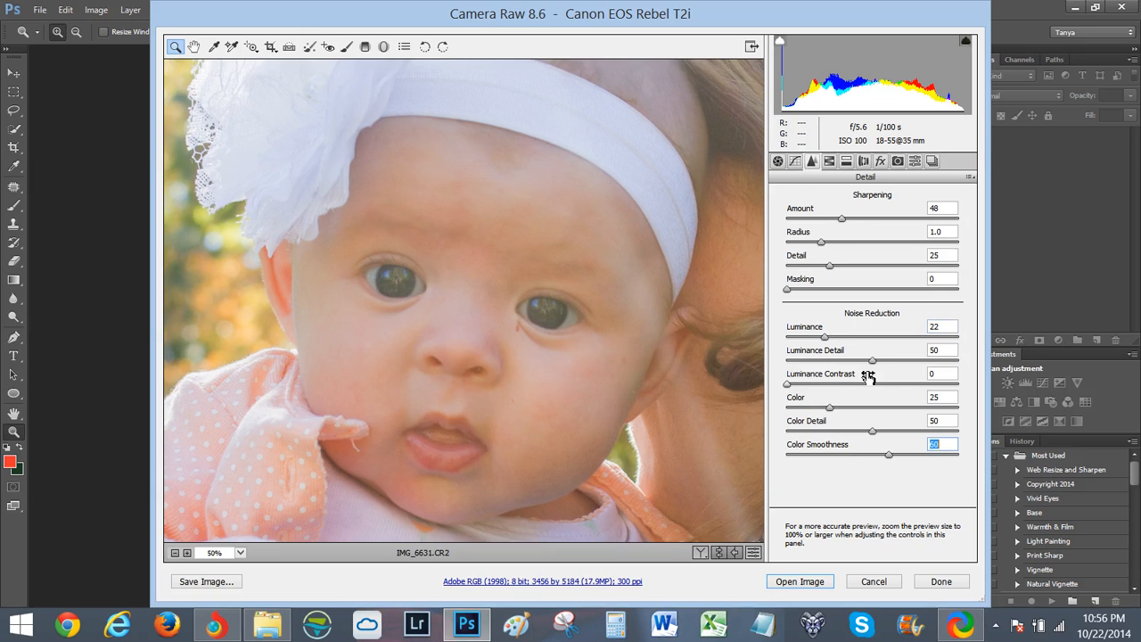
Show the whole photo in a before/after comparison and set Vibrance to +7 and Saturation to +3.
left_click(778, 161)
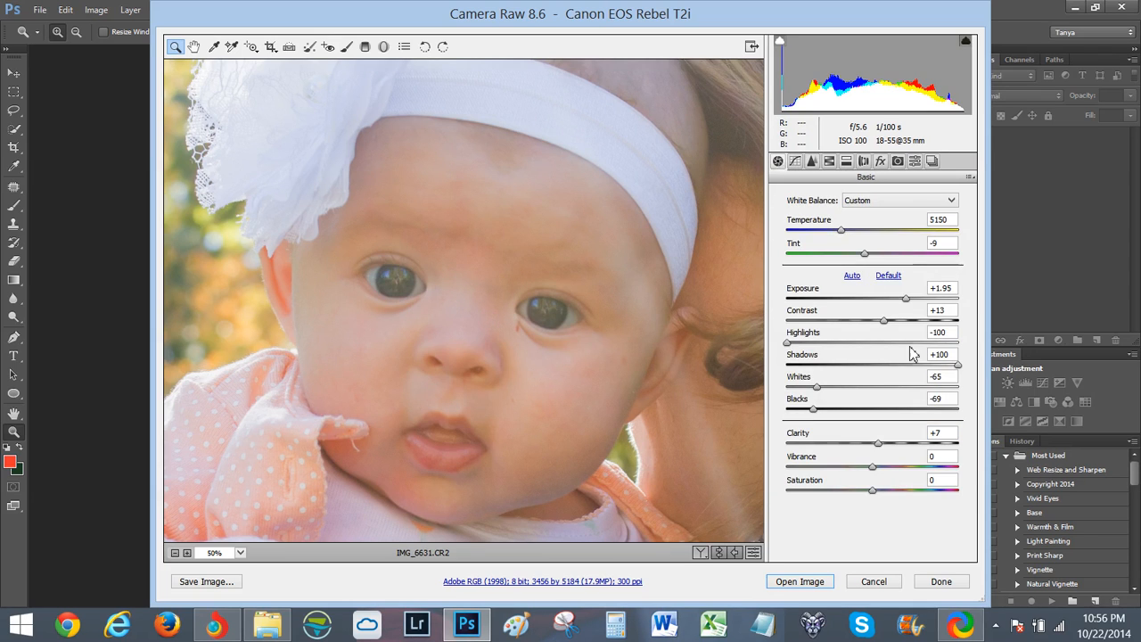
left_click(175, 554)
left_click(175, 555)
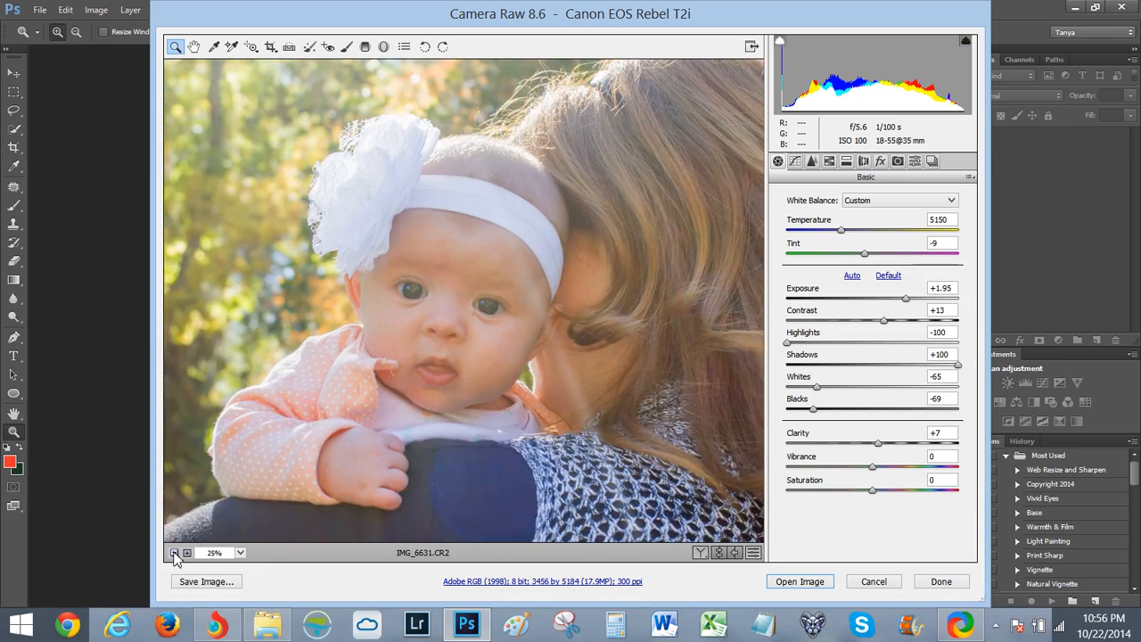
left_click(176, 554)
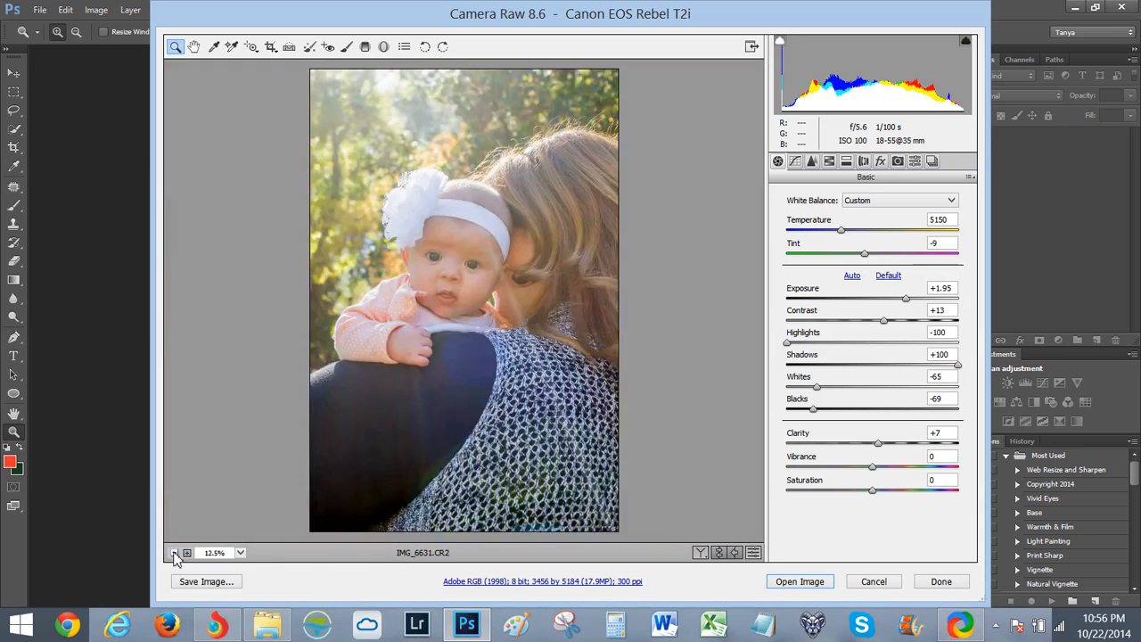
left_click(701, 552)
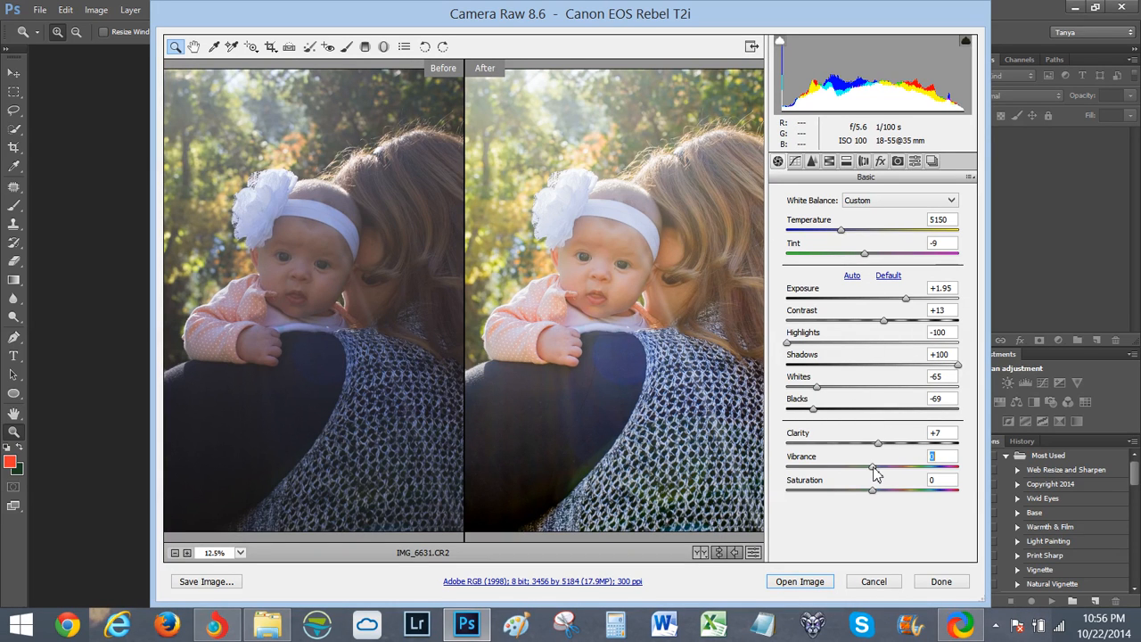
left_click_drag(874, 472, 880, 474)
left_click(879, 496)
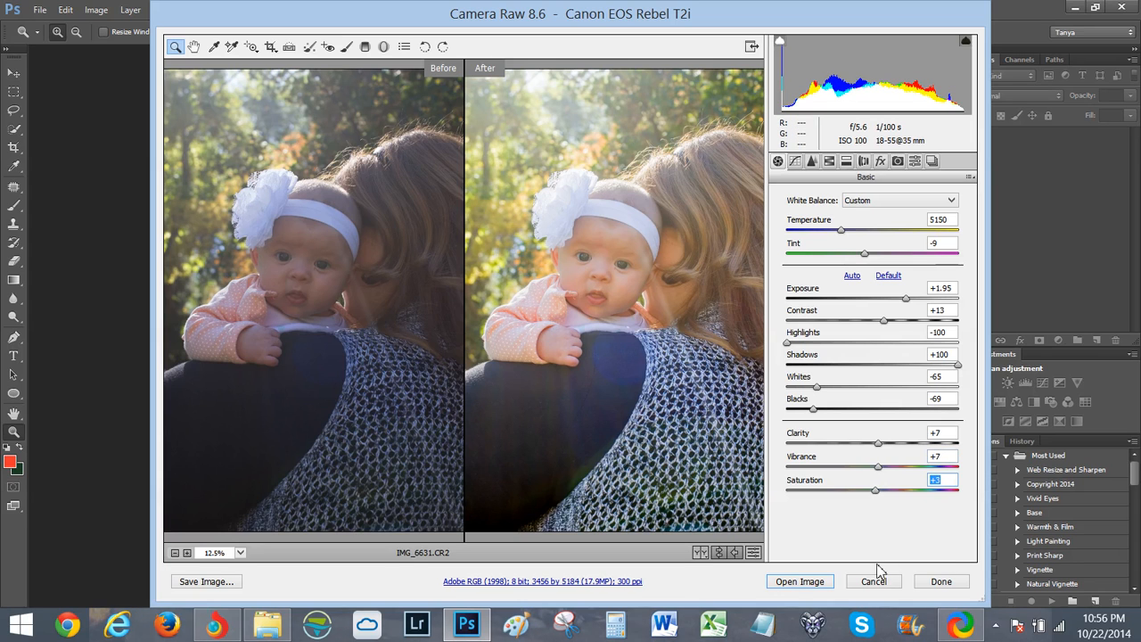
Open the developed raw photo in Photoshop and duplicate the Background layer.
left_click(793, 585)
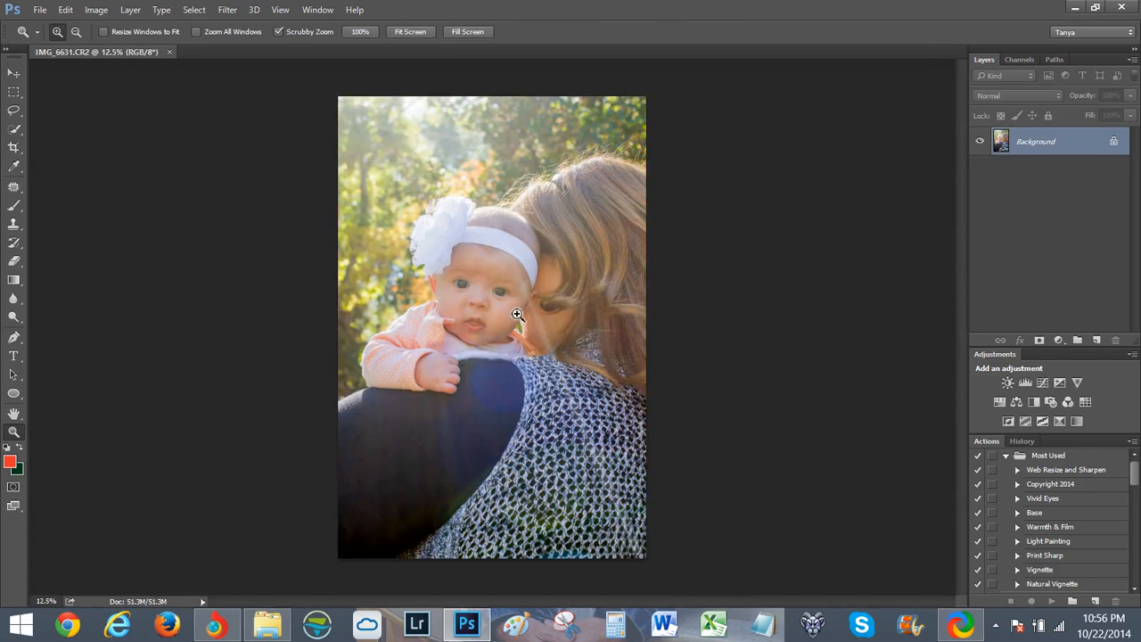
left_click(472, 283)
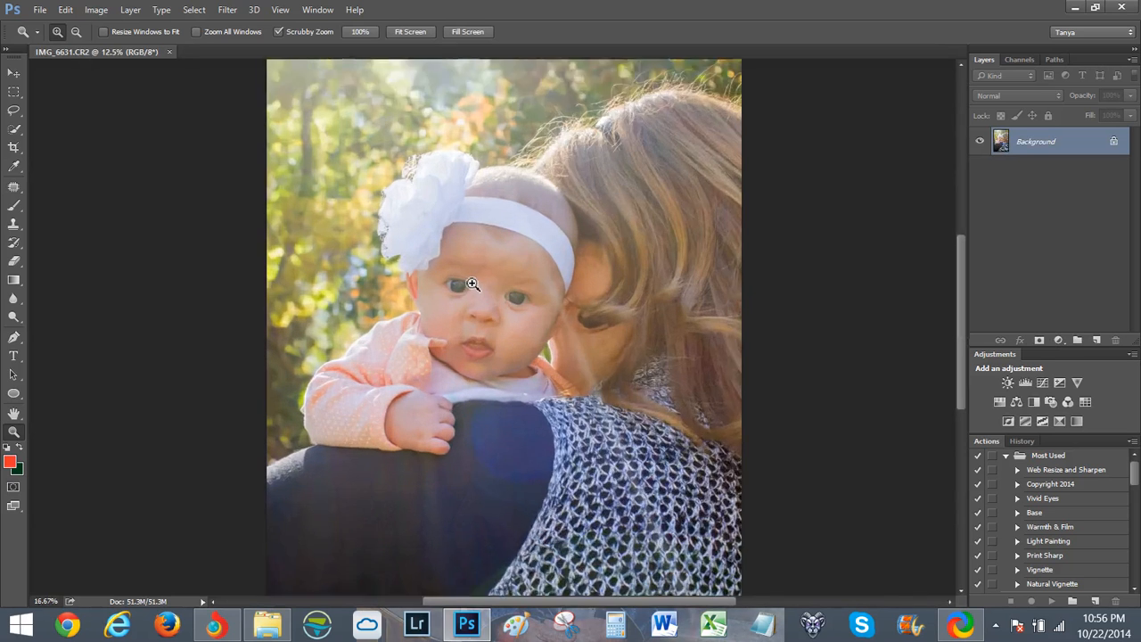
left_click(496, 300)
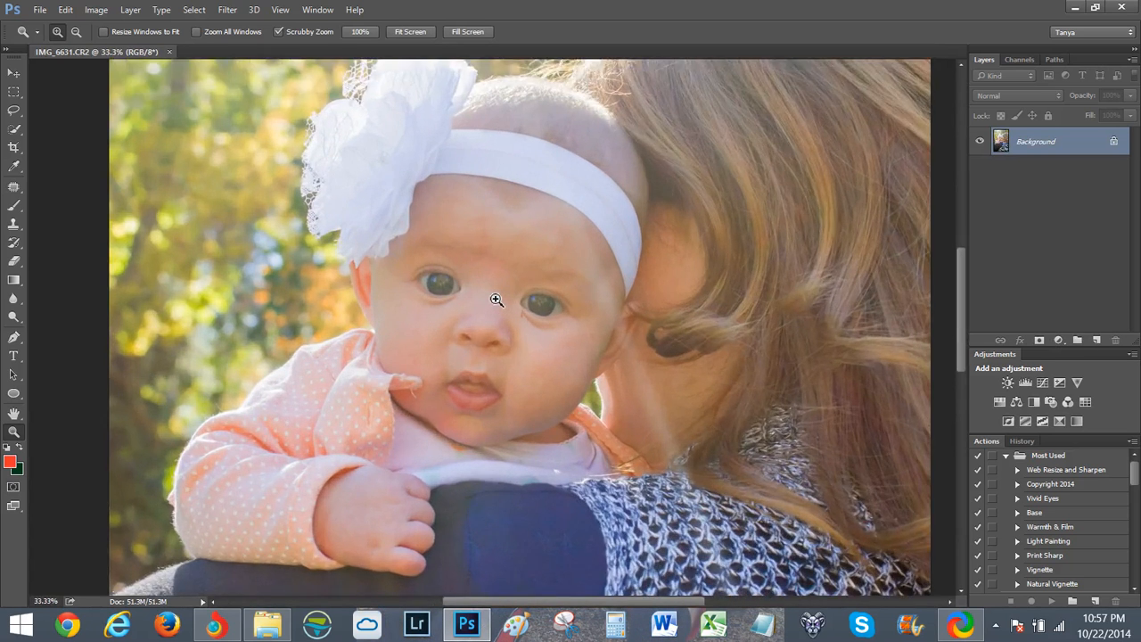
left_click(496, 300)
left_click(497, 300)
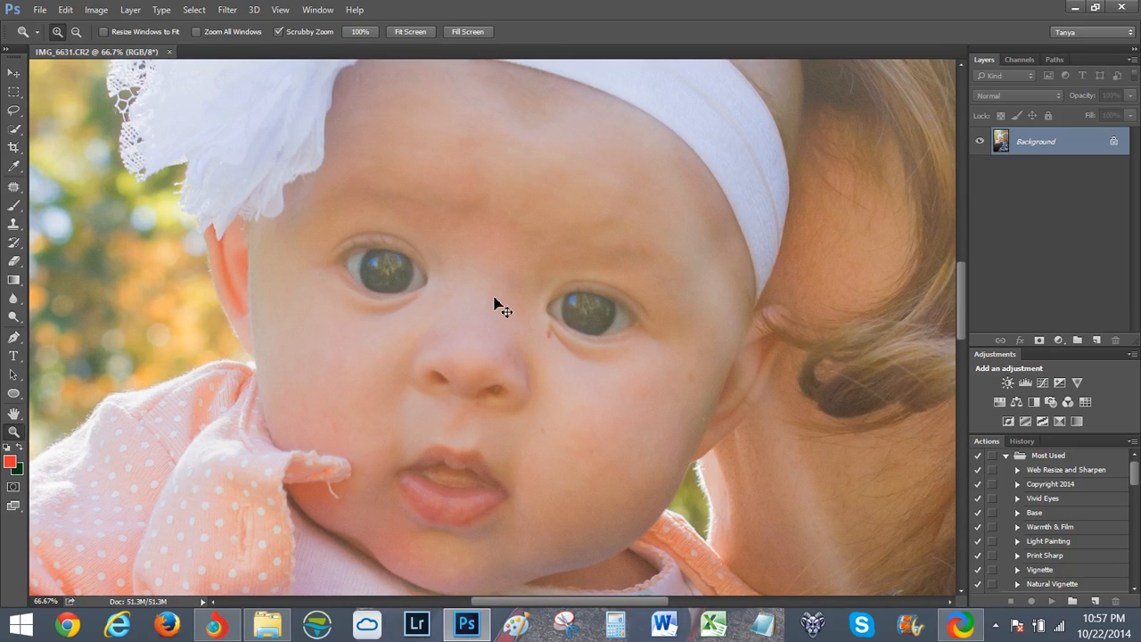
key("ctrl+j")
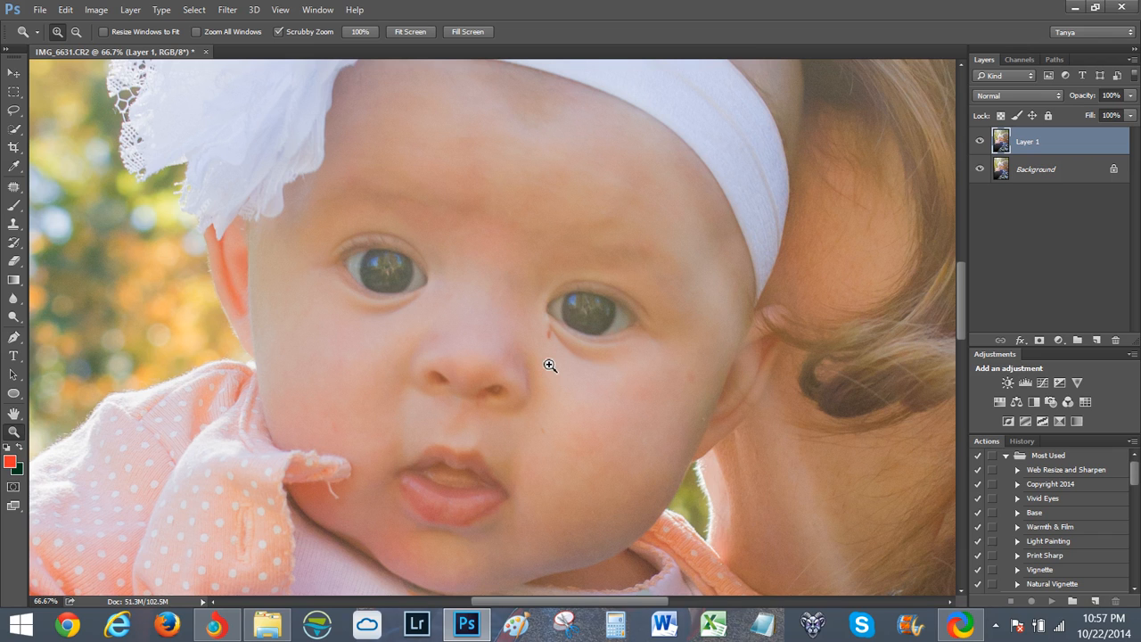
Remove the small red mark below the inner corner of the baby's eye with the Patch tool.
key("j")
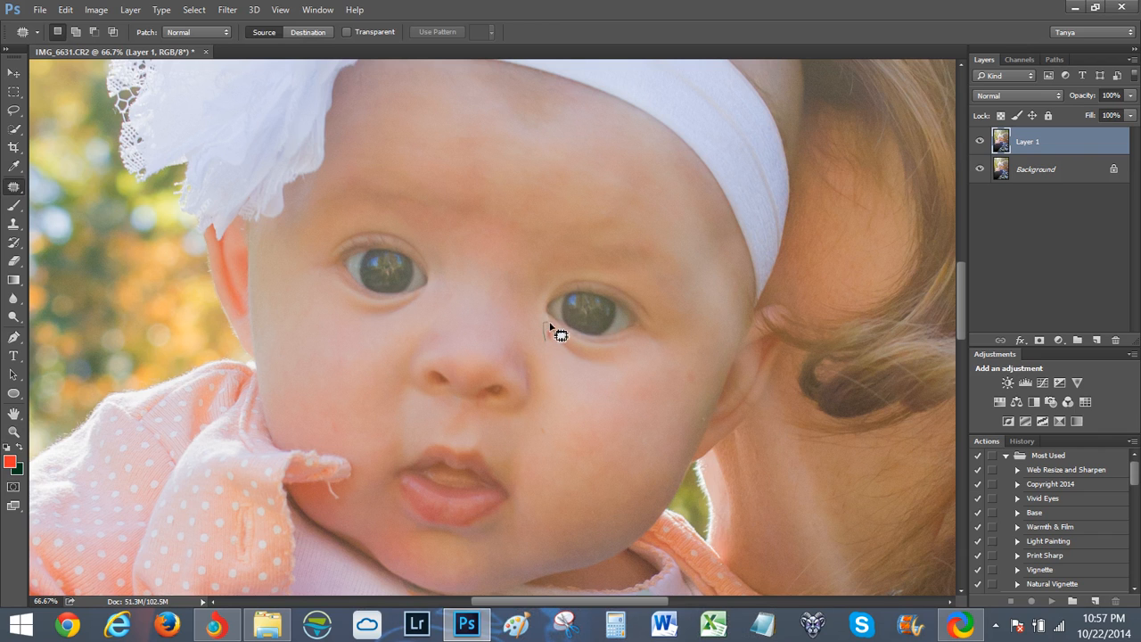
mouse_move(550, 323)
left_mouse_down()
mouse_move(548, 340)
mouse_move(545, 326)
left_mouse_up()
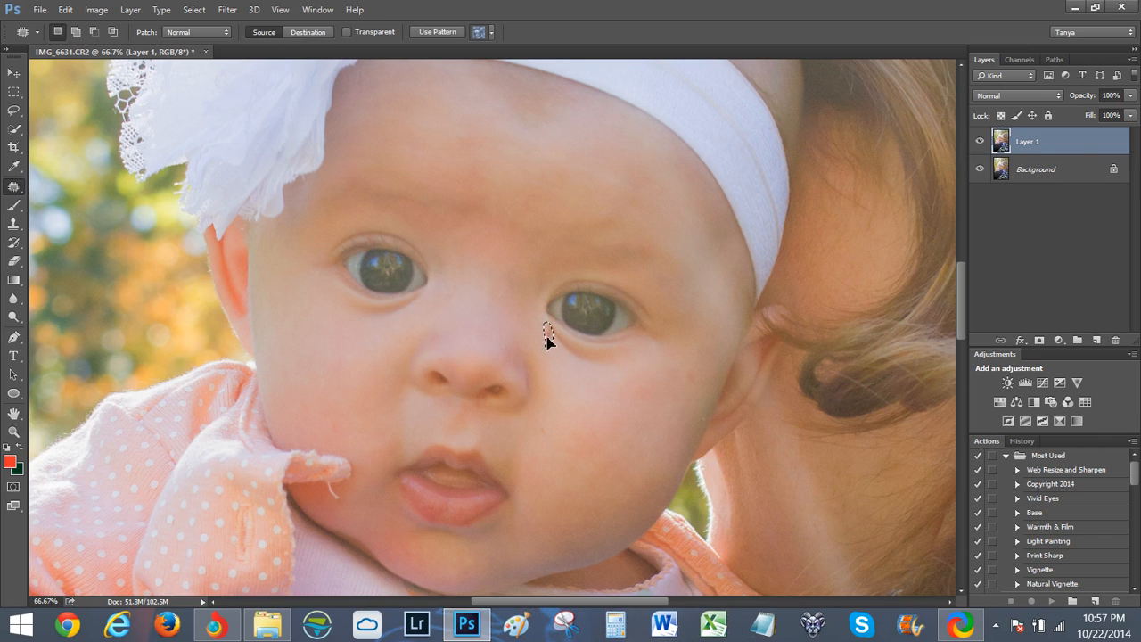
key("ctrl+d")
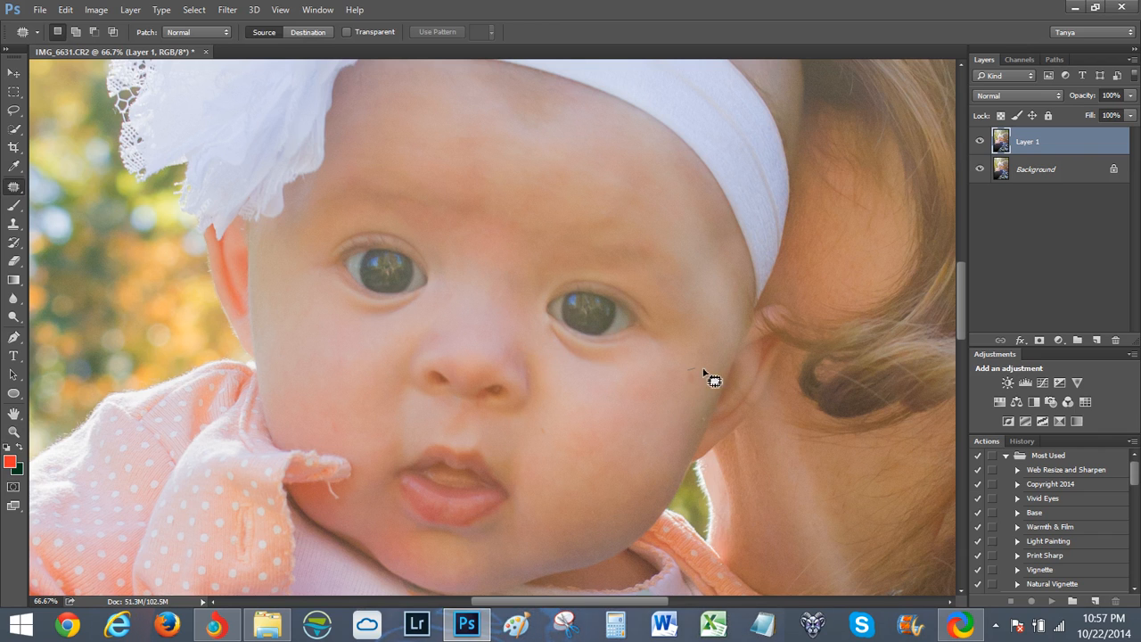
Patch the small scratch on the baby's outer cheek near the ear with clean cheek skin.
mouse_move(704, 372)
left_mouse_down()
mouse_move(678, 402)
mouse_move(701, 371)
left_mouse_up()
left_click_drag(687, 385, 605, 426)
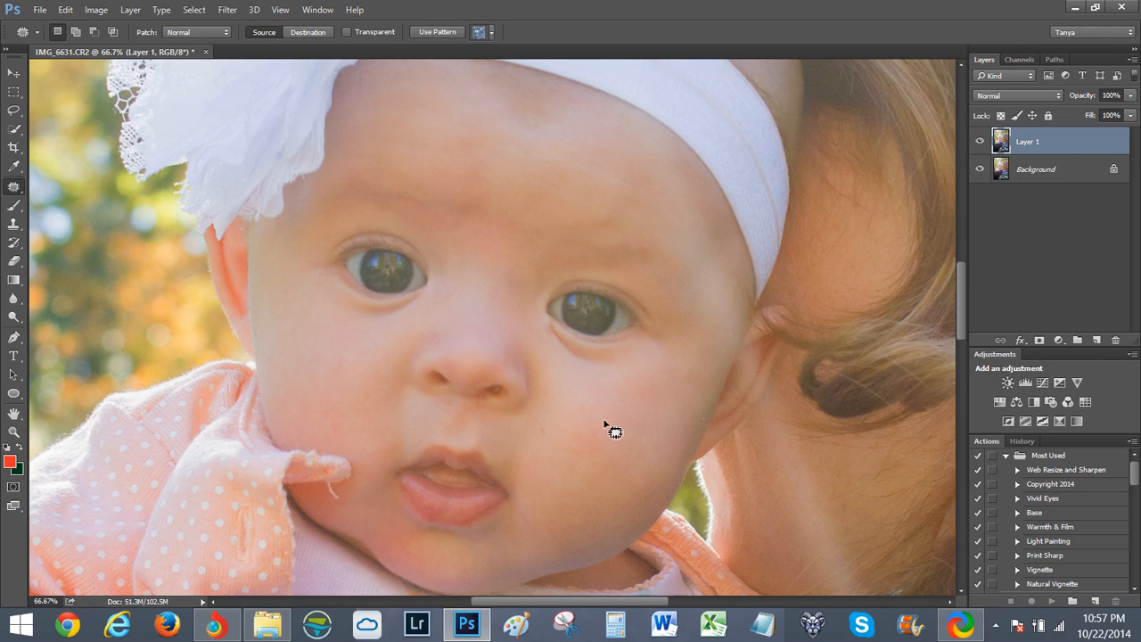
key("ctrl+d")
Patch the blemish inside the baby's nostril with texture from the other nostril, and clear the selection.
scroll(589, 401, "down", 3)
key("z")
left_click(519, 309)
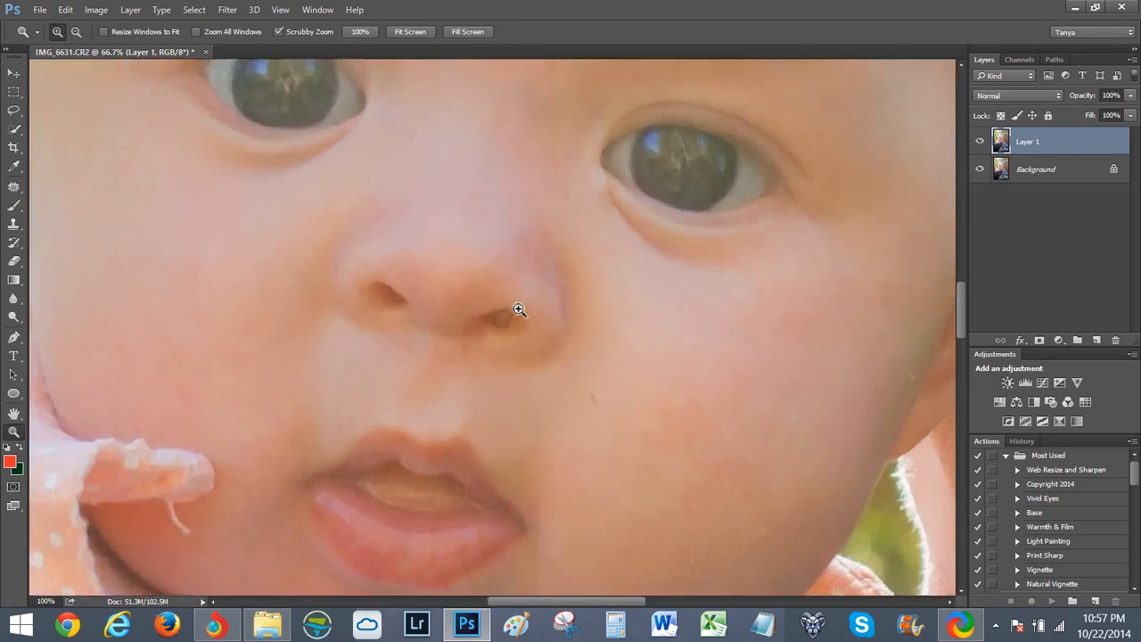
left_click(518, 310)
left_click(586, 339)
key("j")
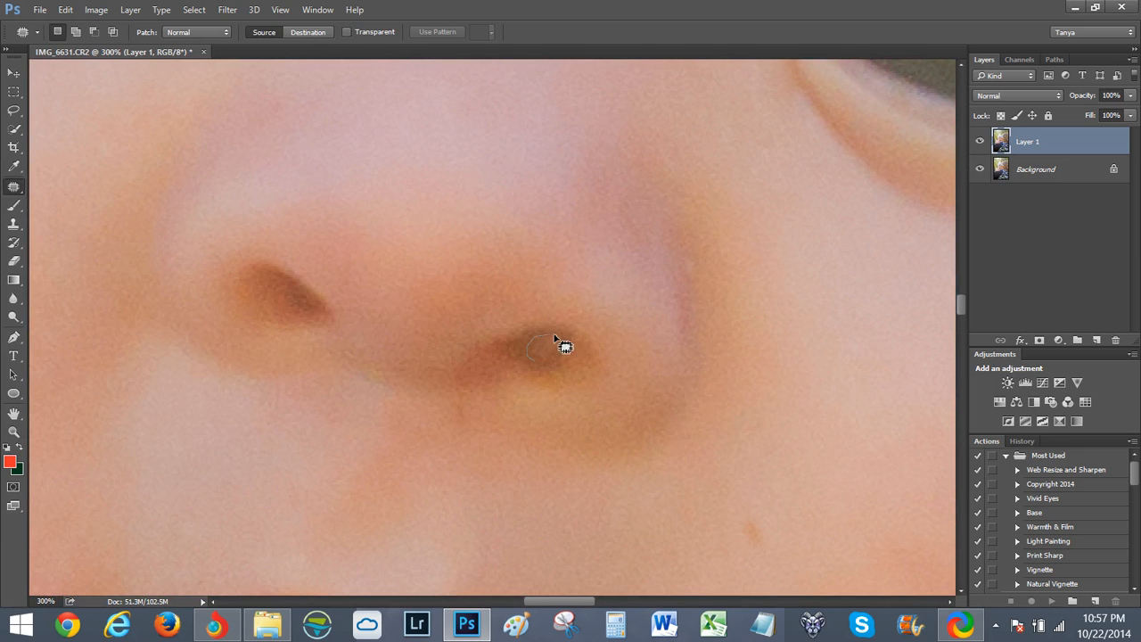
mouse_move(555, 366)
left_mouse_down()
mouse_move(535, 375)
mouse_move(545, 353)
mouse_move(298, 305)
left_mouse_up()
key("ctrl+d")
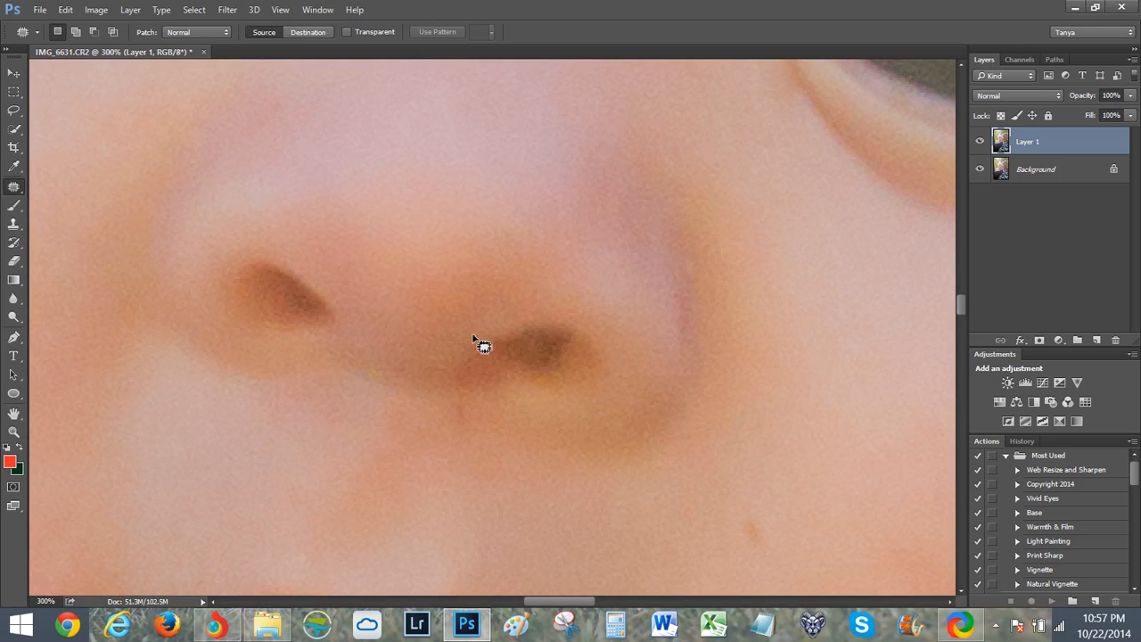
Patch the small spot on the baby's cheek beside the mouth with nearby clean skin, and clear the selection.
key("z")
left_click(480, 343, "alt")
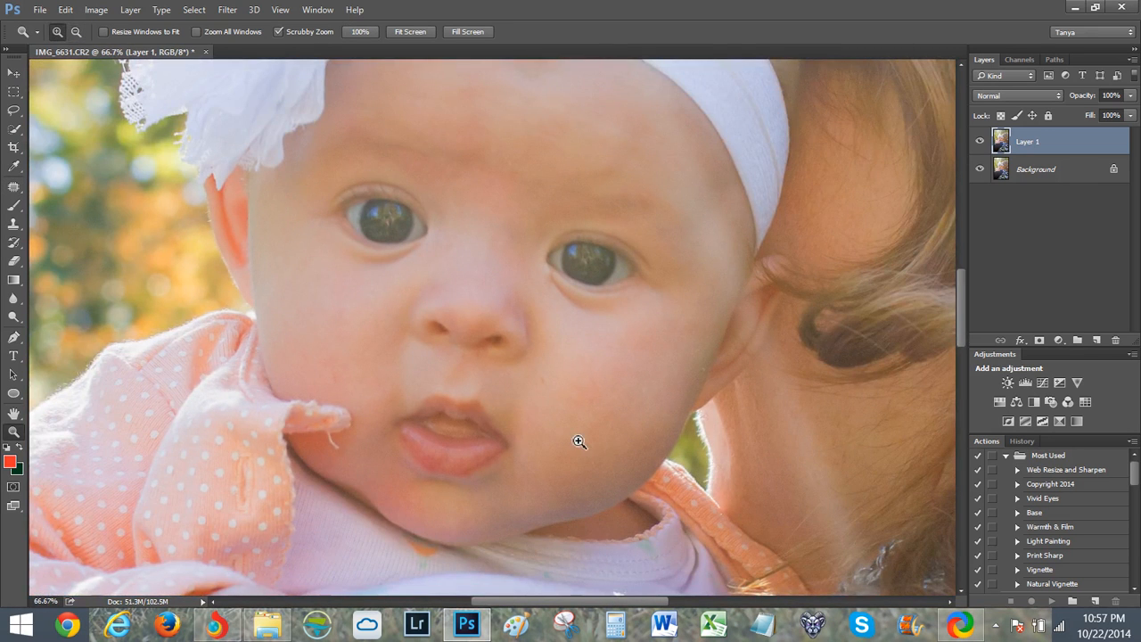
key("j")
mouse_move(536, 391)
left_mouse_down()
mouse_move(541, 364)
mouse_move(539, 391)
left_mouse_up()
left_click_drag(545, 378, 594, 400)
key("ctrl+d")
key("z")
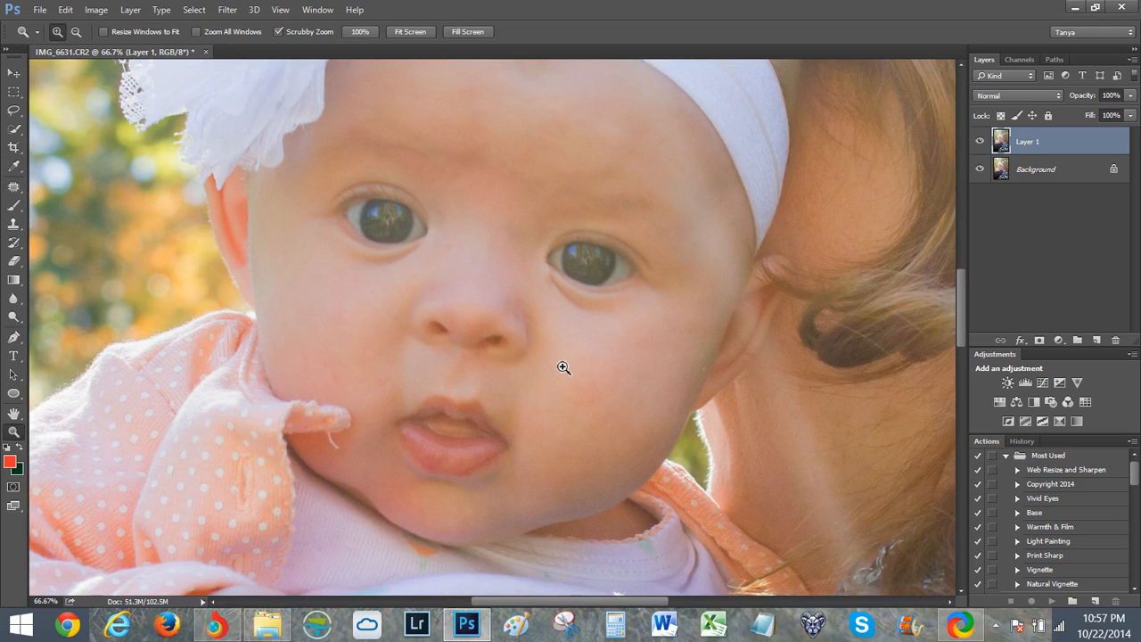
key("alt")
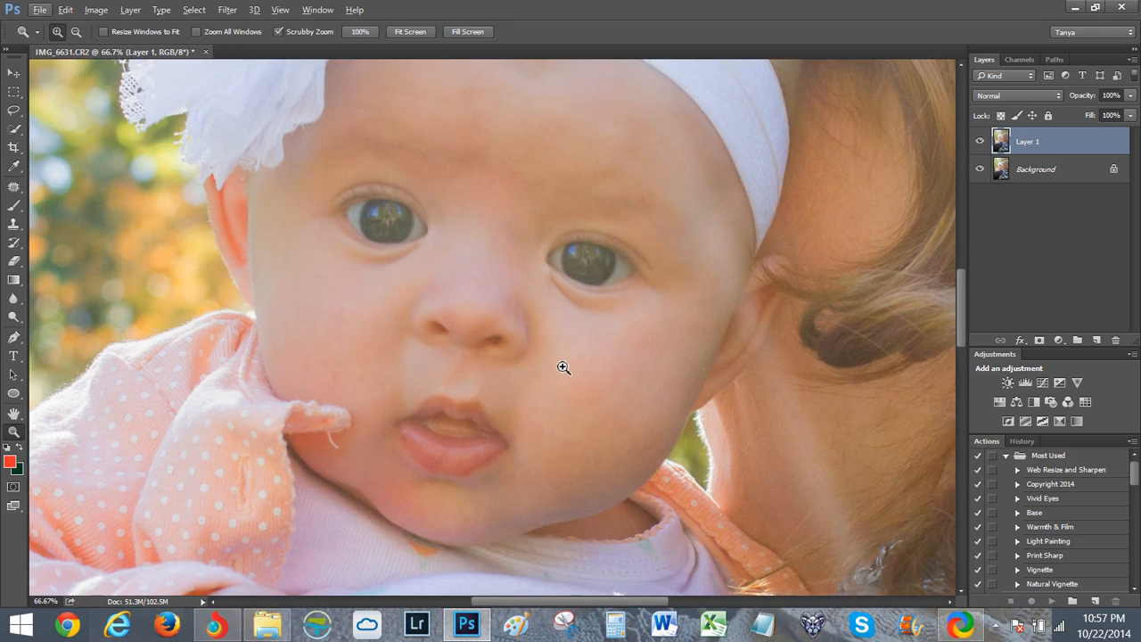
Patch the small marks above the baby's upper lip and on the cheek with adjacent clean skin, and clear the selection.
key("j")
mouse_move(462, 390)
left_mouse_down()
mouse_move(462, 357)
mouse_move(444, 390)
mouse_move(461, 382)
left_mouse_up()
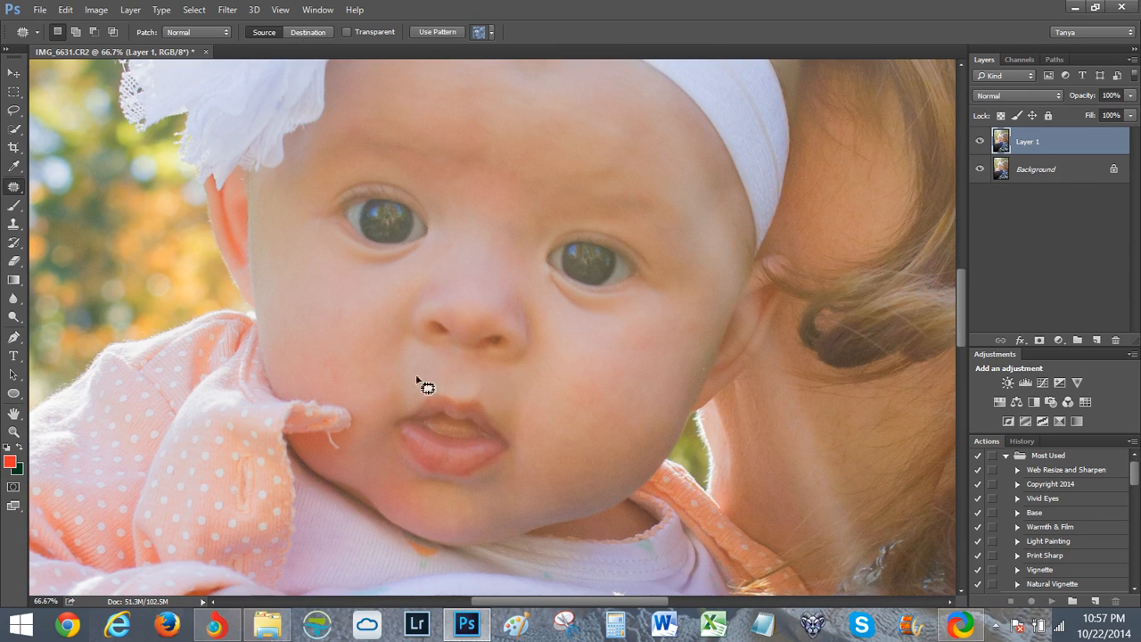
left_click(423, 383)
mouse_move(347, 385)
left_mouse_down()
mouse_move(326, 389)
mouse_move(362, 390)
mouse_move(352, 378)
left_mouse_up()
left_click(327, 334)
Add a new layer above Layer 1 and paint both of the baby's irises white with a soft 80 px brush at 50% opacity.
left_click_drag(555, 262, 493, 389)
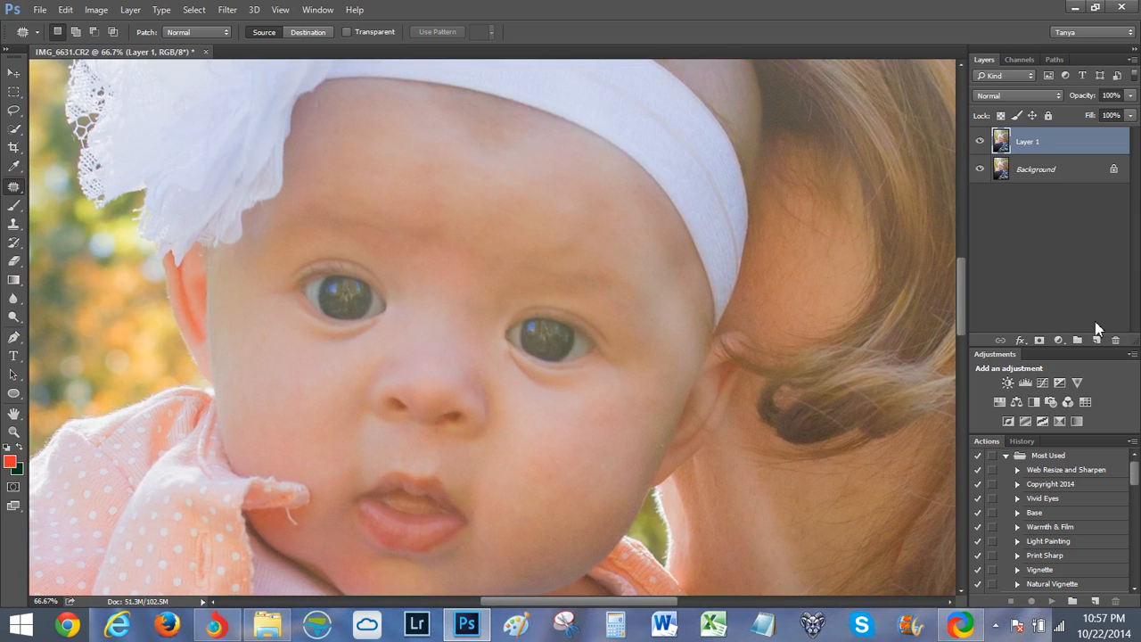
left_click(1097, 340)
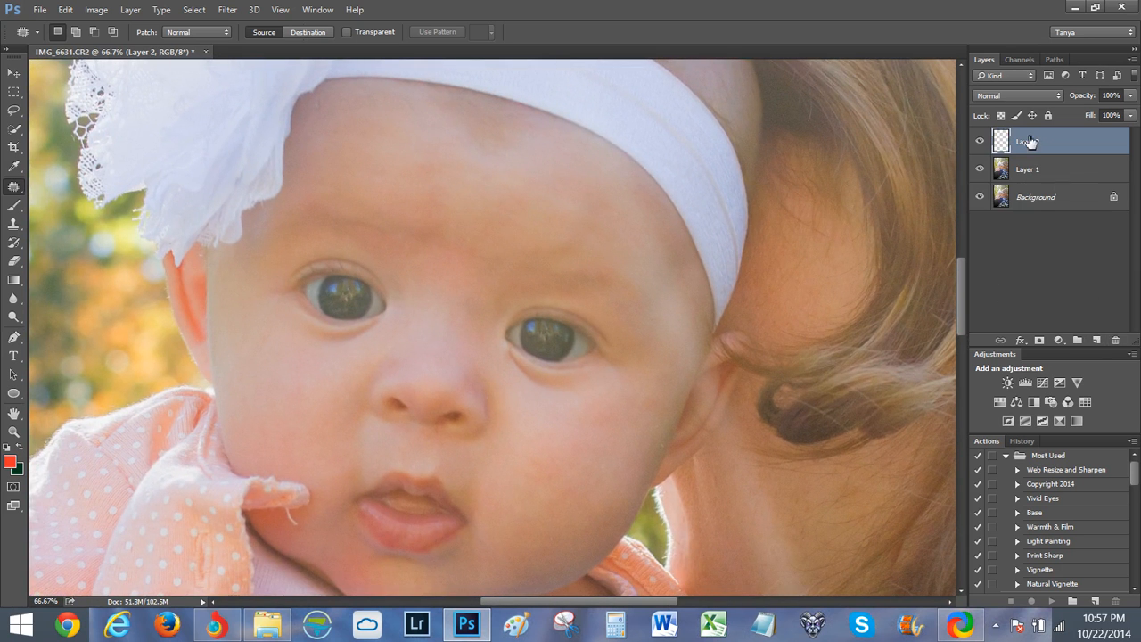
key("b")
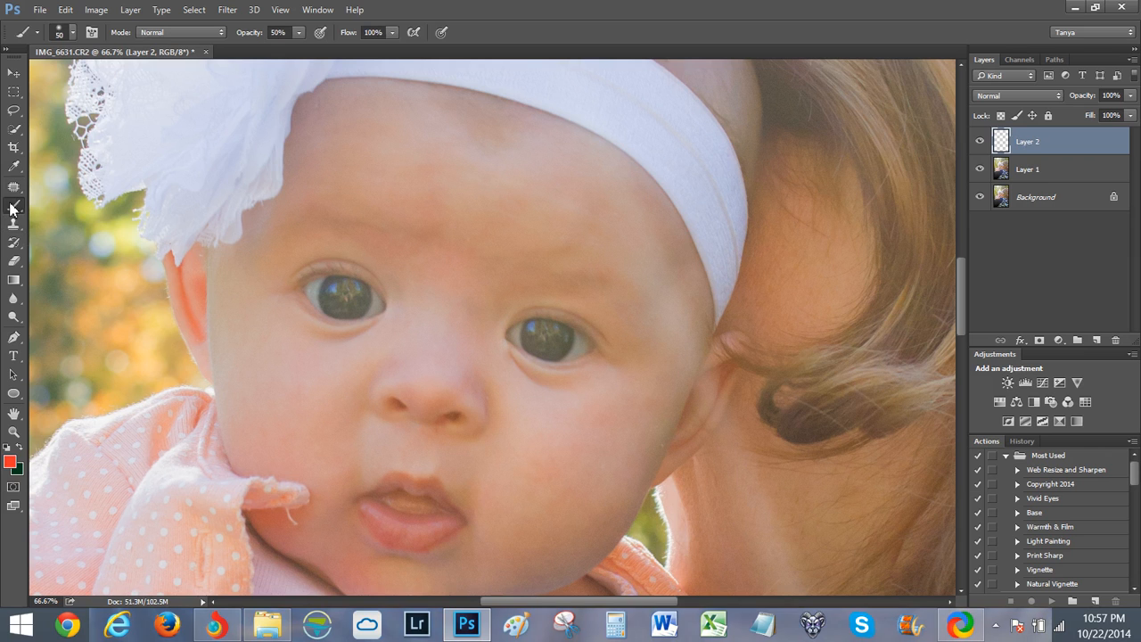
left_click(71, 36)
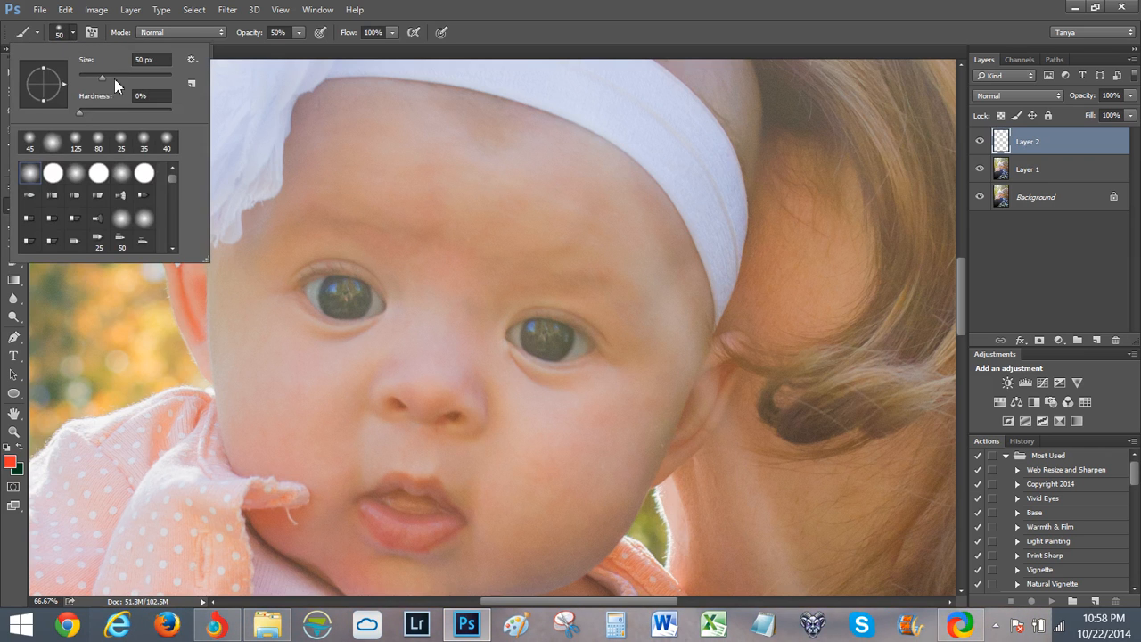
left_click(77, 35)
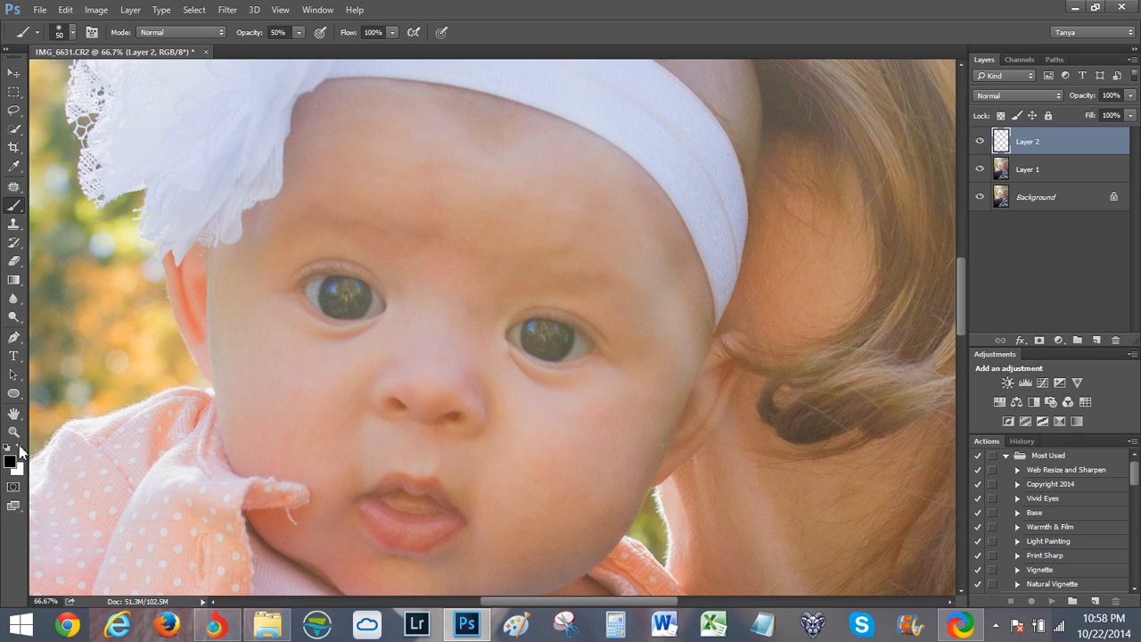
left_click(20, 452)
key("]")
key("]")
key("]")
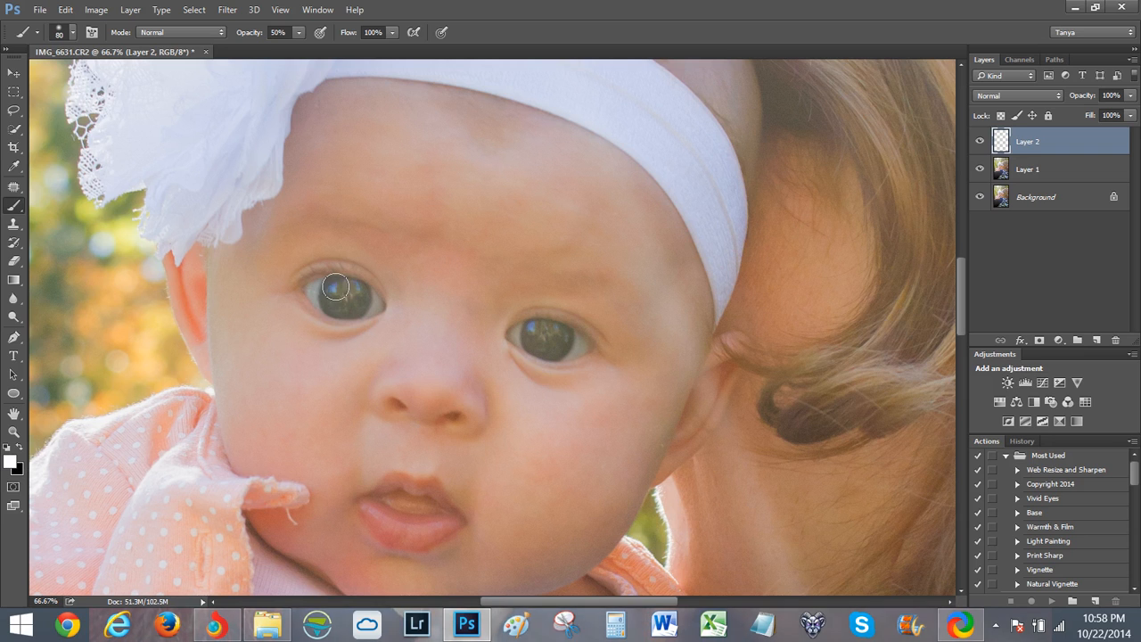
mouse_move(335, 287)
left_mouse_down()
mouse_move(333, 303)
mouse_move(361, 289)
mouse_move(348, 312)
left_mouse_up()
mouse_move(527, 333)
left_mouse_down()
mouse_move(566, 337)
mouse_move(553, 326)
mouse_move(540, 349)
left_mouse_up()
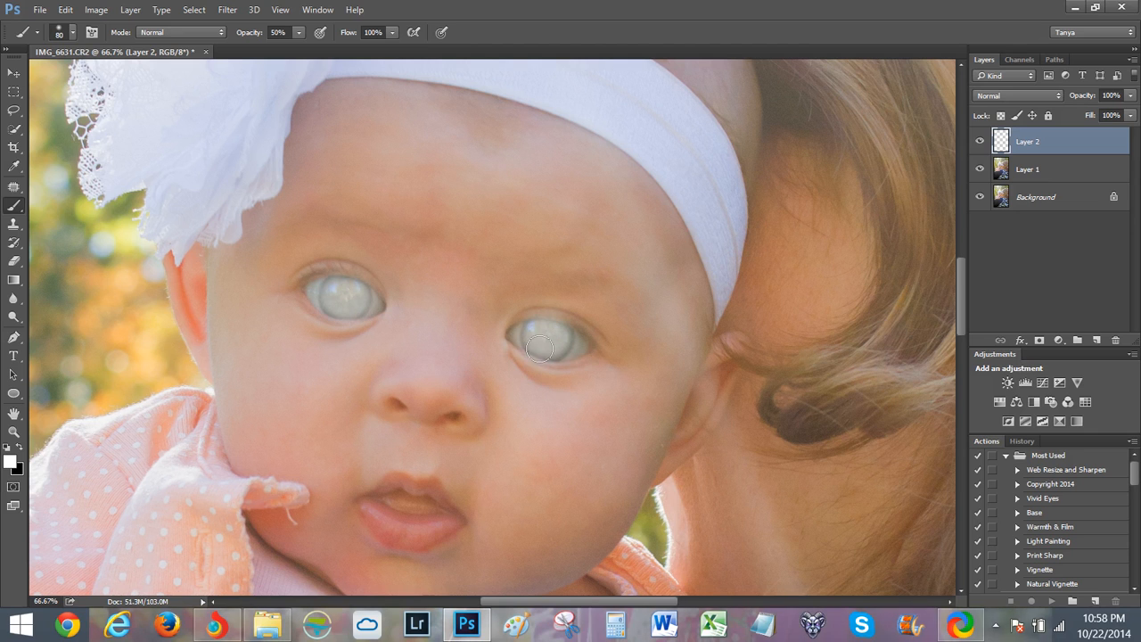
Change the blend mode of the white iris layer to Soft Light and check the eyes in the wider image.
left_click(1010, 96)
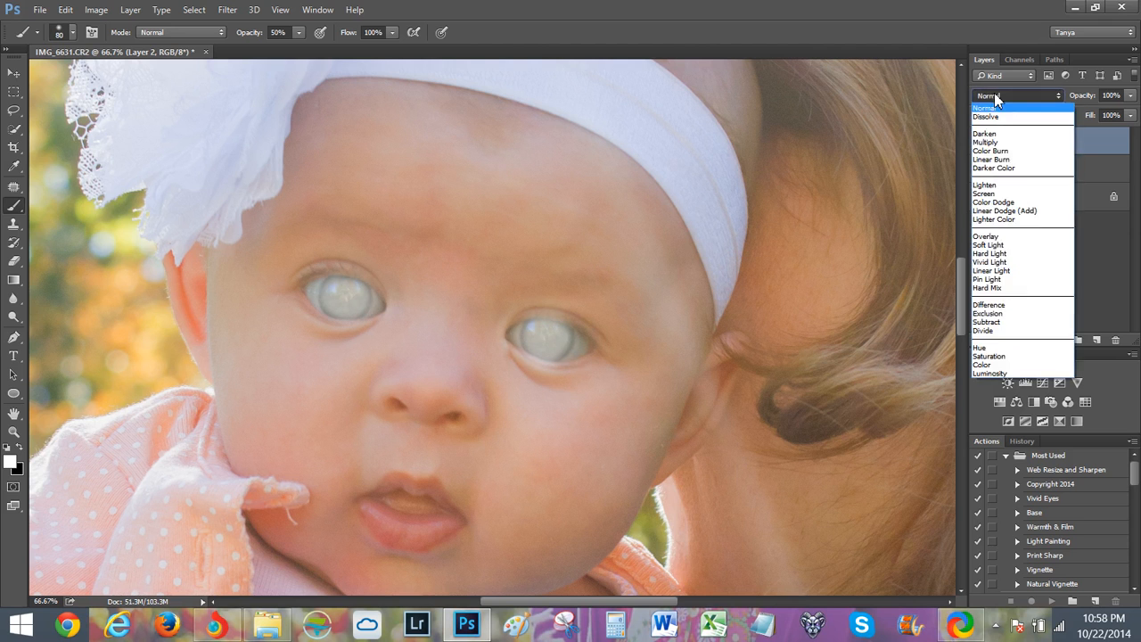
left_click(989, 246)
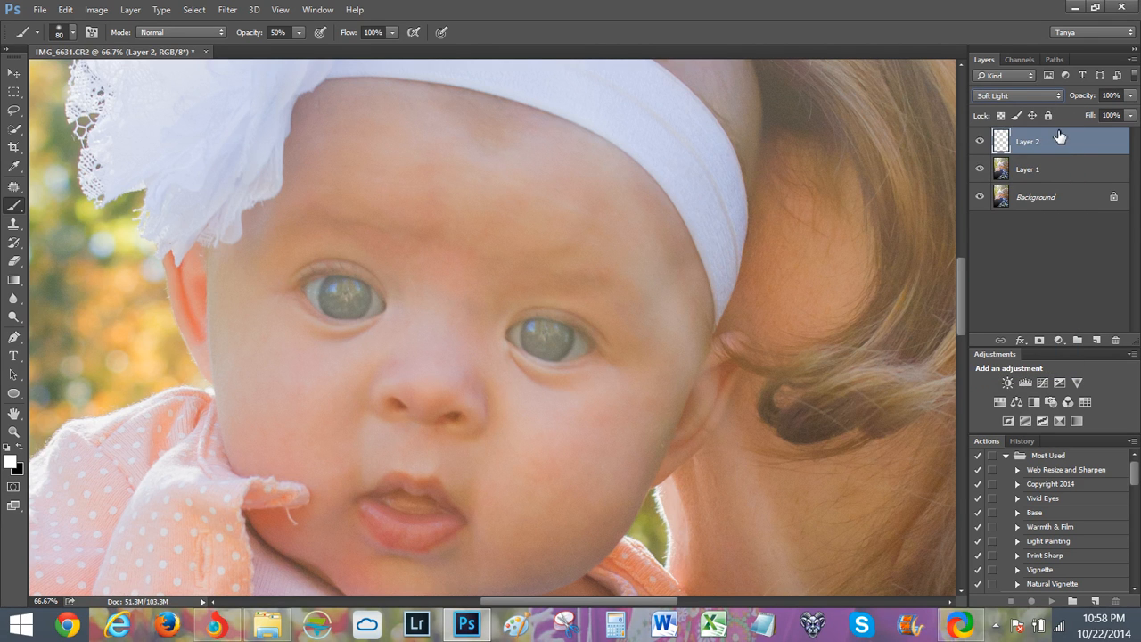
key("z")
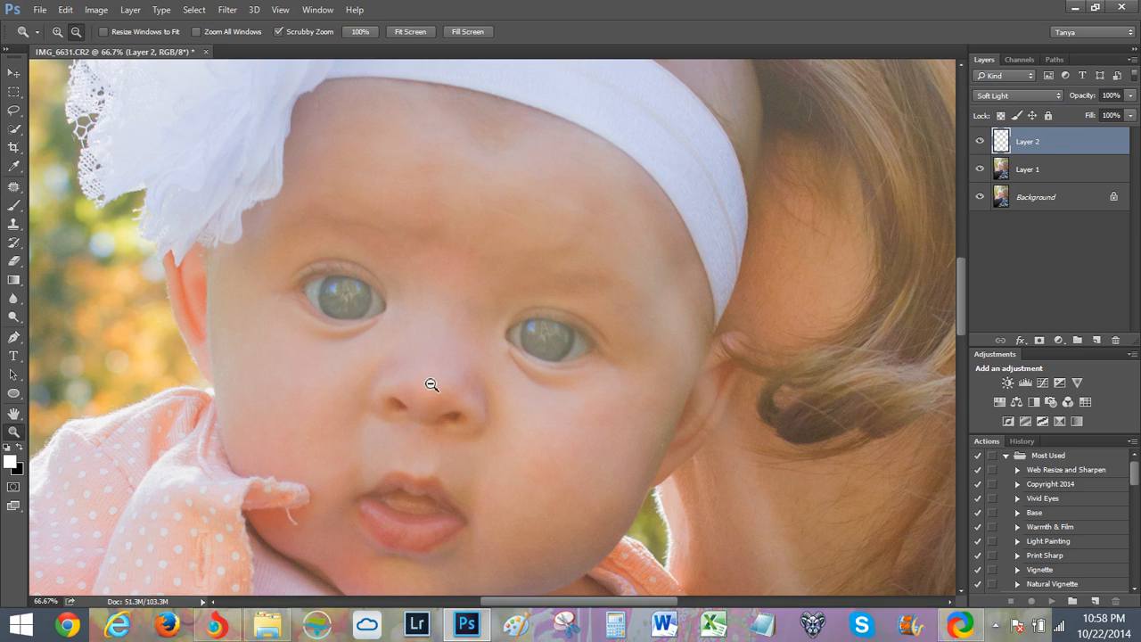
left_click(434, 387, "alt")
left_click(434, 387, "alt")
scroll(446, 356, "down", 2)
Run the Vivid Eyes action from the Most Used set.
key("b")
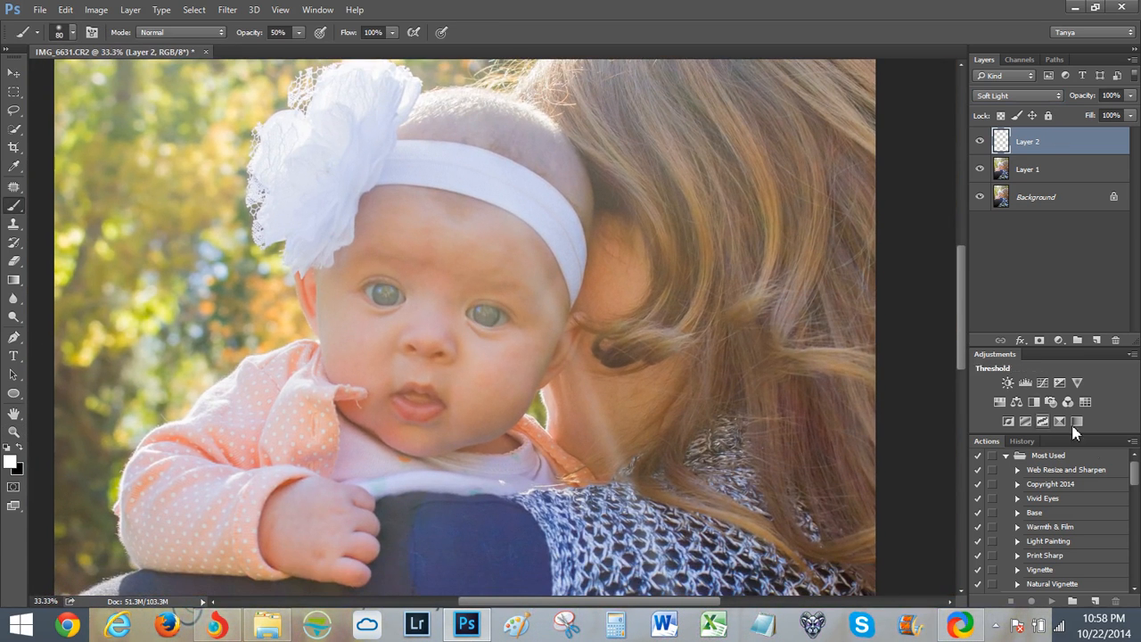
left_click(1041, 499)
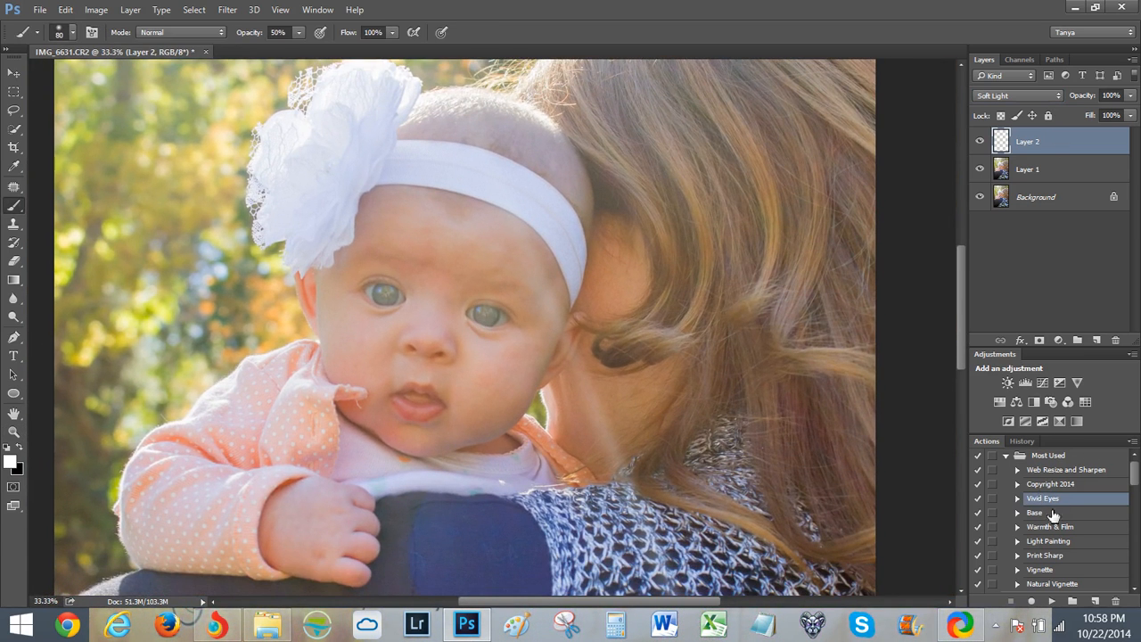
left_click(1052, 601)
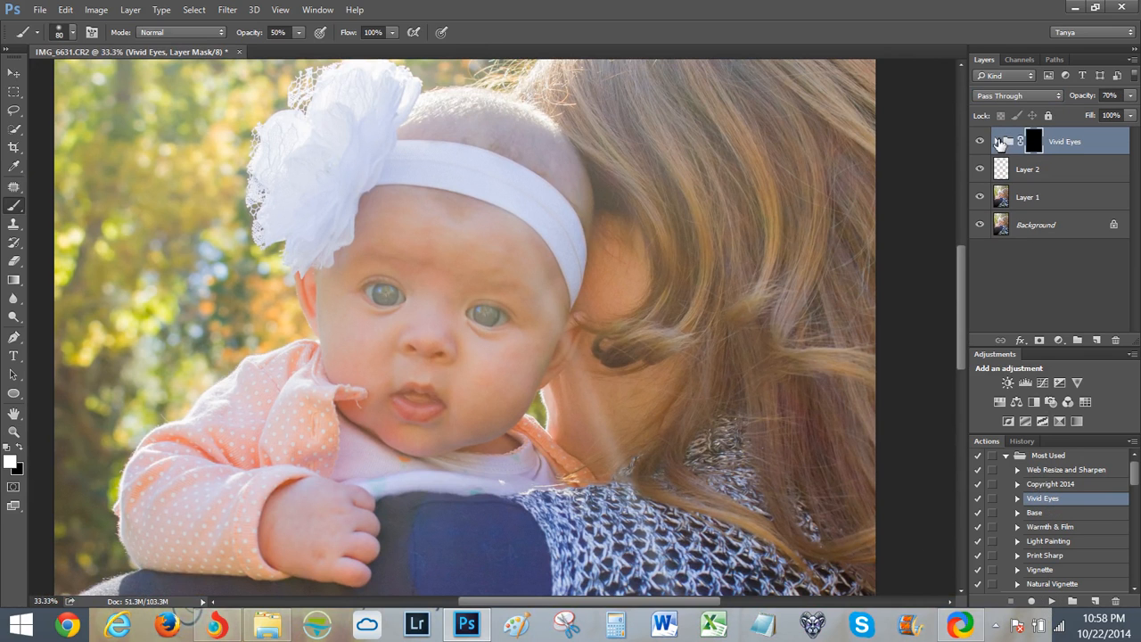
Expand the Vivid Eyes group and review the Hue/Saturation settings of Color Boost and the Selective Color settings of Color Tone.
left_click(997, 141)
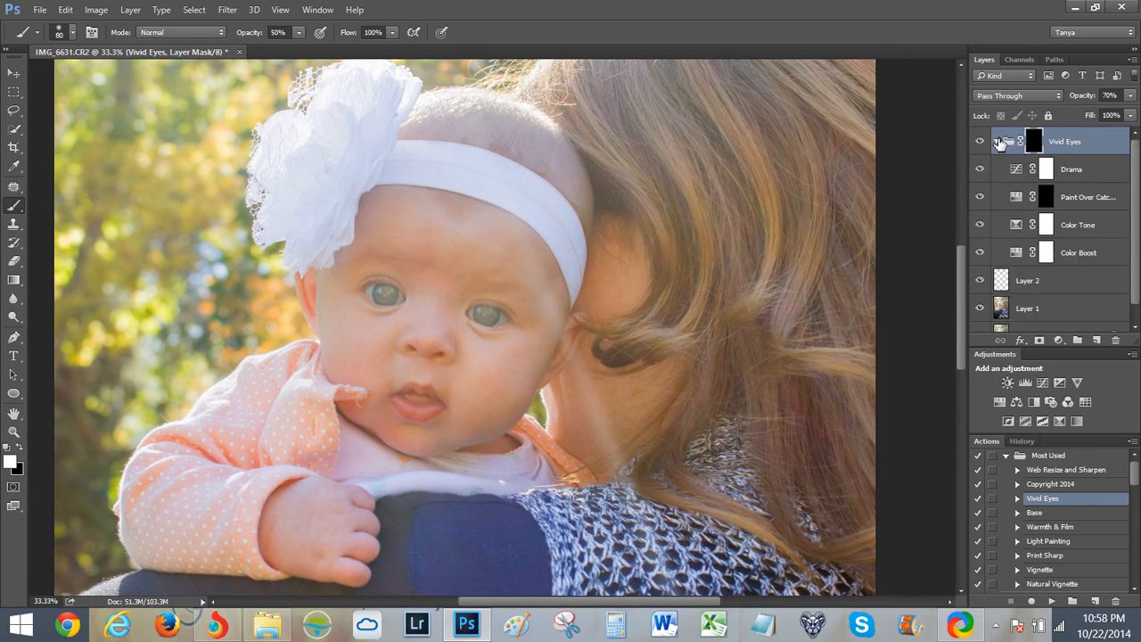
left_click(1046, 176)
left_click(1017, 254)
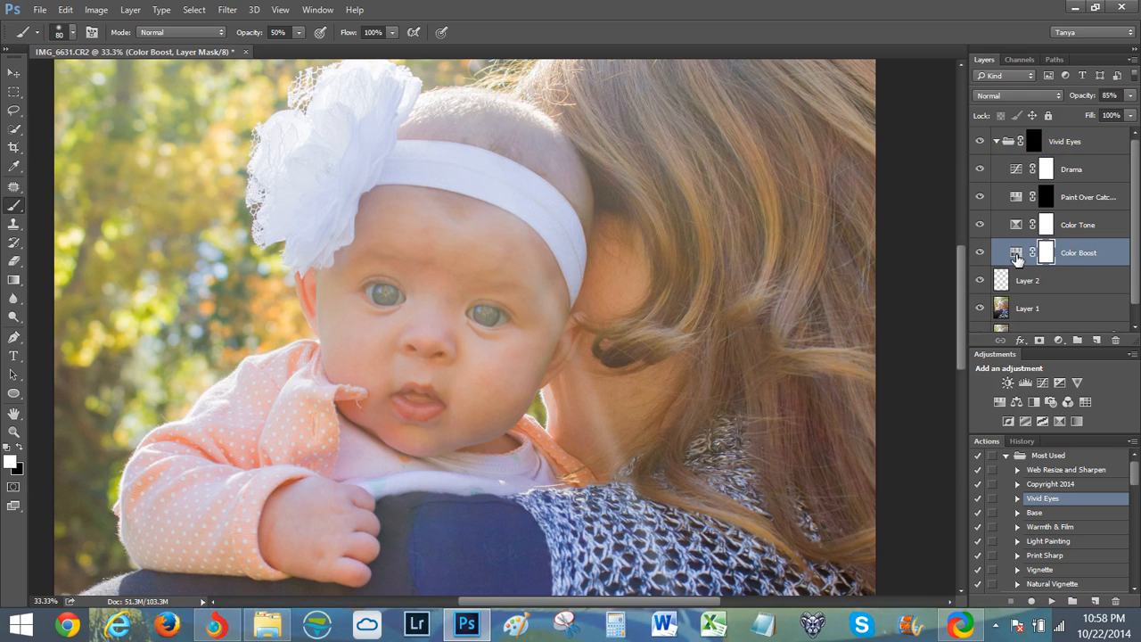
double_click(1017, 255)
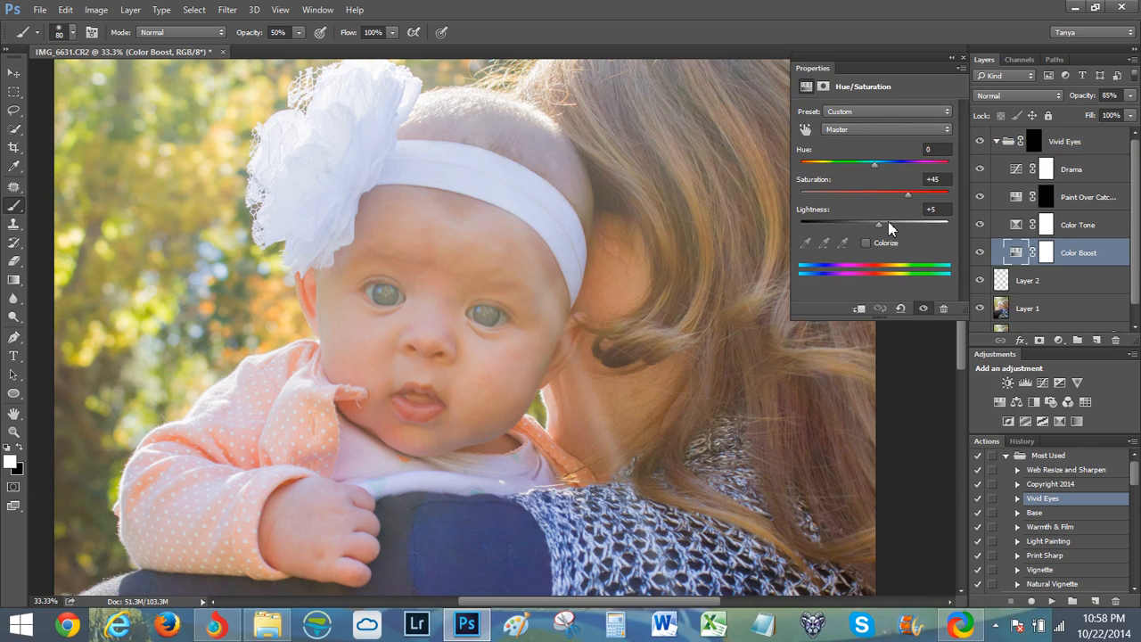
left_click(962, 57)
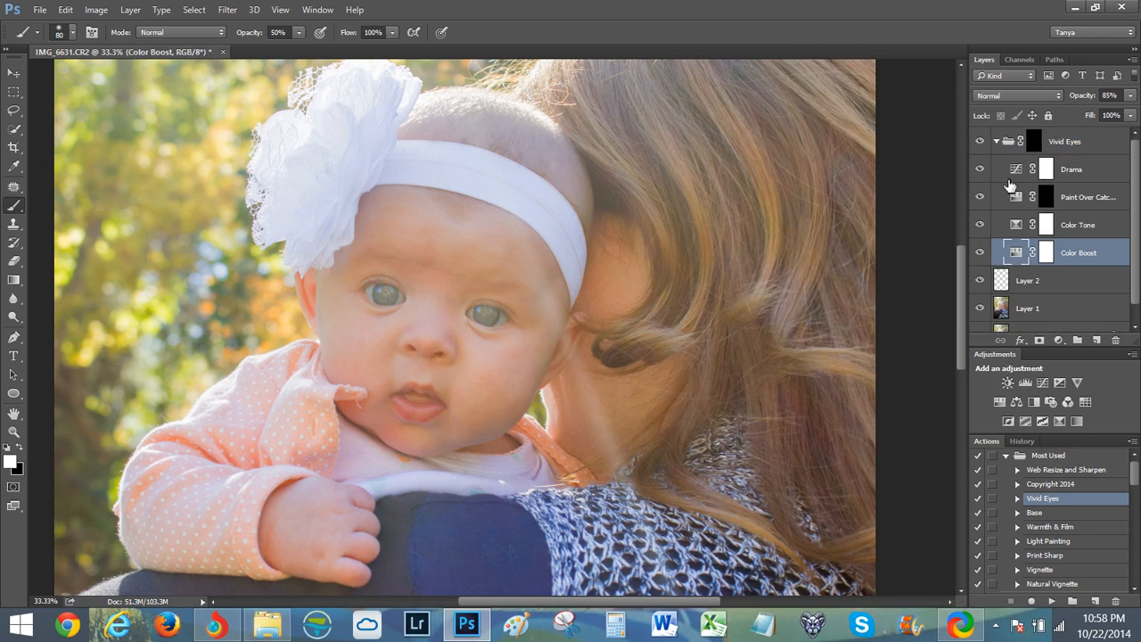
double_click(1017, 230)
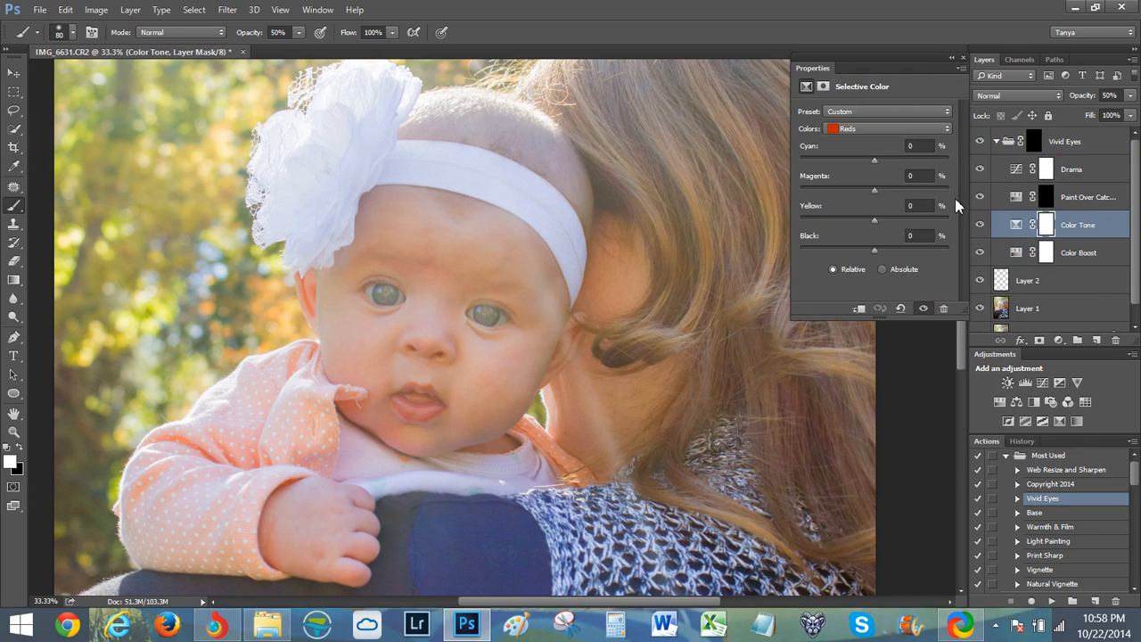
left_click(946, 129)
left_click(946, 142)
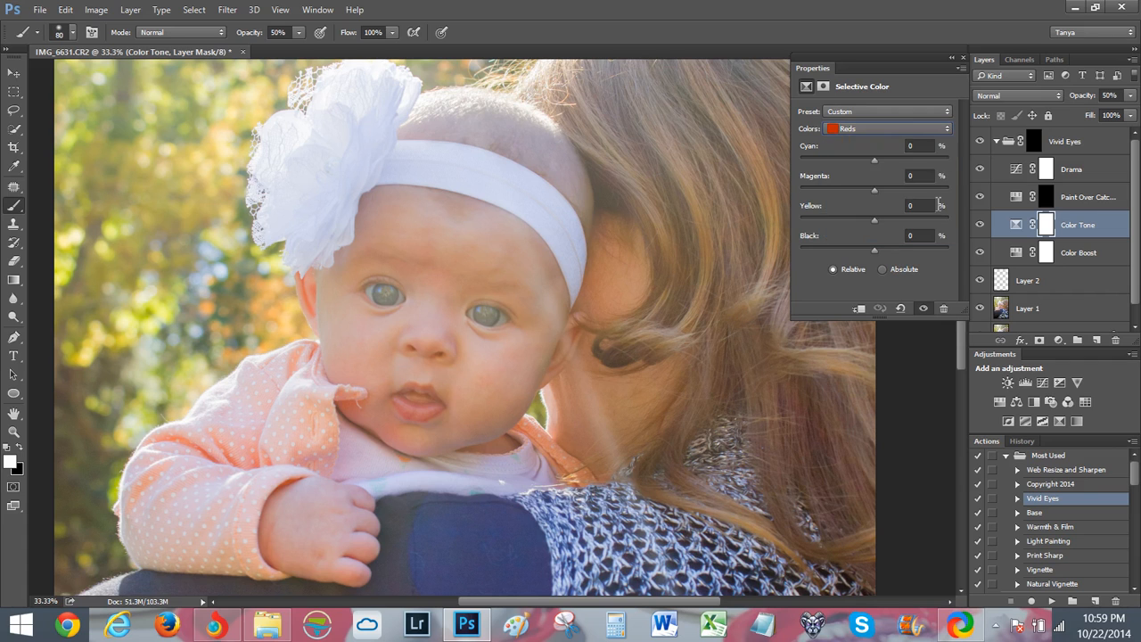
left_click(946, 129)
left_click(954, 104)
left_click(962, 55)
Review the Paint Over Catch Lights layer and the Drama curve, and collapse the Vivid Eyes group.
left_click(1055, 205)
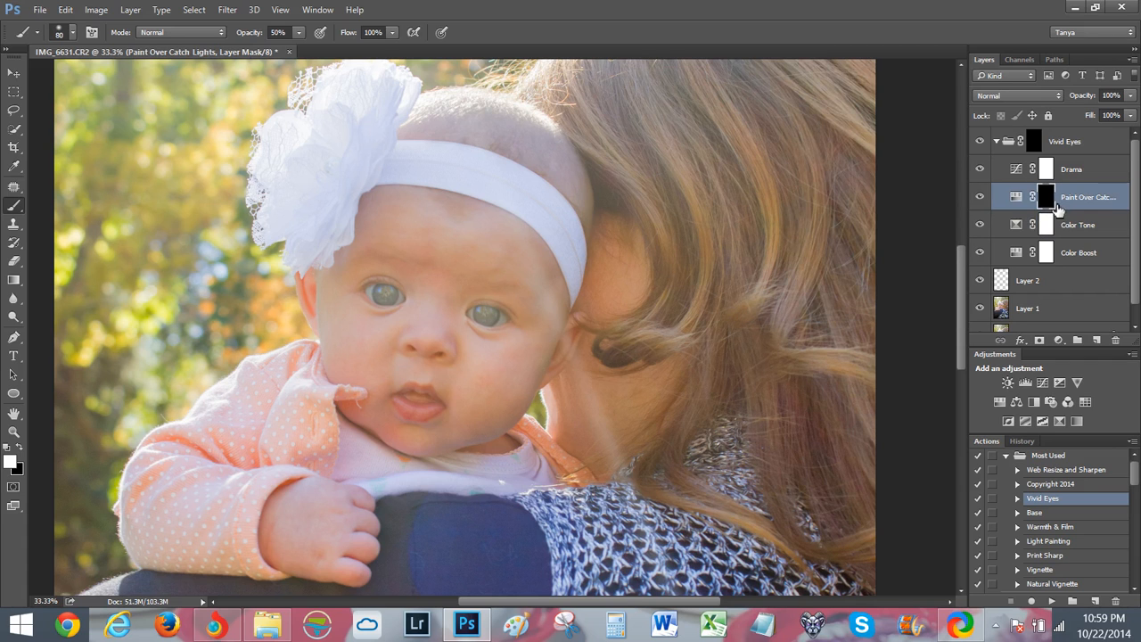
double_click(1017, 175)
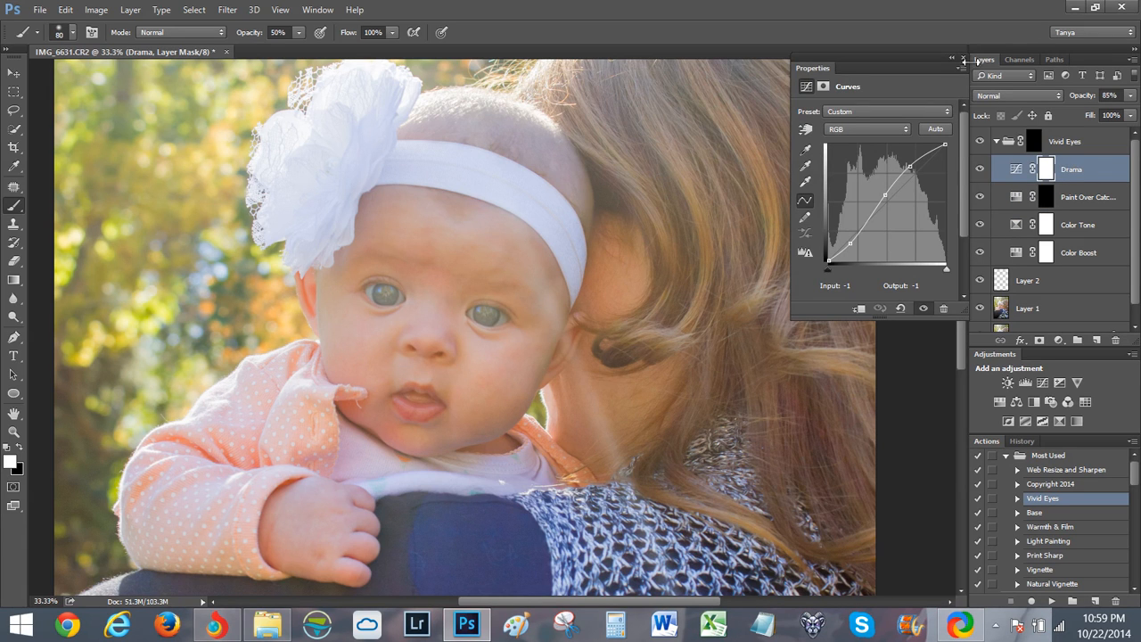
left_click(961, 58)
left_click(995, 144)
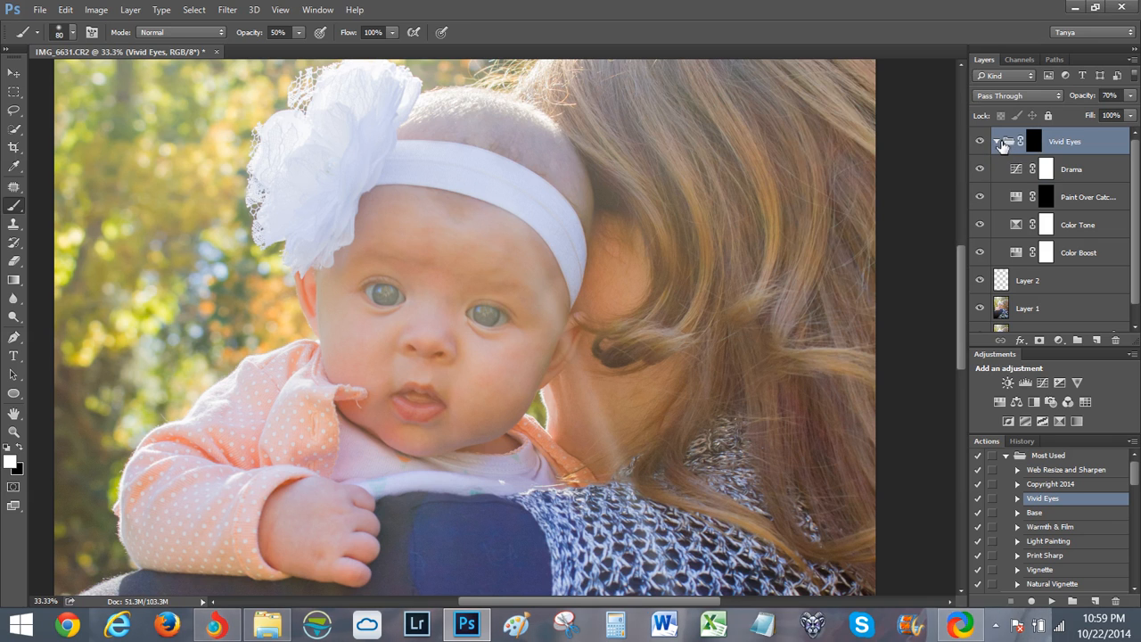
left_click(998, 142)
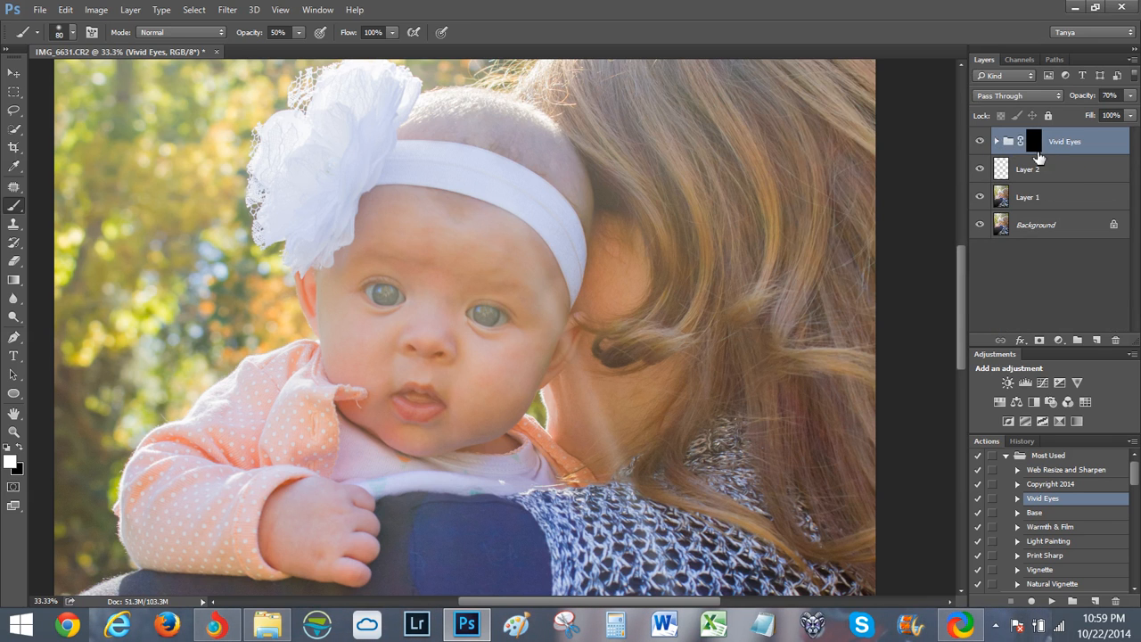
Paint white over both irises on the Vivid Eyes group's mask with the 80 px brush at 50% opacity.
left_click(1034, 140)
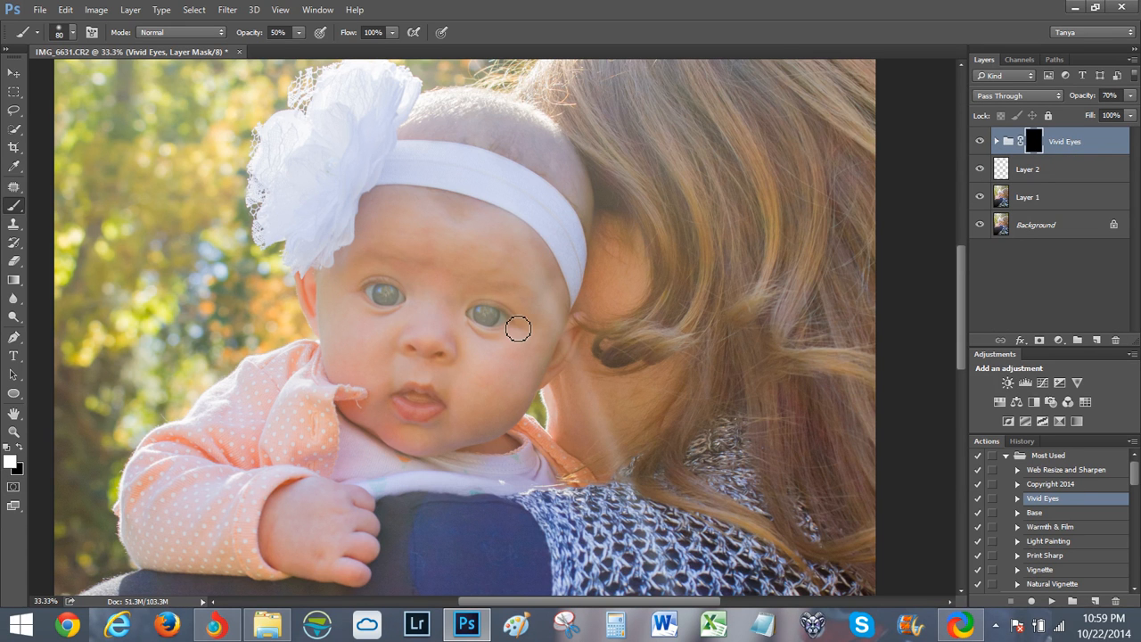
key("z")
left_click(437, 306)
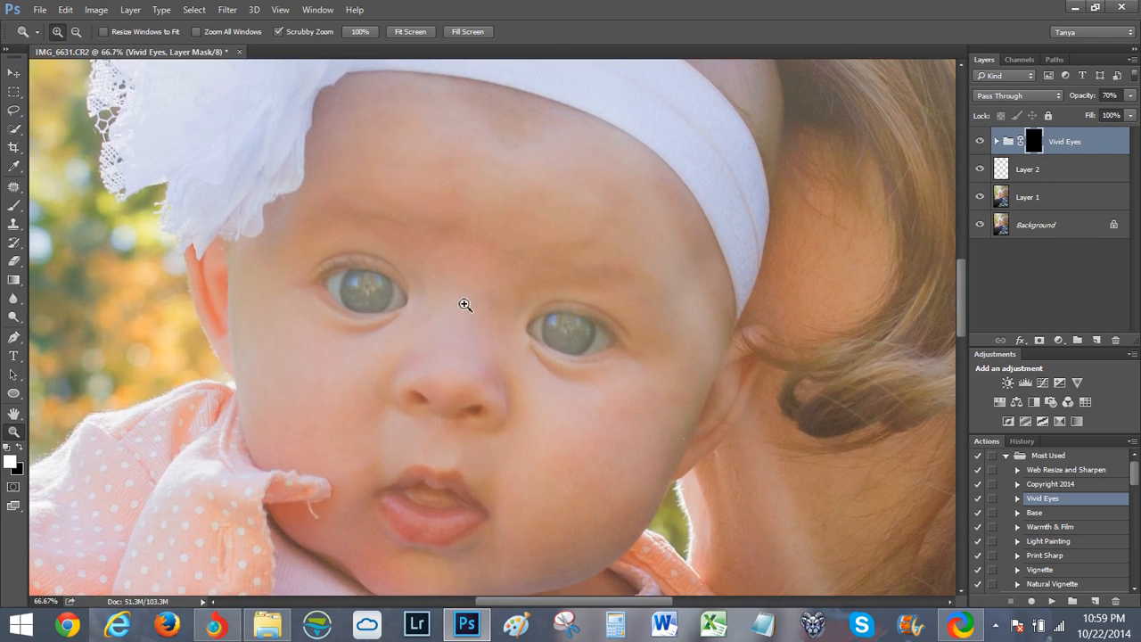
key("b")
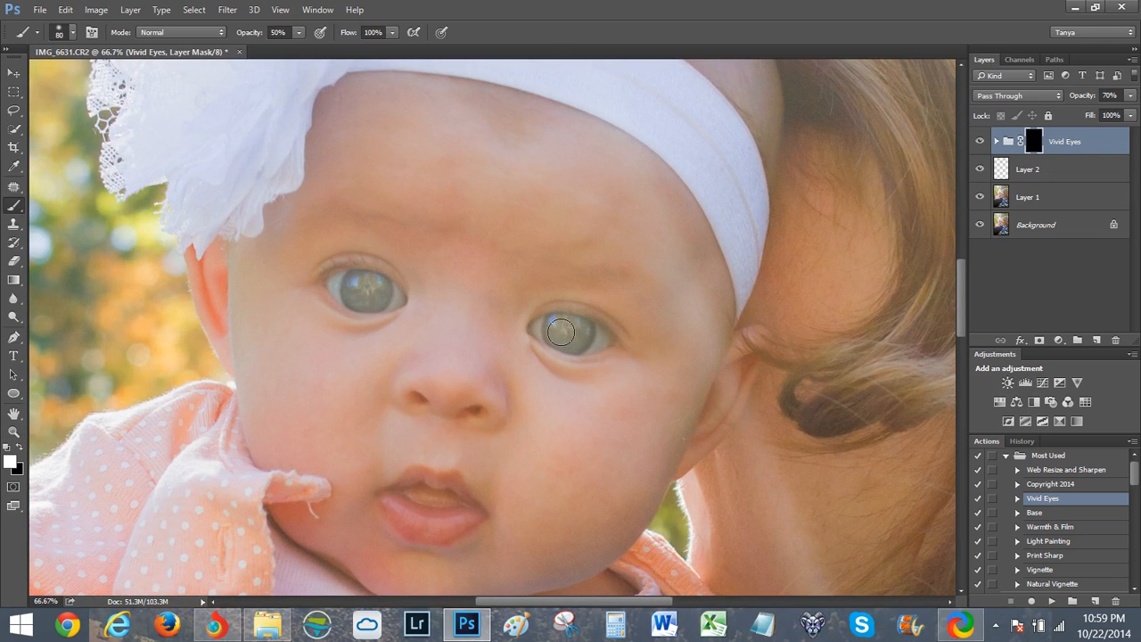
mouse_move(561, 332)
left_mouse_down()
mouse_move(573, 334)
mouse_move(554, 326)
mouse_move(577, 337)
left_mouse_up()
mouse_move(381, 288)
left_mouse_down()
mouse_move(346, 282)
mouse_move(392, 287)
left_mouse_up()
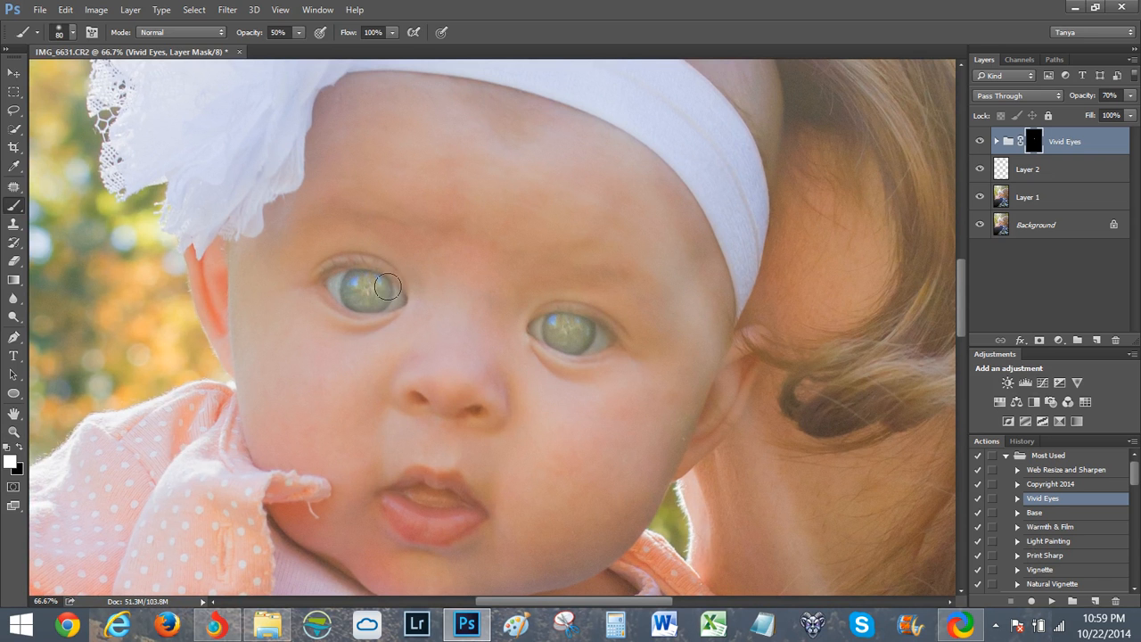
Reduce the opacity of the Soft Light iris layer, Layer 2, to 26%.
key("z")
left_click(487, 267, "alt")
left_click(487, 267, "alt")
left_click(487, 267, "alt")
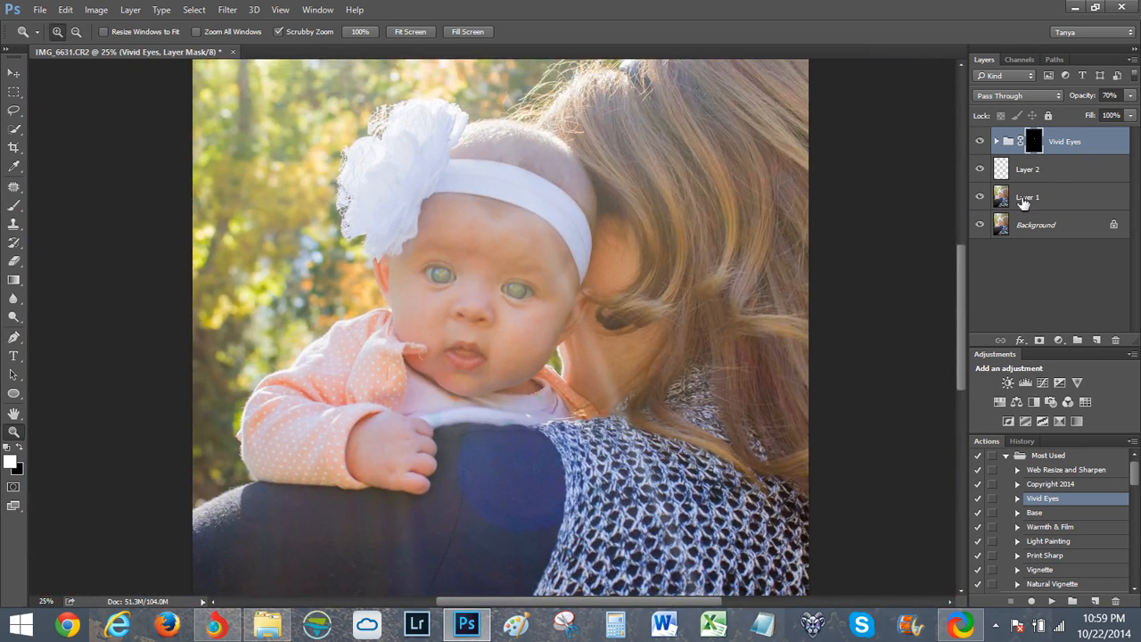
left_click(1051, 170)
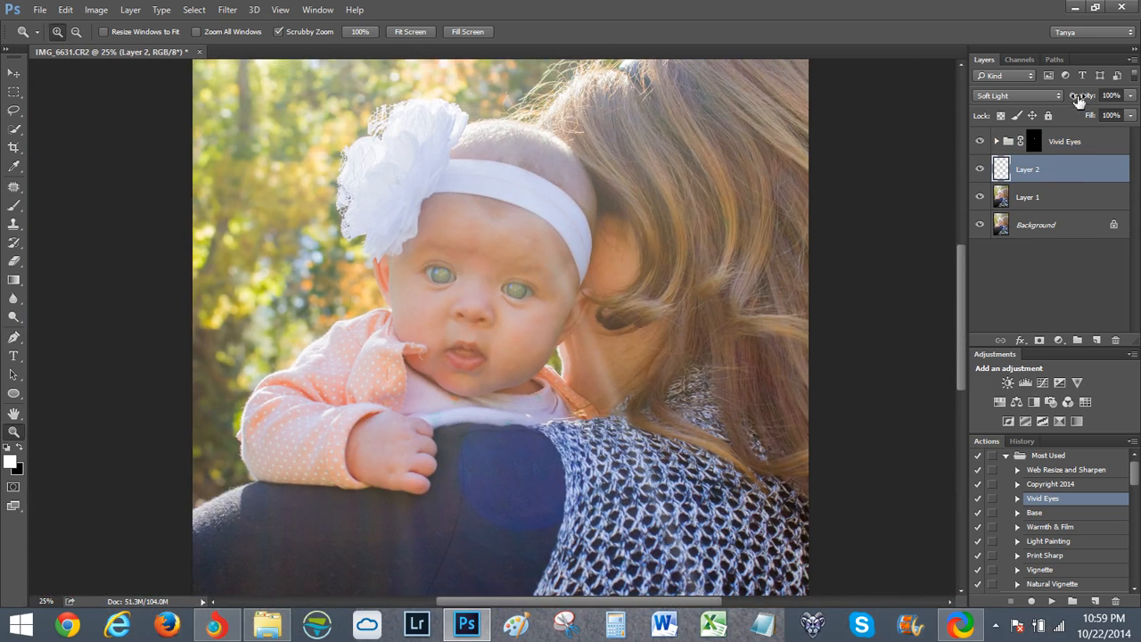
left_click_drag(1082, 95, 1027, 105)
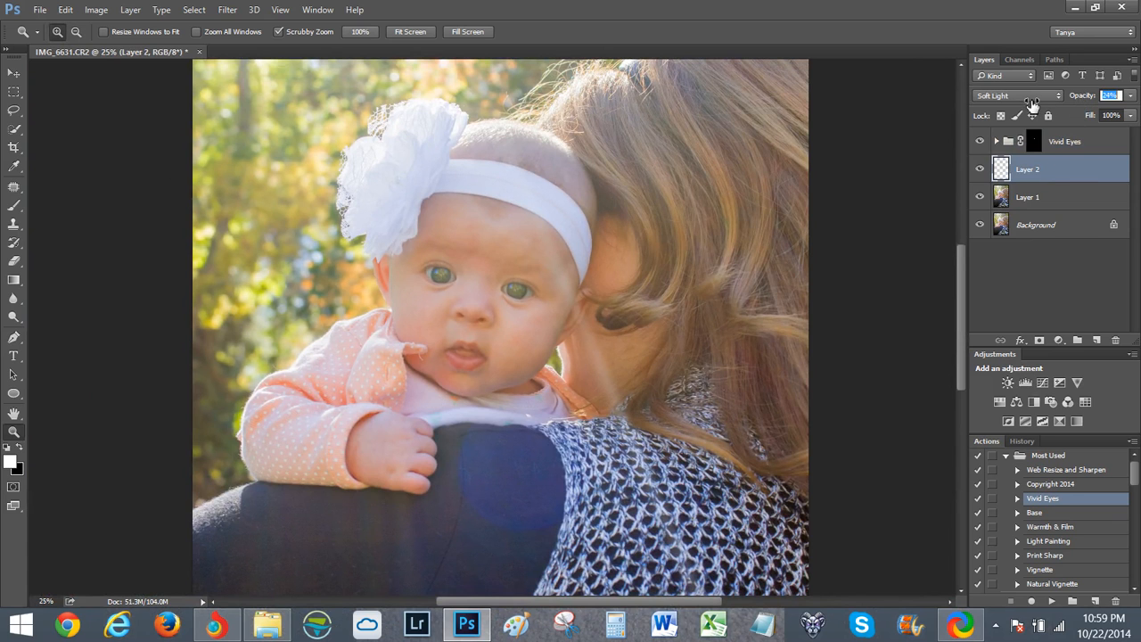
type("26")
key("Return")
Lower the Vivid Eyes group's opacity to 23% and compare the retouched image with the Background layer alone.
left_click(1075, 148)
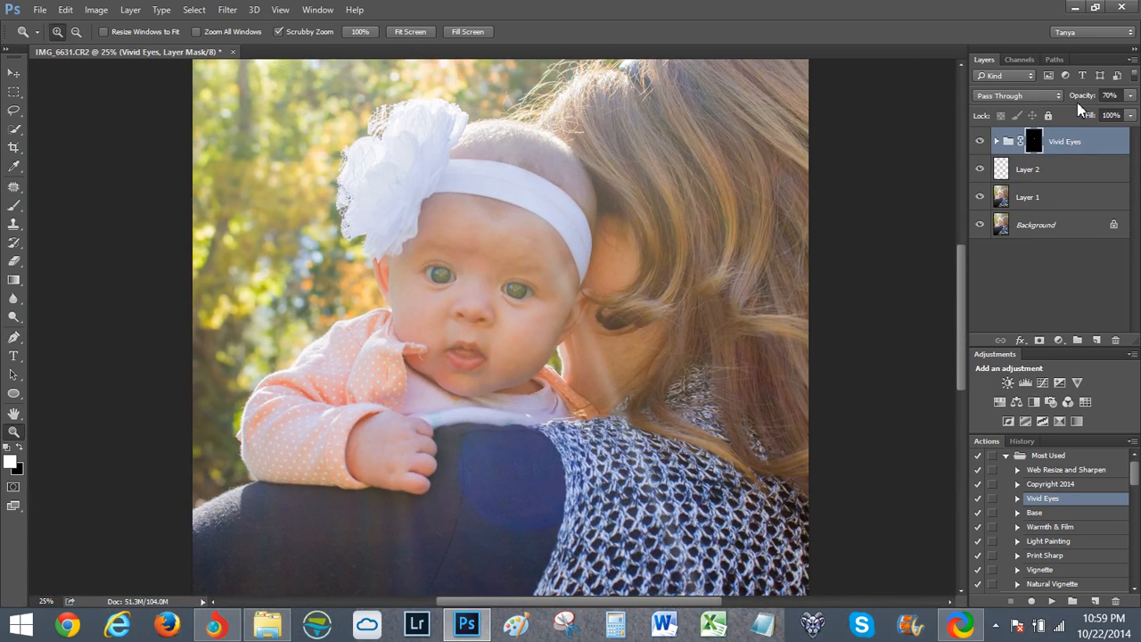
left_click_drag(1084, 101, 1051, 103)
left_click(982, 227, "alt")
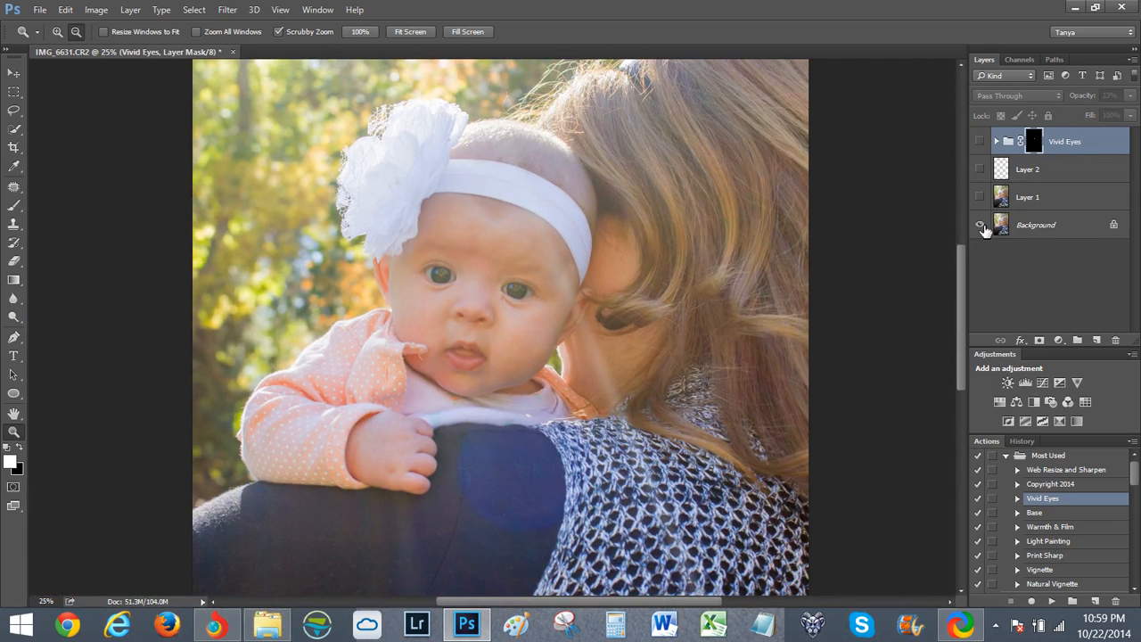
left_click(982, 227, "alt")
left_click(981, 227, "alt")
left_click(982, 226, "alt")
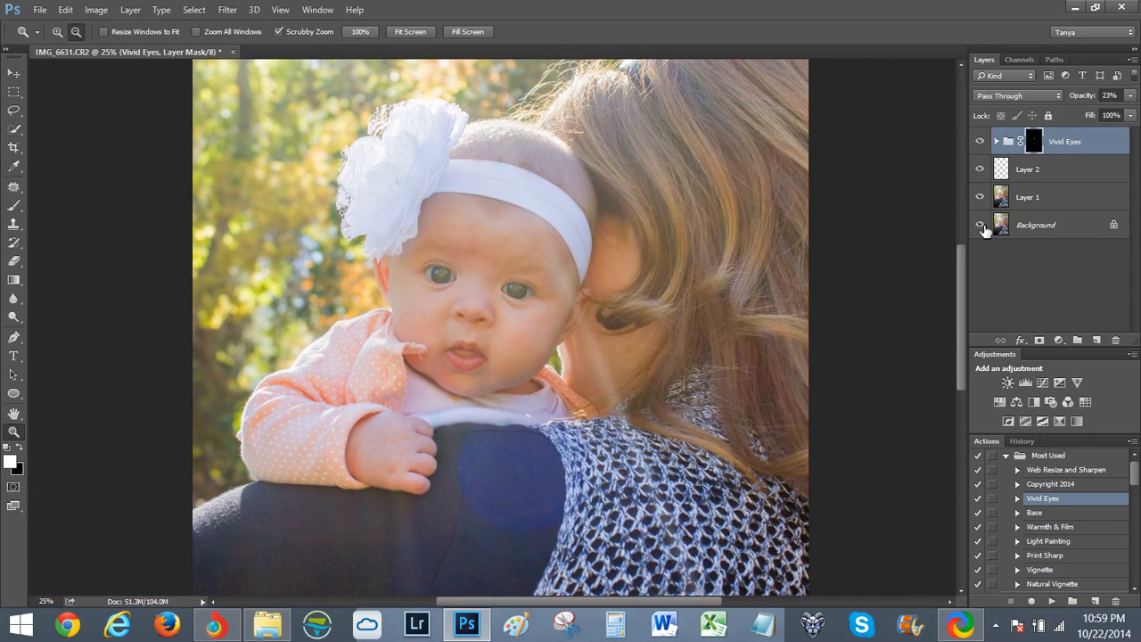
Set the opacity of the Vivid Eyes group and Layer 2 together to 18% and compare the result with the Background alone.
left_click(656, 342, "alt")
left_click(1064, 177, "shift")
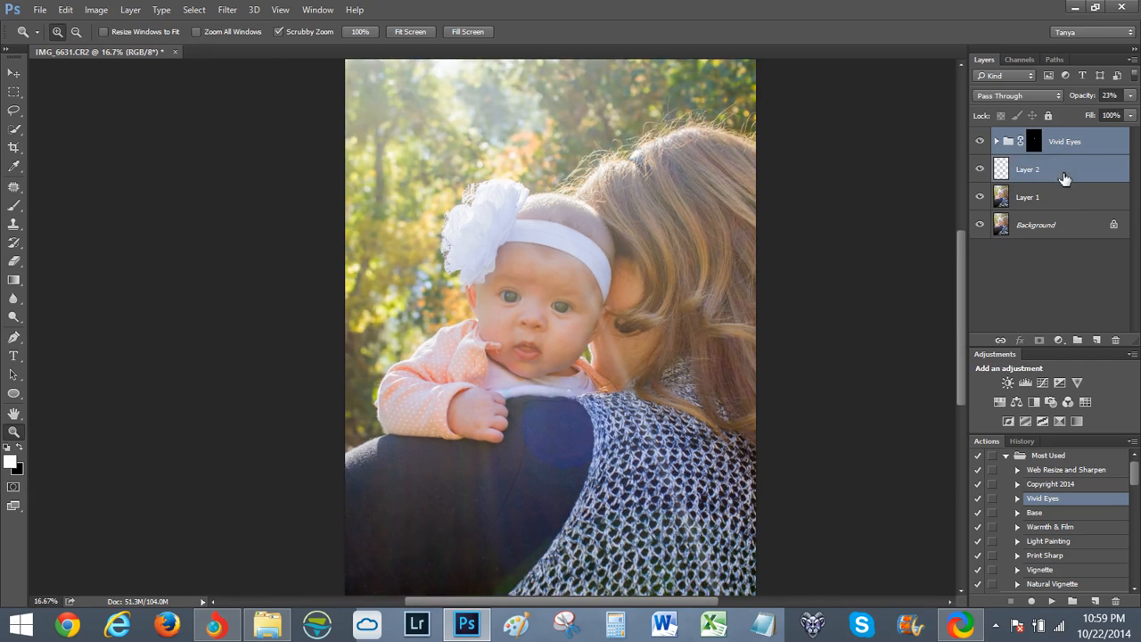
left_click(981, 225, "alt")
left_click(981, 225, "alt")
left_click_drag(1091, 96, 1085, 98)
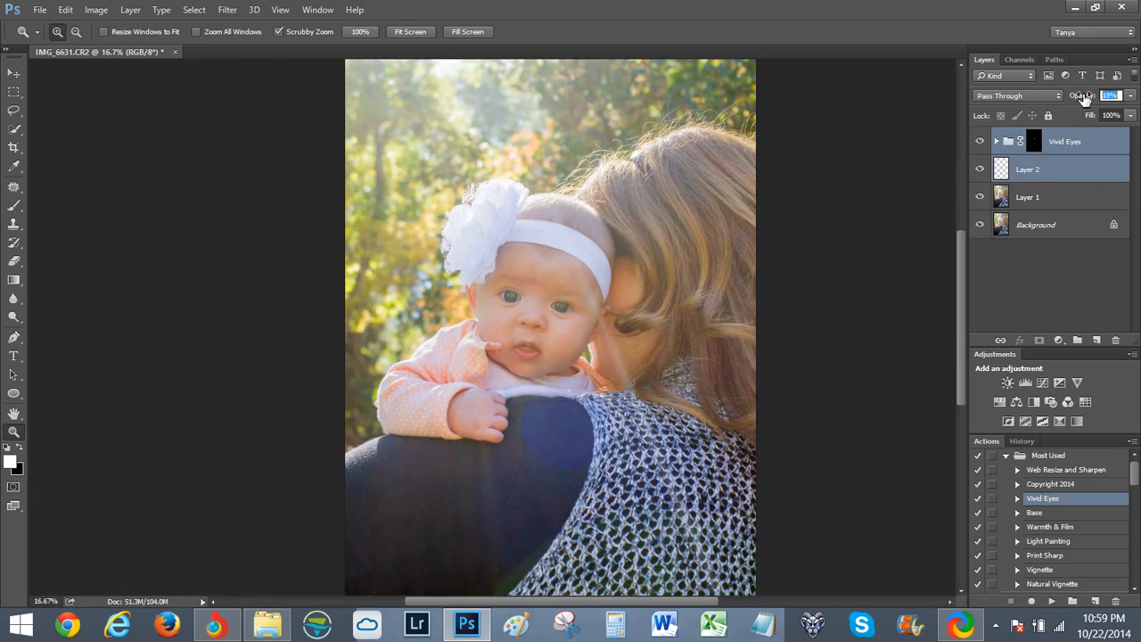
left_click(981, 226, "alt")
left_click(981, 226, "alt")
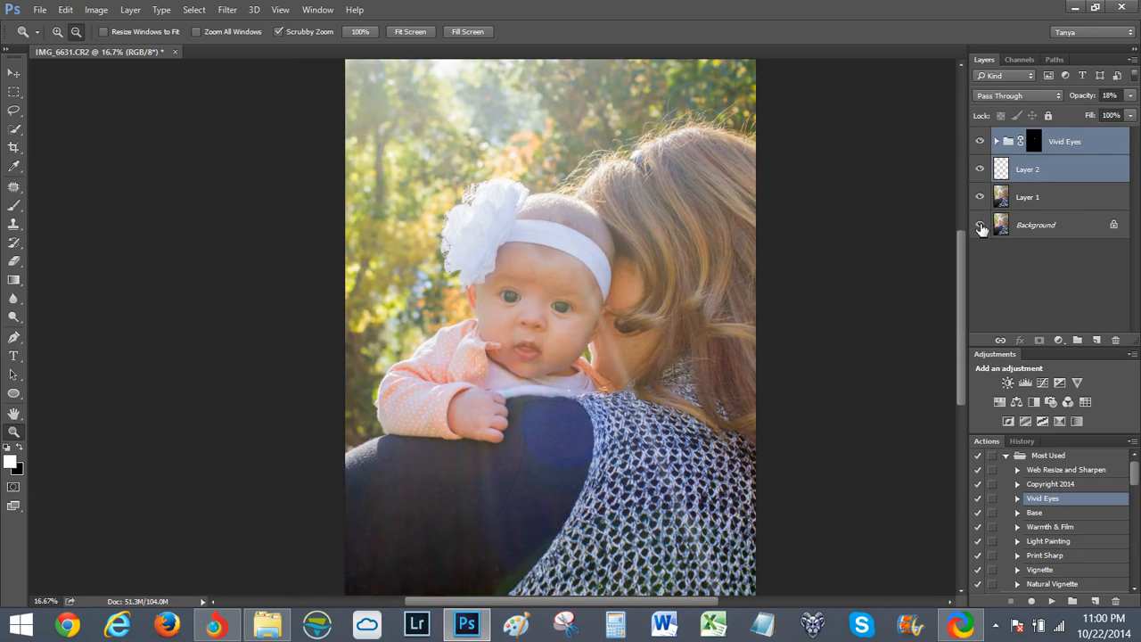
Add a new layer directly above Layer 2 and set the foreground color to a bright blue.
left_click(1039, 177)
left_click(1096, 340)
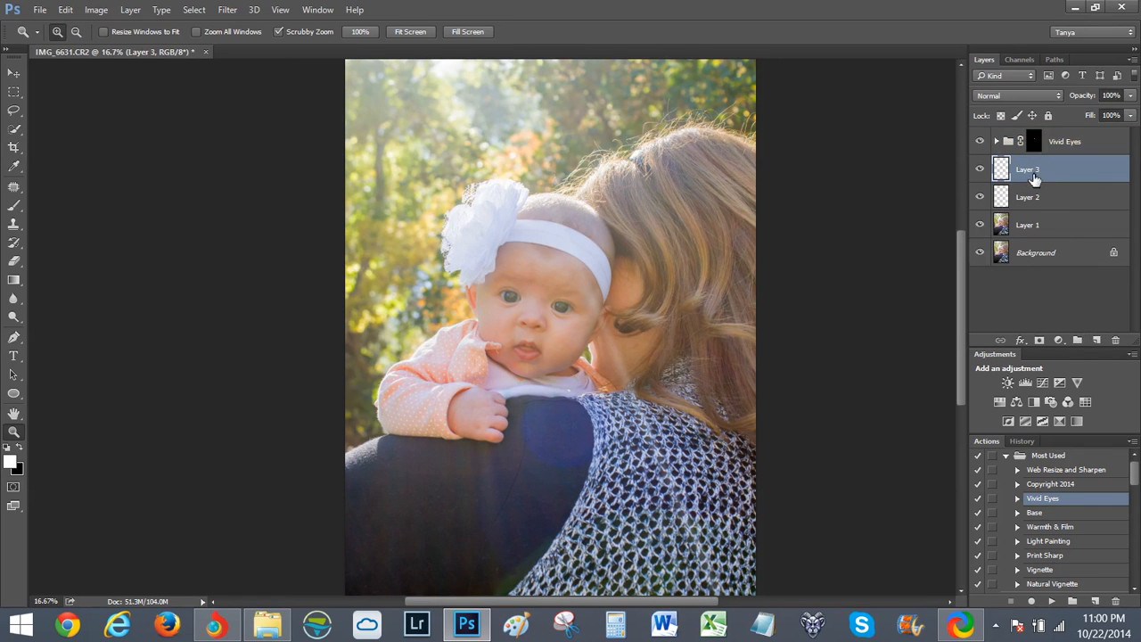
left_click_drag(553, 284, 580, 285)
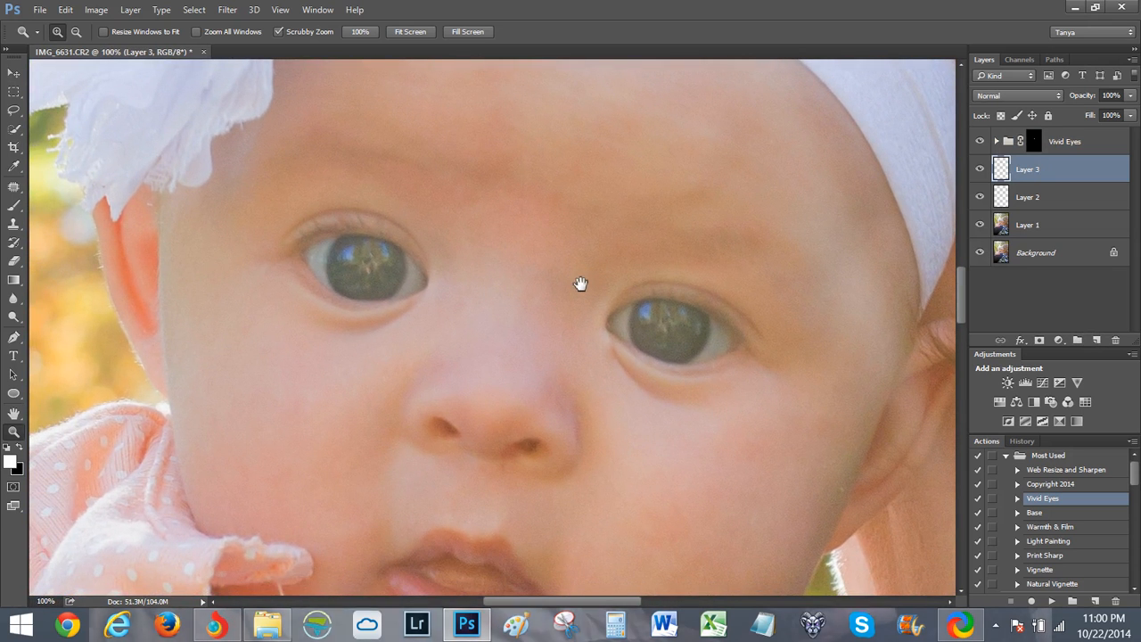
left_click(10, 461)
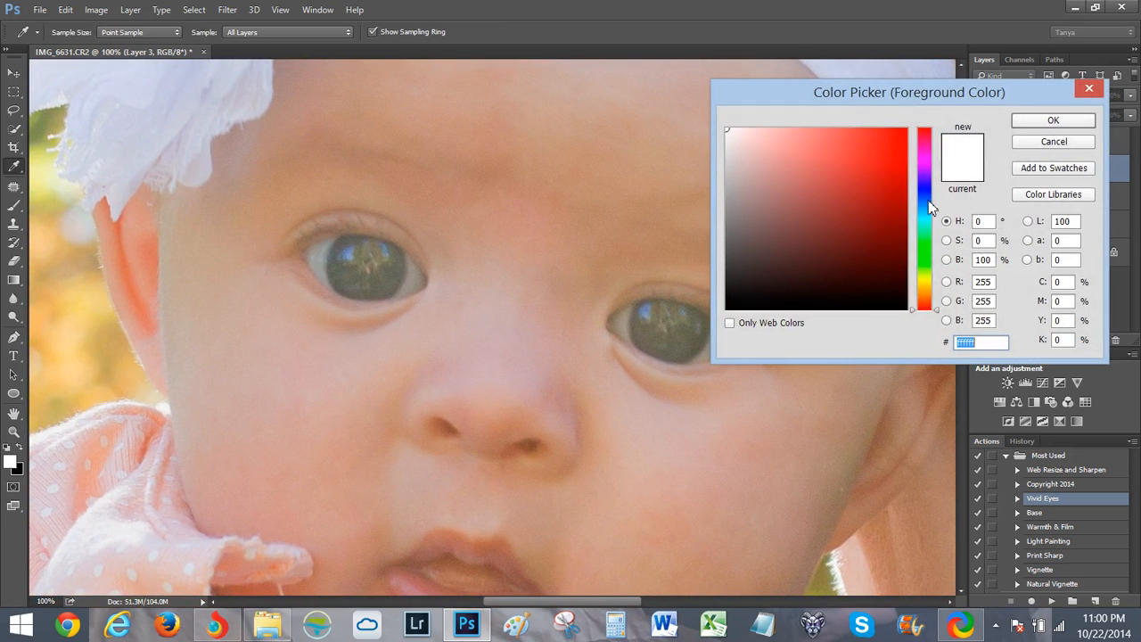
left_click(929, 199)
left_click(843, 166)
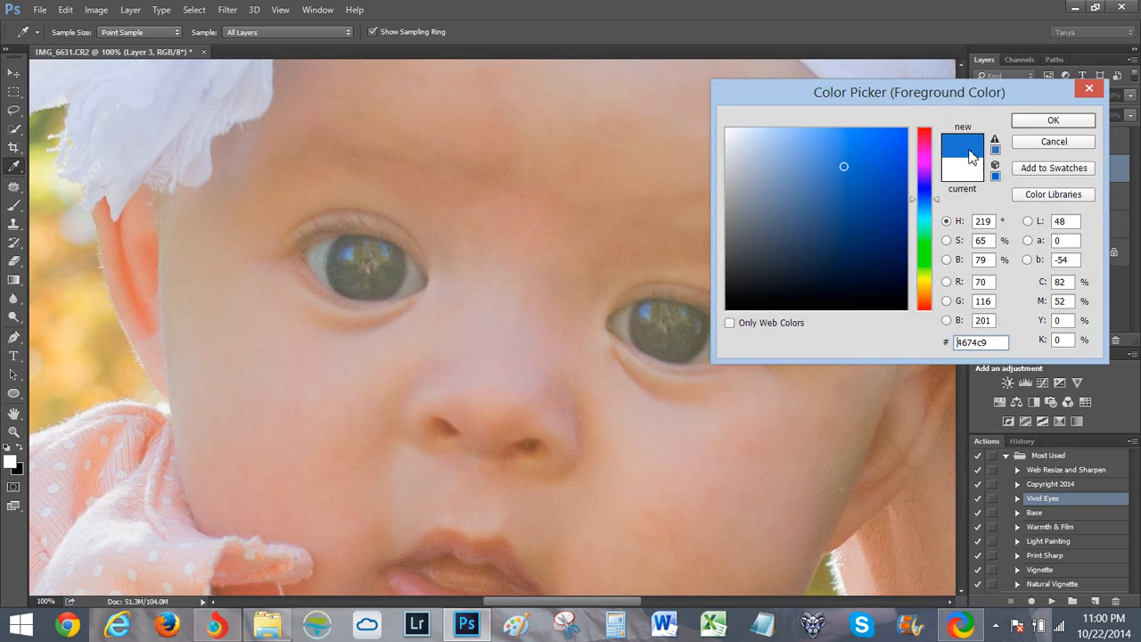
left_click(1039, 129)
Sample the bluish reflection in the baby's eye and paint both irises on Layer 3 with the 80 px brush at 50% opacity.
key("z")
key("alt")
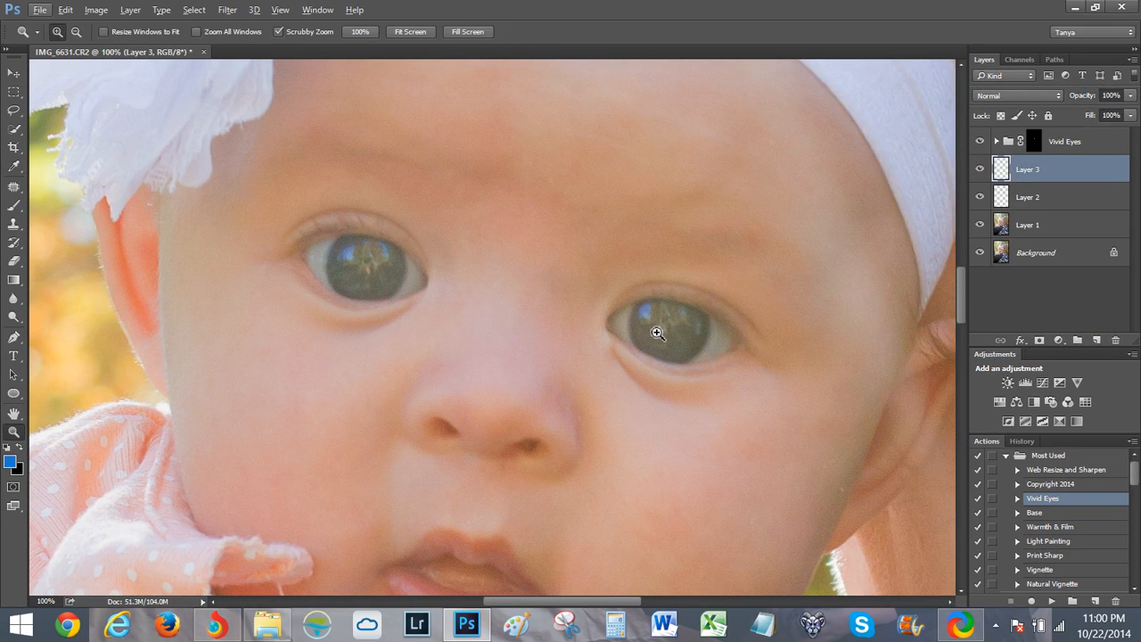
key("b")
key("alt")
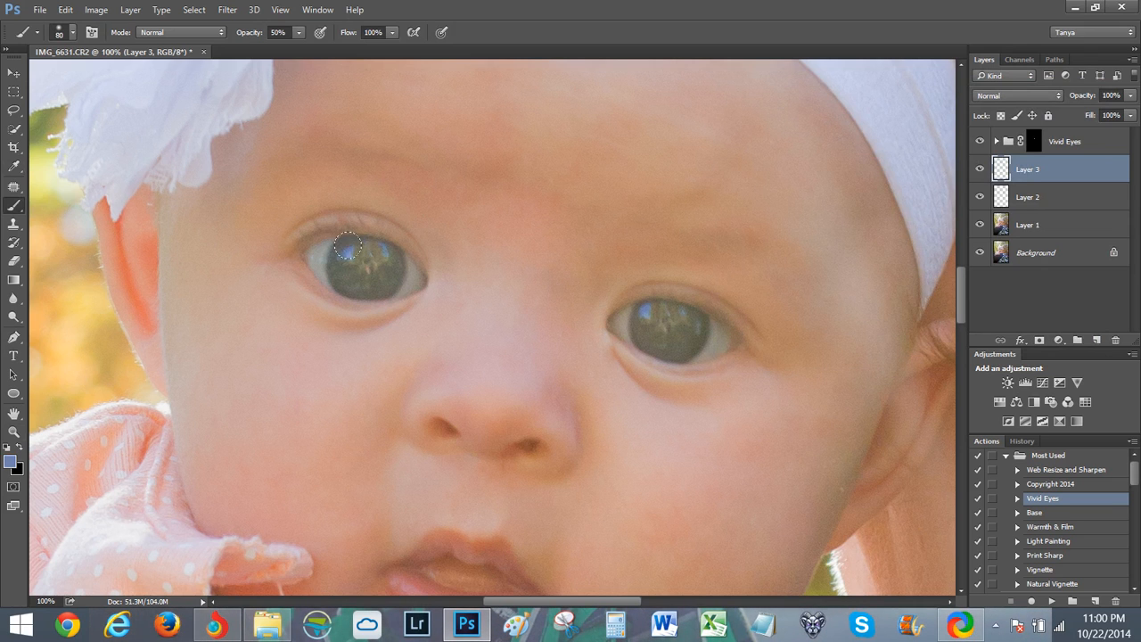
left_click_drag(340, 249, 359, 274)
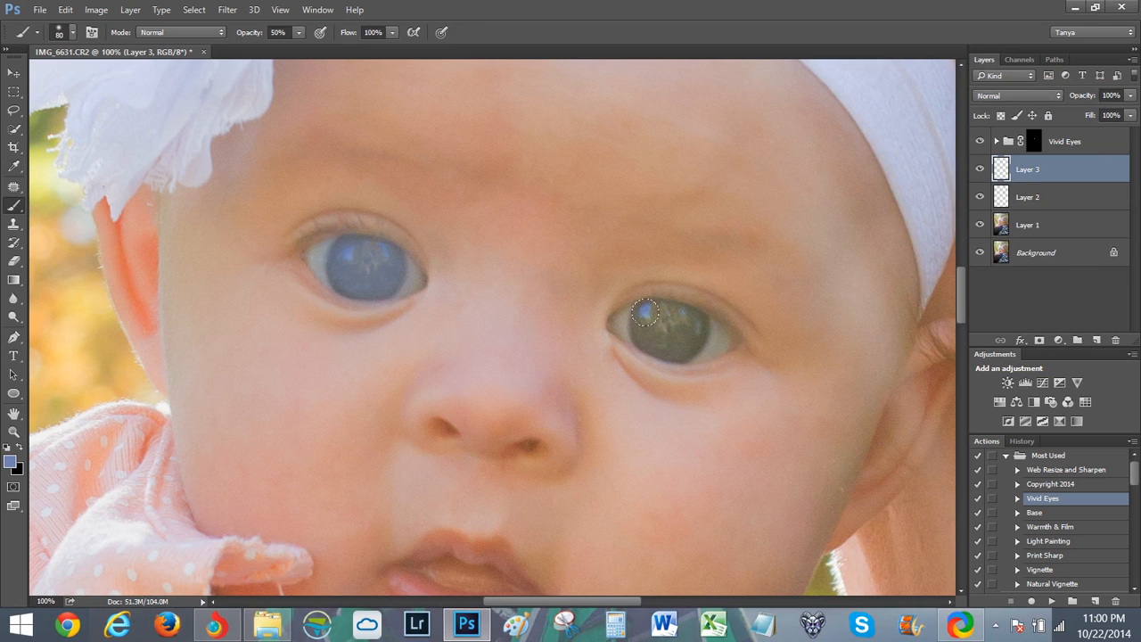
mouse_move(645, 312)
left_mouse_down()
mouse_move(659, 343)
mouse_move(673, 317)
left_mouse_up()
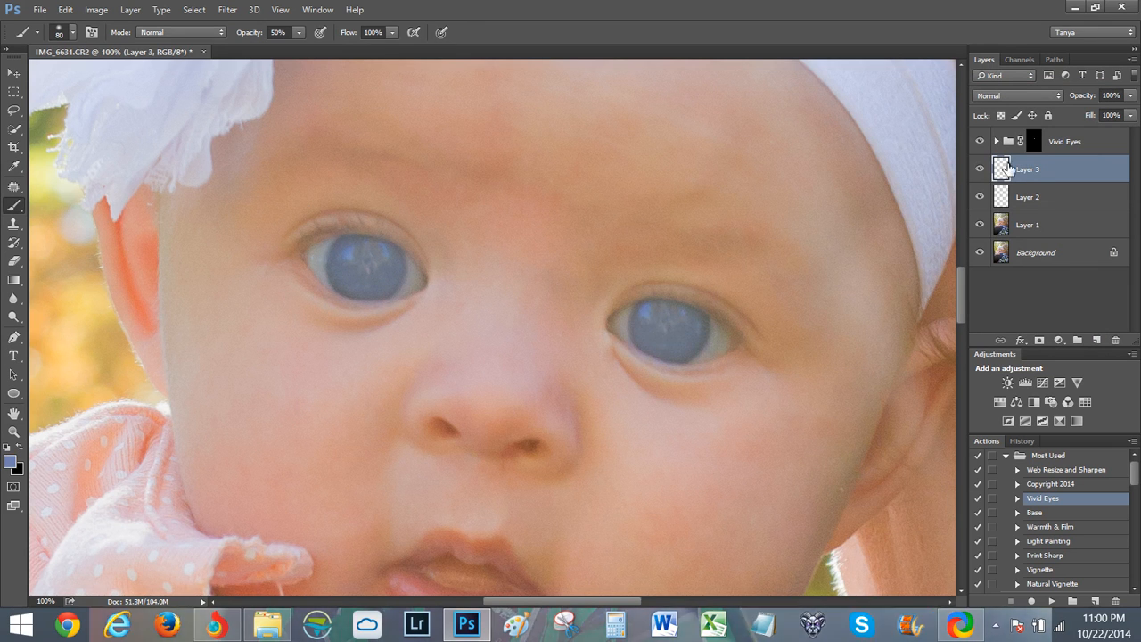
Try several blend modes on Layer 3, settle on Overlay, and reduce the layer's opacity to 57%.
left_click(1021, 96)
left_click(1025, 104)
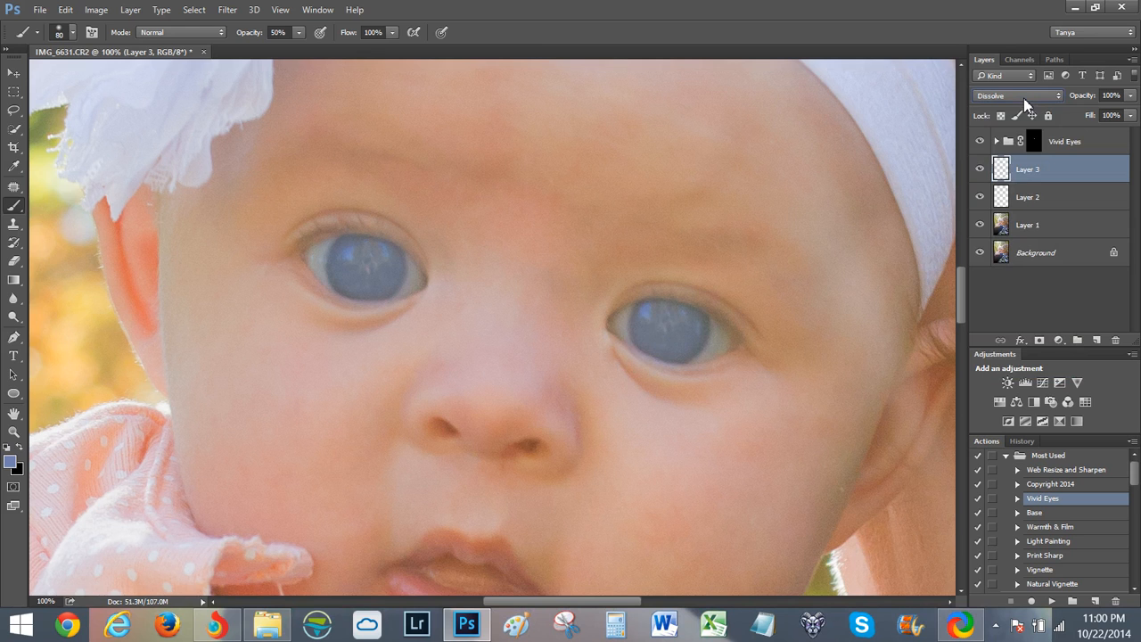
key("Down")
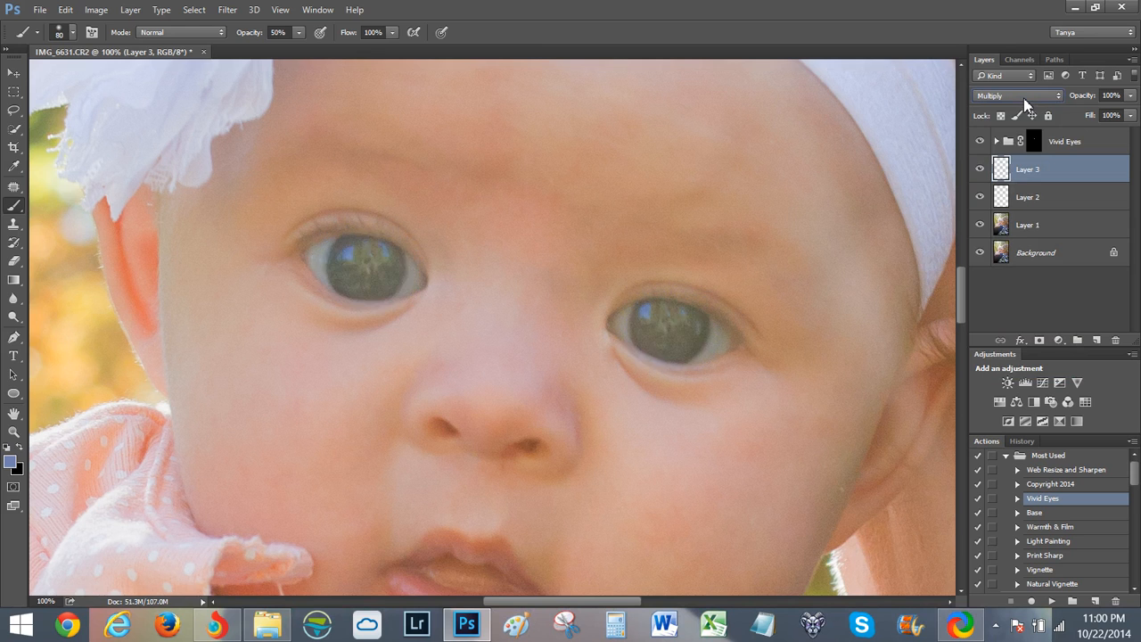
key("Down")
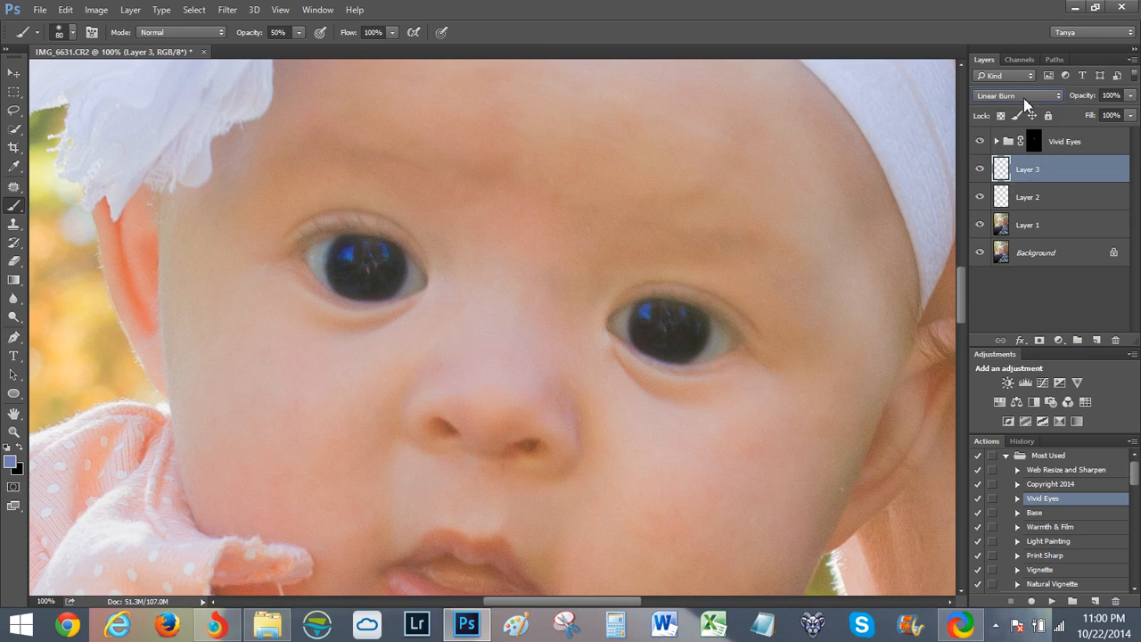
key("Down")
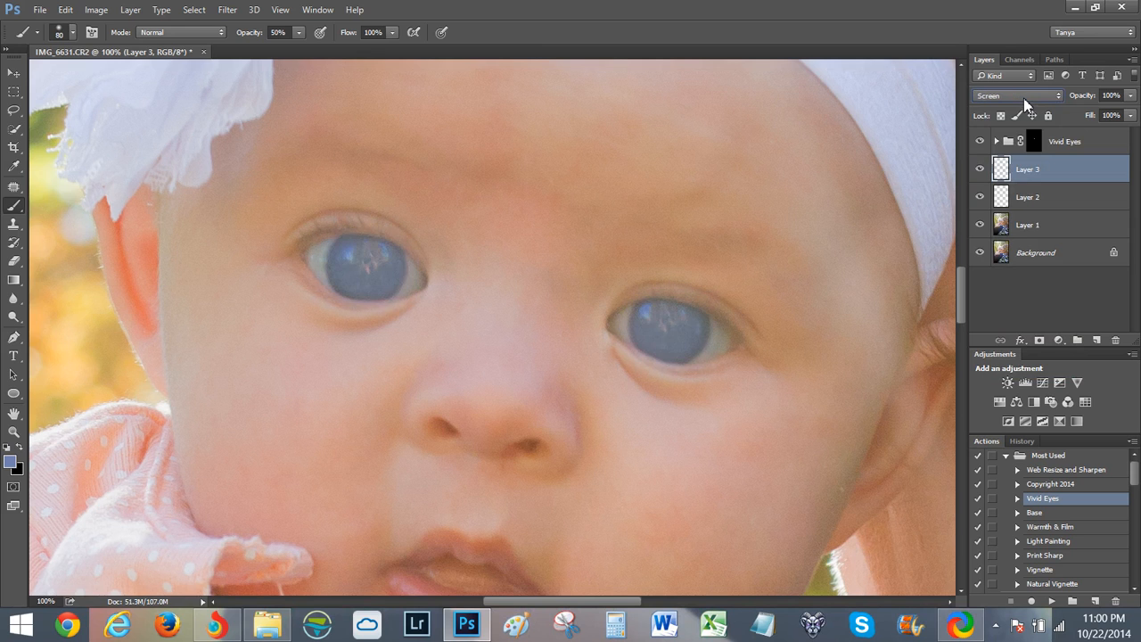
key("Down")
key("Down")
key("Down")
key("Down")
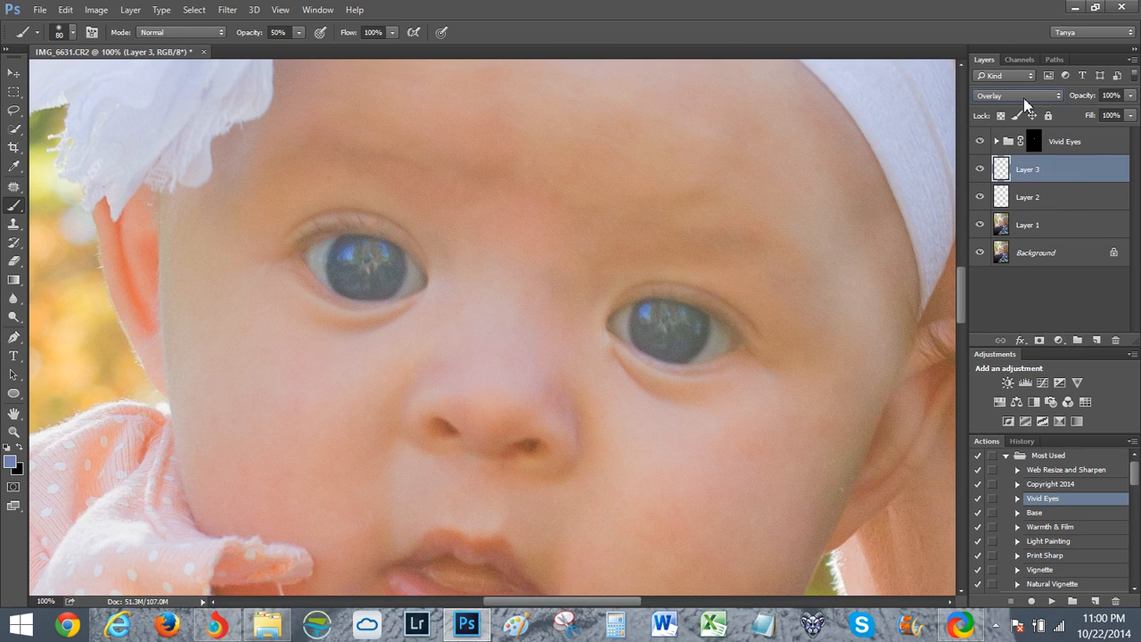
left_click_drag(1086, 96, 1055, 99)
Compare the baby's eyes with and without the blue tint of Layer 3, and delete that layer.
key("z")
left_click(494, 370, "alt")
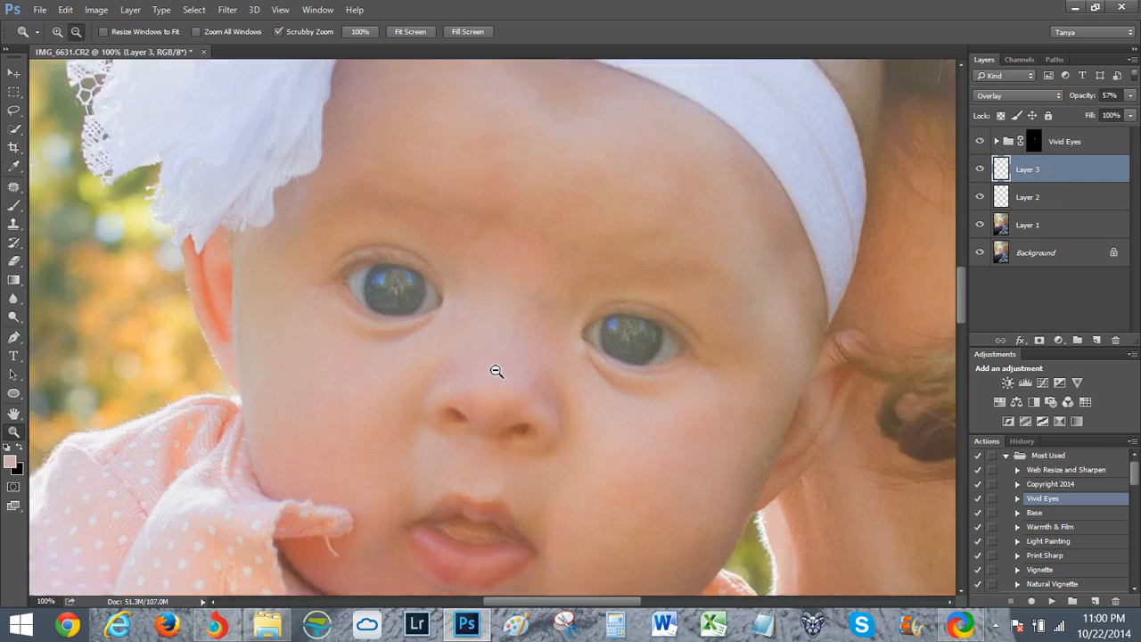
left_click_drag(497, 371, 492, 374)
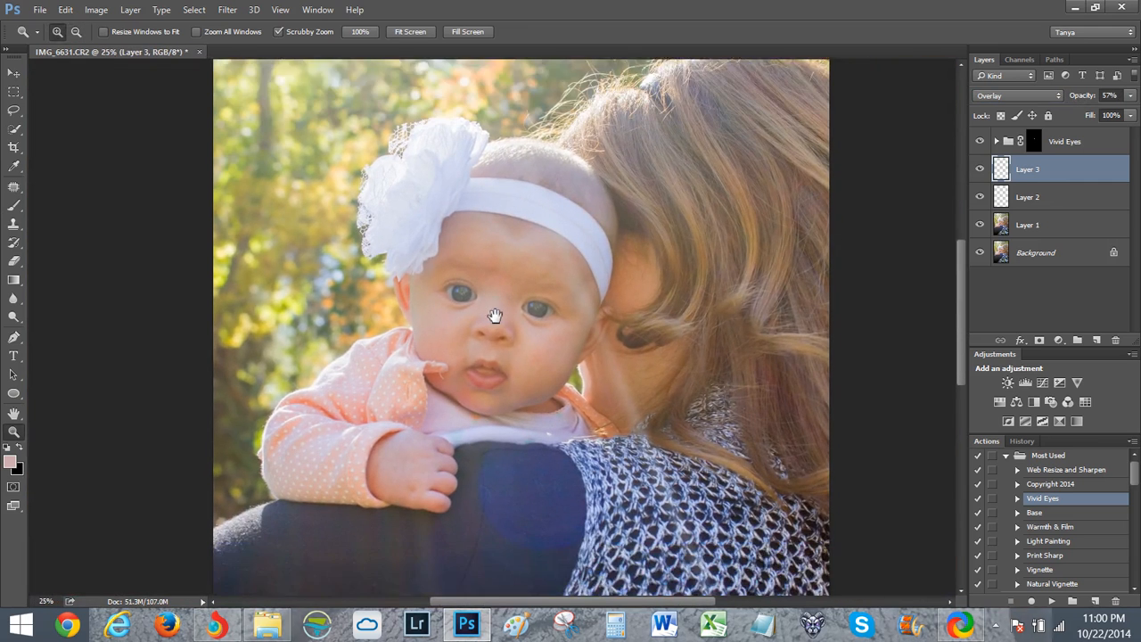
left_click_drag(494, 316, 498, 293)
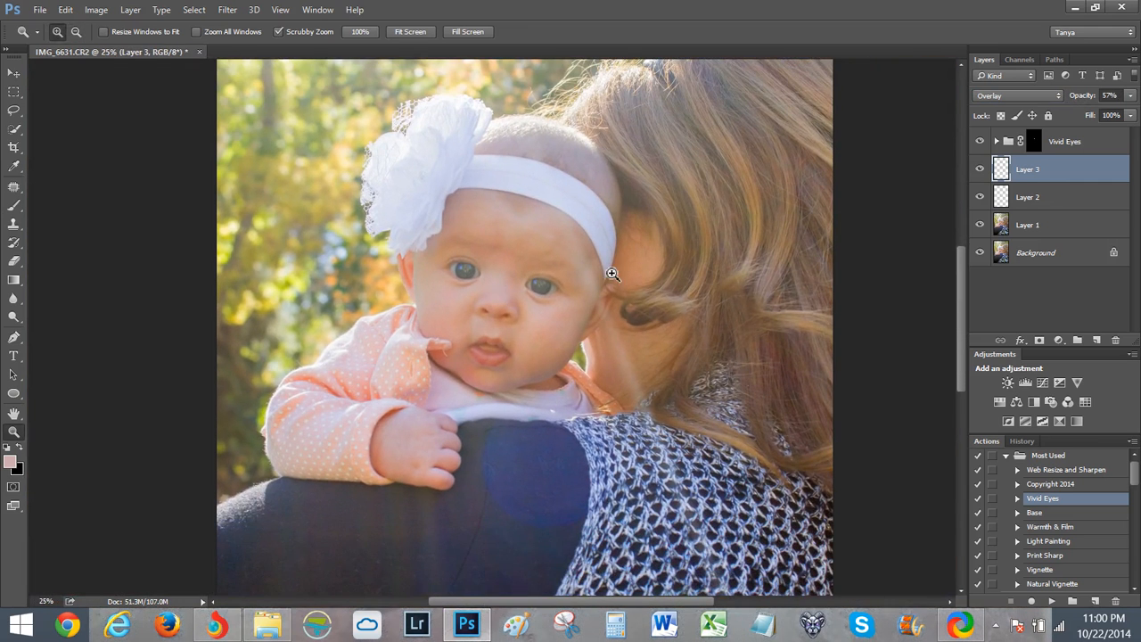
left_click(980, 169)
left_click(981, 170)
left_click(981, 170)
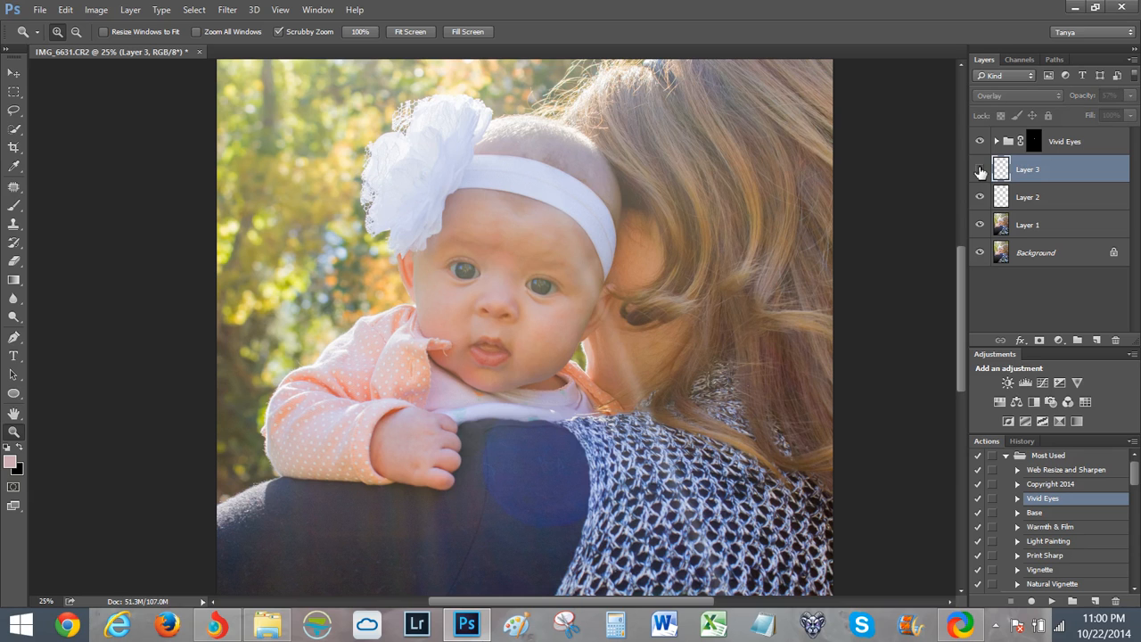
left_click(980, 169)
left_click(980, 169)
left_click(980, 169)
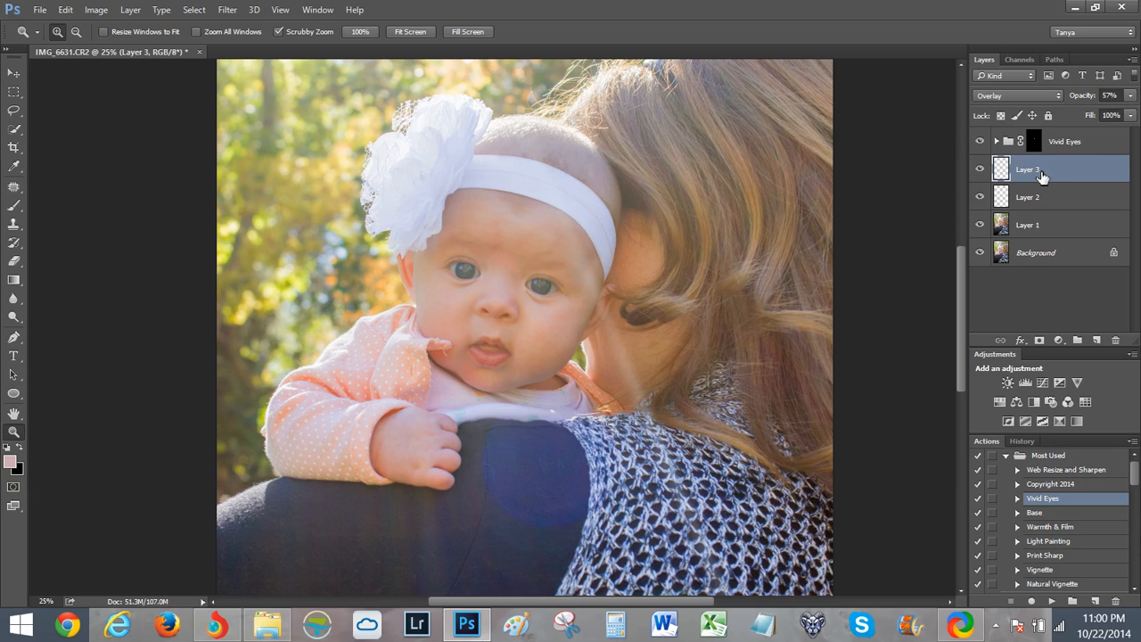
key("Delete")
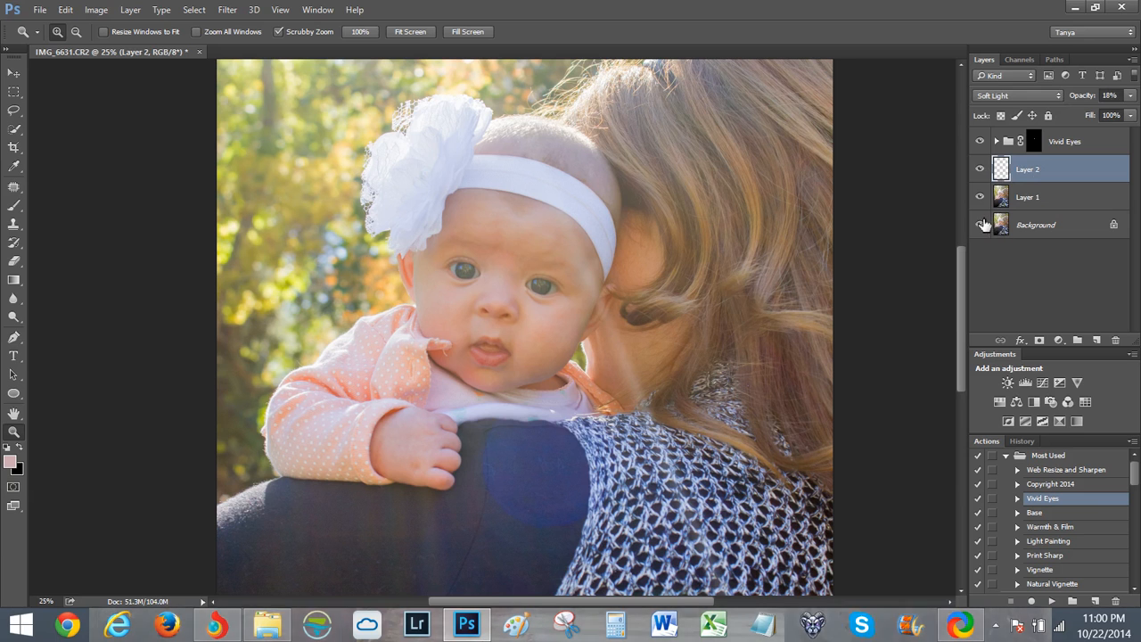
Compare the whole retouched portrait with the Background layer alone.
left_click(495, 361, "alt")
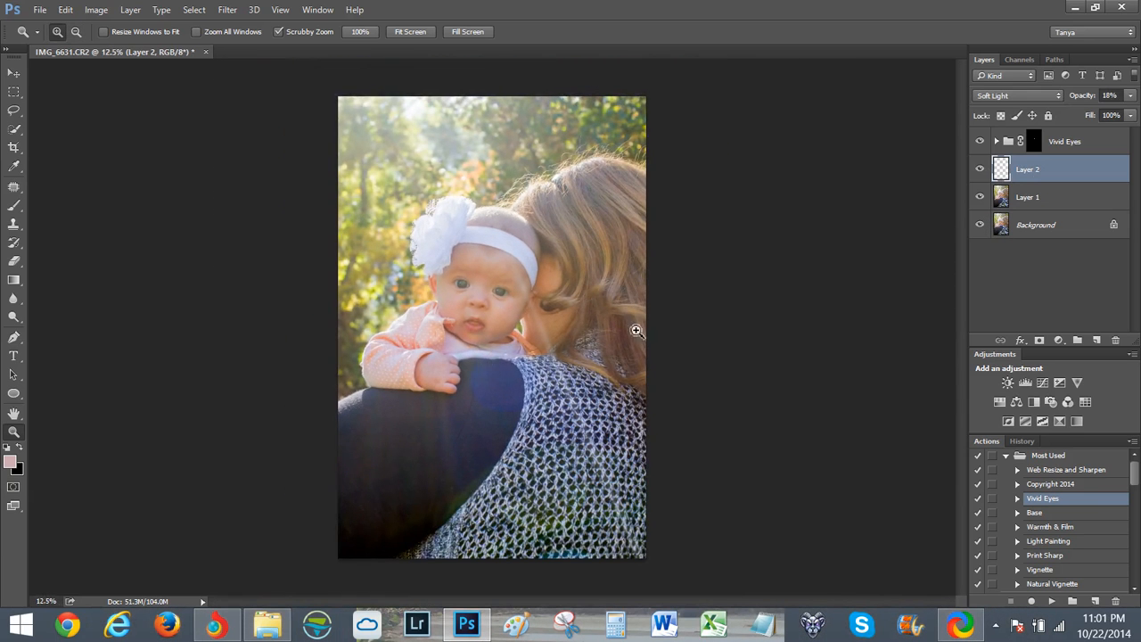
left_click(981, 226, "alt")
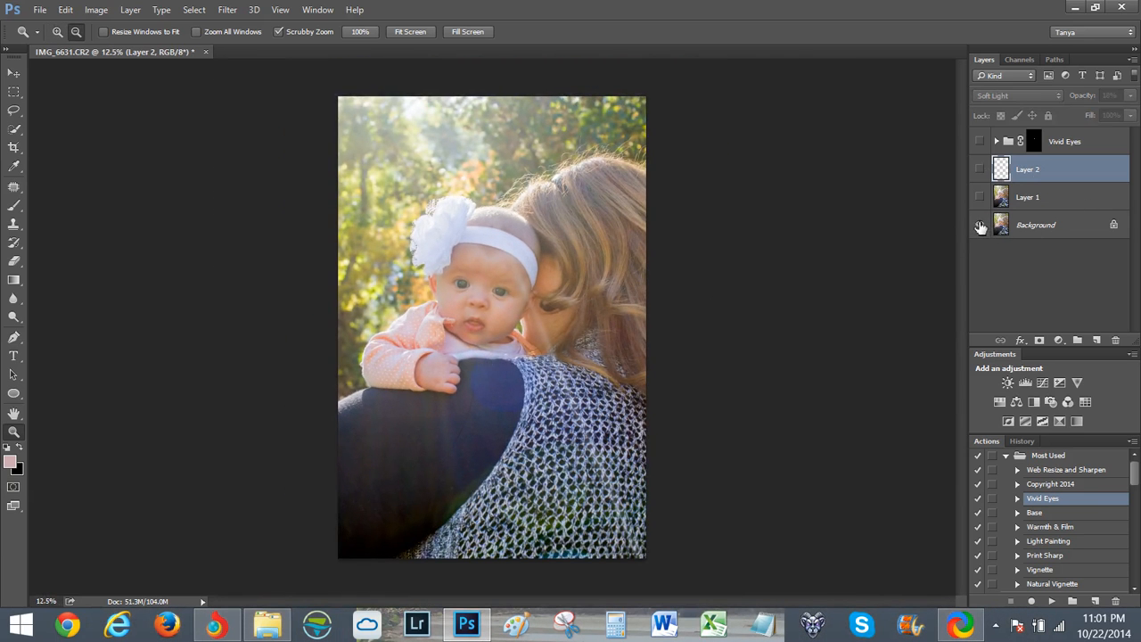
left_click(980, 226, "alt")
left_click(981, 226, "alt")
left_click(981, 225, "alt")
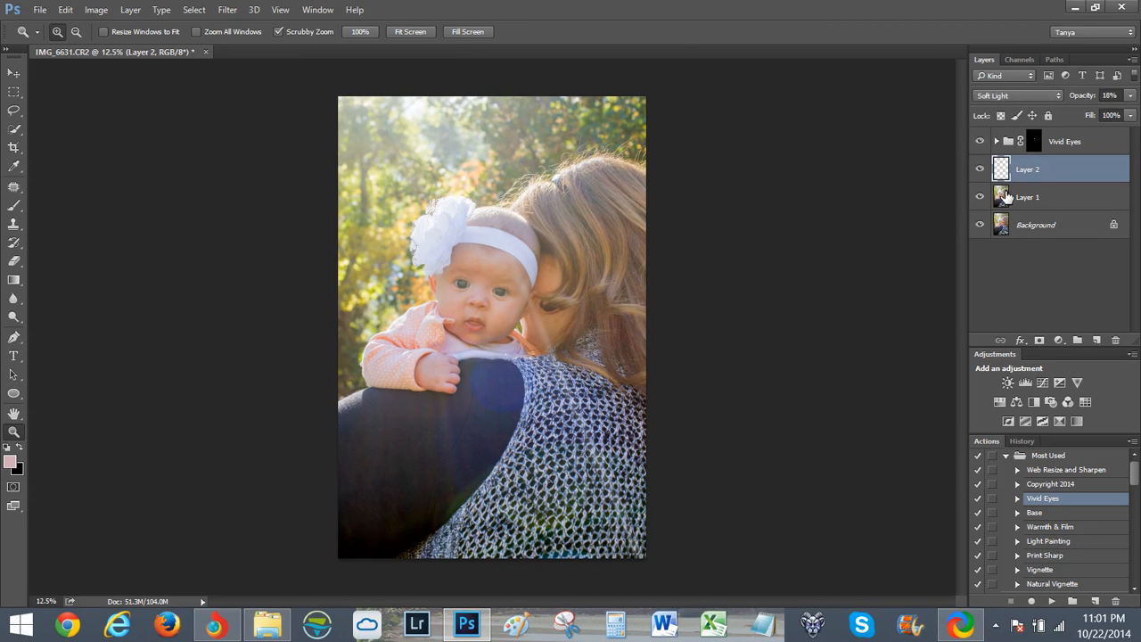
Merge all visible layers into the Background and duplicate it as a new layer.
key("ctrl+shift+e")
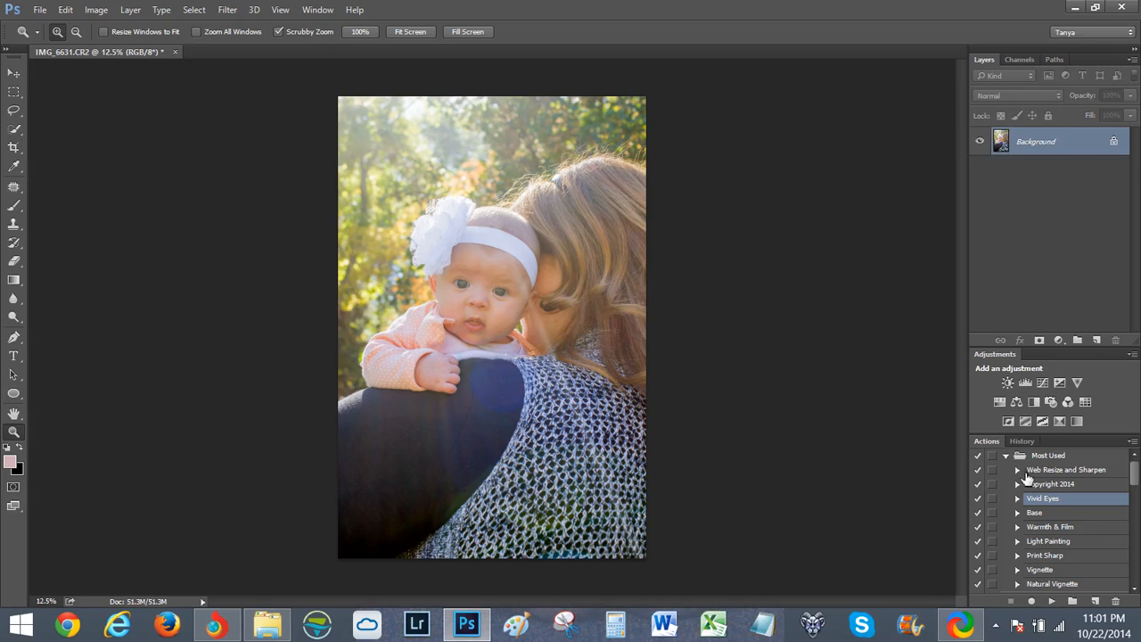
key("ctrl+j")
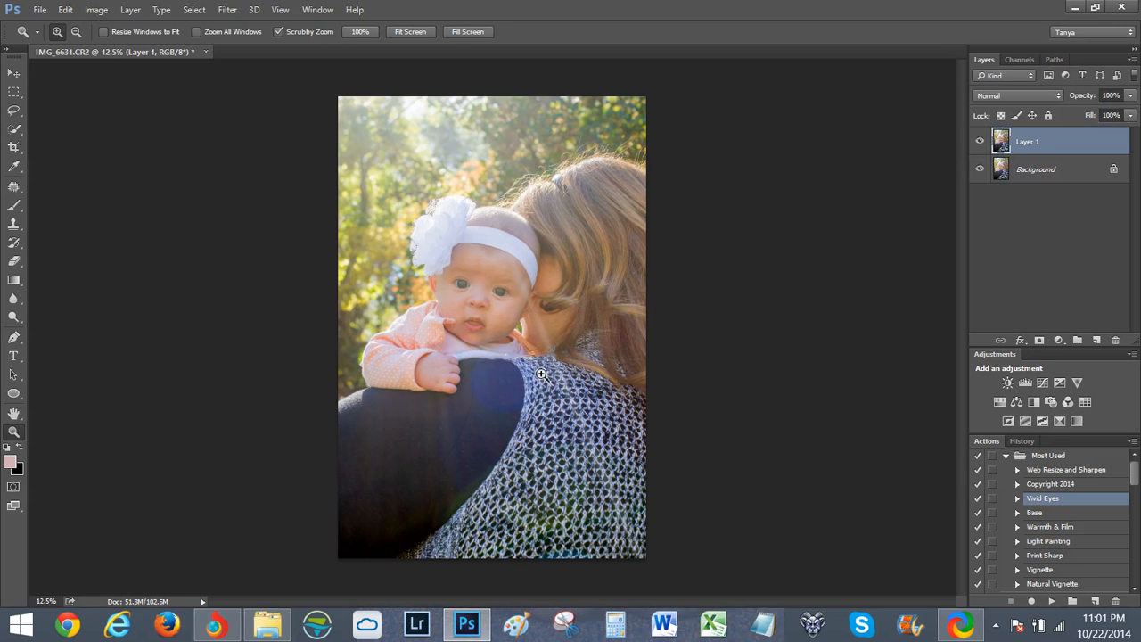
Open the Liquify filter and push the tip of the baby's peach collar toward the mother's hair using Forward Warp at brush size 400.
left_click_drag(540, 361, 481, 288)
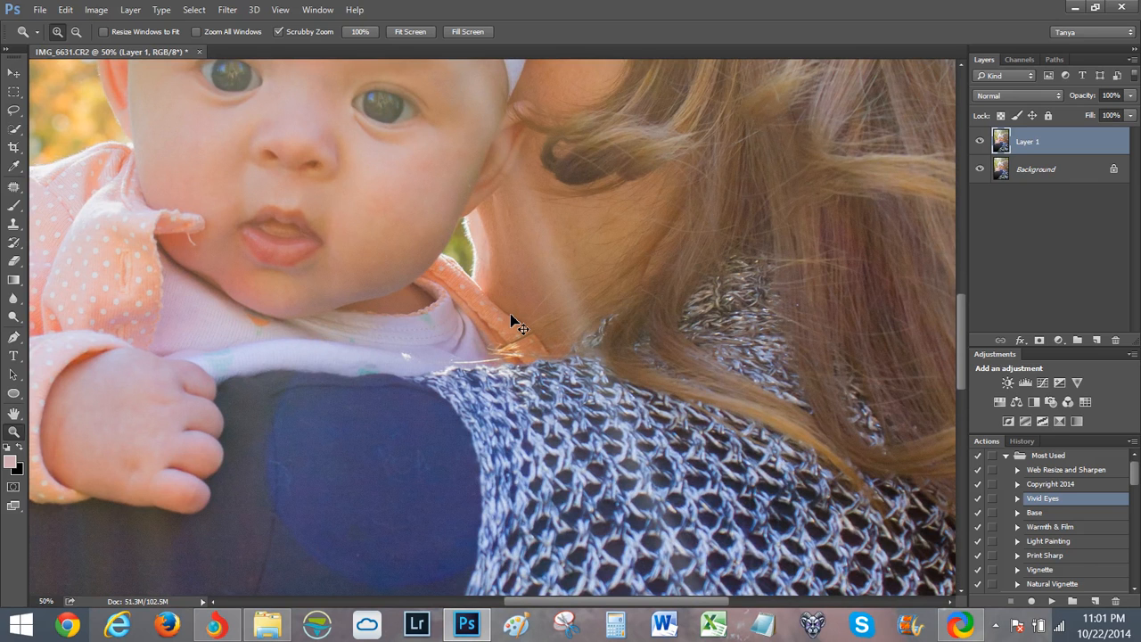
key("ctrl+shift+x")
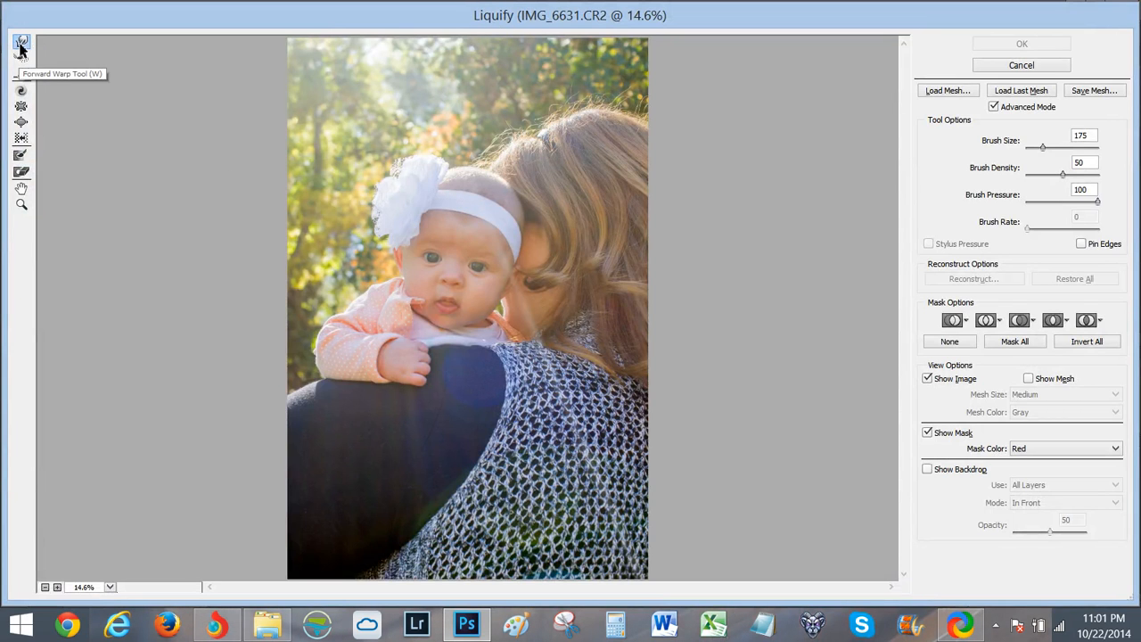
key("z")
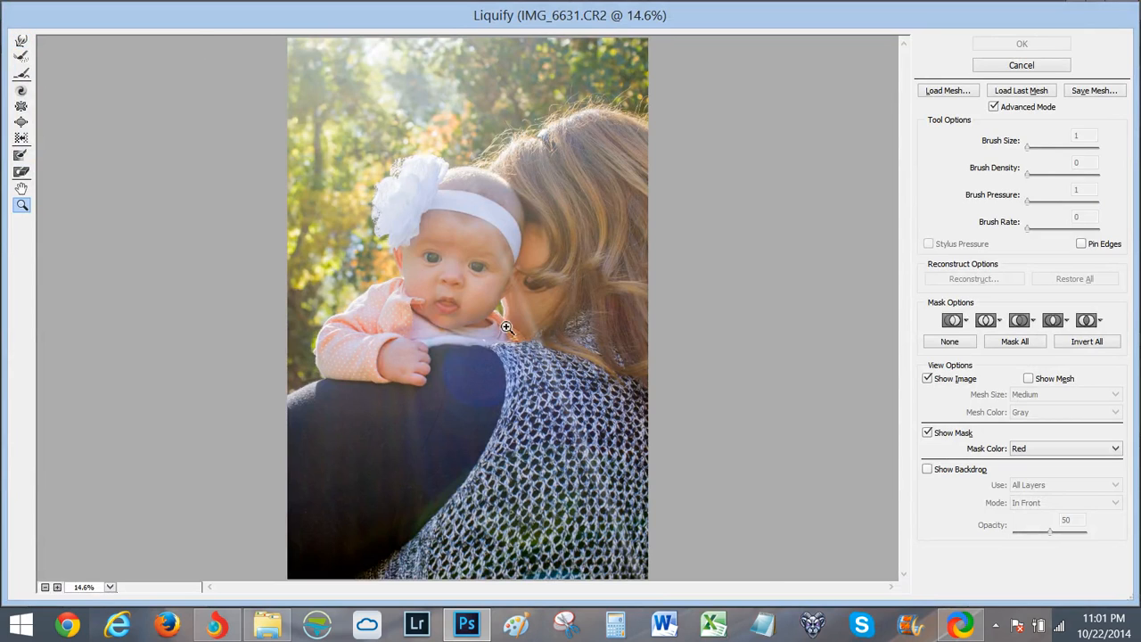
left_click(515, 314)
left_click(540, 331)
left_click(606, 385)
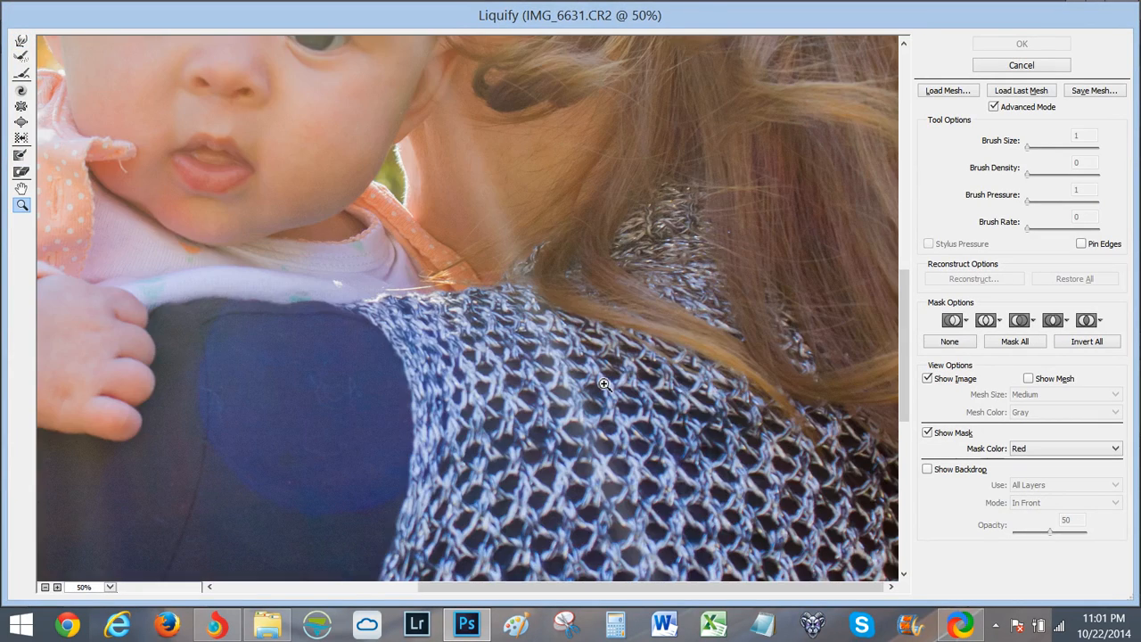
left_click(557, 300)
left_click_drag(521, 278, 574, 359)
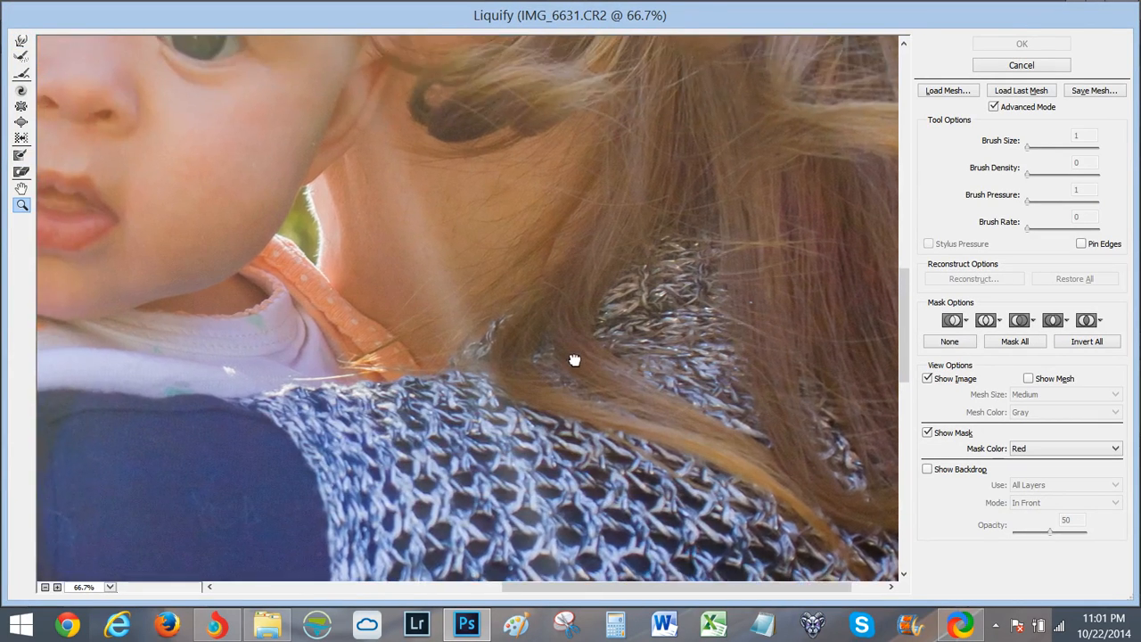
left_click(22, 40)
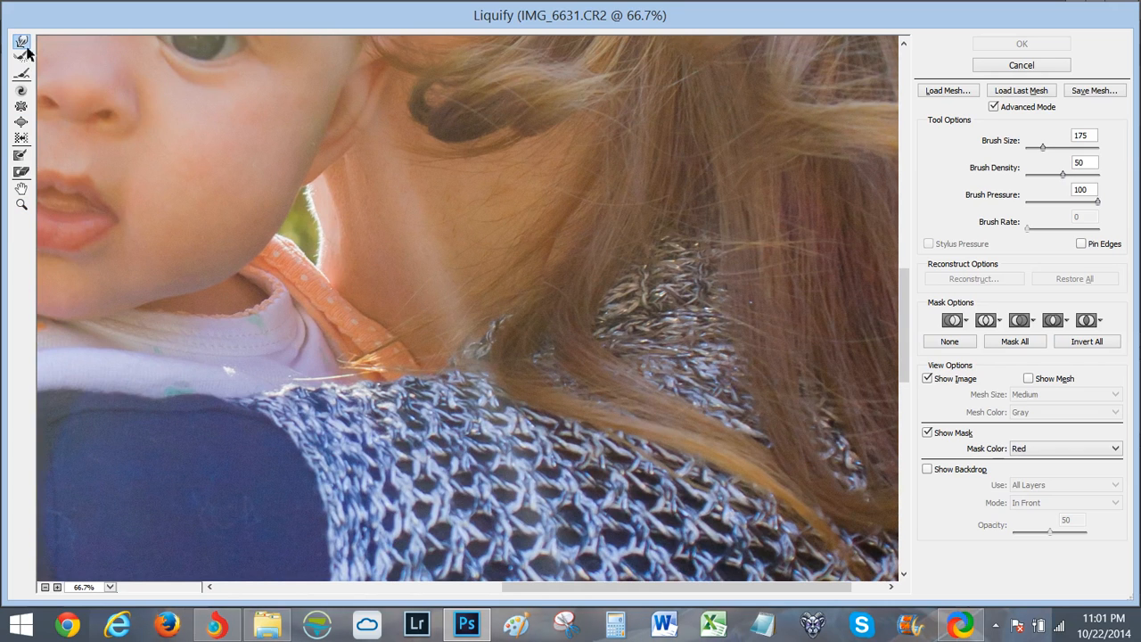
key("bracketright")
key("bracketright")
key("bracketright")
key("bracketright")
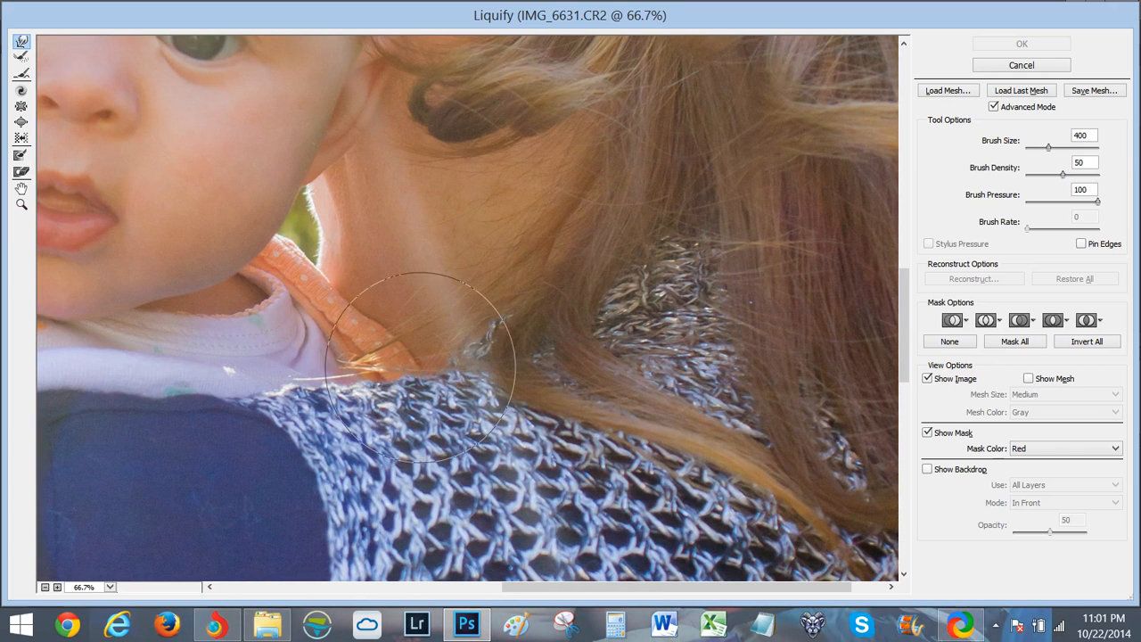
left_click_drag(417, 383, 442, 378)
Refine the knit sweater edge under the baby's peach collar with Forward Warp at brush size 200, and reduce the brush to 150.
key("bracketleft")
key("bracketleft")
key("bracketleft")
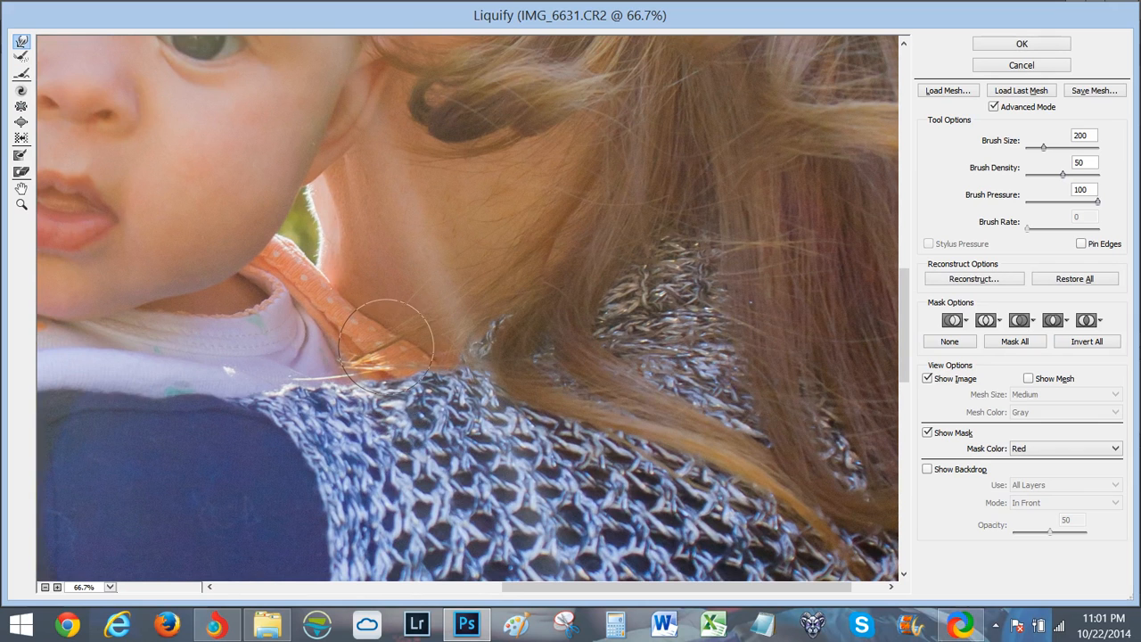
mouse_move(444, 385)
left_mouse_down()
mouse_move(455, 381)
mouse_move(441, 373)
left_mouse_up()
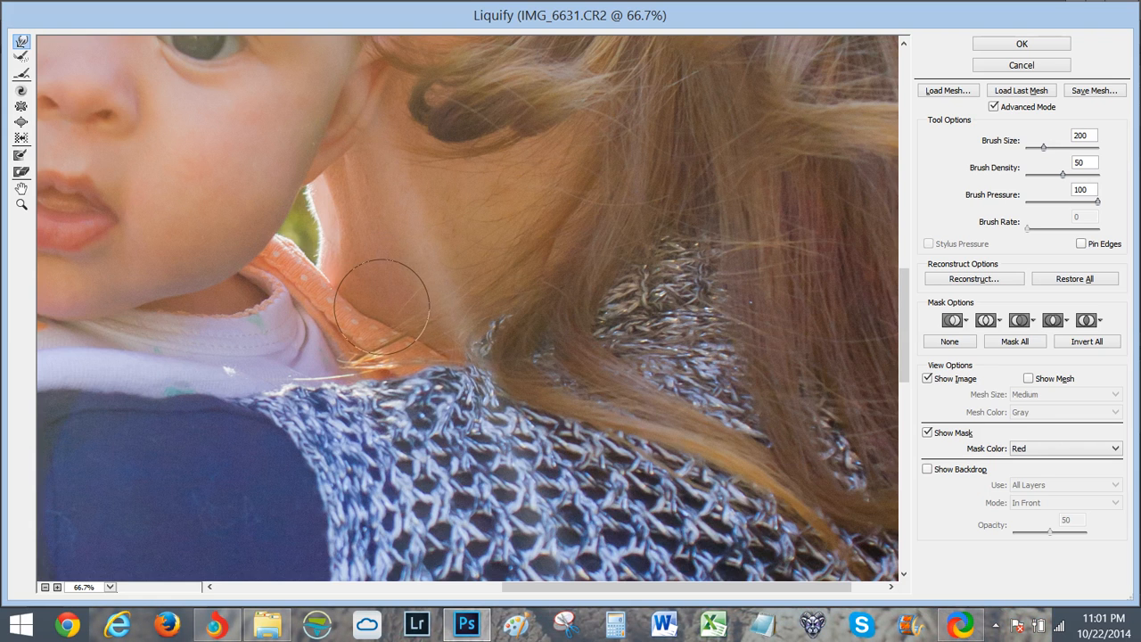
key("bracketleft")
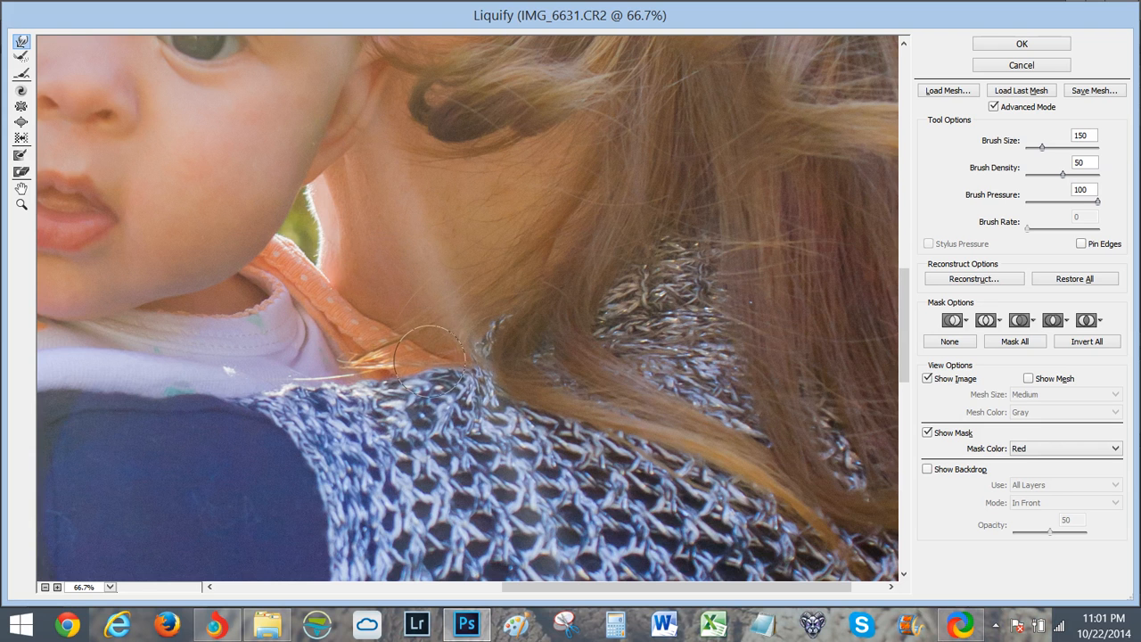
Try to push the mother's dark shoulder downward with Forward Warp at brush size 3400, undo it, and reduce the brush to 1800.
key("z")
left_click(339, 377, "alt")
left_click(341, 377, "alt")
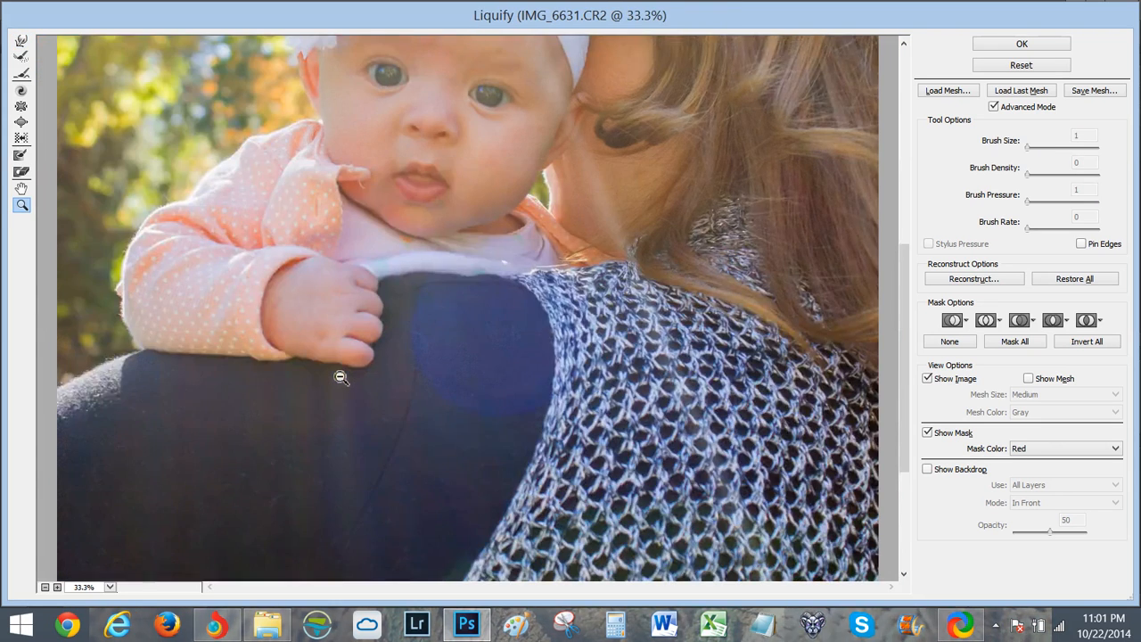
left_click(340, 377, "alt")
left_click(341, 377, "alt")
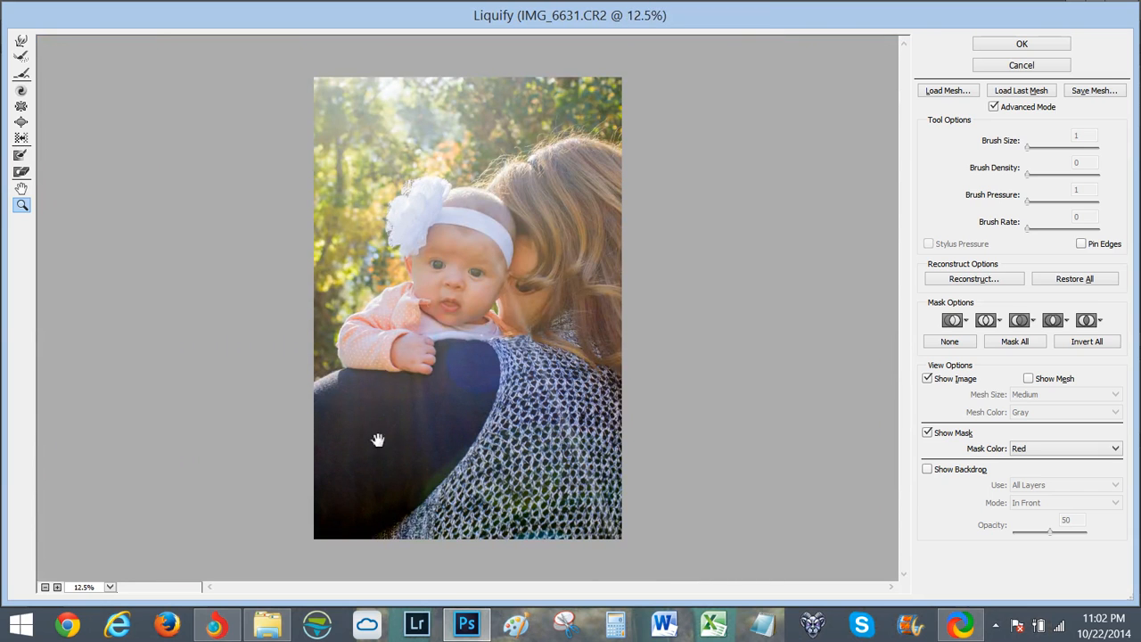
key("w")
key("bracketright")
key("bracketright")
key("bracketright")
key("bracketright")
key("bracketright")
key("bracketright")
key("bracketright")
key("bracketright")
key("bracketright")
key("bracketright")
key("bracketright")
key("bracketright")
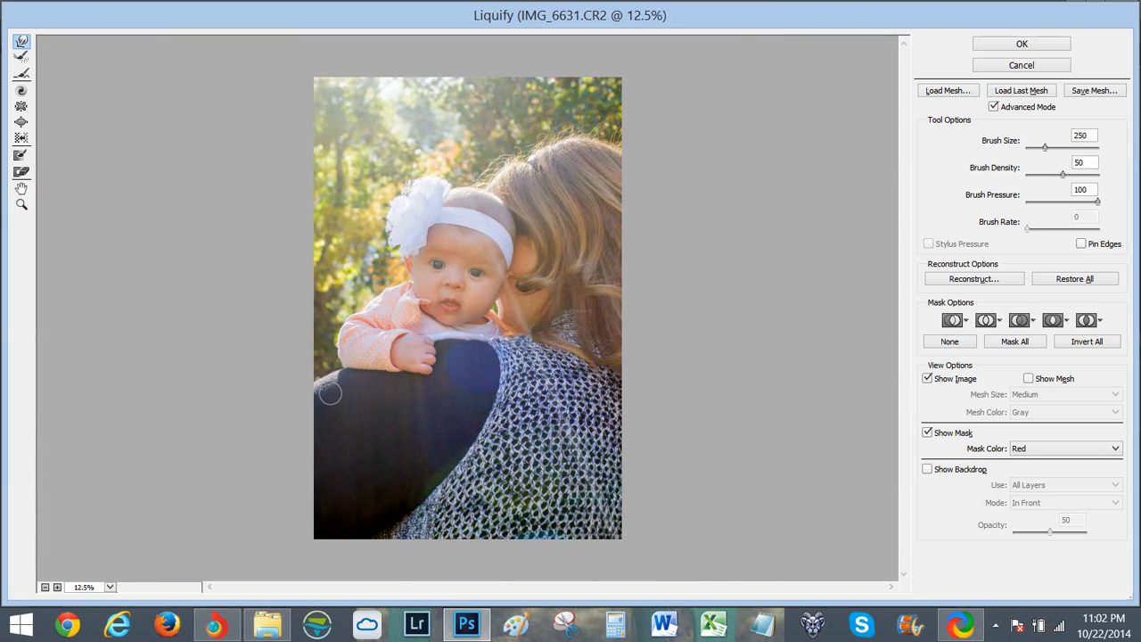
key("bracketright")
key("bracketright")
key("bracketright")
key("bracketright")
key("bracketright")
key("bracketright")
key("bracketright")
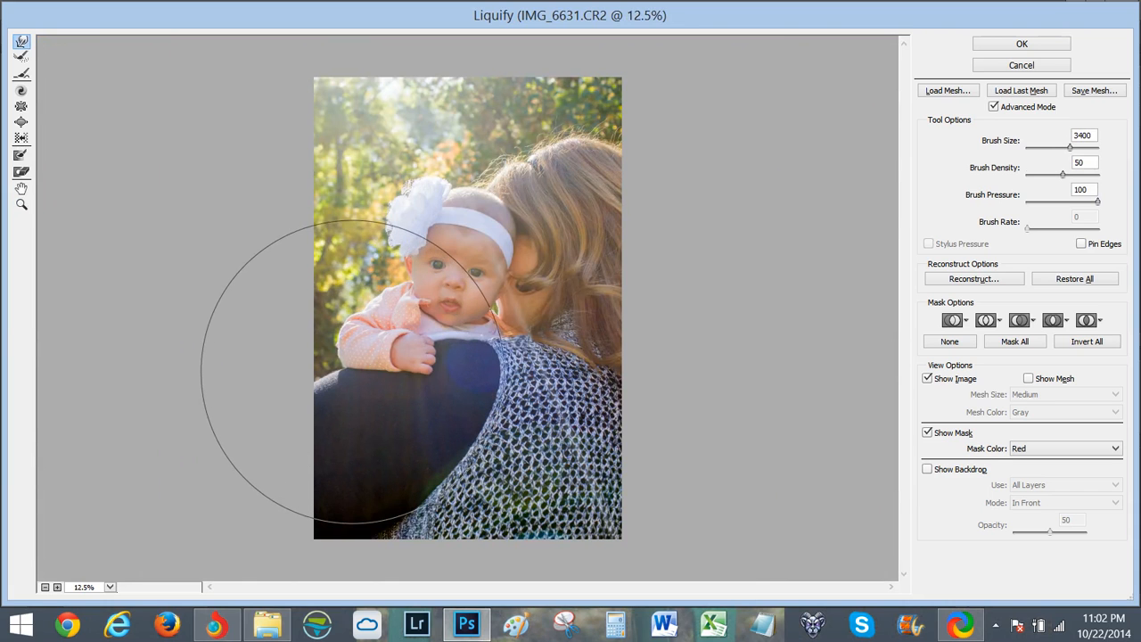
left_click_drag(350, 375, 346, 387)
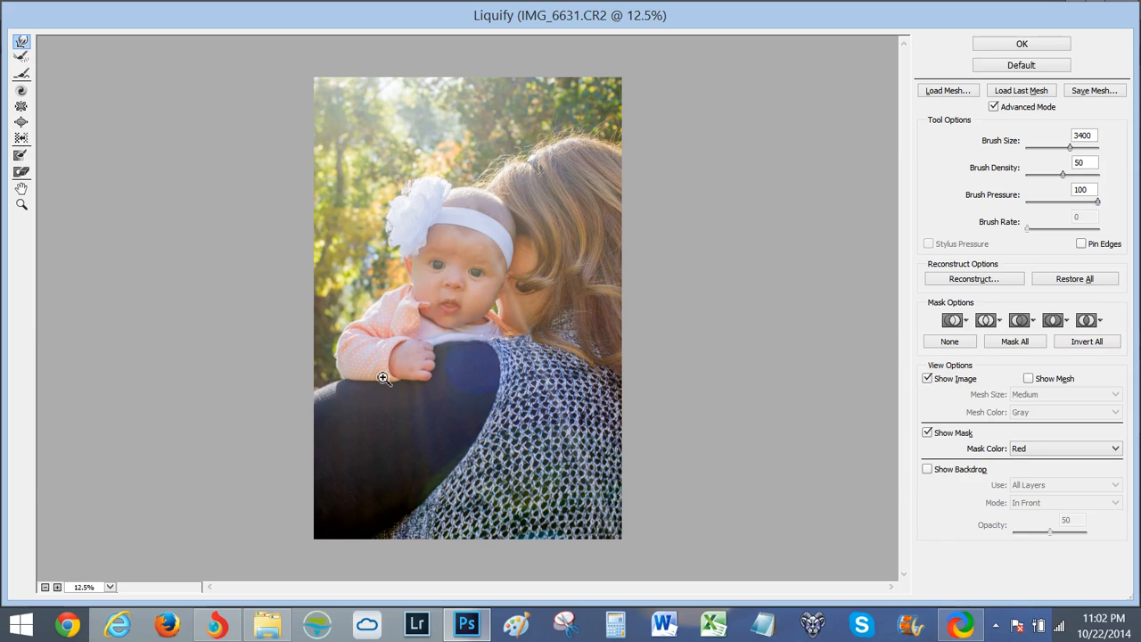
key("ctrl+alt+z")
key("bracketleft")
key("bracketleft")
key("bracketleft")
key("bracketleft")
key("bracketleft")
key("bracketleft")
key("bracketleft")
key("bracketleft")
key("bracketleft")
key("bracketleft")
key("bracketleft")
key("bracketleft")
key("bracketleft")
key("bracketleft")
key("bracketleft")
key("bracketleft")
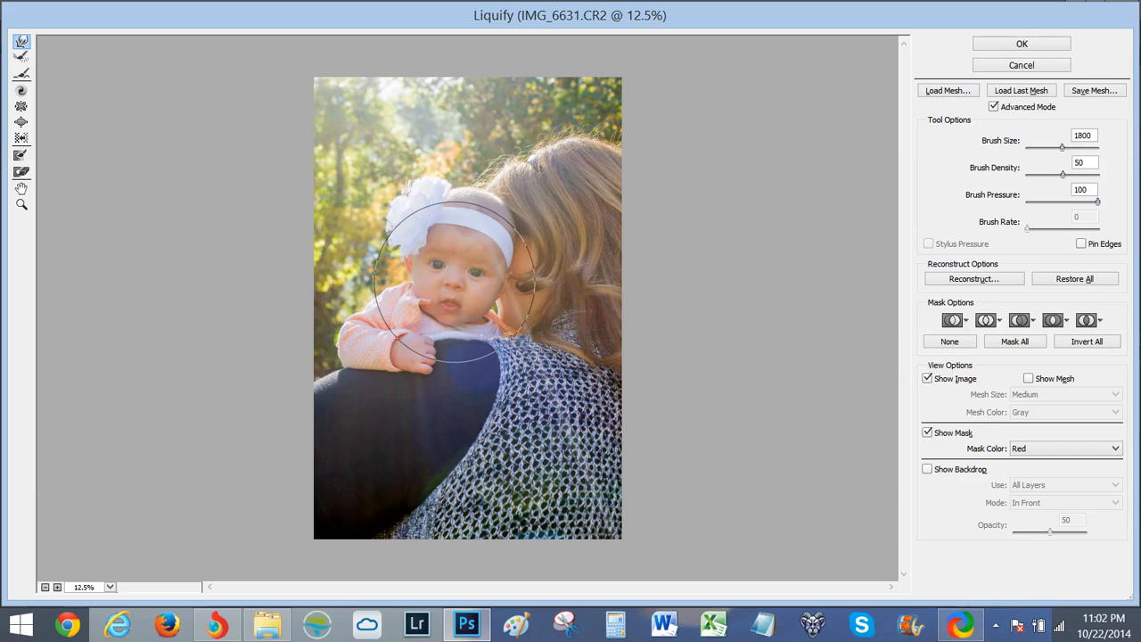
Freeze the baby's head and flower headband with the Freeze Mask tool at brush size 1100.
key("f")
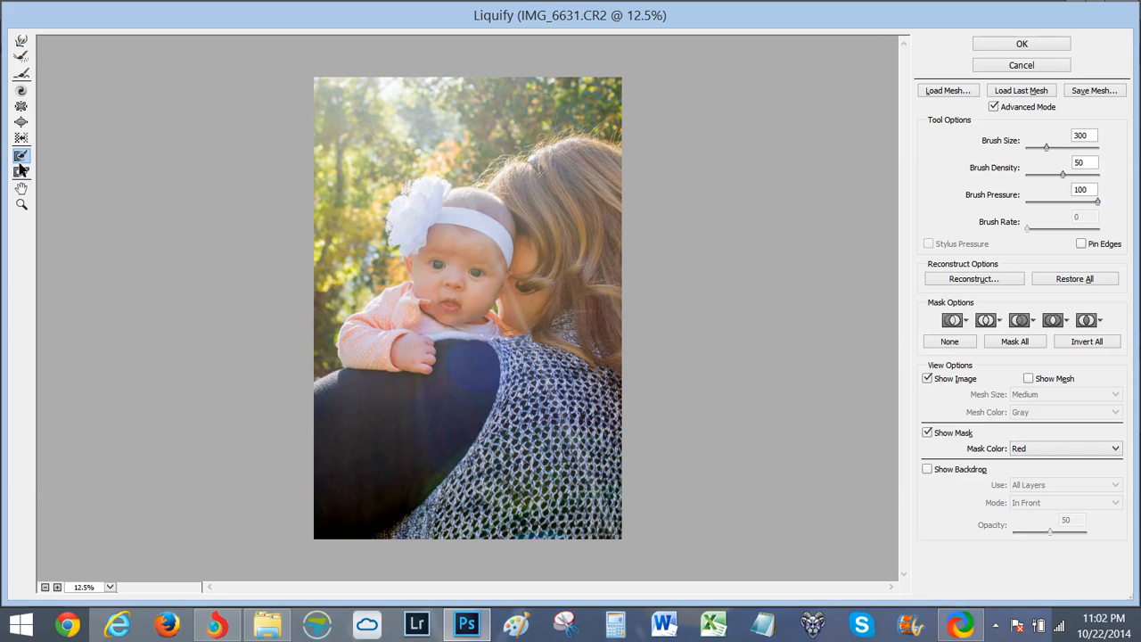
key("bracketright")
key("bracketright")
key("bracketright")
key("bracketright")
key("bracketright")
key("bracketright")
key("bracketright")
key("bracketright")
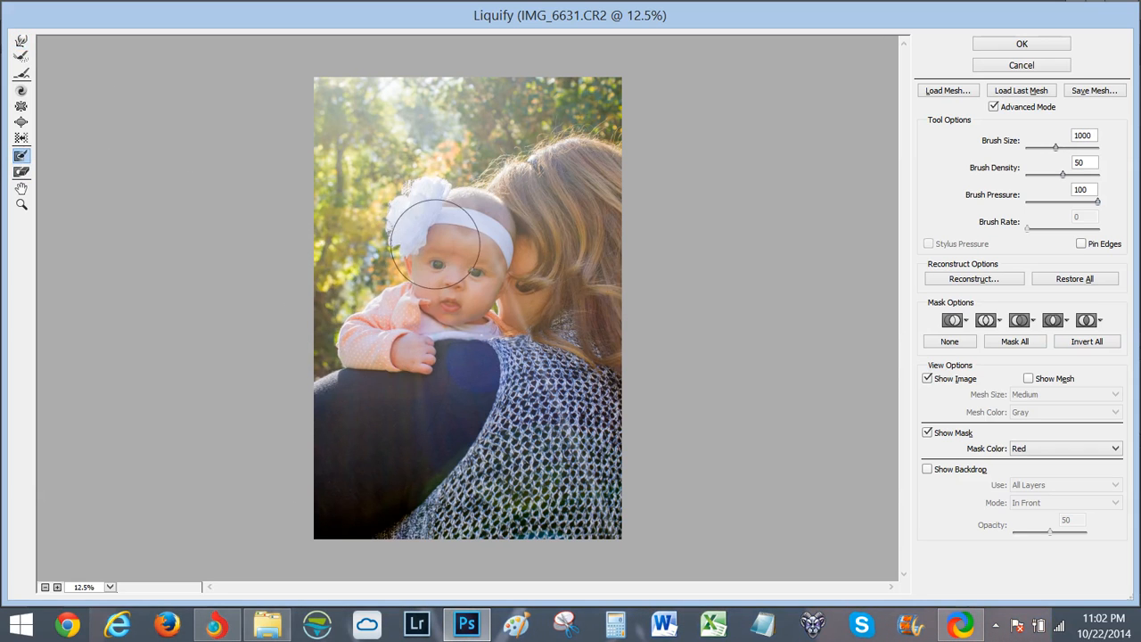
mouse_move(404, 195)
left_mouse_down()
mouse_move(451, 283)
mouse_move(436, 286)
mouse_move(483, 252)
mouse_move(461, 209)
mouse_move(478, 281)
mouse_move(447, 288)
mouse_move(431, 233)
mouse_move(465, 221)
mouse_move(458, 274)
mouse_move(482, 266)
mouse_move(448, 272)
mouse_move(434, 327)
left_mouse_up()
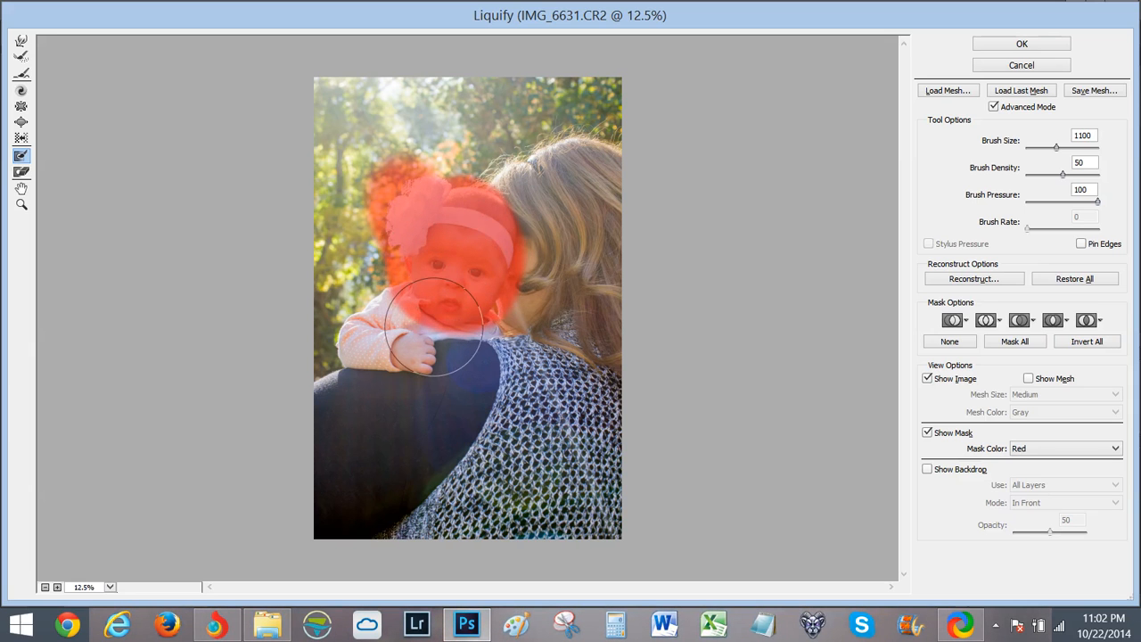
Push the mother's dark shoulder and the baby's sleeve downward with Forward Warp at brush sizes 4200 and 4300.
key("w")
key("bracketright")
key("bracketright")
key("bracketright")
key("bracketright")
key("bracketright")
key("bracketright")
key("bracketright")
key("bracketright")
key("bracketright")
key("bracketright")
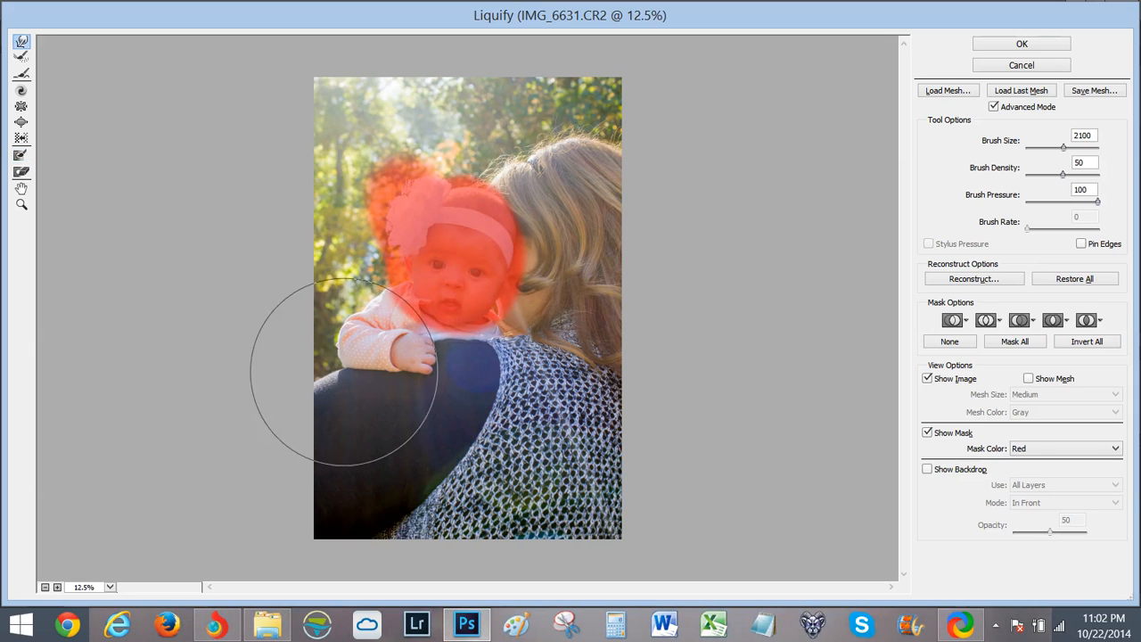
key("bracketright")
key("bracketright")
key("bracketright")
key("bracketright")
key("bracketright")
key("bracketright")
key("bracketright")
key("bracketright")
key("bracketright")
key("bracketright")
key("bracketright")
key("bracketright")
key("bracketright")
key("bracketright")
key("bracketright")
key("bracketright")
key("bracketright")
key("bracketright")
key("bracketright")
key("bracketright")
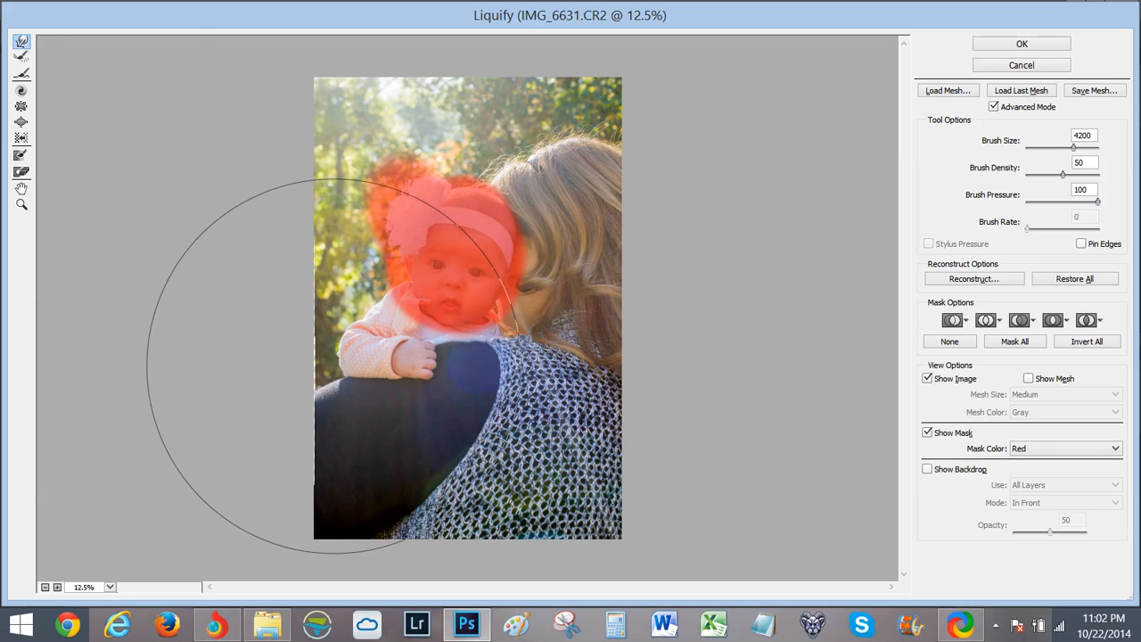
left_click_drag(334, 366, 330, 373)
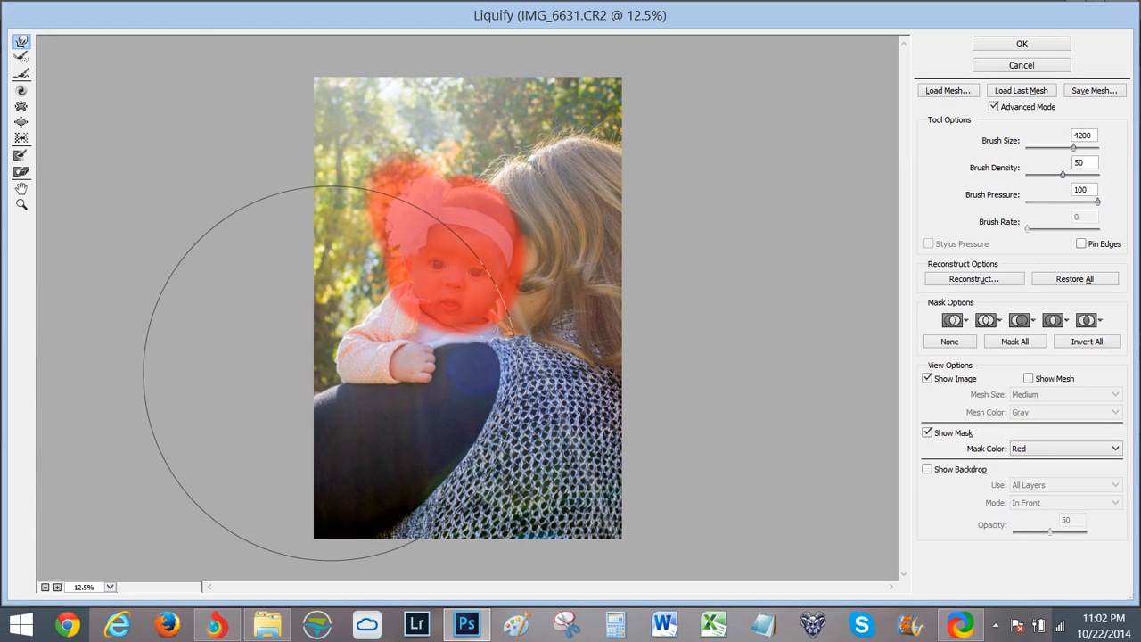
key("bracketright")
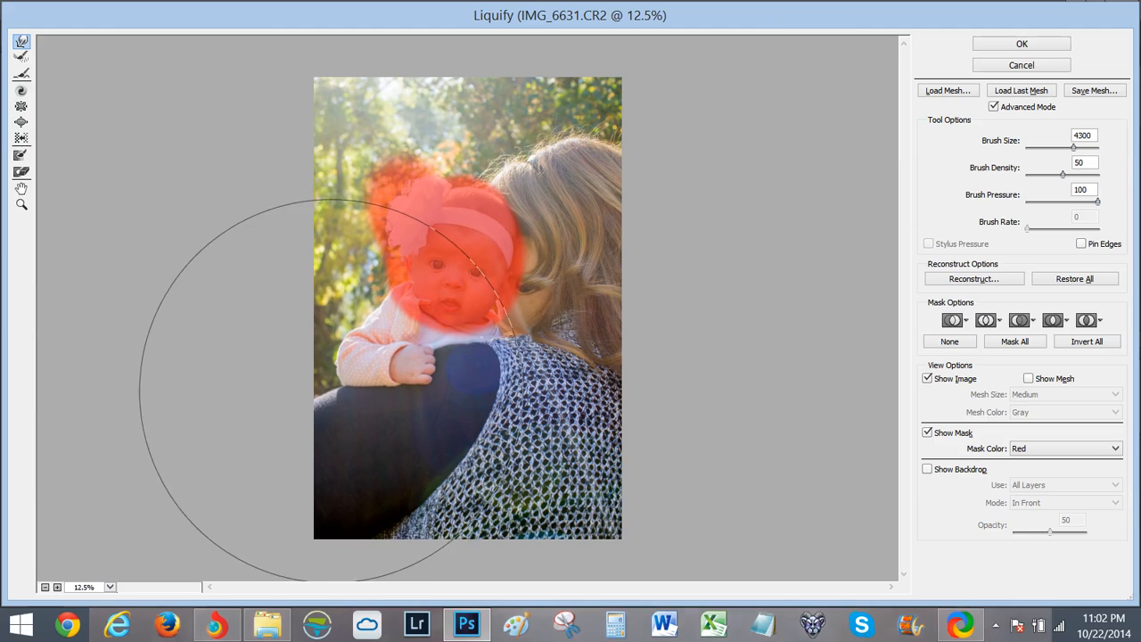
Nudge the dark shoulder and the baby's sleeve partly back upward with Forward Warp at brush size 5800, and reduce the brush to 4800.
key("bracketright")
key("bracketright")
key("bracketright")
key("bracketright")
key("bracketright")
key("bracketright")
key("bracketright")
key("bracketright")
key("bracketright")
key("bracketright")
key("bracketright")
key("bracketright")
key("bracketright")
key("bracketright")
key("bracketright")
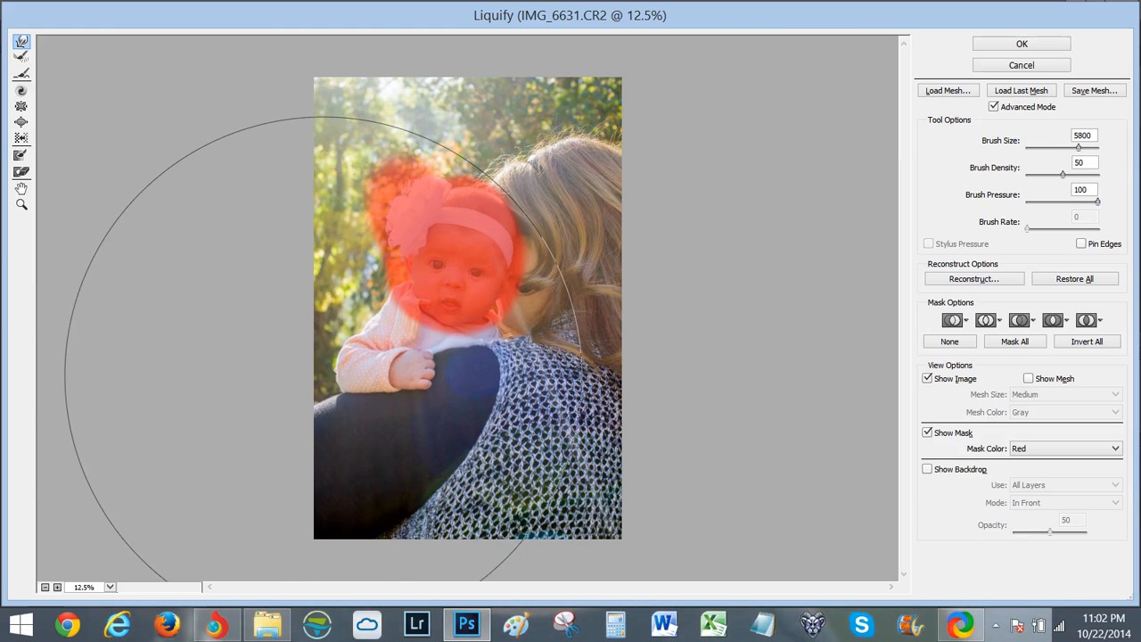
left_click_drag(322, 374, 330, 355)
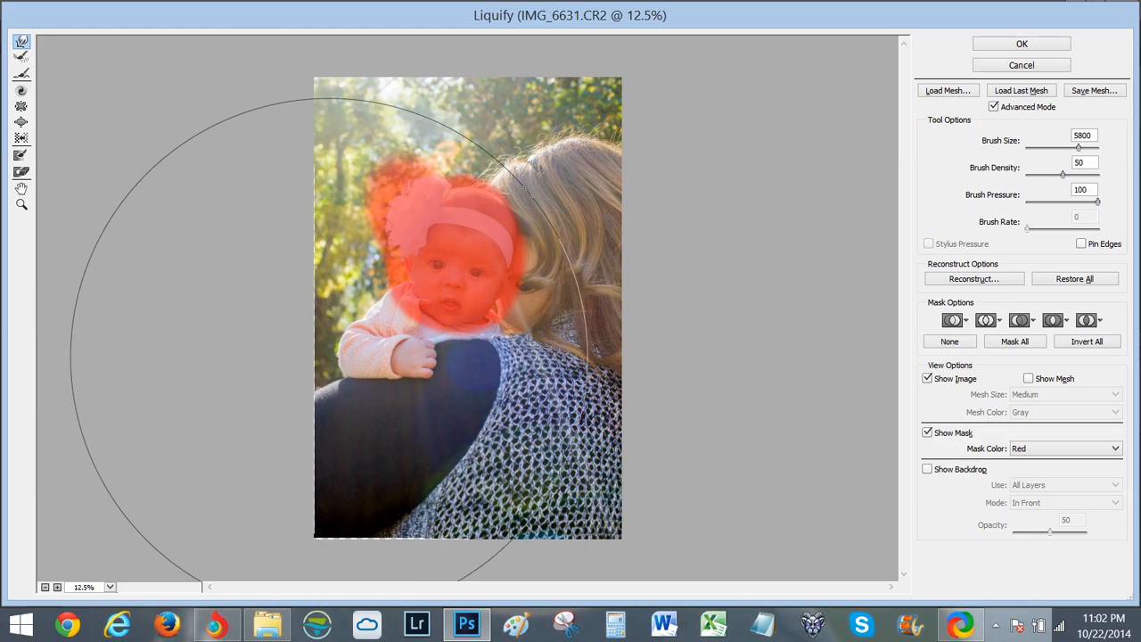
key("bracketleft")
key("bracketleft")
key("bracketleft")
key("bracketleft")
key("bracketleft")
key("bracketleft")
key("bracketleft")
key("bracketleft")
key("bracketleft")
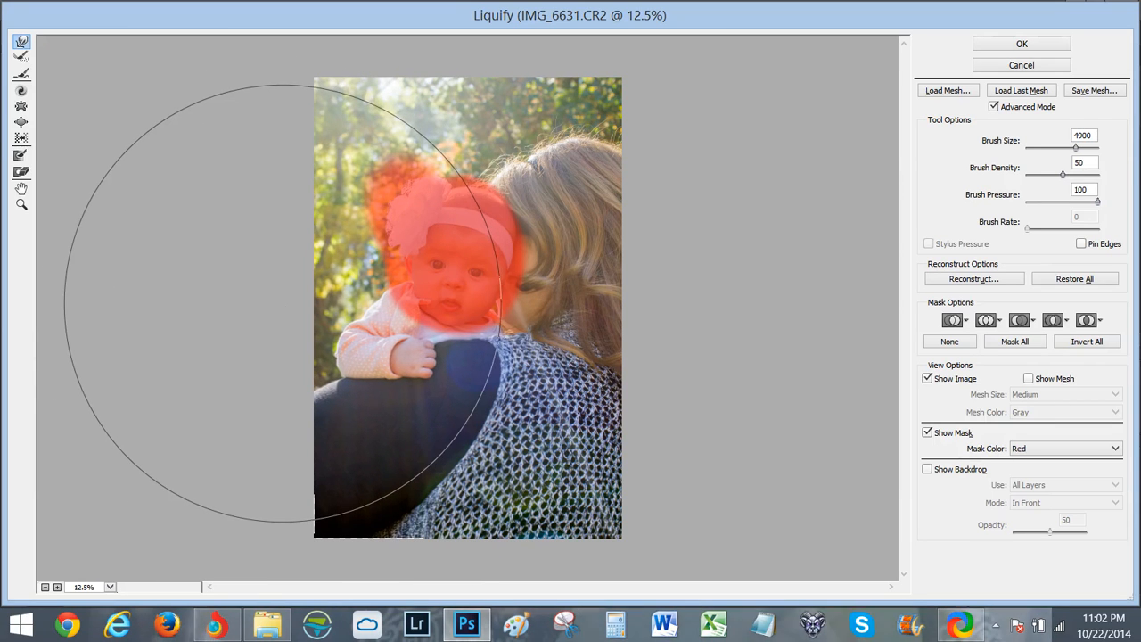
key("bracketleft")
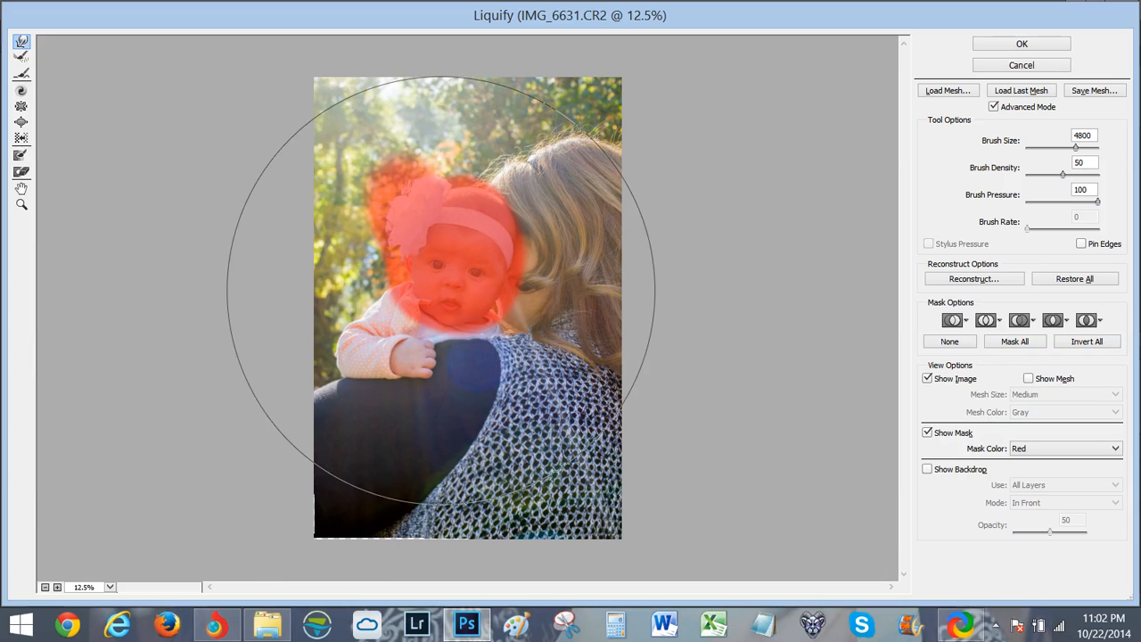
Thaw the mask over the baby's head and headband with the Thaw Mask tool at brush size 1500, and apply the Liquify changes.
key("d")
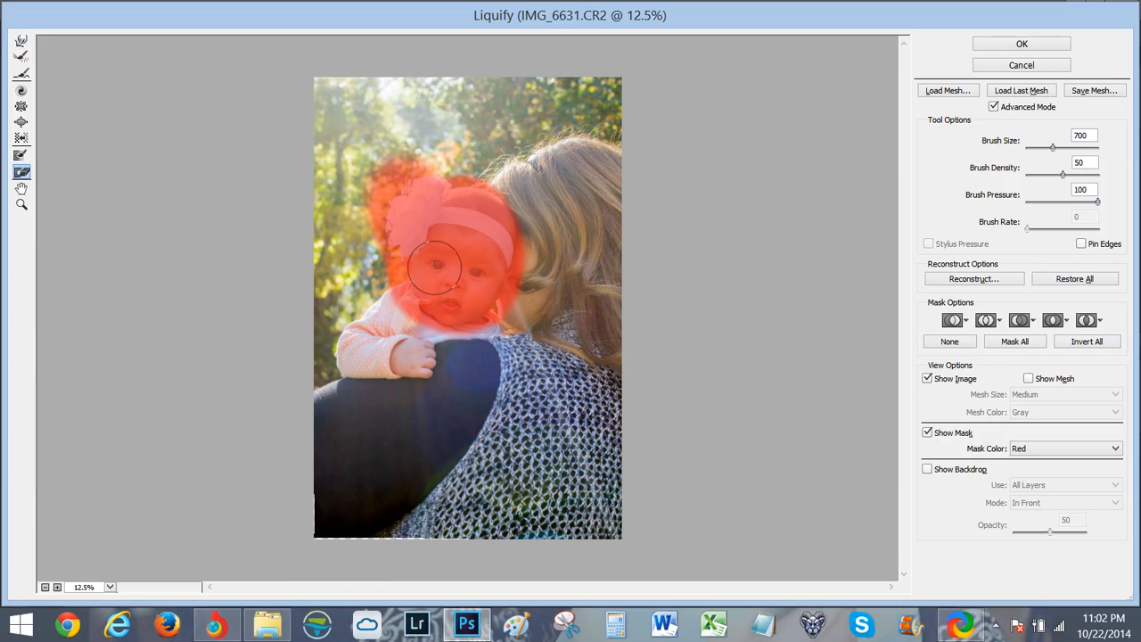
key("bracketright")
key("bracketright")
key("bracketright")
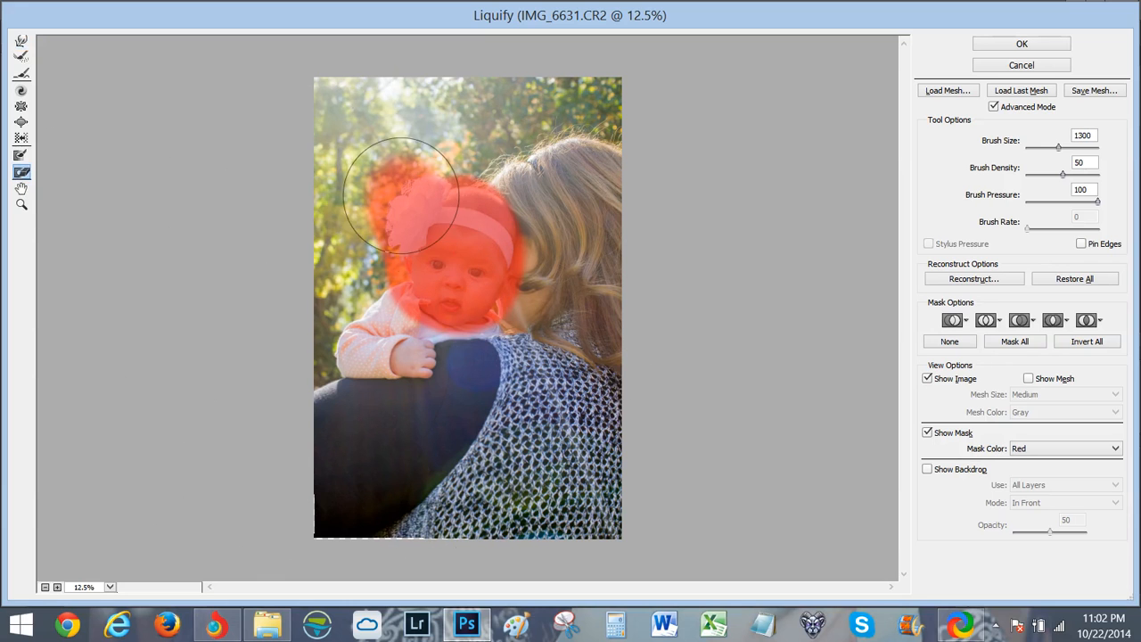
key("bracketright")
key("bracketright")
key("bracketright")
key("bracketright")
key("bracketright")
mouse_move(401, 200)
left_mouse_down()
mouse_move(437, 277)
mouse_move(400, 183)
mouse_move(451, 224)
mouse_move(463, 272)
left_mouse_up()
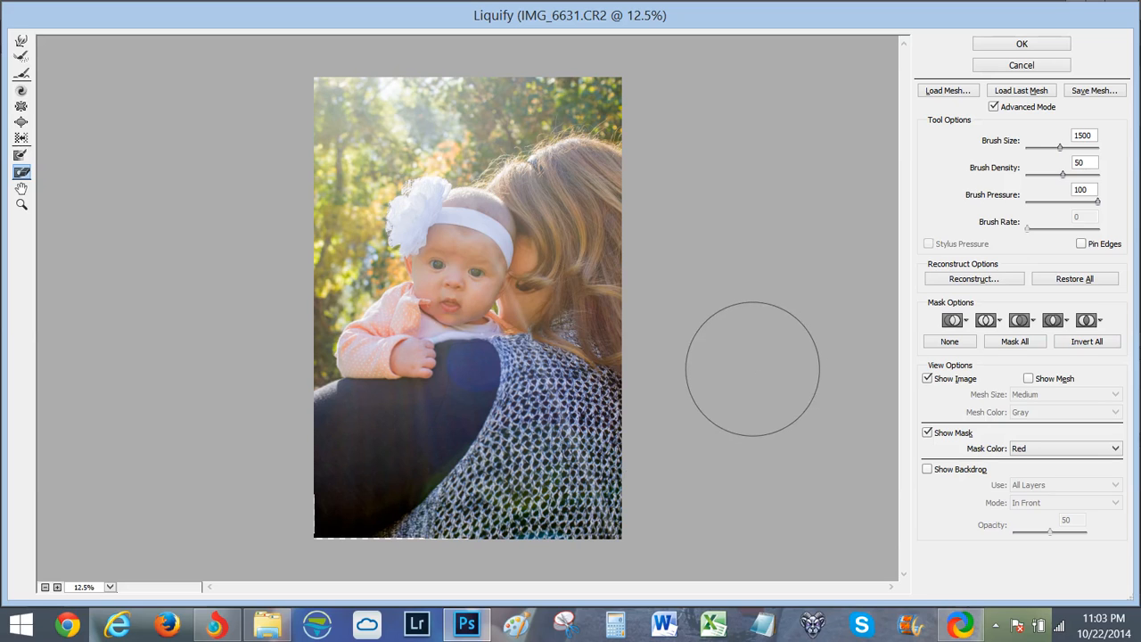
key("bracketright")
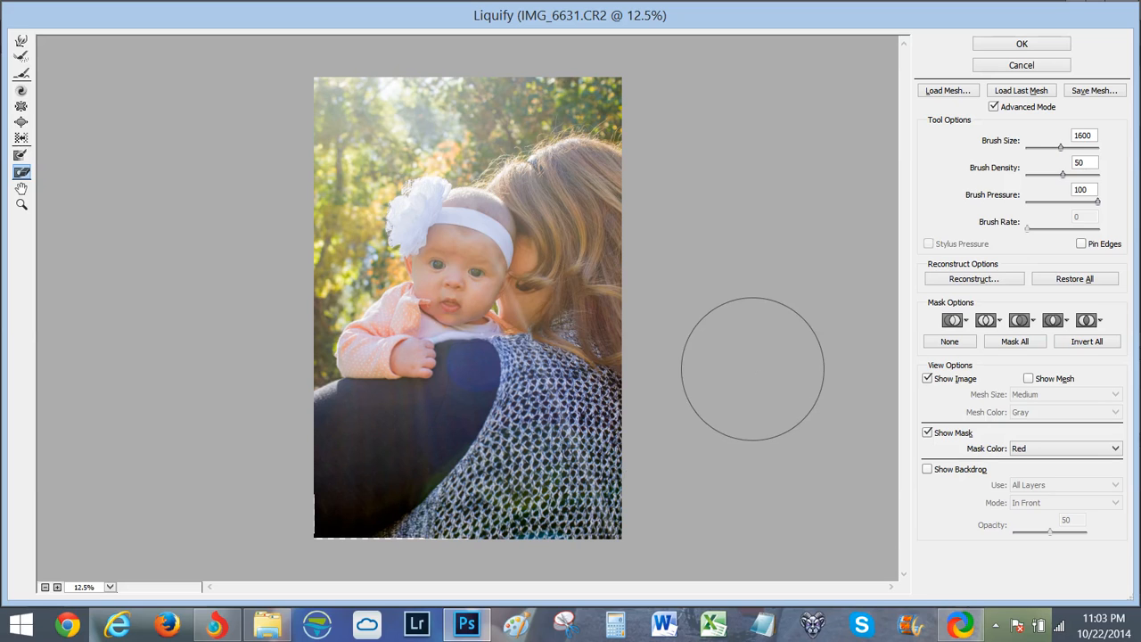
left_click(1009, 39)
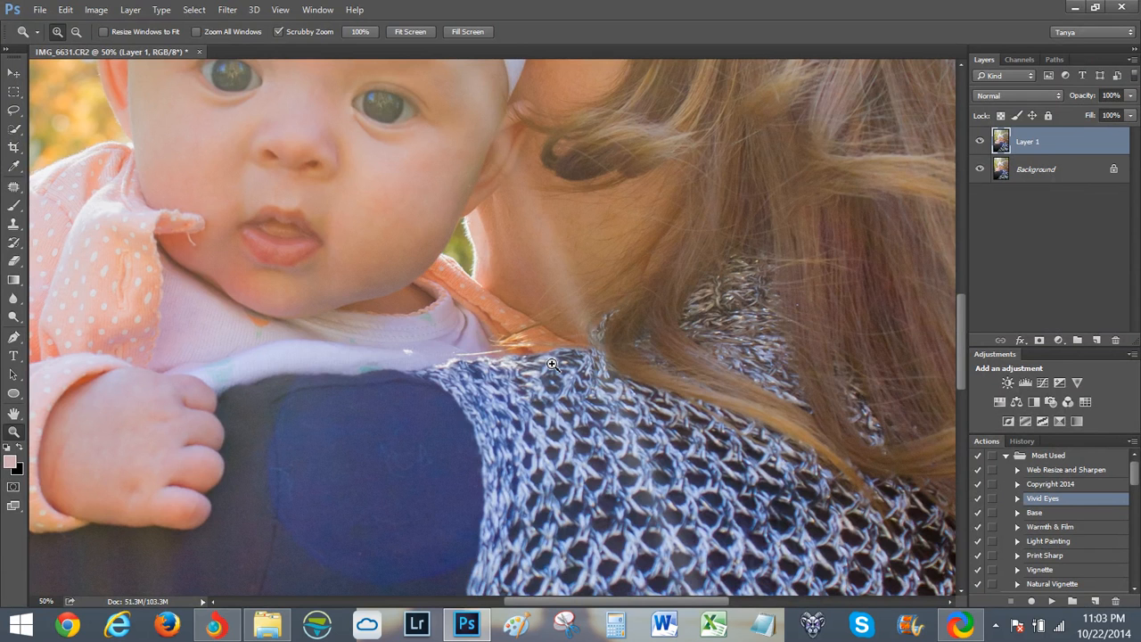
Compare the whole portrait with and without the liquified Layer 1.
left_click(486, 379, "alt")
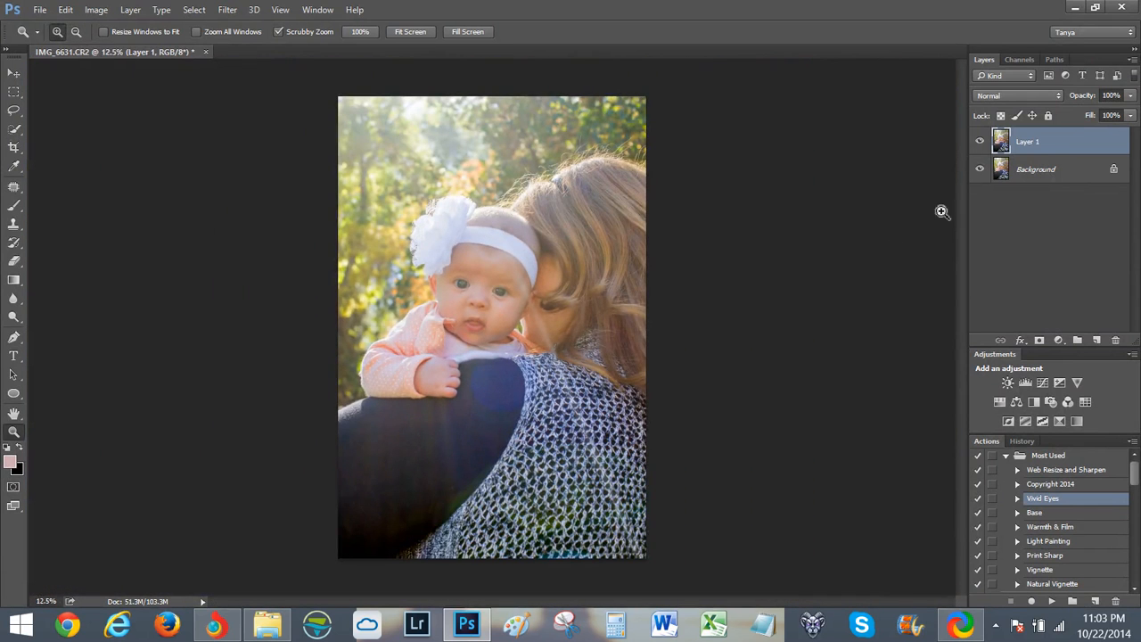
left_click(981, 144)
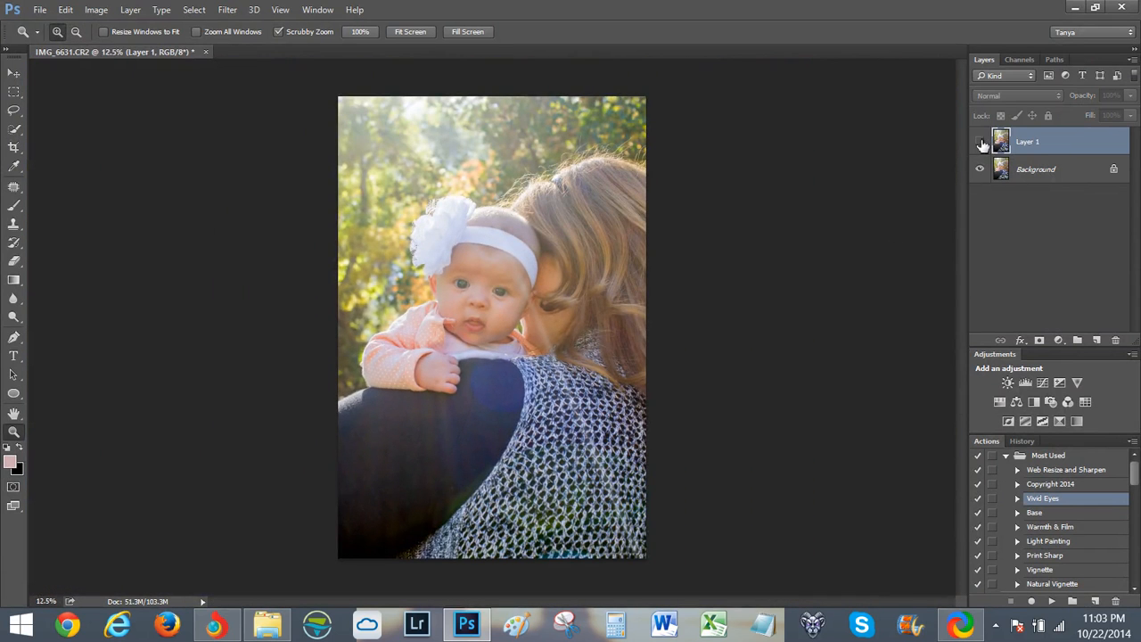
left_click(981, 143)
left_click(981, 144)
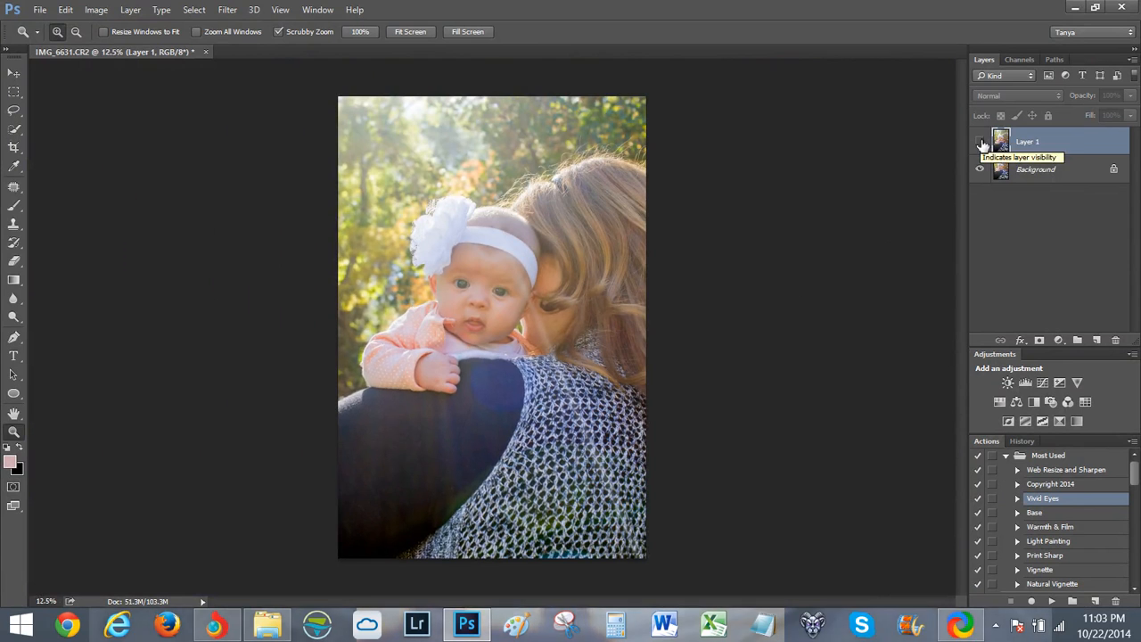
left_click(981, 143)
left_click(982, 144)
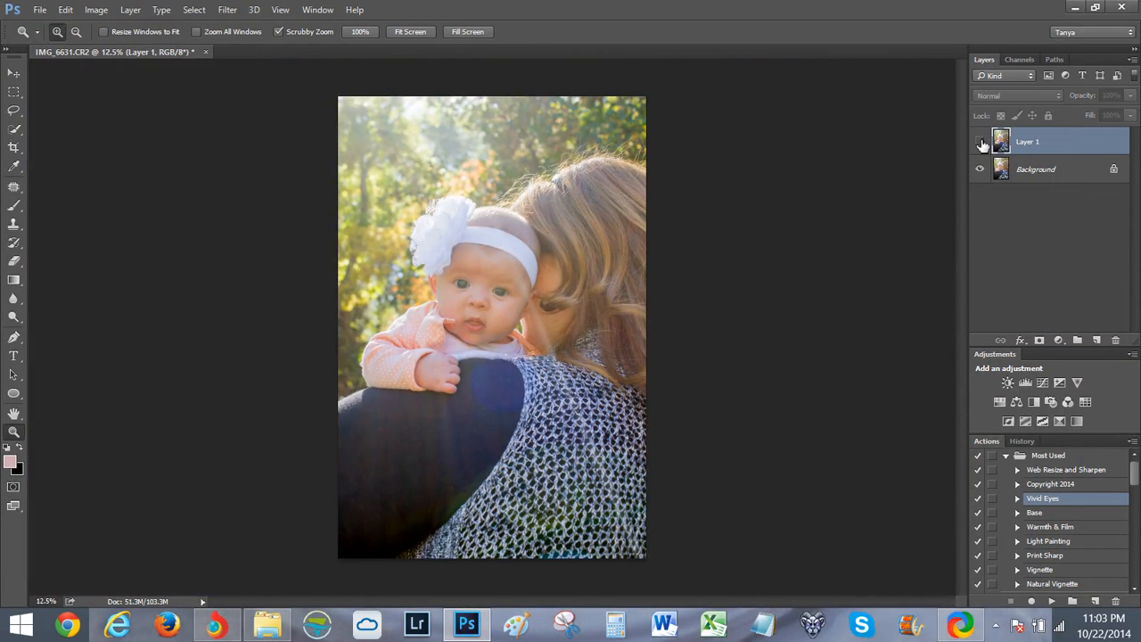
left_click(982, 143)
left_click(981, 143)
left_click(982, 144)
left_click(981, 143)
left_click(982, 143)
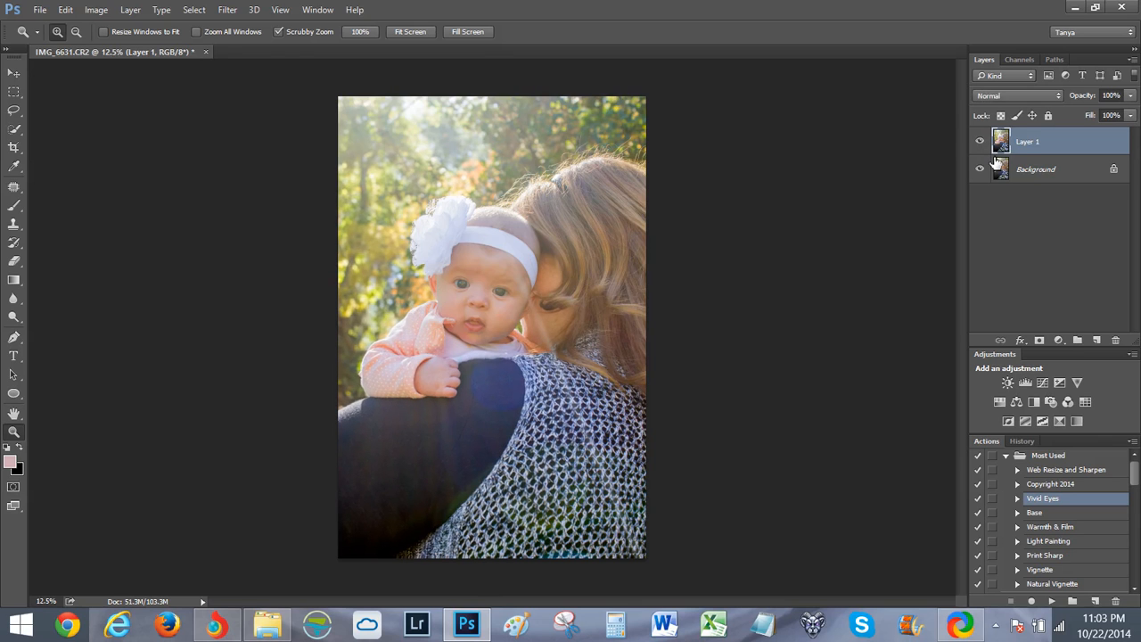
Merge Layer 1 into the Background, run the Base action from the Most Used set, and look through the layers it adds.
key("ctrl+e")
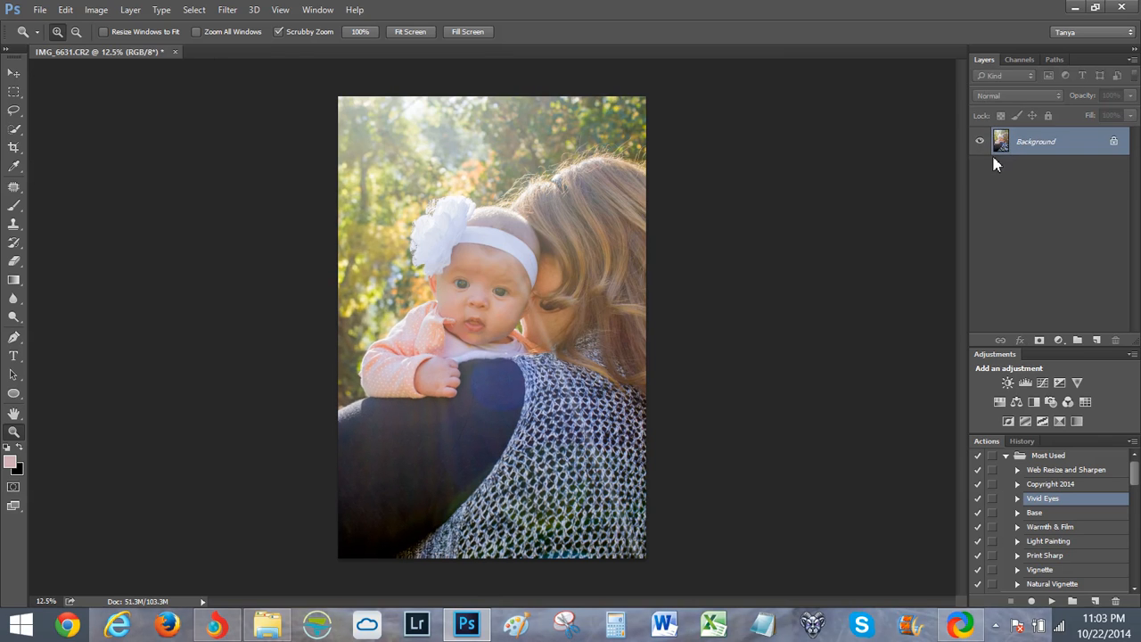
left_click(1034, 515)
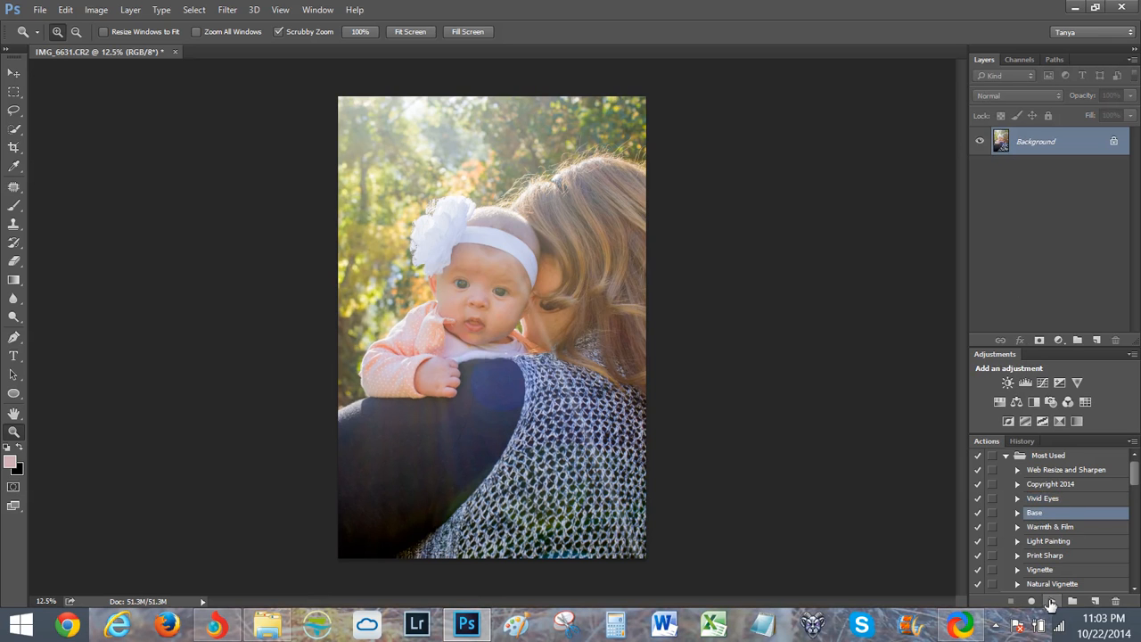
left_click(1052, 601)
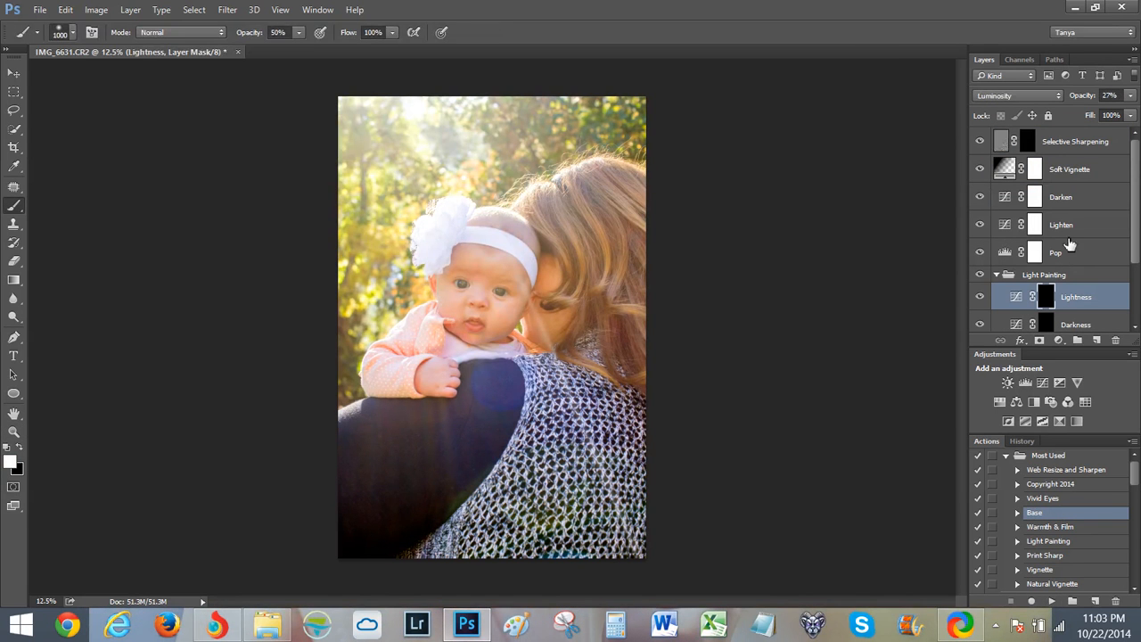
scroll(1070, 245, "down", 3)
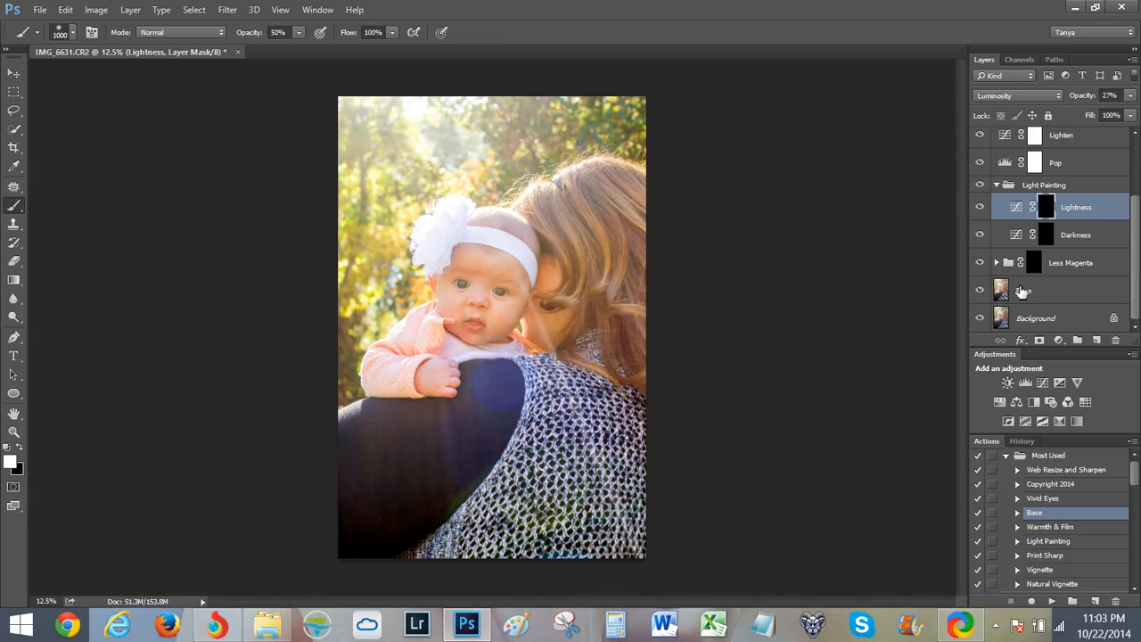
scroll(1021, 292, "up", 3)
scroll(1011, 260, "down", 3)
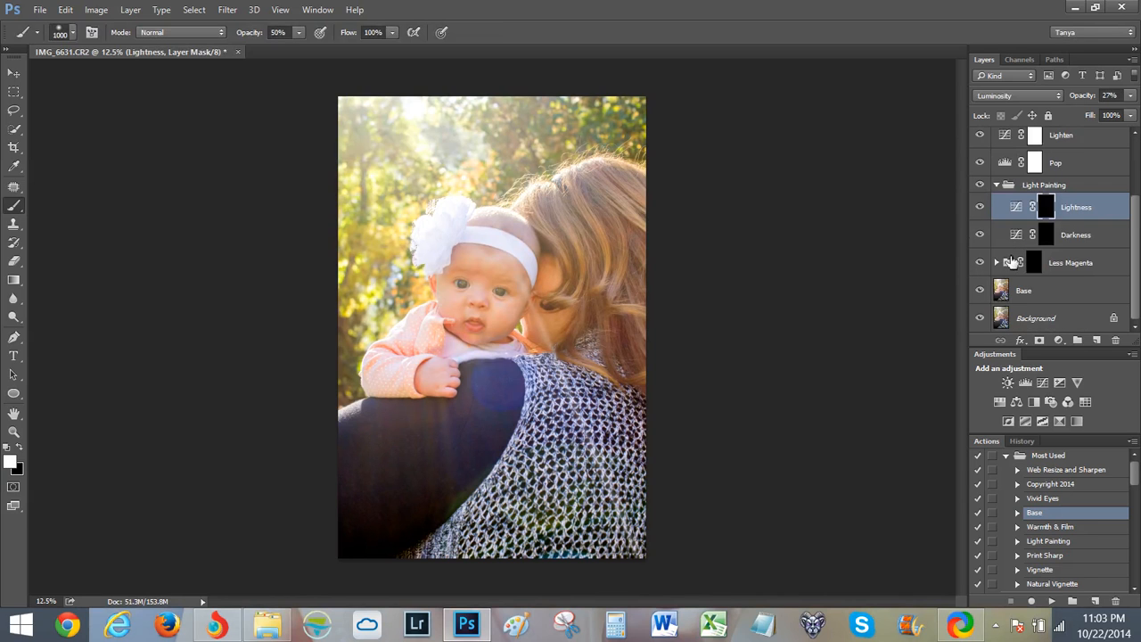
Compare the original Background alone with the full stack of the Base action's layers.
left_click(981, 318, "alt")
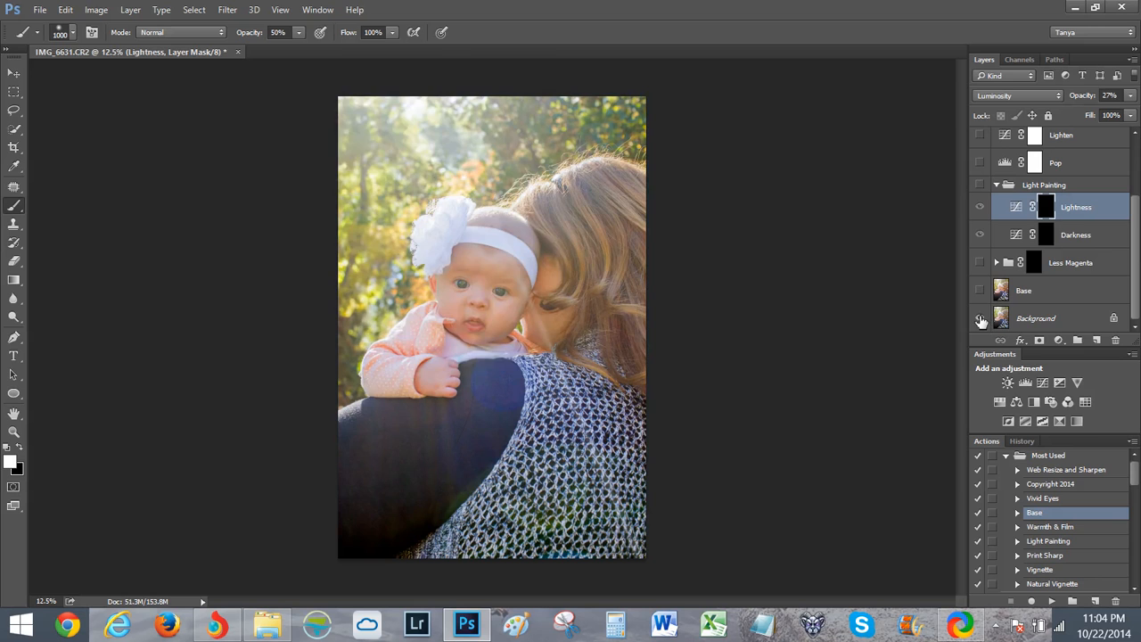
left_click(980, 319, "alt")
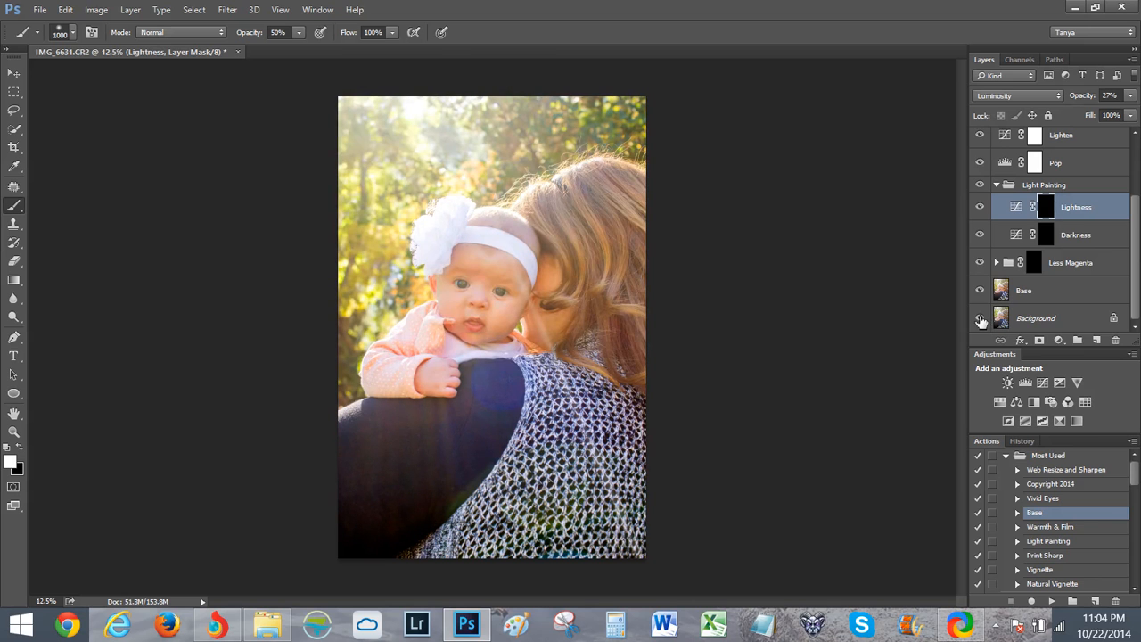
left_click(981, 319, "alt")
left_click(981, 319, "alt")
Toggle the Base layer's visibility to check its effect on the portrait, and delete that layer.
left_click(981, 292)
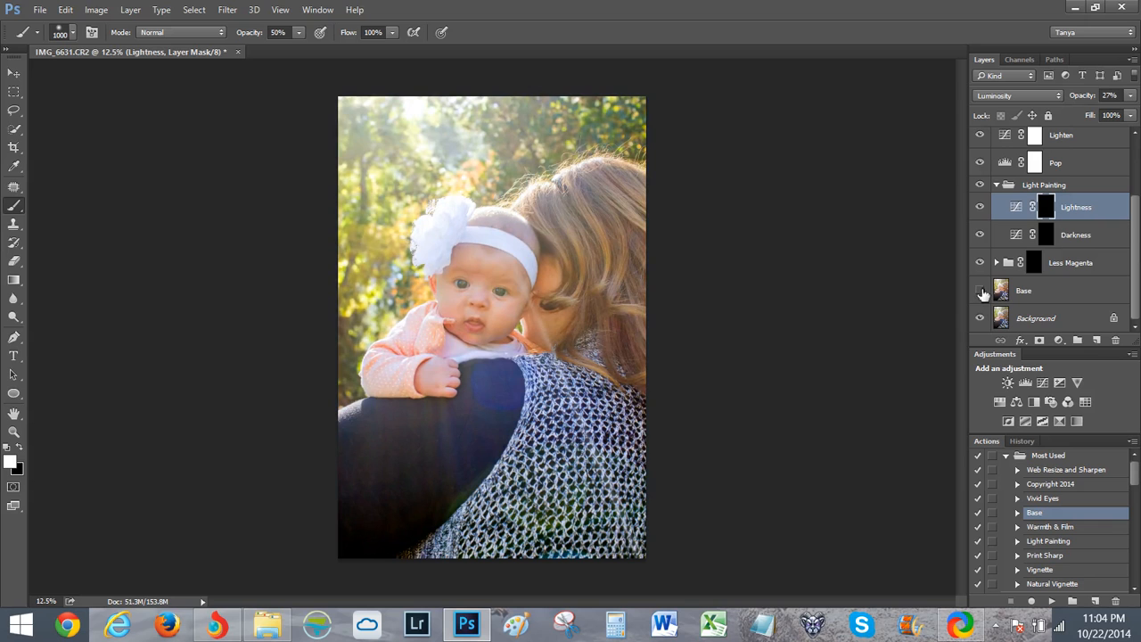
left_click(981, 291)
left_click(981, 292)
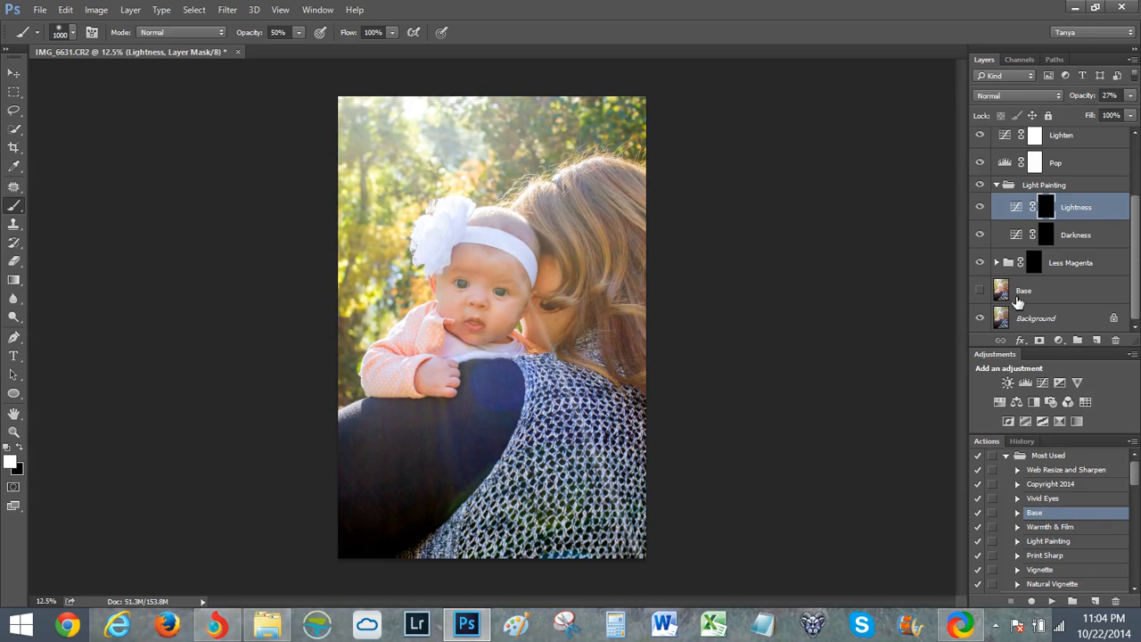
left_click(1002, 294)
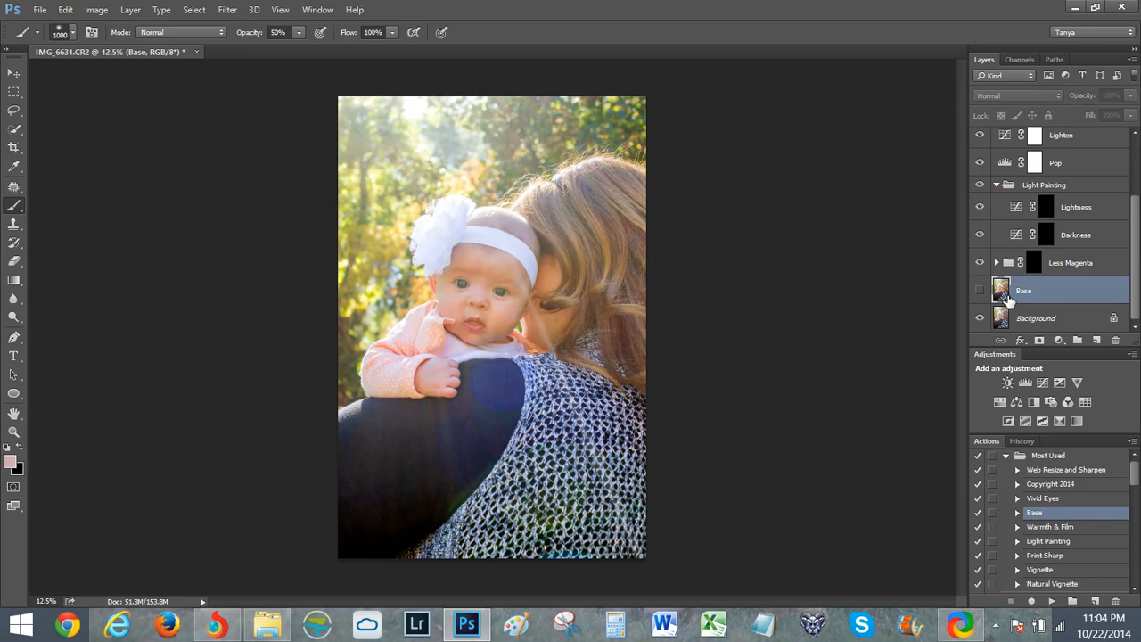
key("Delete")
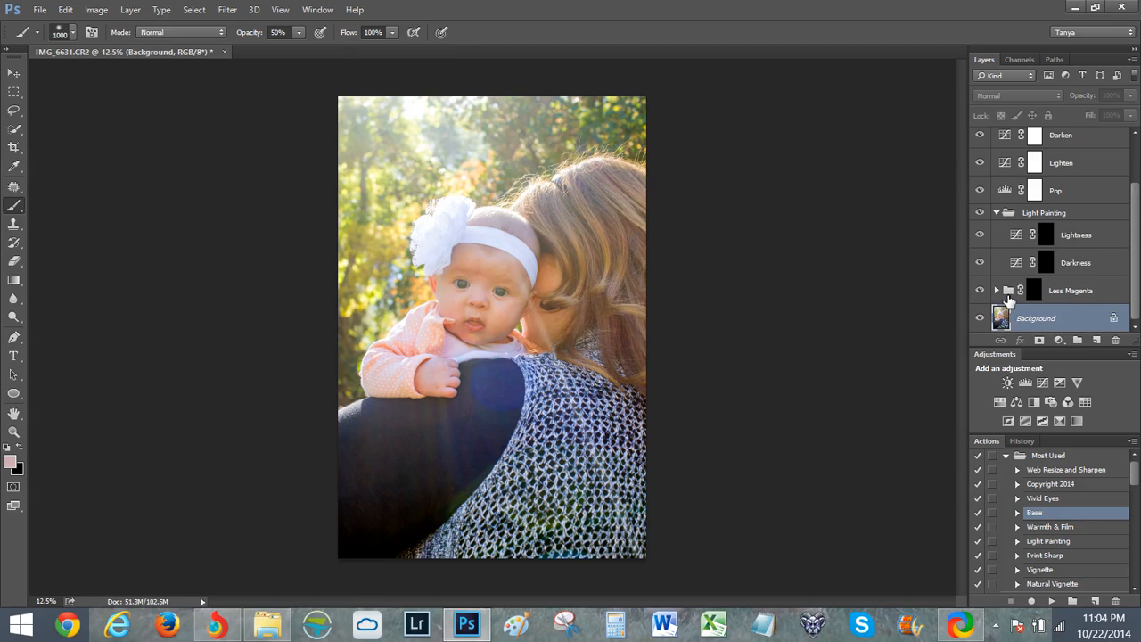
Examine the Less Magenta group's Curves layer and the Magentas settings of its Selective Color layer, and collapse the group.
left_click(1034, 294)
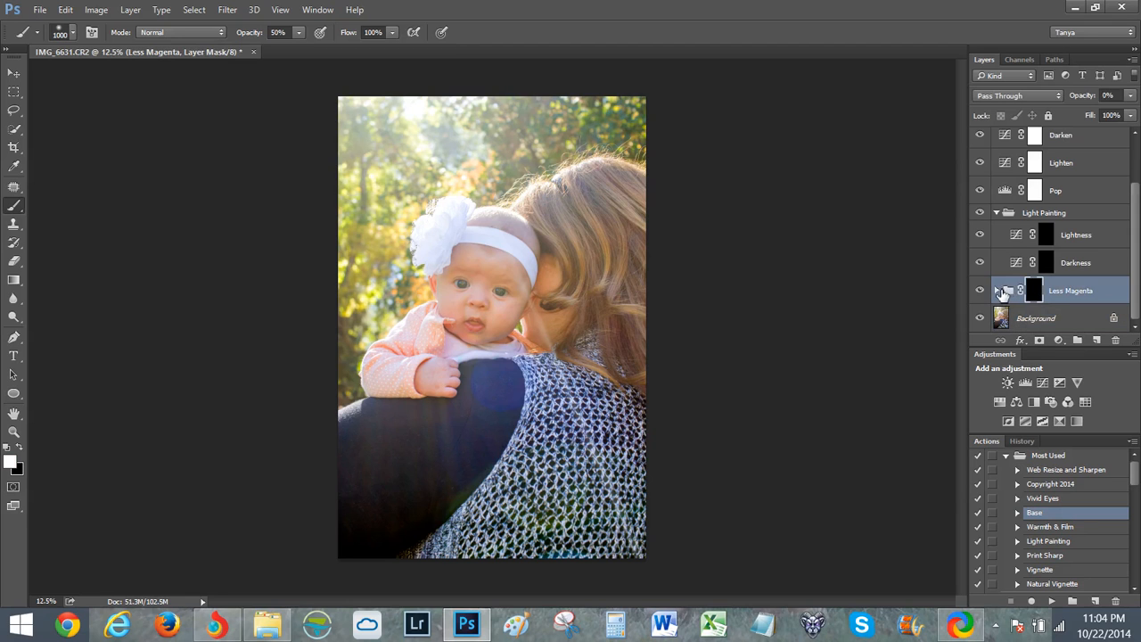
left_click(999, 291)
double_click(1024, 293)
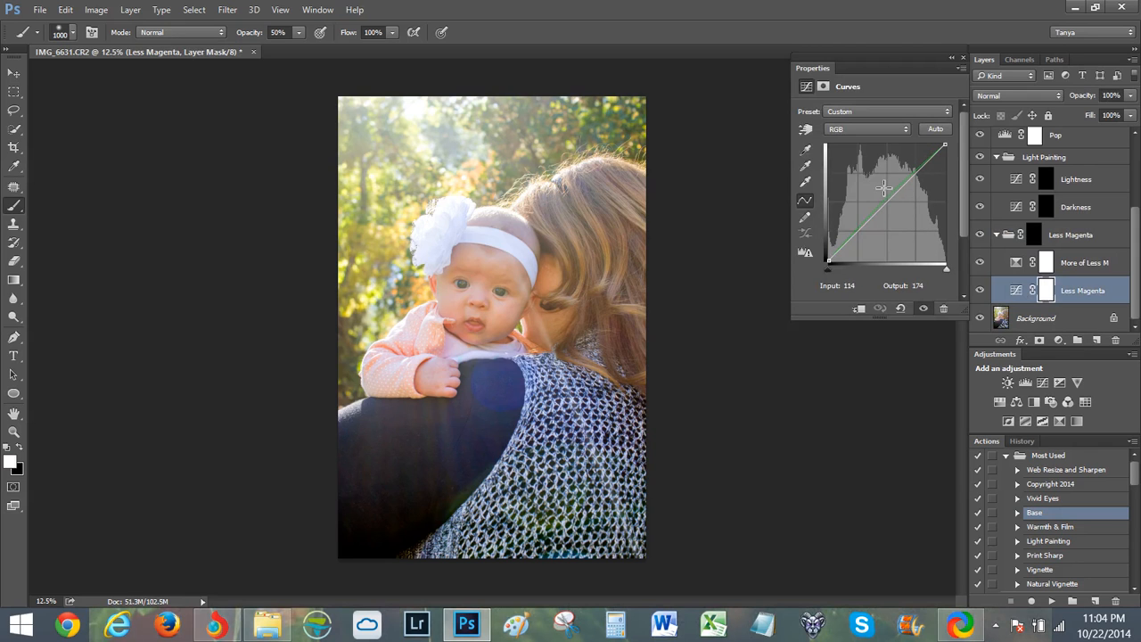
left_click(1015, 262)
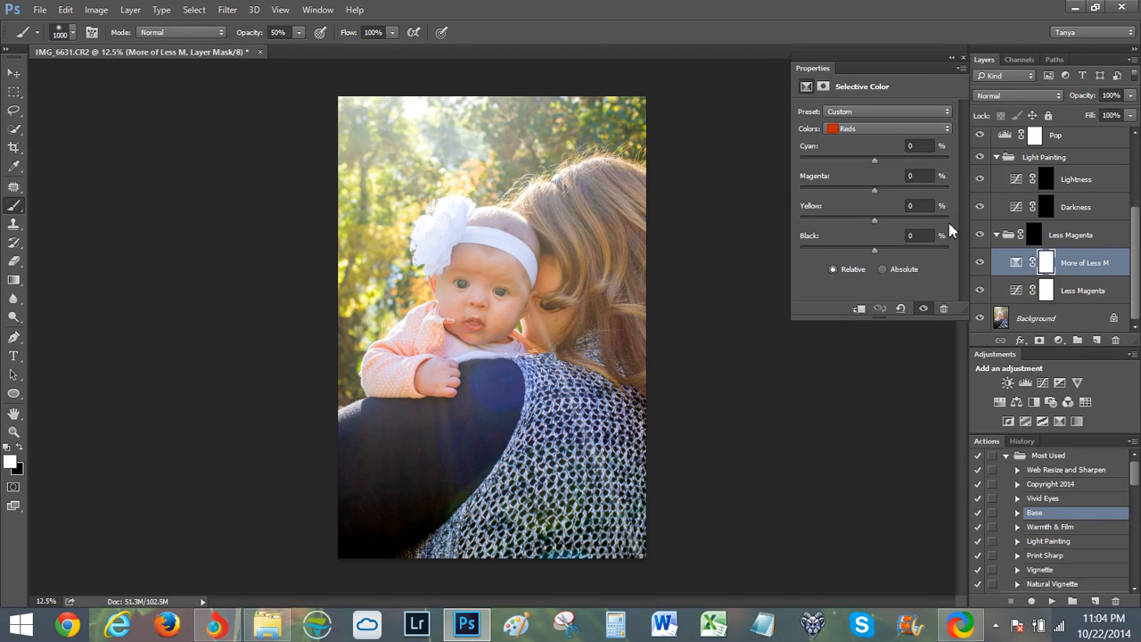
left_click(903, 134)
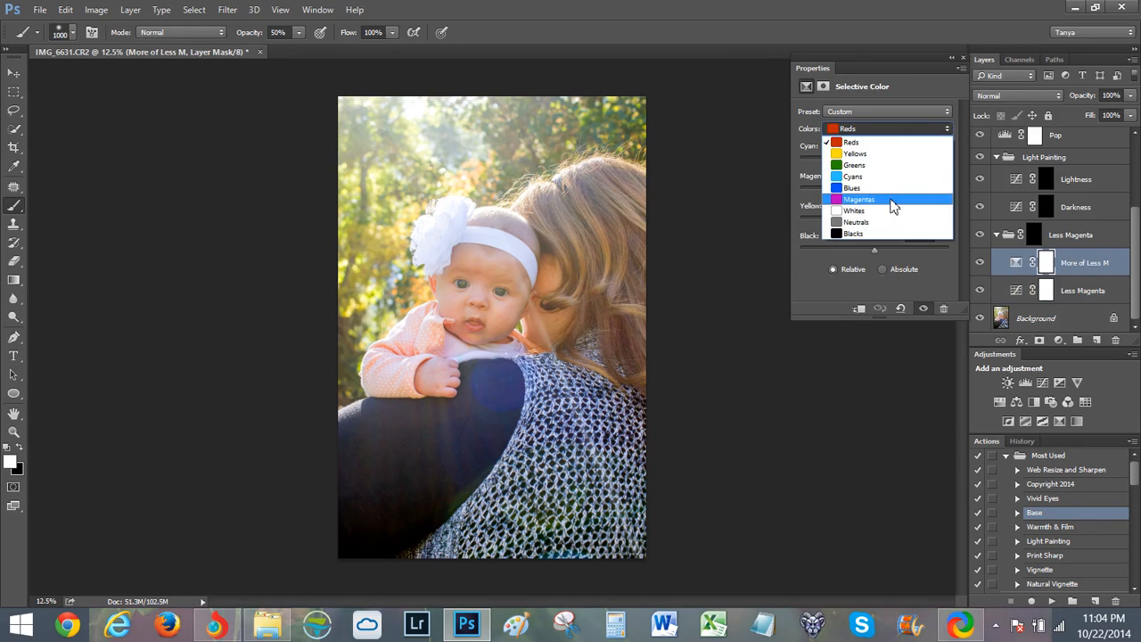
left_click(897, 202)
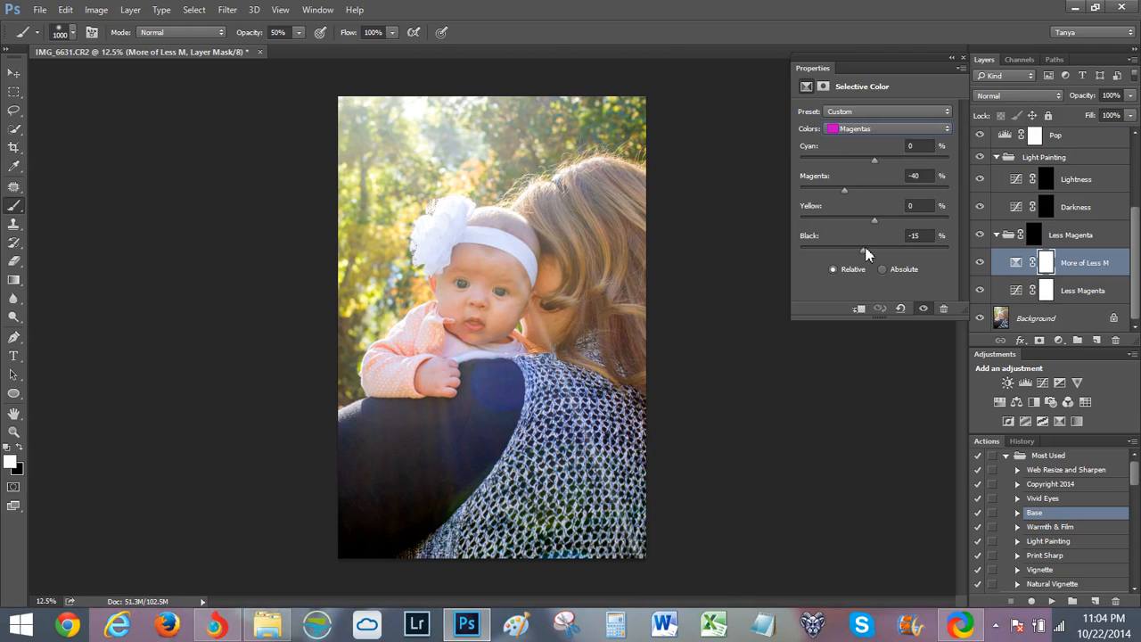
left_click(963, 58)
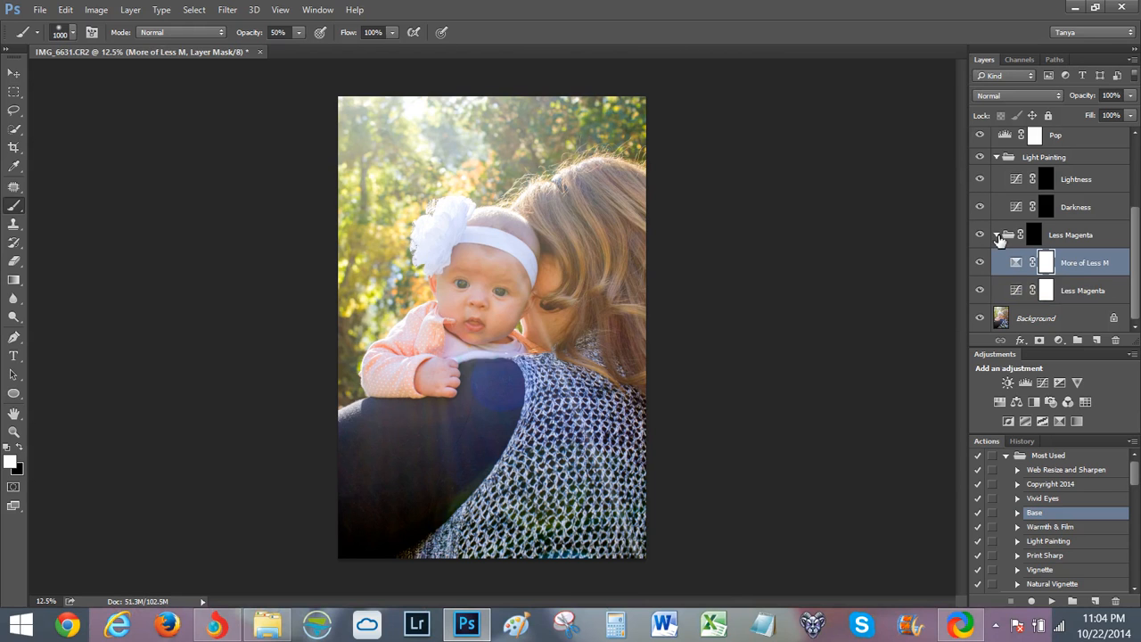
left_click(997, 235)
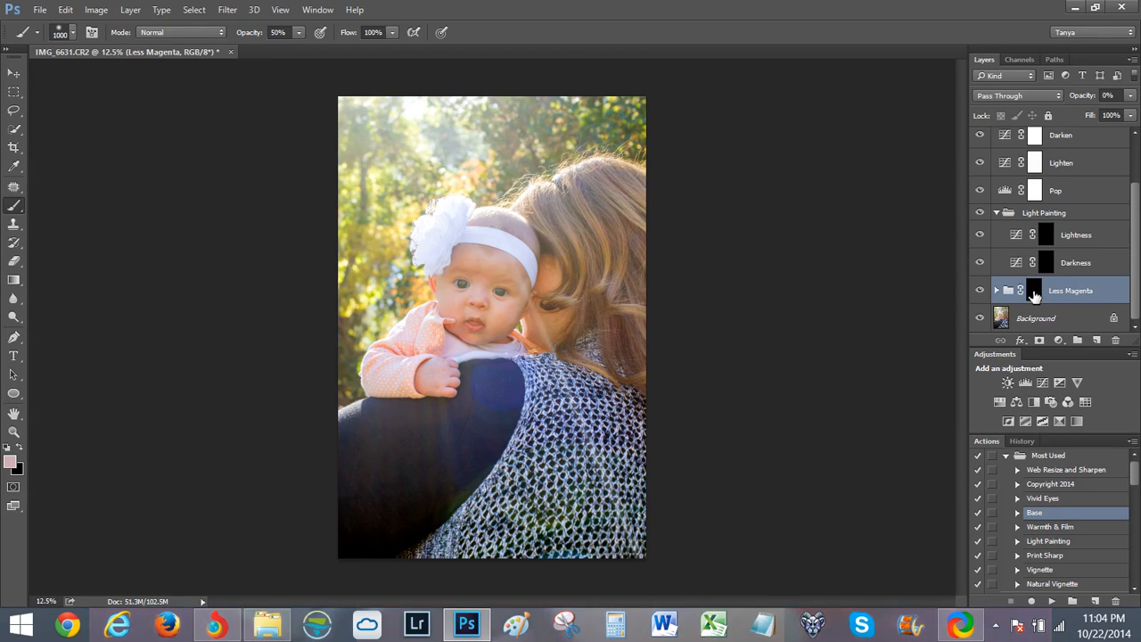
Examine the curves of the Lightness and Darkness layers in the Light Painting group, and collapse the group.
left_click(1007, 189)
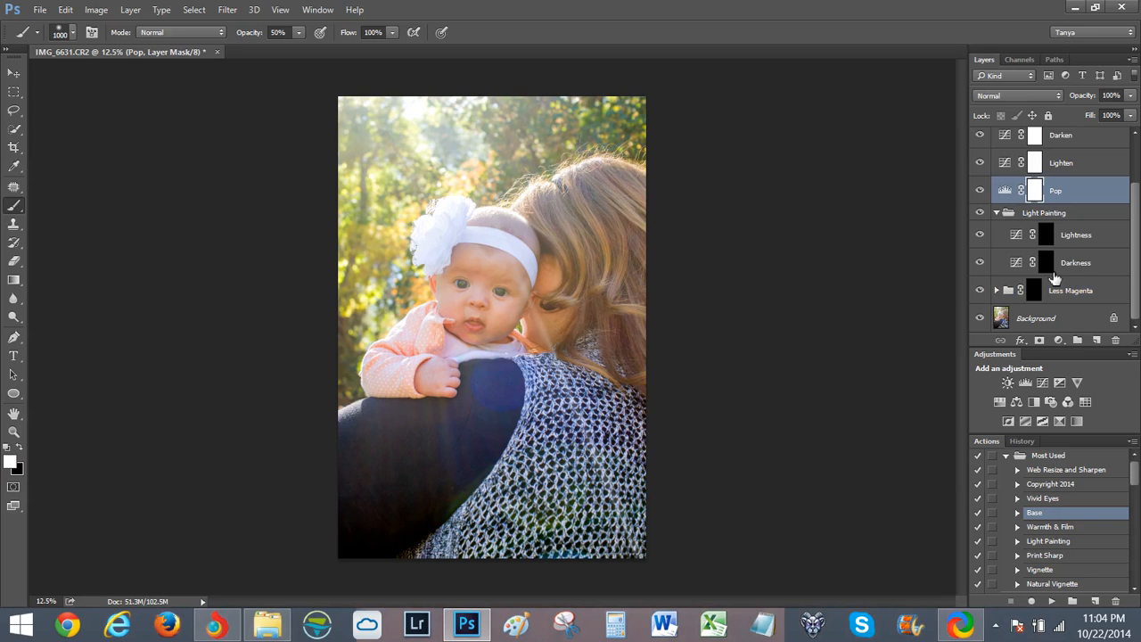
double_click(1014, 236)
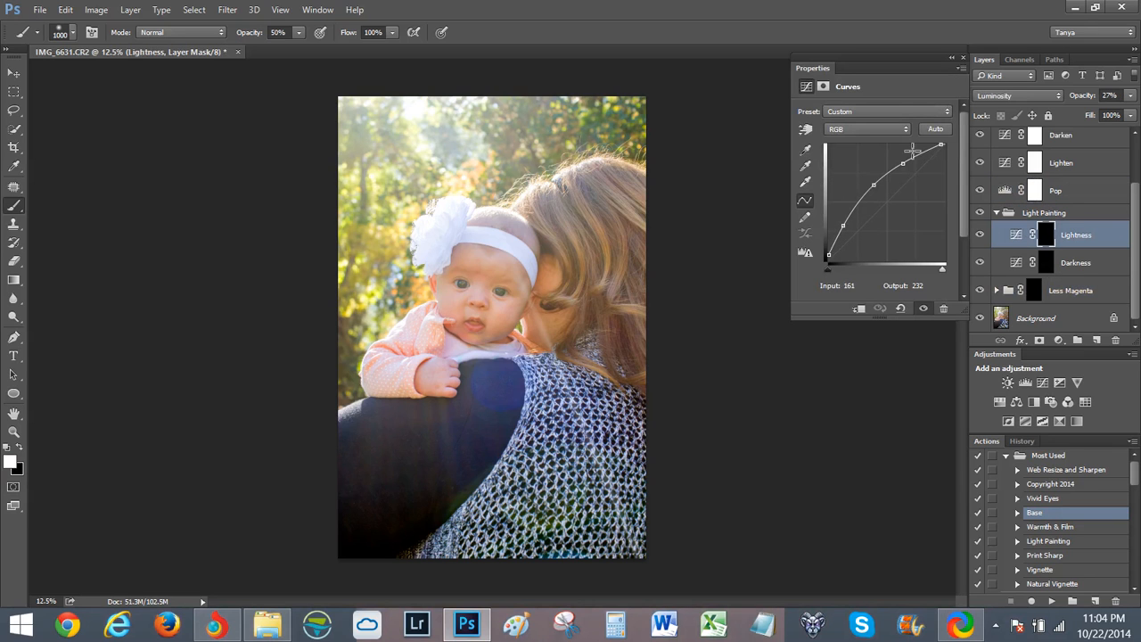
left_click(962, 59)
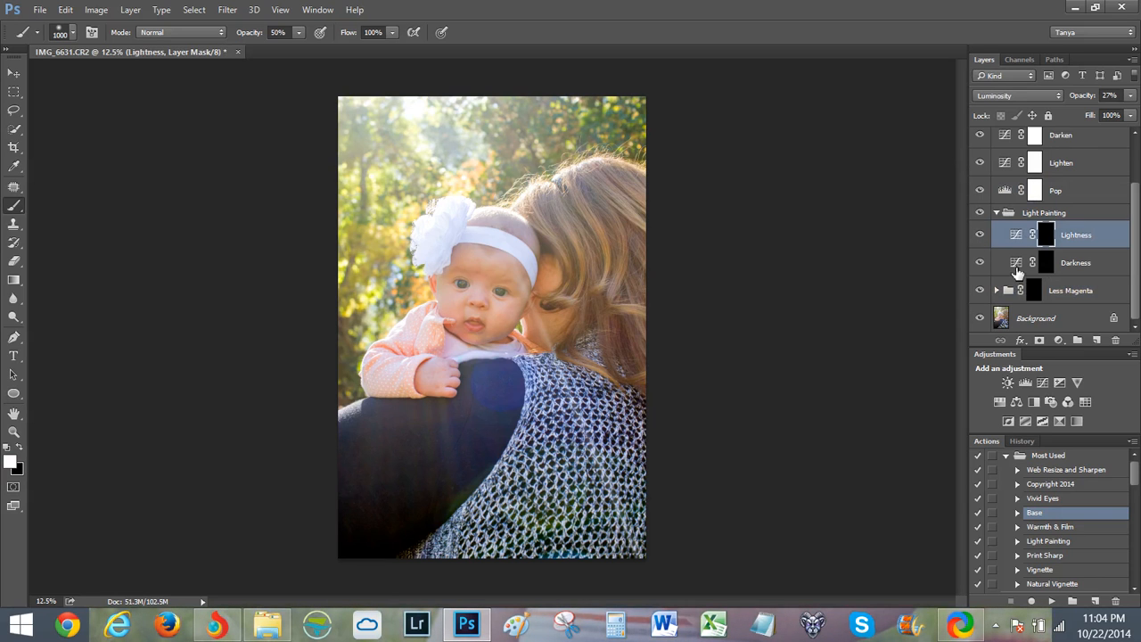
double_click(1017, 268)
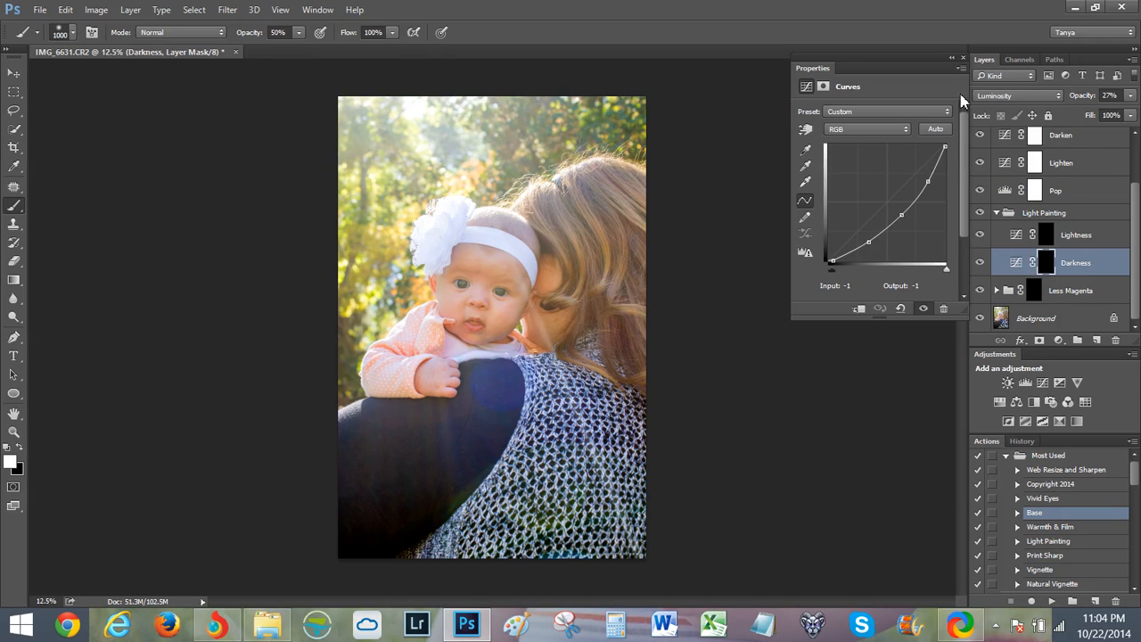
left_click(962, 59)
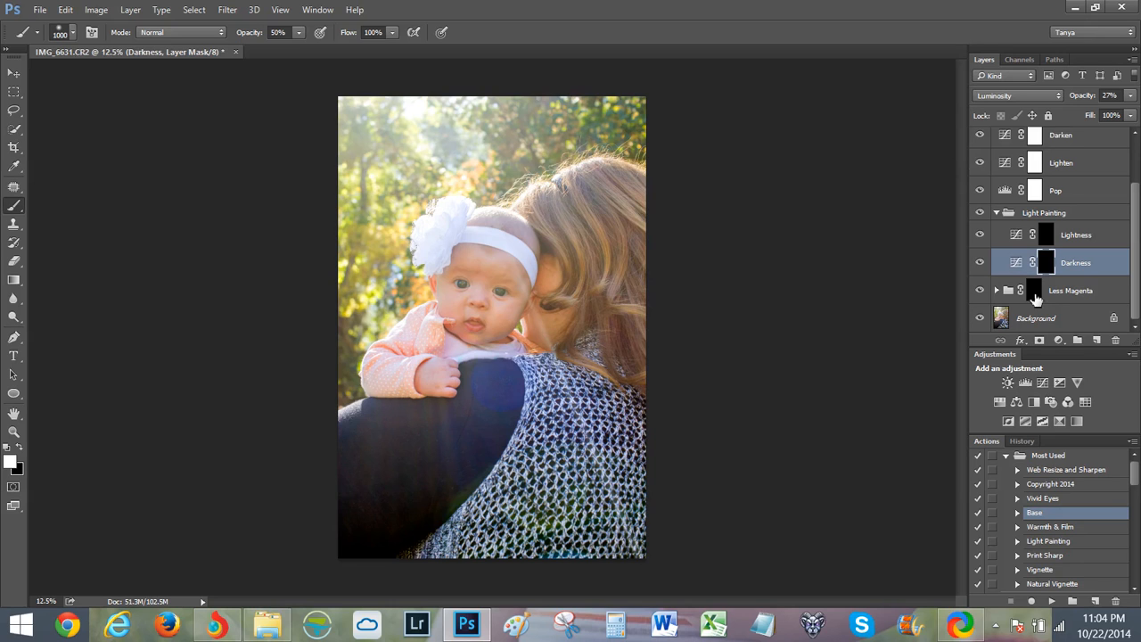
left_click(997, 214)
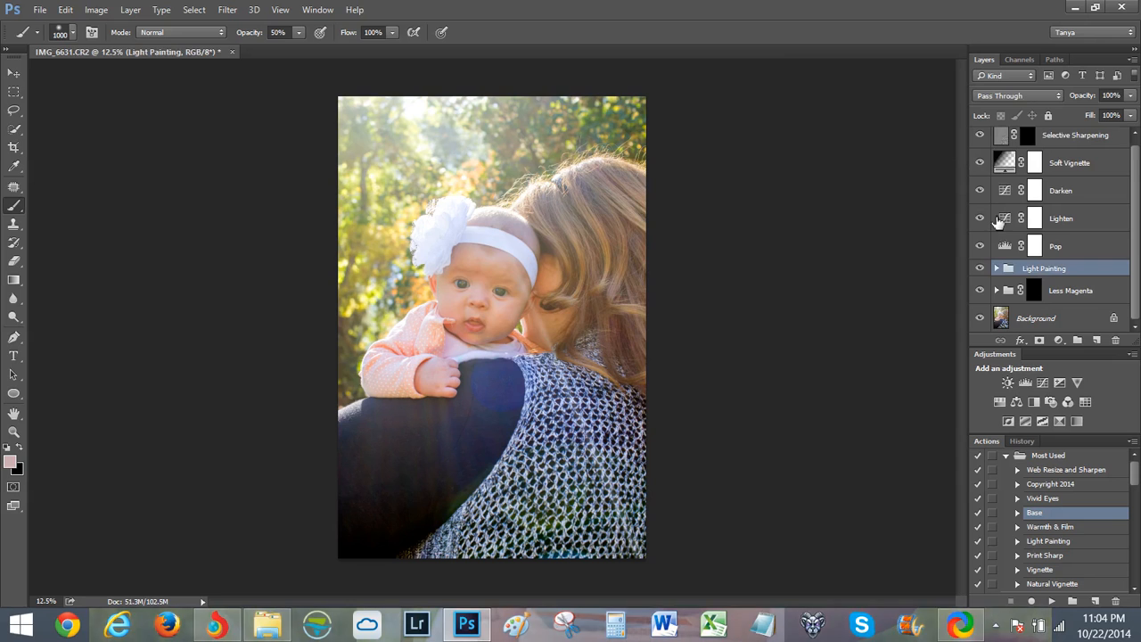
Open the Pop layer's Levels settings and compare the portrait with and without that layer.
left_click(1009, 246)
double_click(1007, 249)
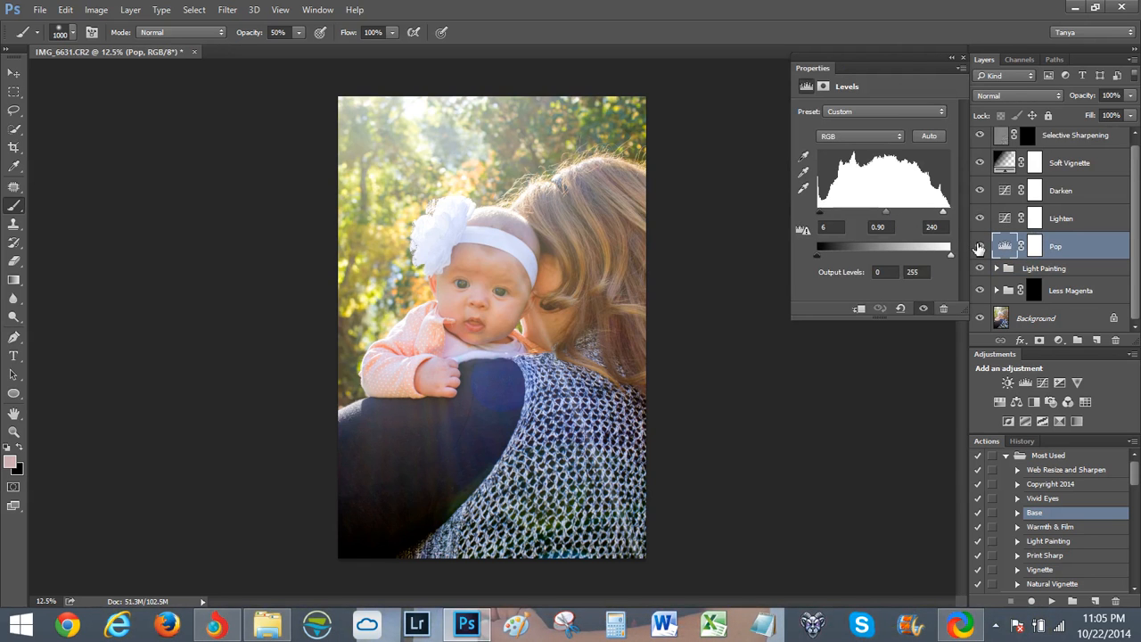
left_click(979, 248)
left_click(979, 248)
left_click(979, 248)
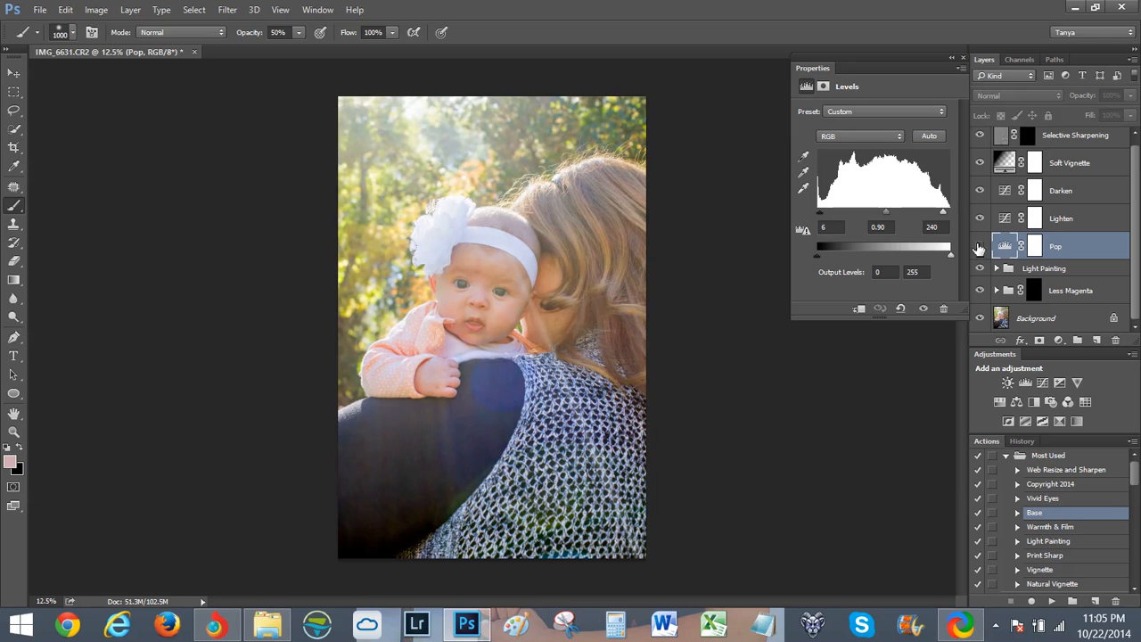
left_click(979, 248)
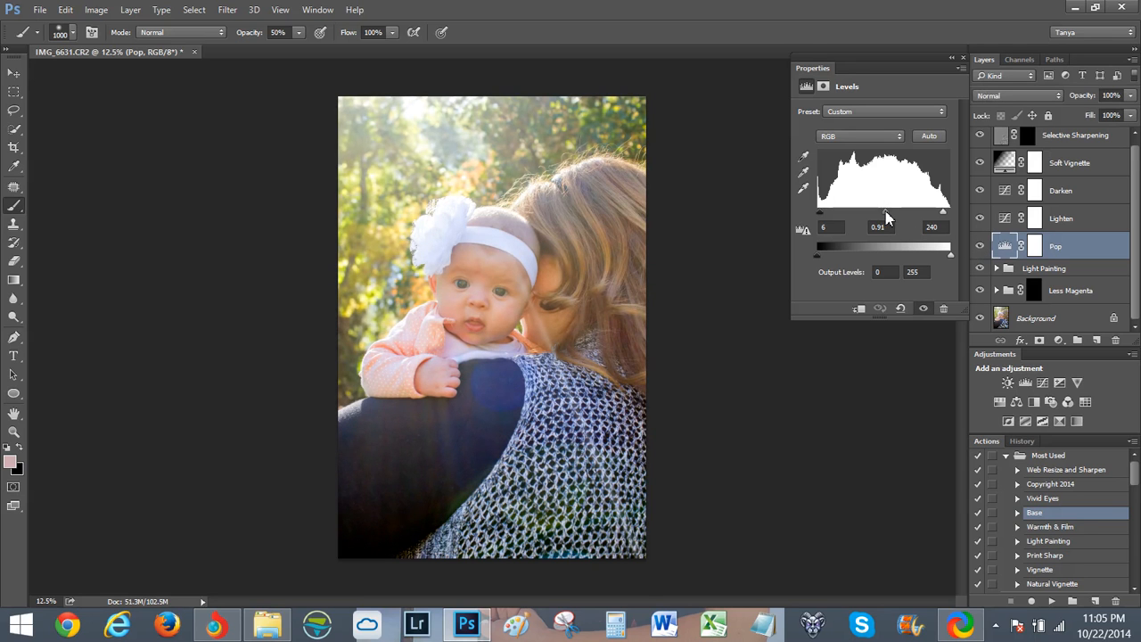
Set the Pop layer's input levels to 12 for shadows, 0.76 for midtones and 243 for highlights.
left_click_drag(886, 217, 893, 218)
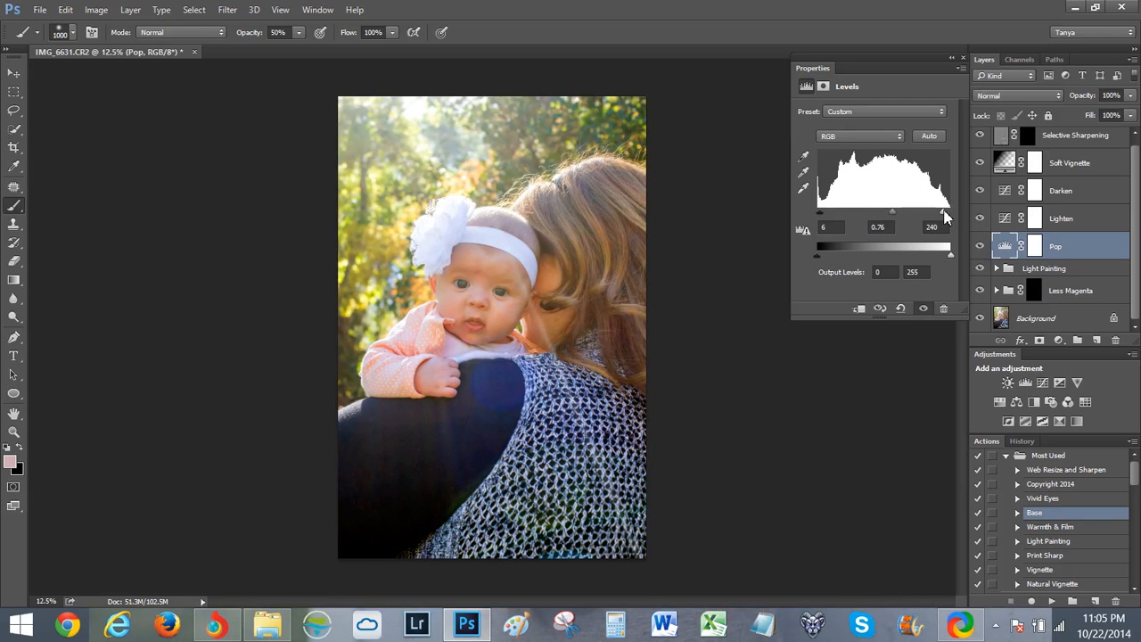
mouse_move(945, 216)
left_mouse_down()
mouse_move(976, 218)
mouse_move(932, 216)
mouse_move(961, 221)
mouse_move(947, 223)
left_mouse_up()
left_click_drag(821, 214, 836, 219)
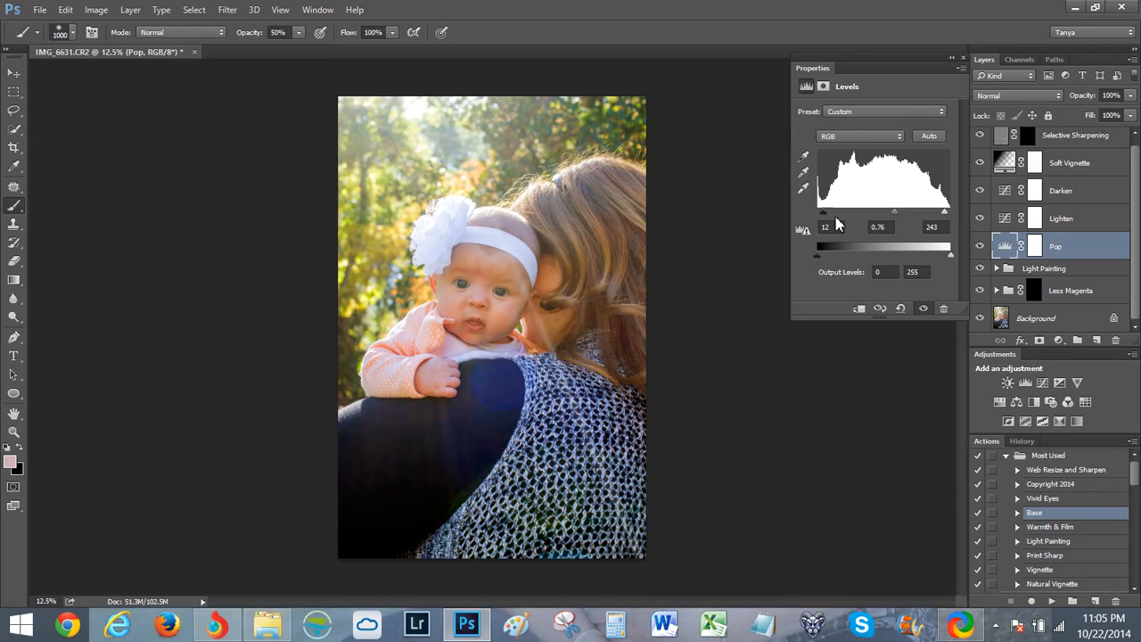
left_click(961, 57)
Paint black on the Pop layer's mask over the baby's headband flower with a size 500 brush at 50% opacity.
left_click(1035, 246)
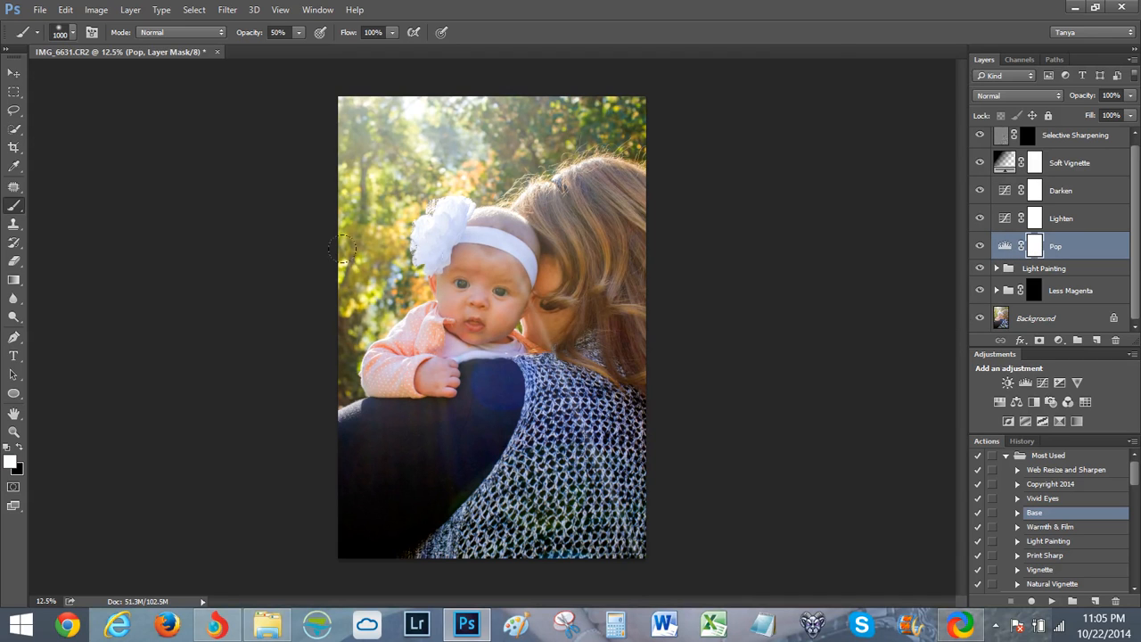
left_click(19, 443)
key("bracketleft")
key("bracketleft")
key("bracketleft")
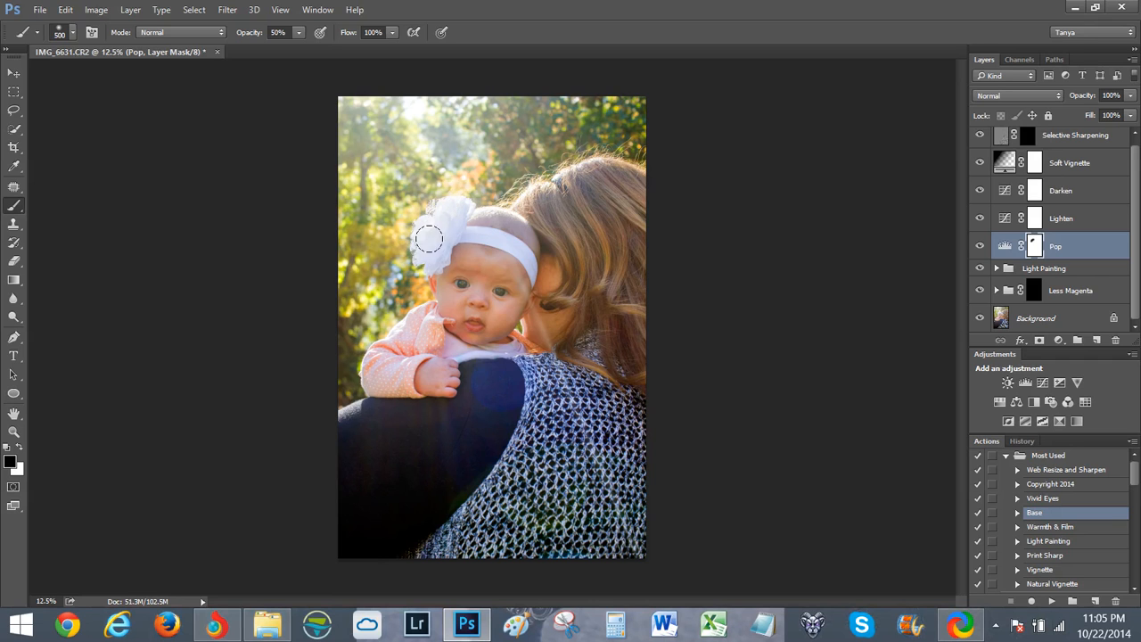
Brighten the baby's face by painting white on the Lightness mask in the Light Painting group, using a size 800 brush at 50% opacity.
left_click(1001, 277)
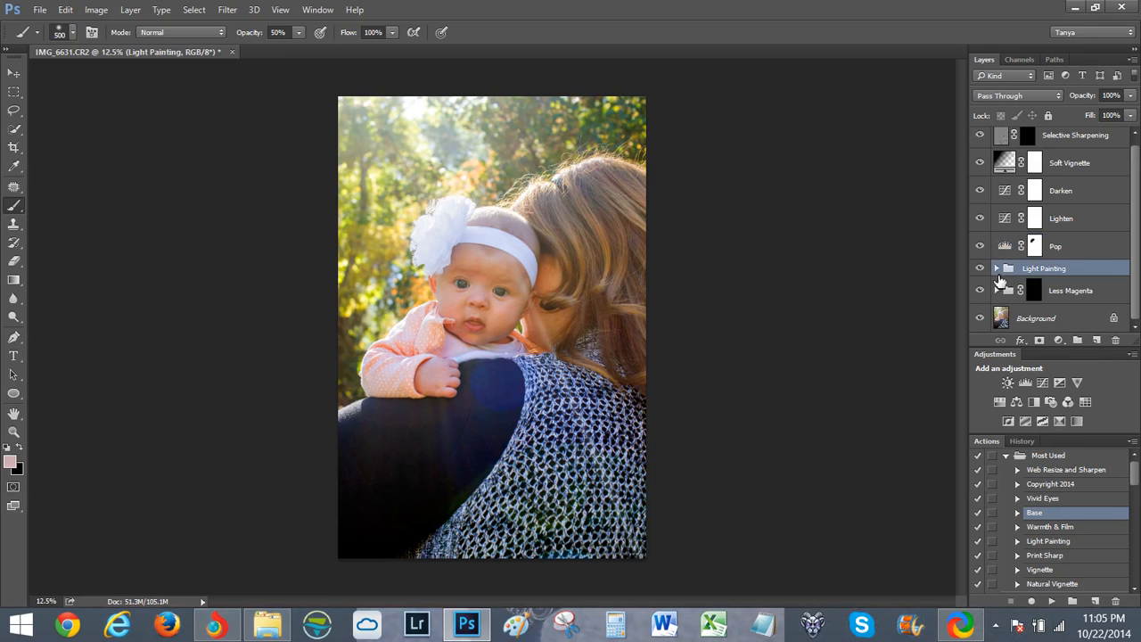
left_click(998, 269)
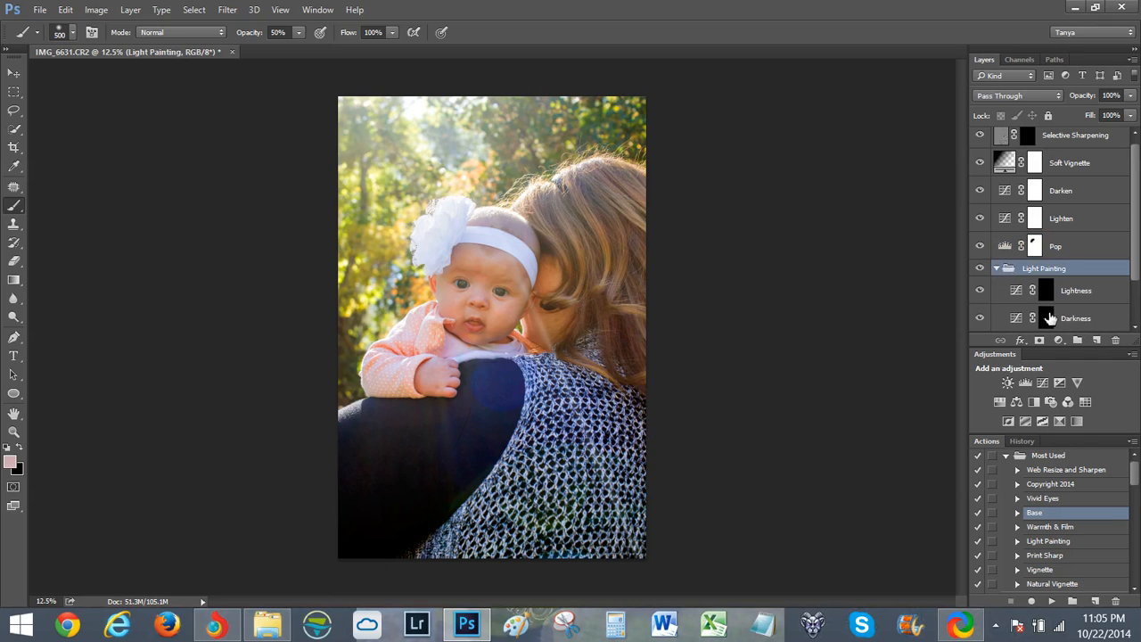
left_click(1047, 290)
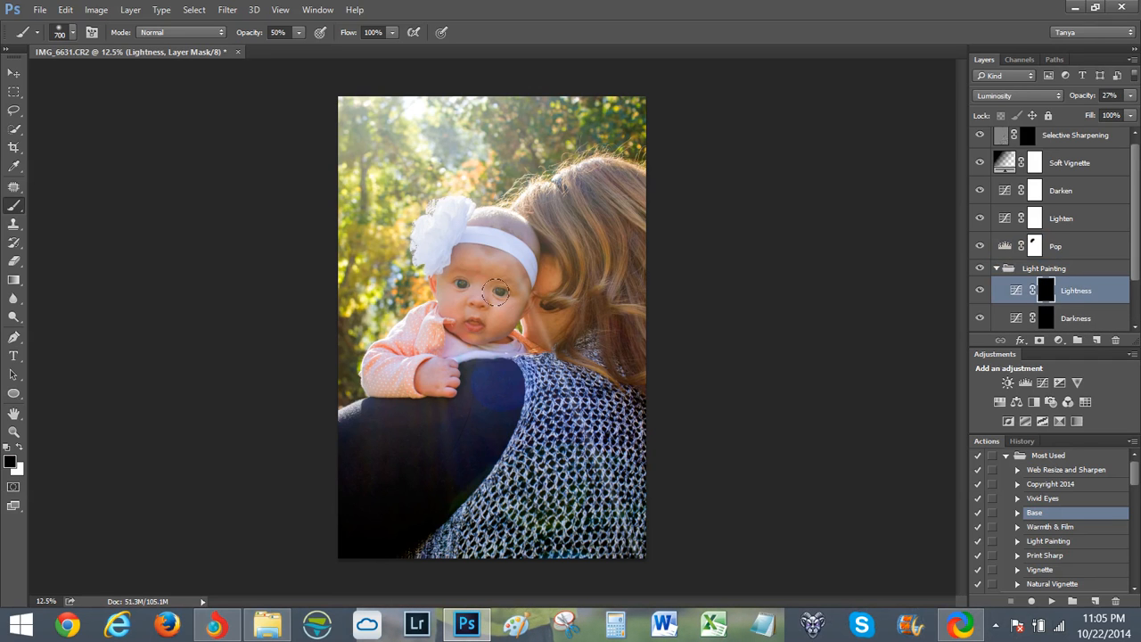
key("x")
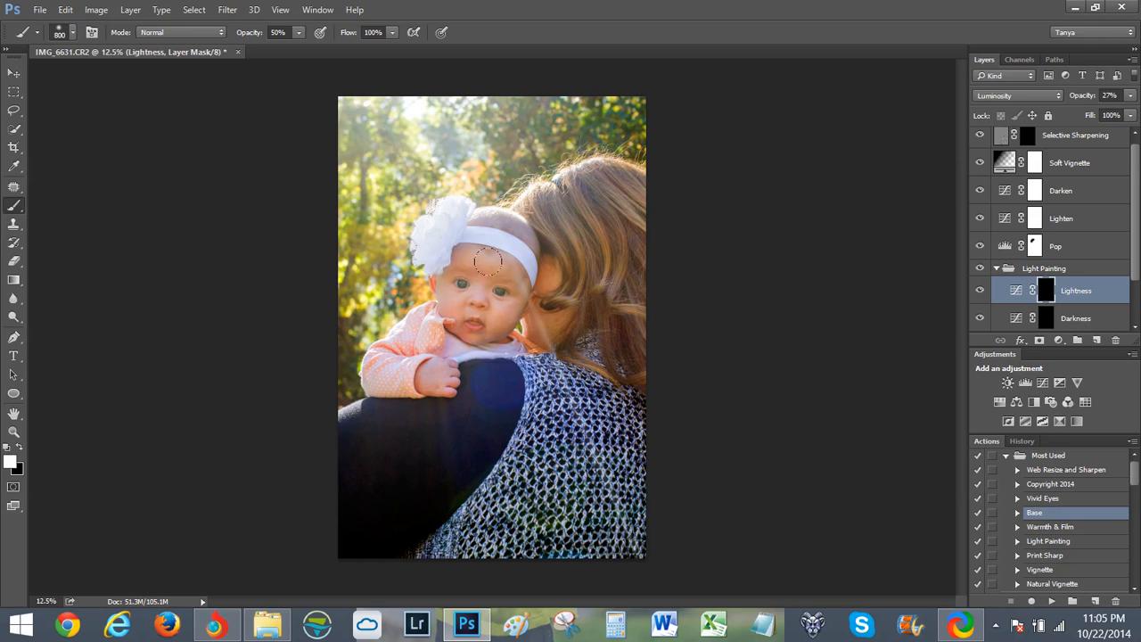
left_click_drag(488, 259, 501, 294)
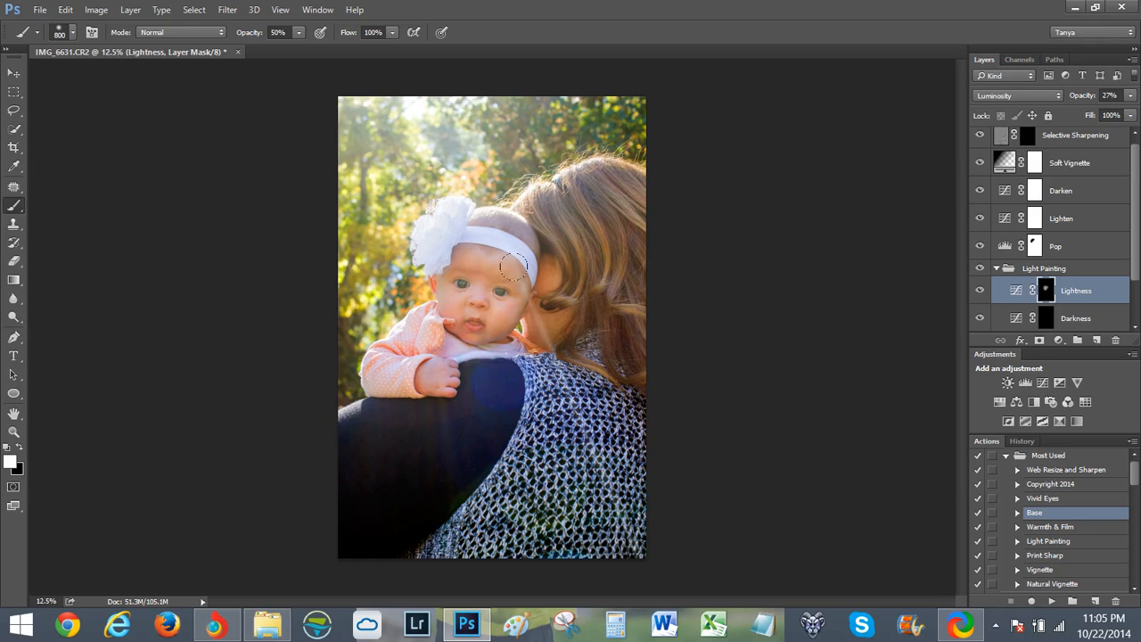
Paint white on the Less Magenta group's mask over the baby's face and raise the group's opacity to reduce the pink cast.
scroll(1019, 262, "down", 2)
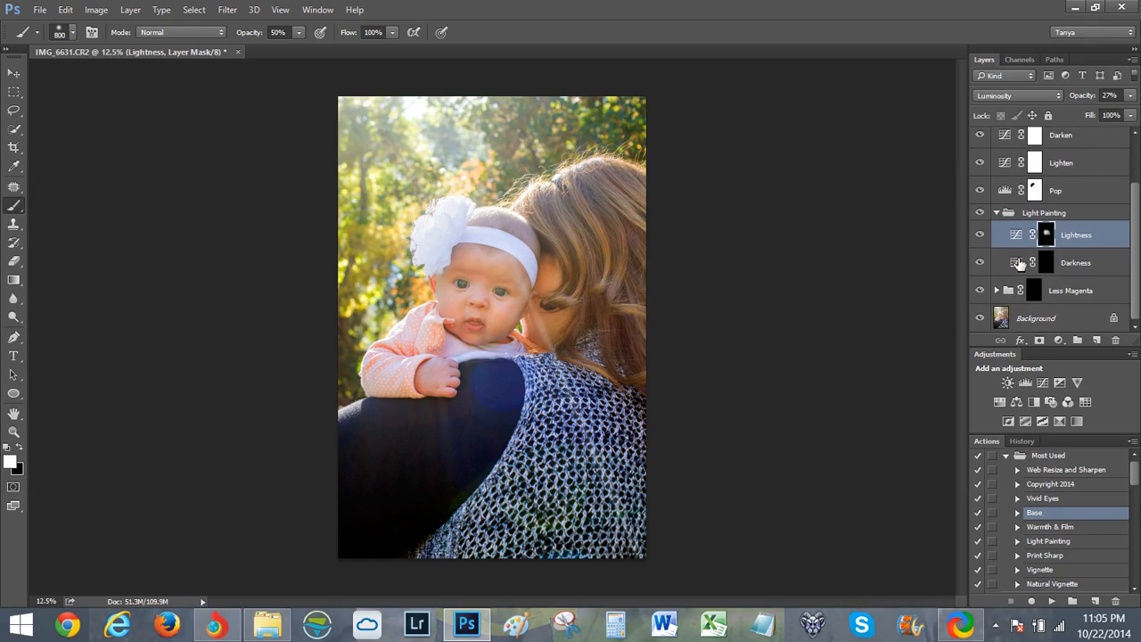
left_click(1031, 292)
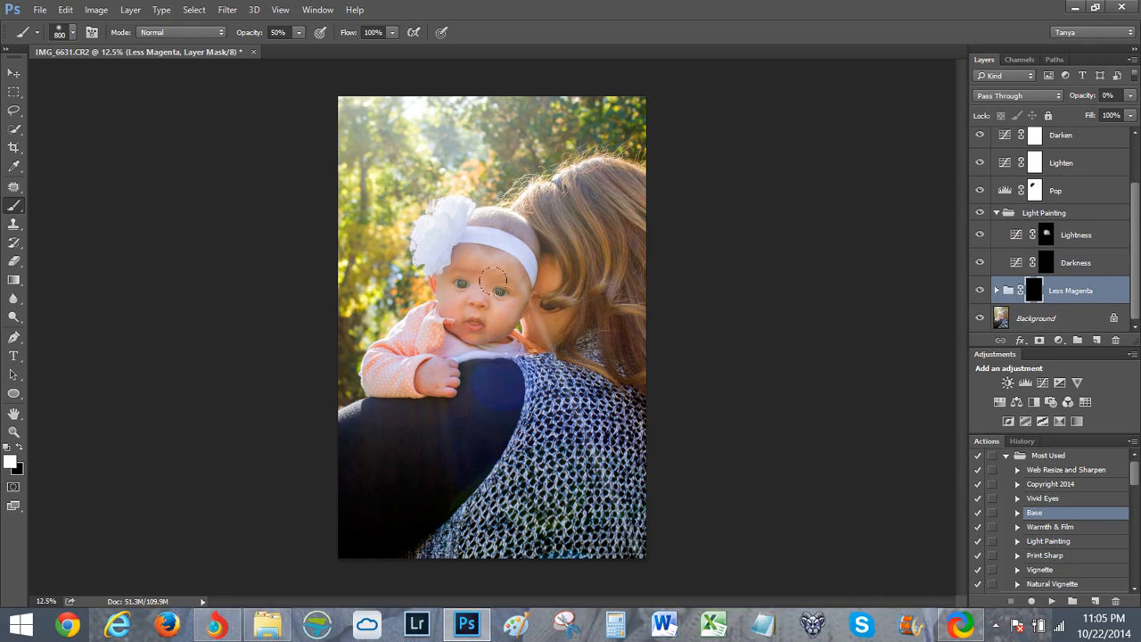
left_click(453, 285)
left_click(1105, 95)
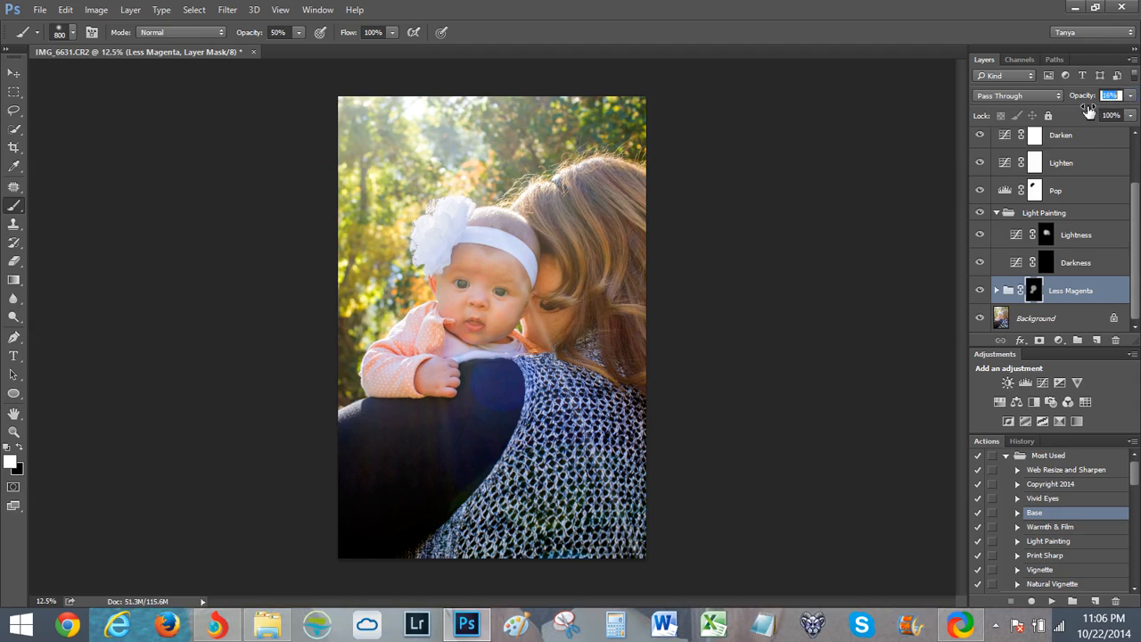
left_click_drag(1087, 109, 1066, 136)
Inspect the Lighten layer's curve and compare the photo with that layer hidden and shown.
scroll(1031, 234, "up", 2)
key("shift+alt+s")
double_click(1004, 222)
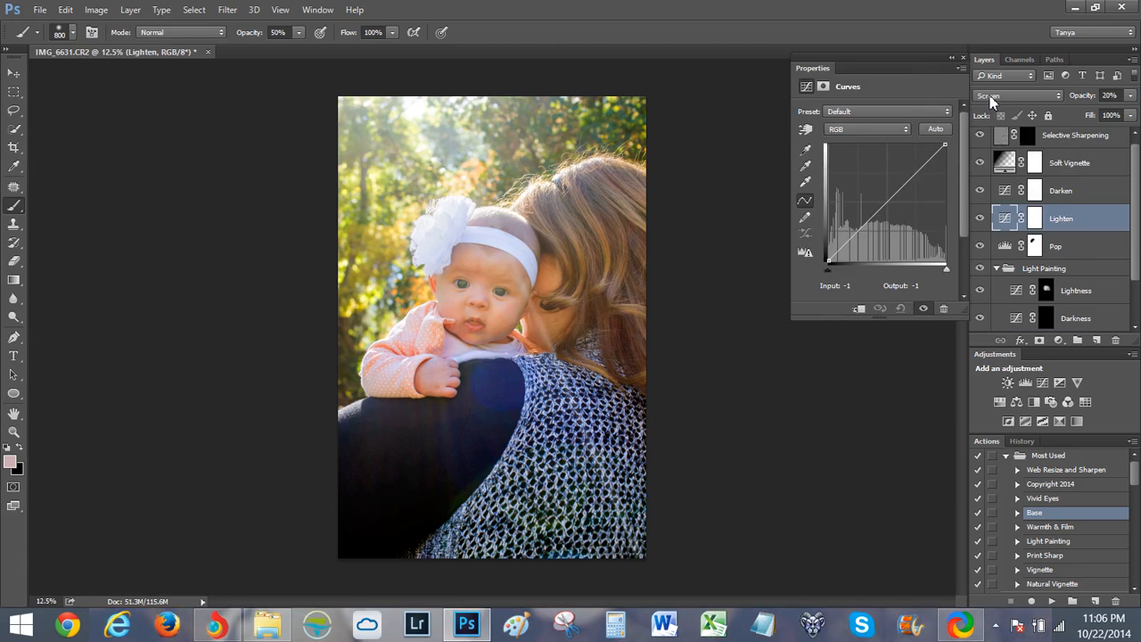
left_click(963, 58)
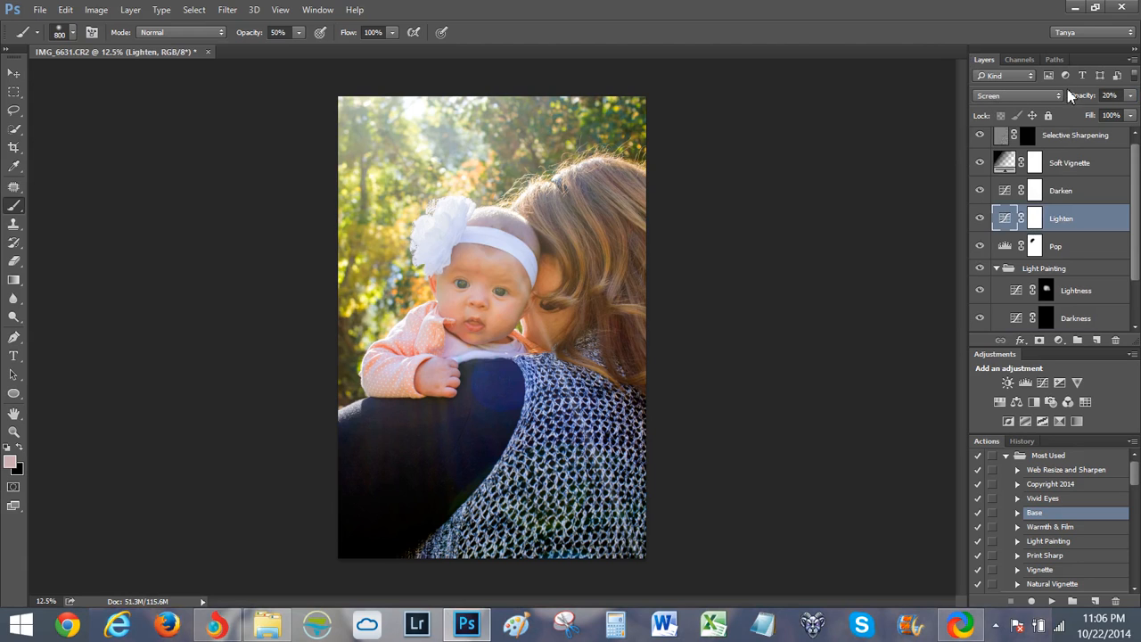
left_click(981, 219)
left_click(980, 219)
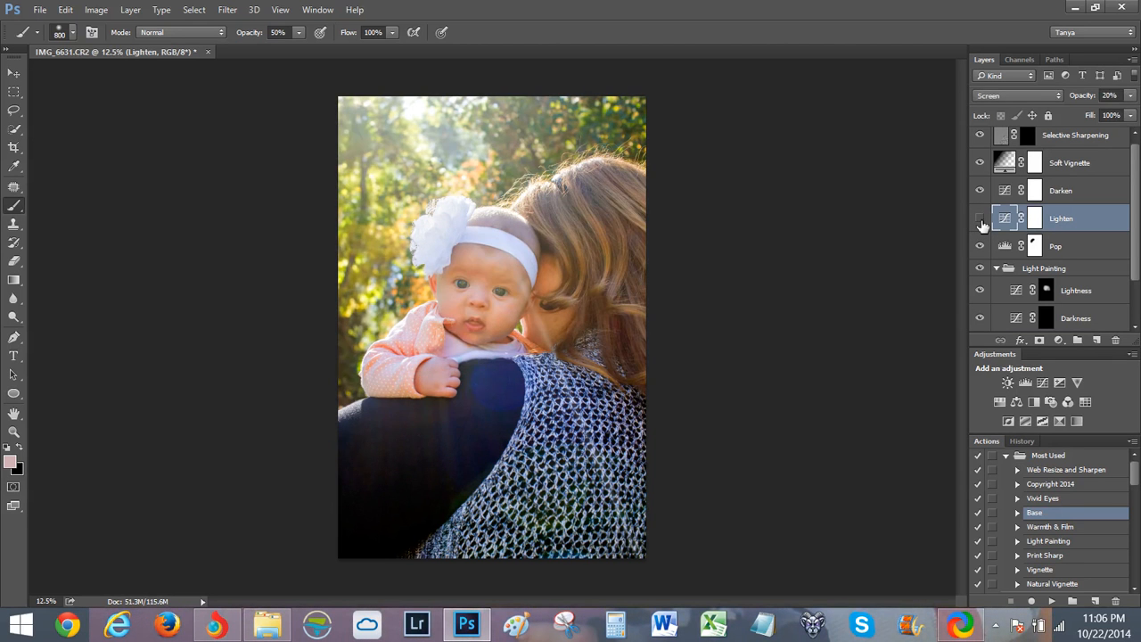
left_click(980, 219)
left_click(981, 219)
Raise the Darken layer's opacity to 59%.
left_click(1005, 192)
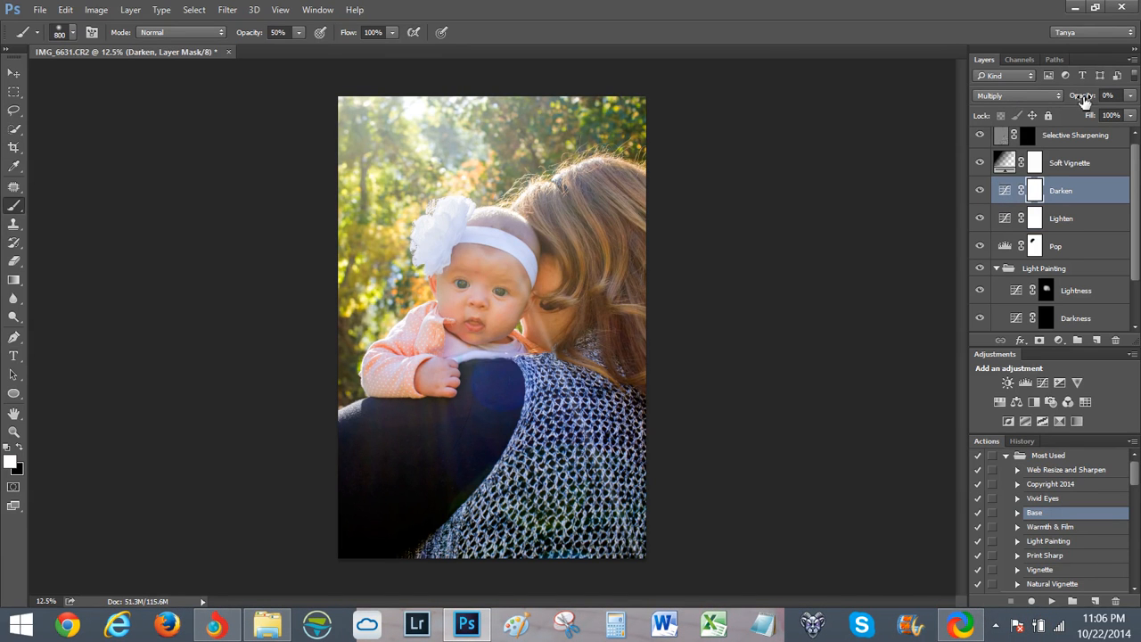
left_click(1005, 195)
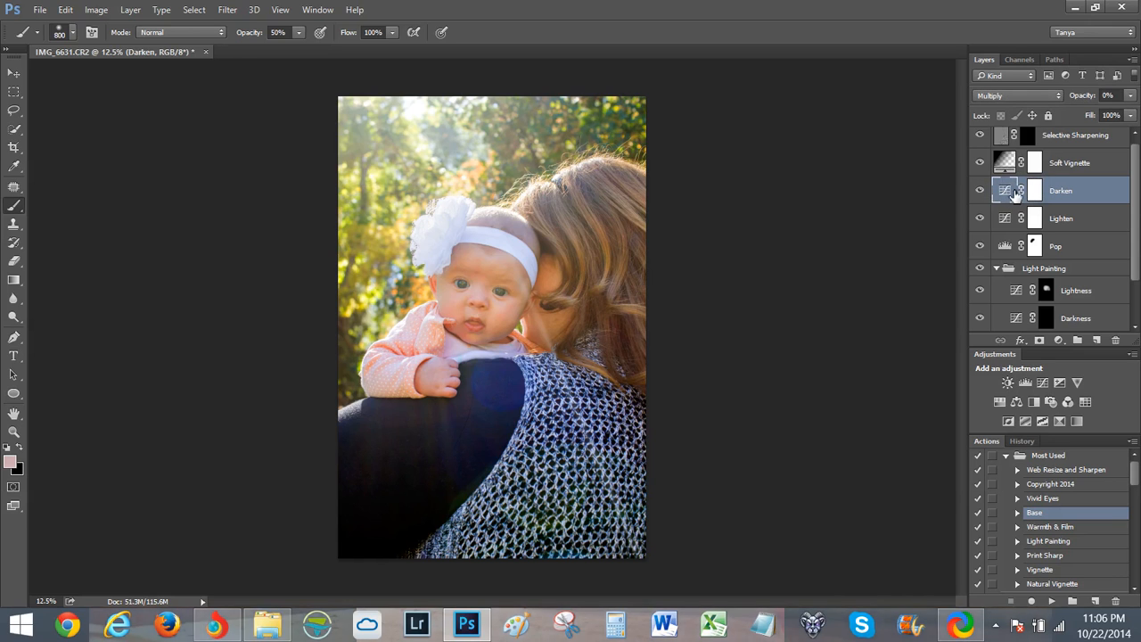
left_click_drag(1074, 103, 1119, 114)
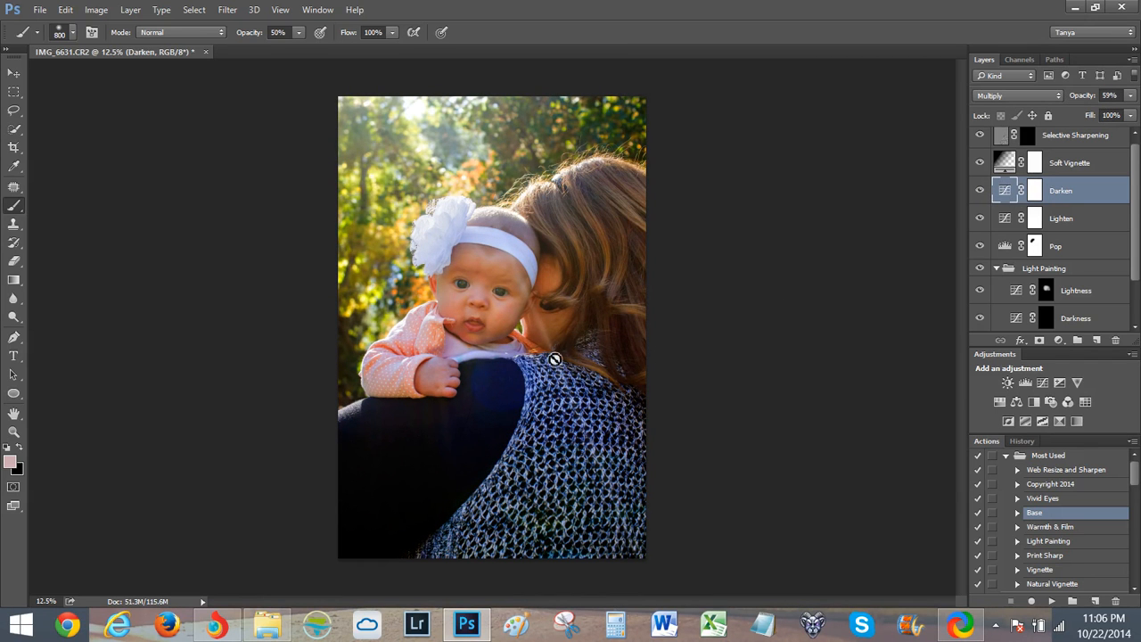
Paint black on the Darken layer's mask over the baby, the mother's hair and the sweater with a size 1100 brush at 50% opacity.
left_click(1034, 190)
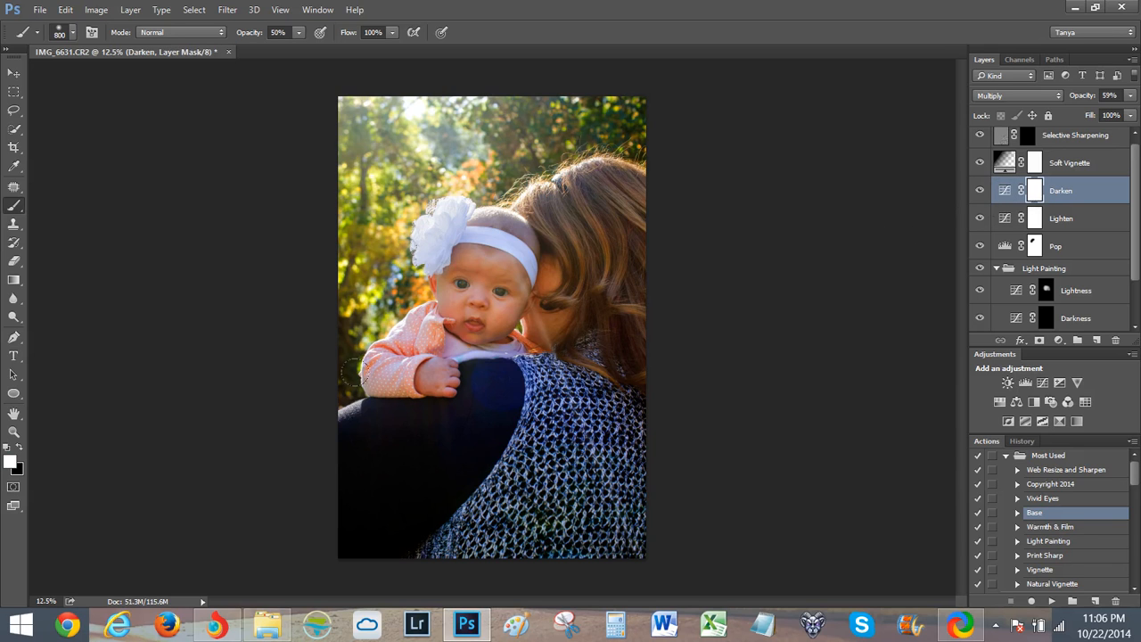
key("x")
key("bracketright")
key("bracketright")
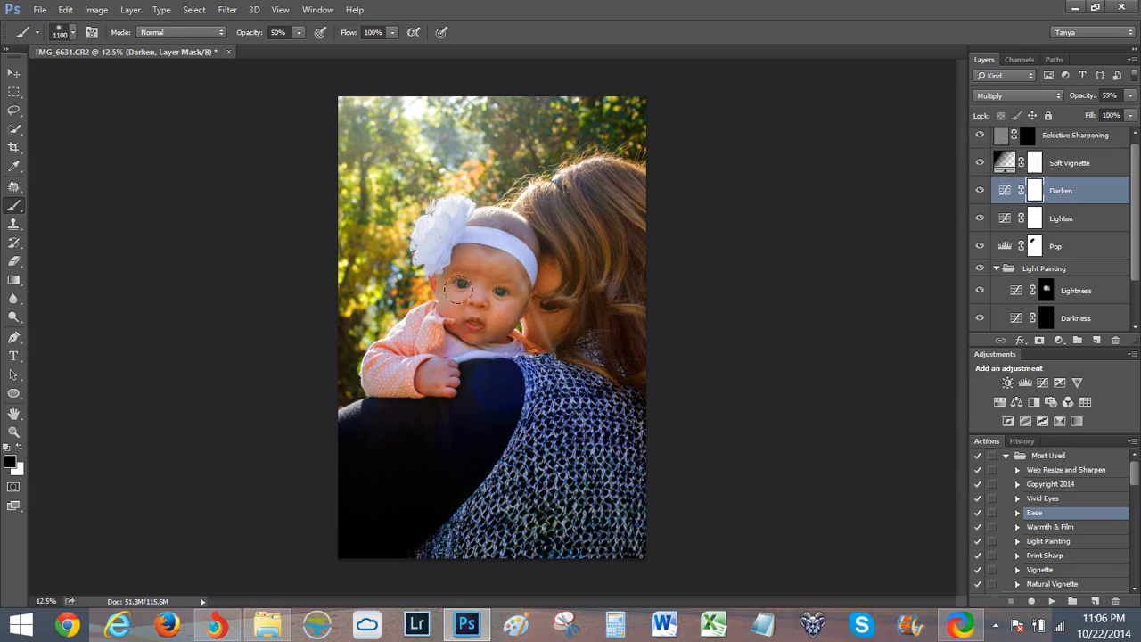
mouse_move(482, 234)
left_mouse_down()
mouse_move(457, 330)
mouse_move(442, 291)
mouse_move(397, 351)
left_mouse_up()
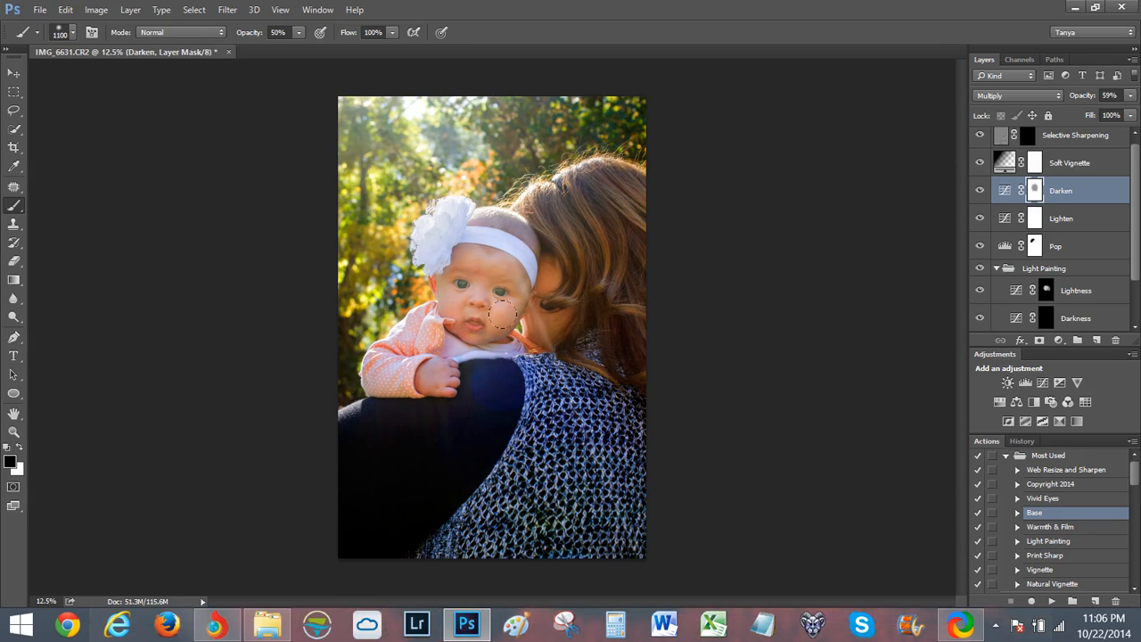
mouse_move(546, 308)
left_mouse_down()
mouse_move(534, 223)
mouse_move(608, 290)
mouse_move(579, 188)
mouse_move(631, 213)
left_mouse_up()
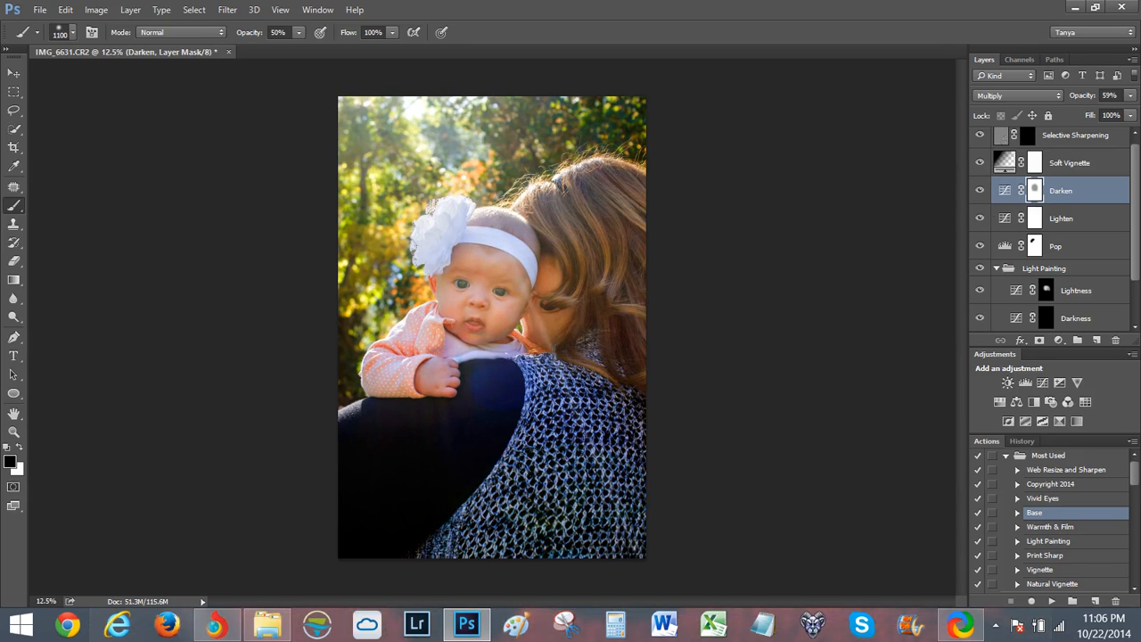
mouse_move(585, 427)
left_mouse_down()
mouse_move(537, 512)
mouse_move(614, 504)
left_mouse_up()
mouse_move(437, 563)
left_mouse_down()
mouse_move(424, 526)
mouse_move(496, 344)
left_mouse_up()
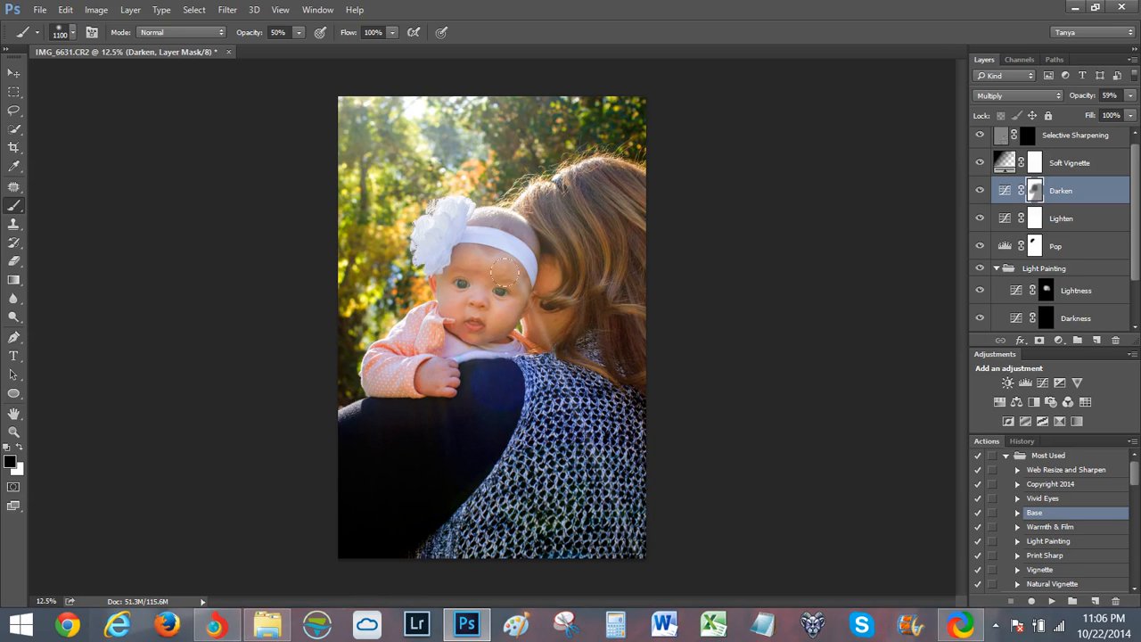
Refine the Darken mask with a white stroke over the baby's lower face and a size 600 black stroke across the mouth and cheek.
key("x")
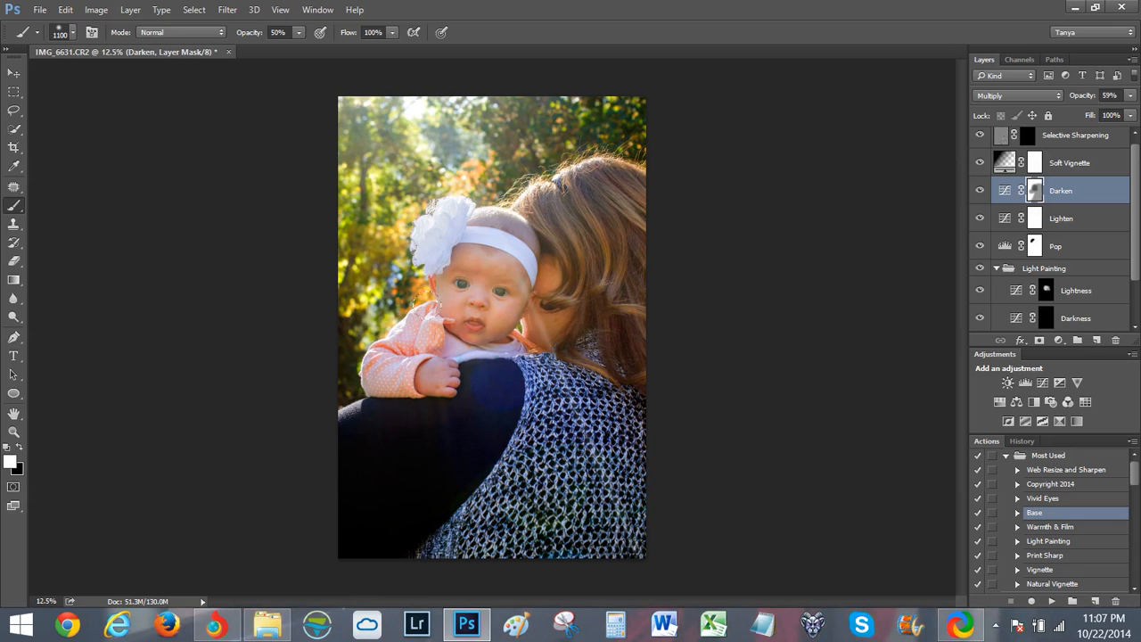
left_click_drag(455, 325, 478, 312)
key("bracketleft")
key("bracketleft")
key("bracketleft")
key("bracketleft")
key("bracketleft")
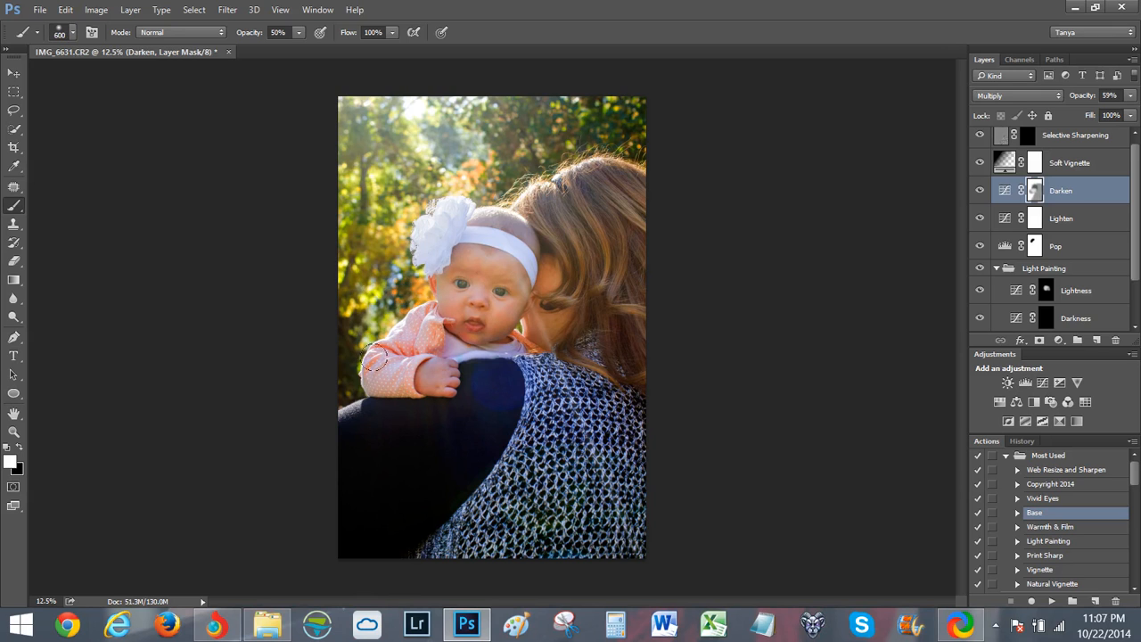
key("x")
left_click_drag(472, 311, 499, 309)
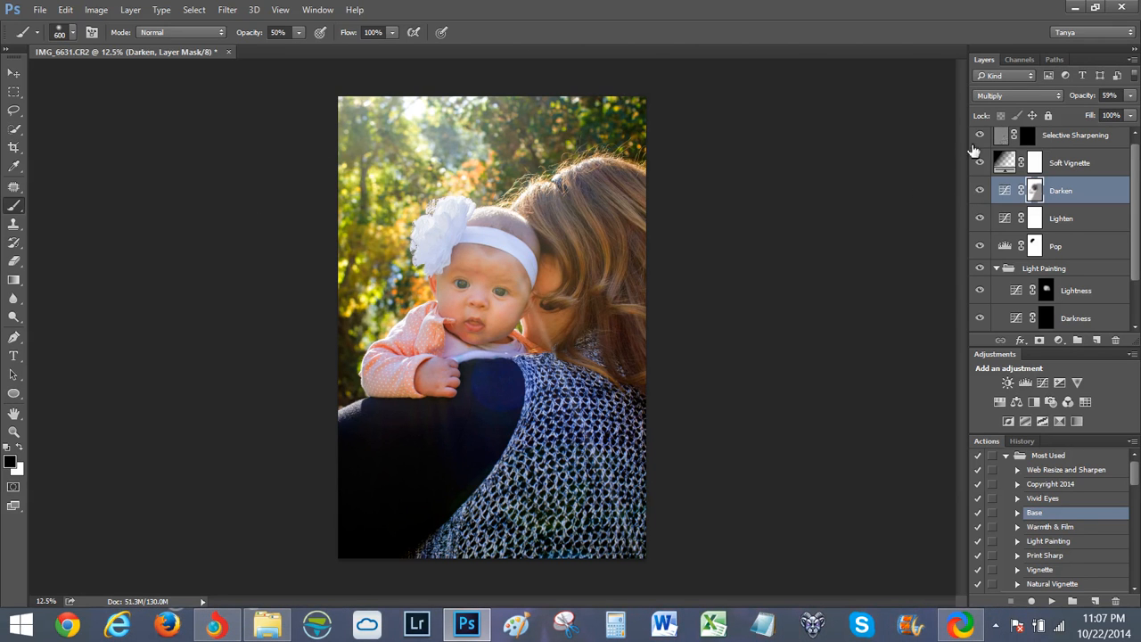
Compare the photo with the Darken layer hidden and shown.
left_click(980, 191)
left_click(980, 191)
left_click(980, 191)
left_click(980, 191)
Examine the Soft Vignette layer's effect by toggling its visibility and review its gradient fill settings without changing them.
scroll(980, 191, "up", 1)
left_click(1003, 169)
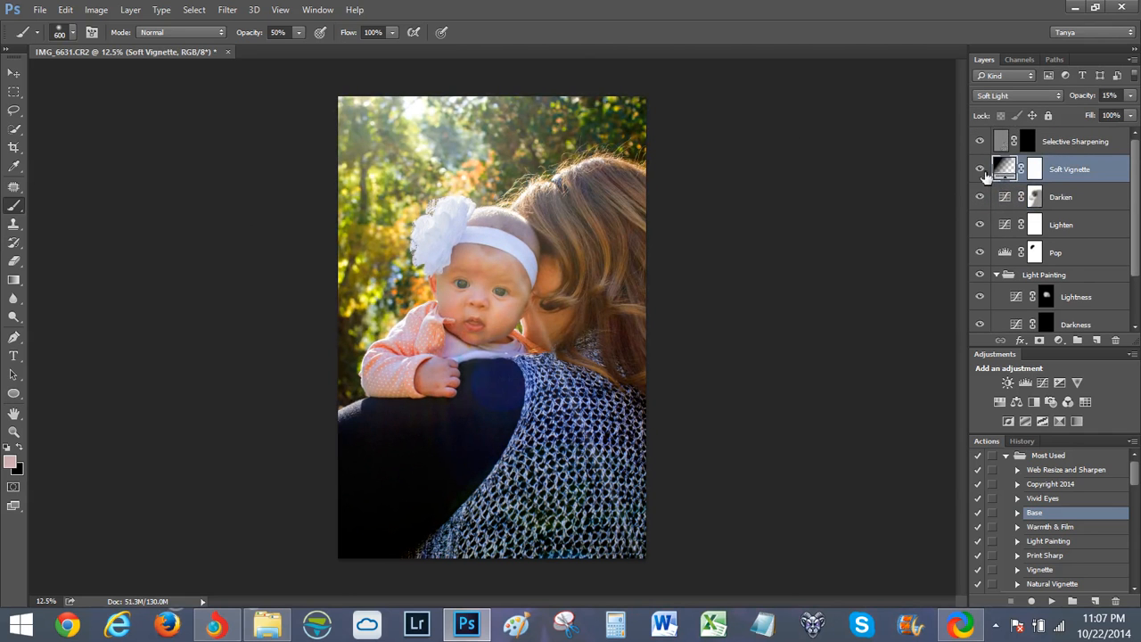
left_click(980, 170)
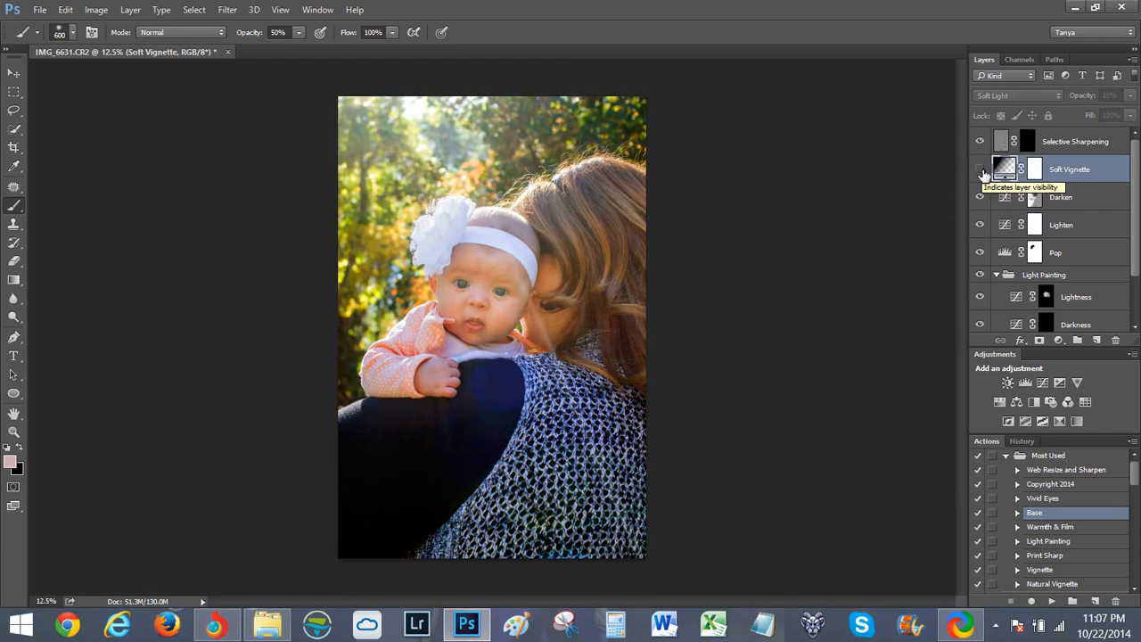
left_click(980, 170)
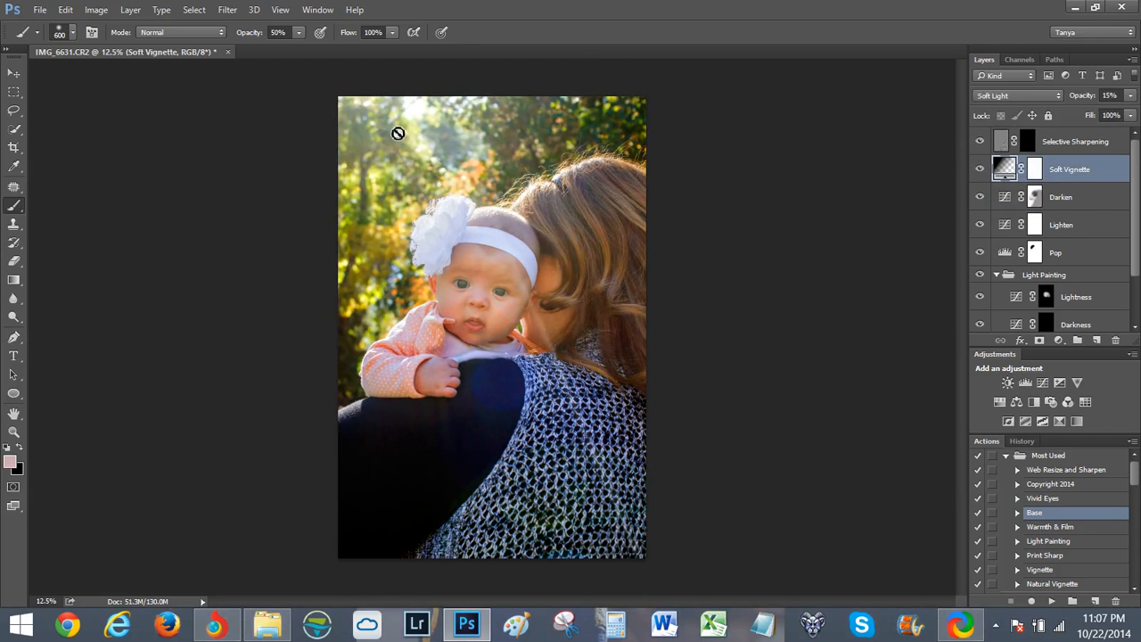
double_click(1006, 170)
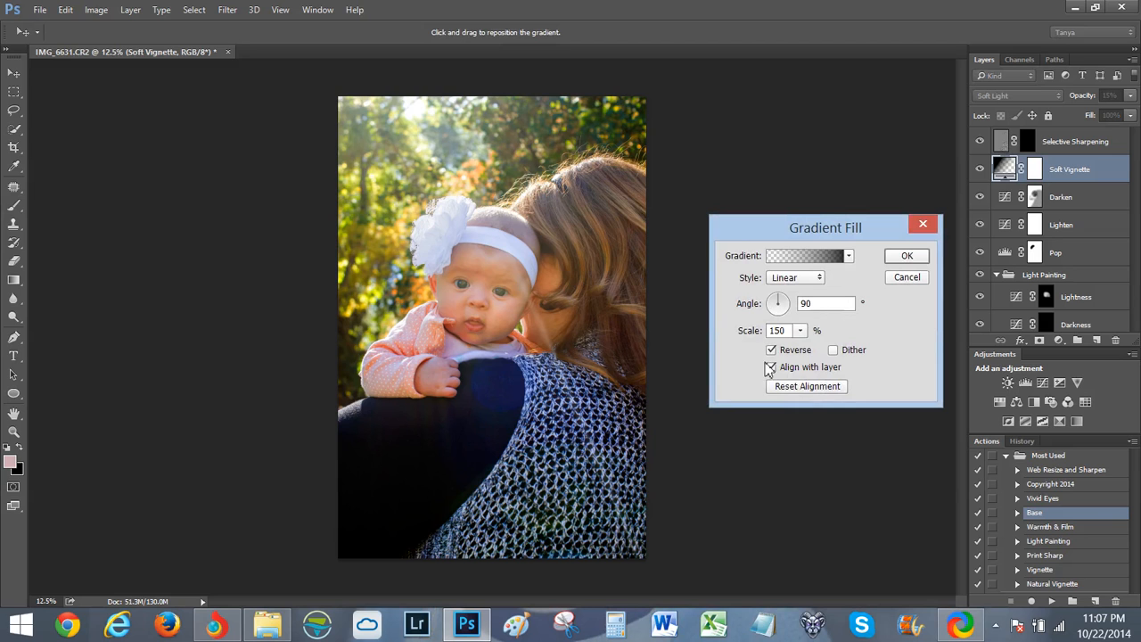
left_click(922, 224)
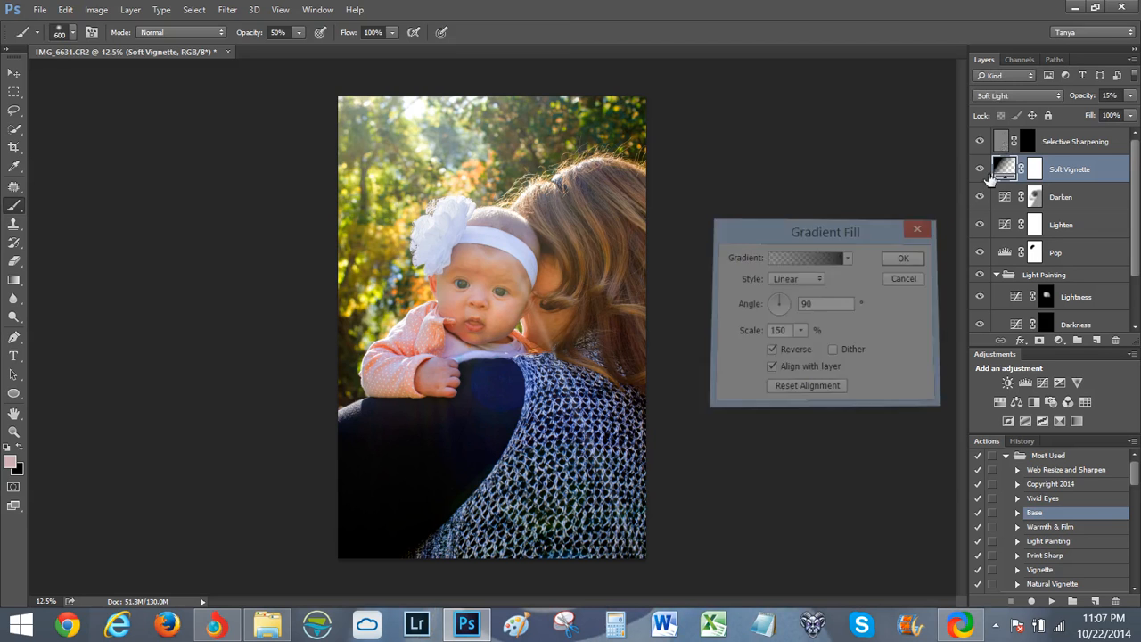
left_click(981, 169)
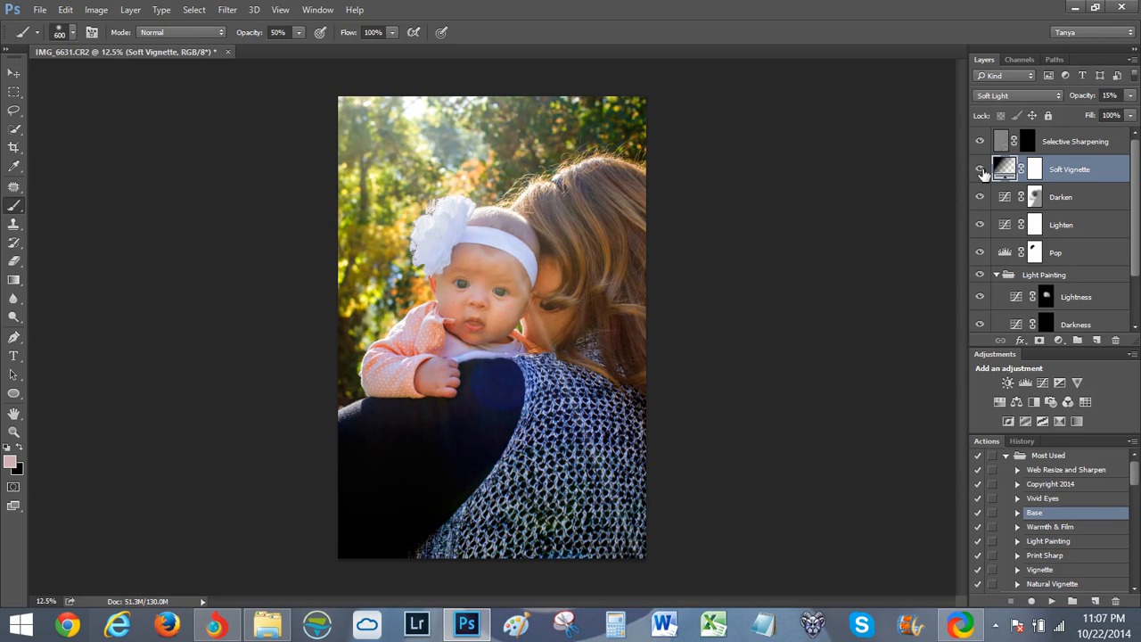
Locate the High Pass filter command and view the Selective Sharpening layer's blending options without changing them.
left_click(1043, 153)
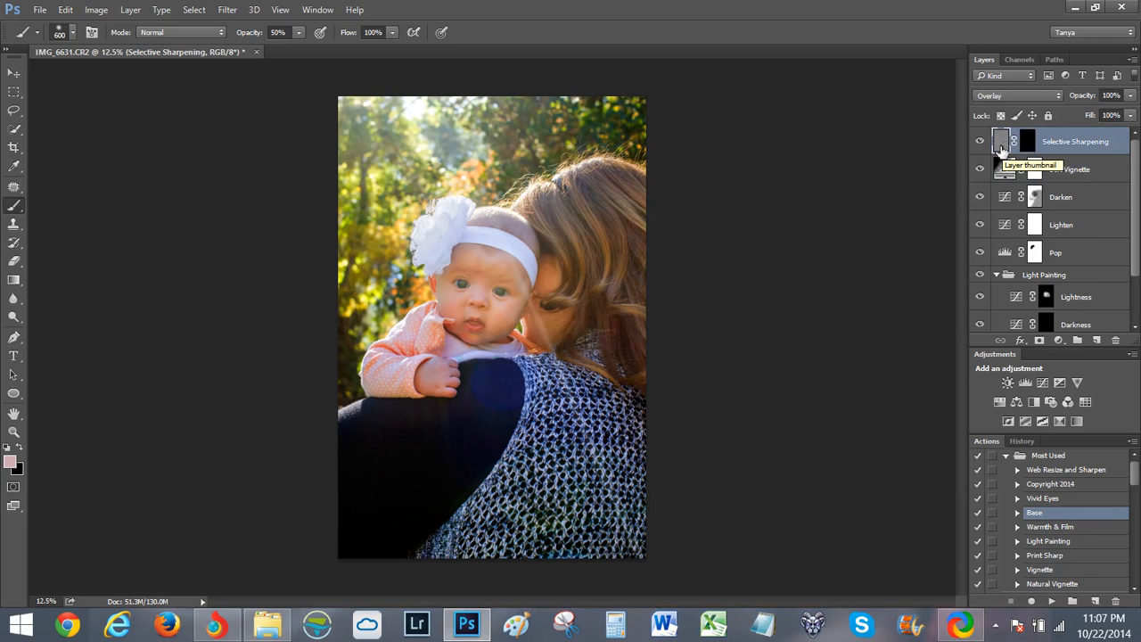
left_click(1025, 144)
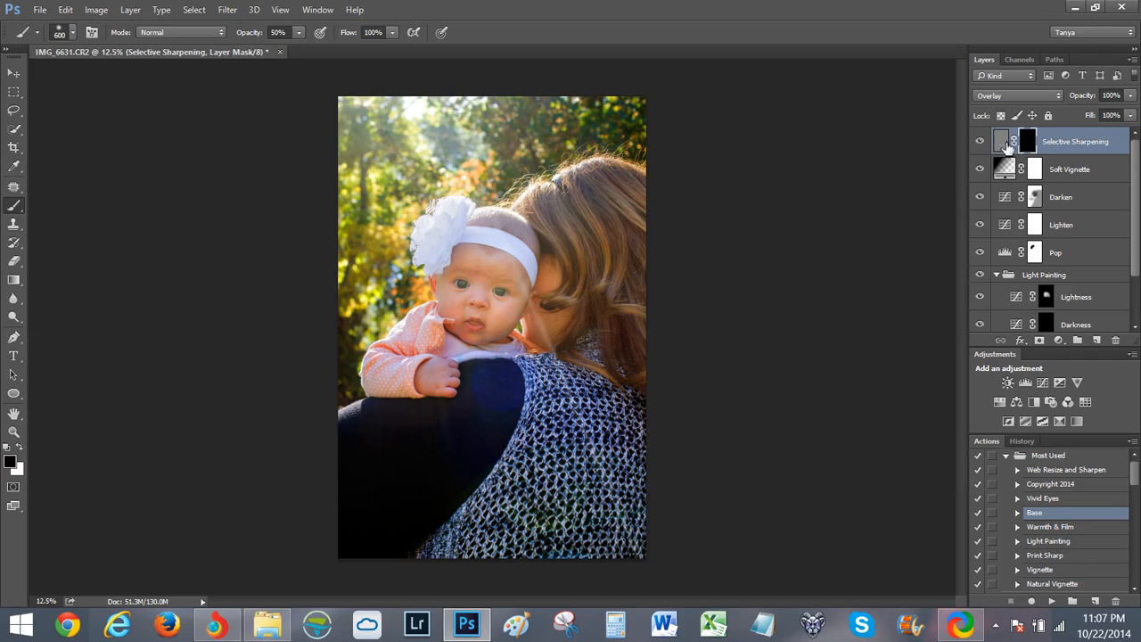
key("z")
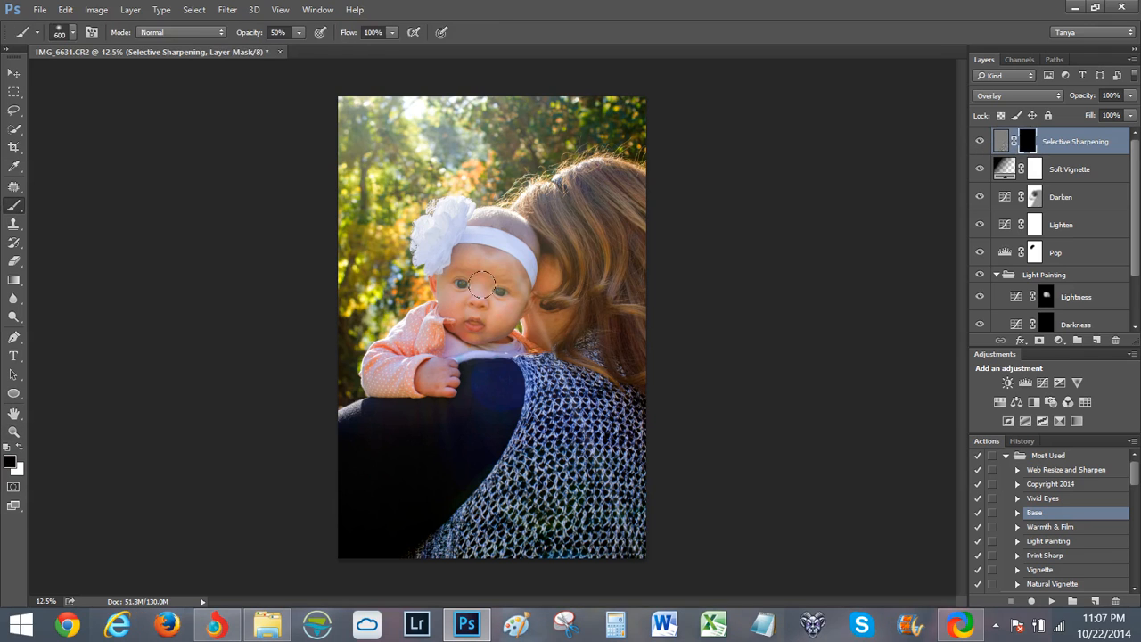
left_click(237, 18)
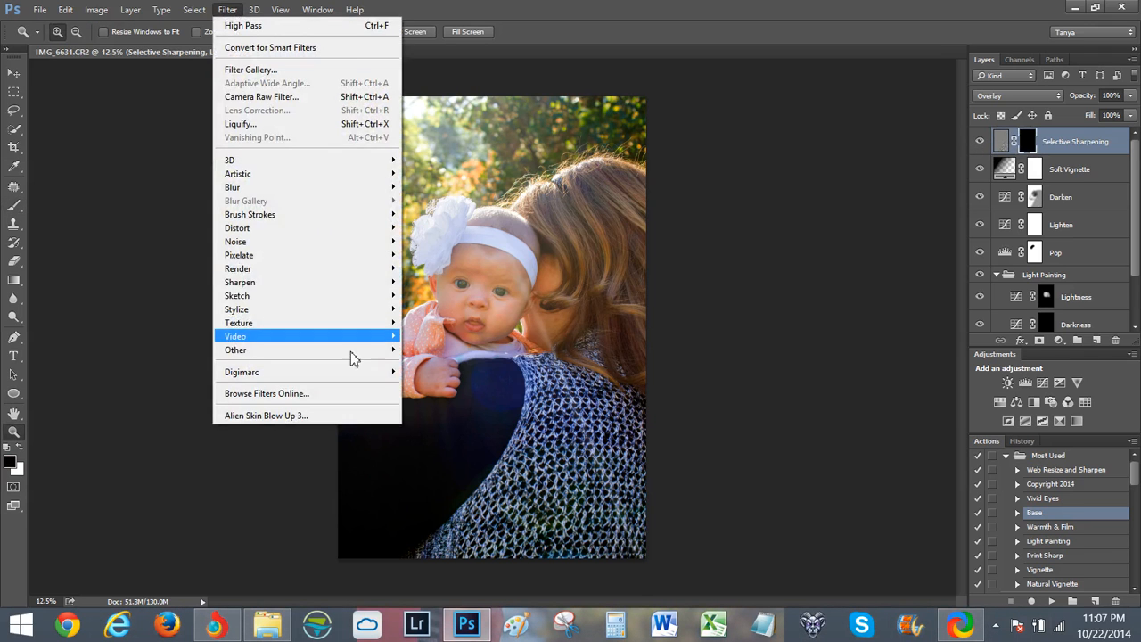
mouse_move(311, 351)
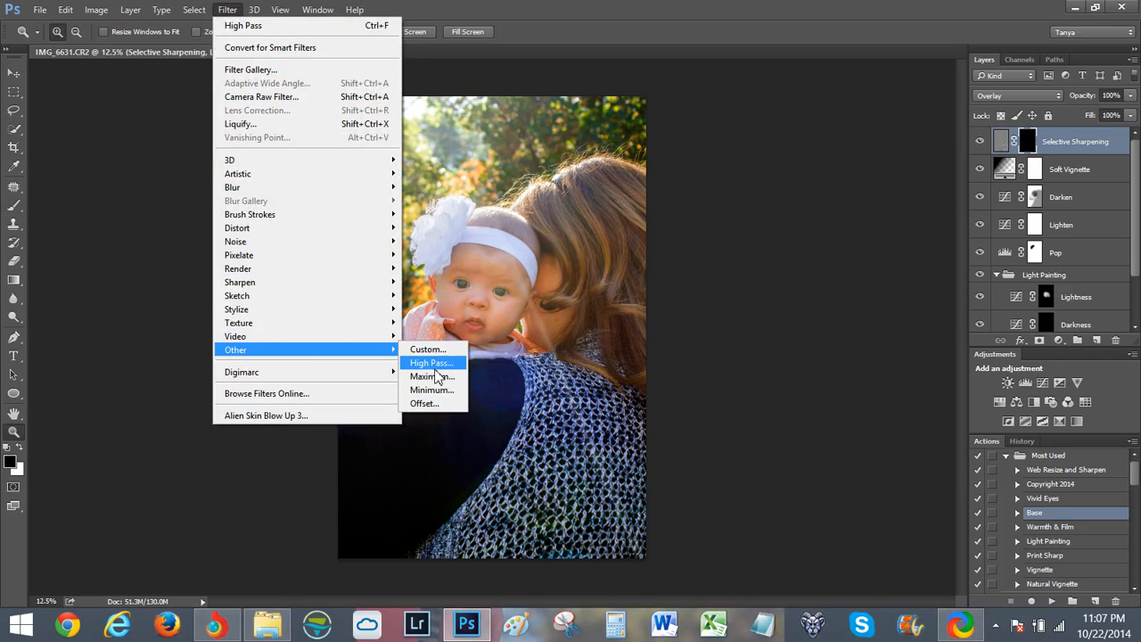
left_click(995, 158)
double_click(1003, 151)
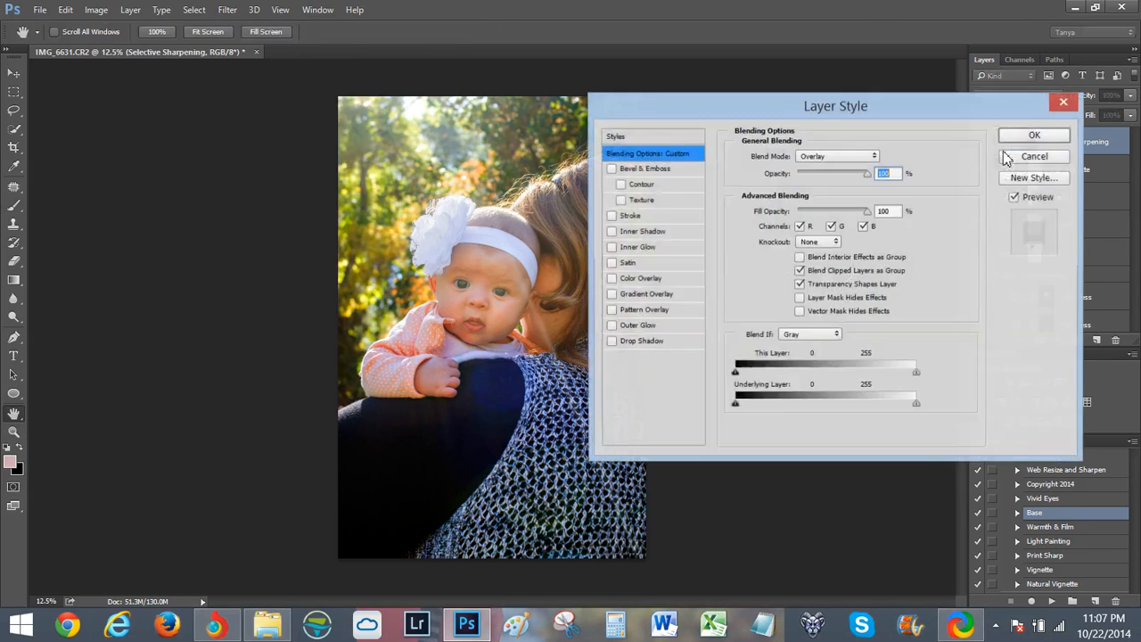
left_click(1064, 102)
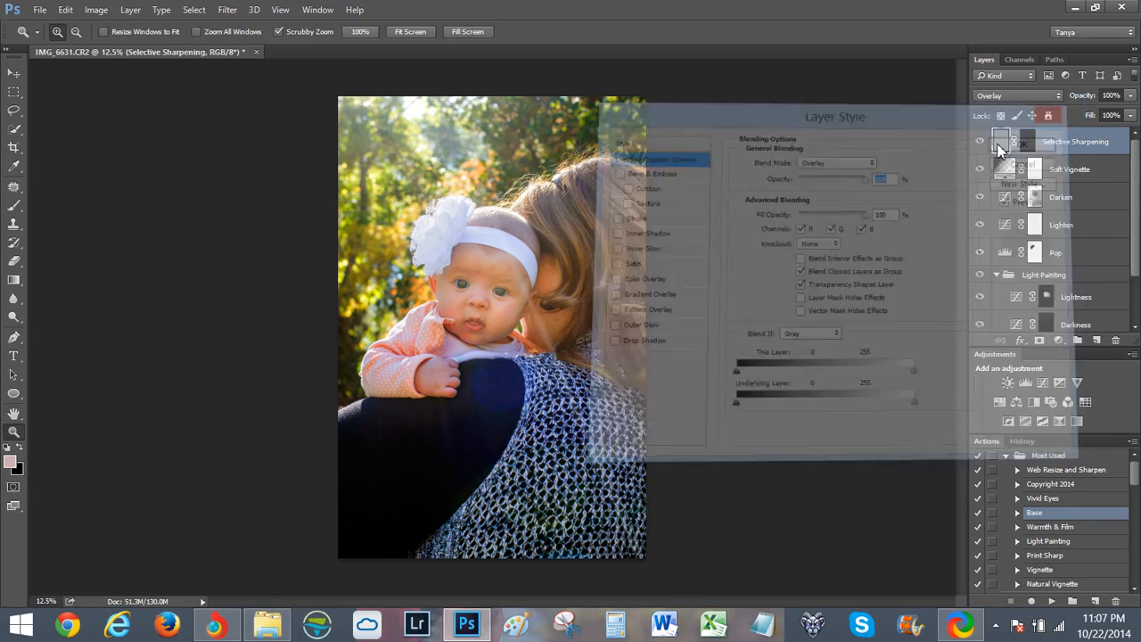
Sharpen the baby's eyes and lips by painting white on the Selective Sharpening mask with a size 80 brush at 50% opacity.
left_click(1025, 142)
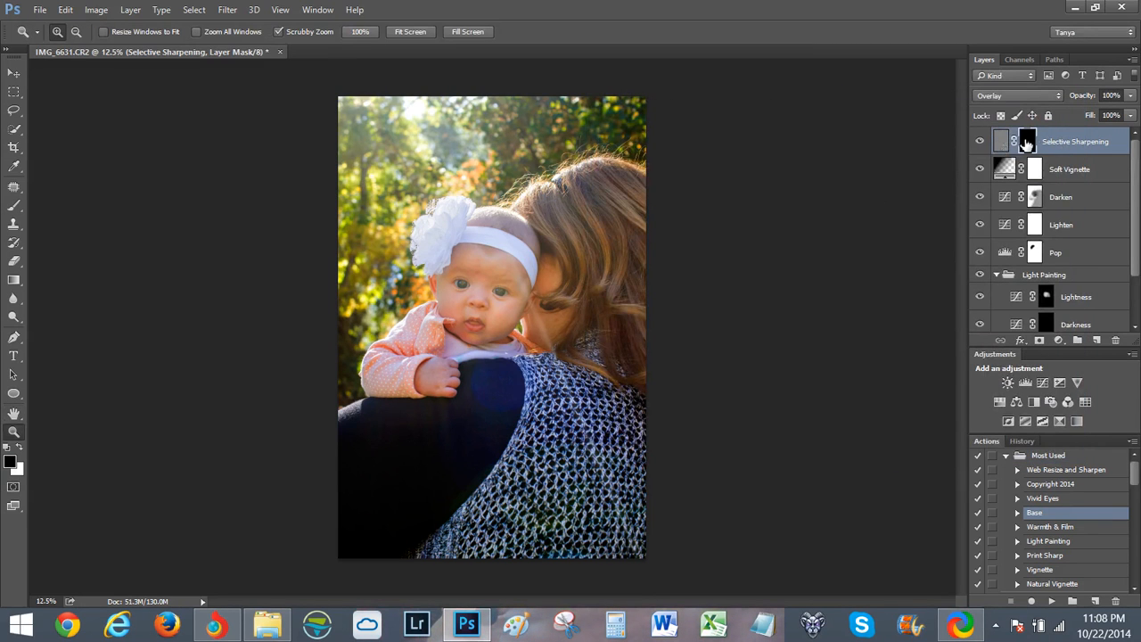
left_click(482, 291)
left_click(481, 291)
left_click(481, 292)
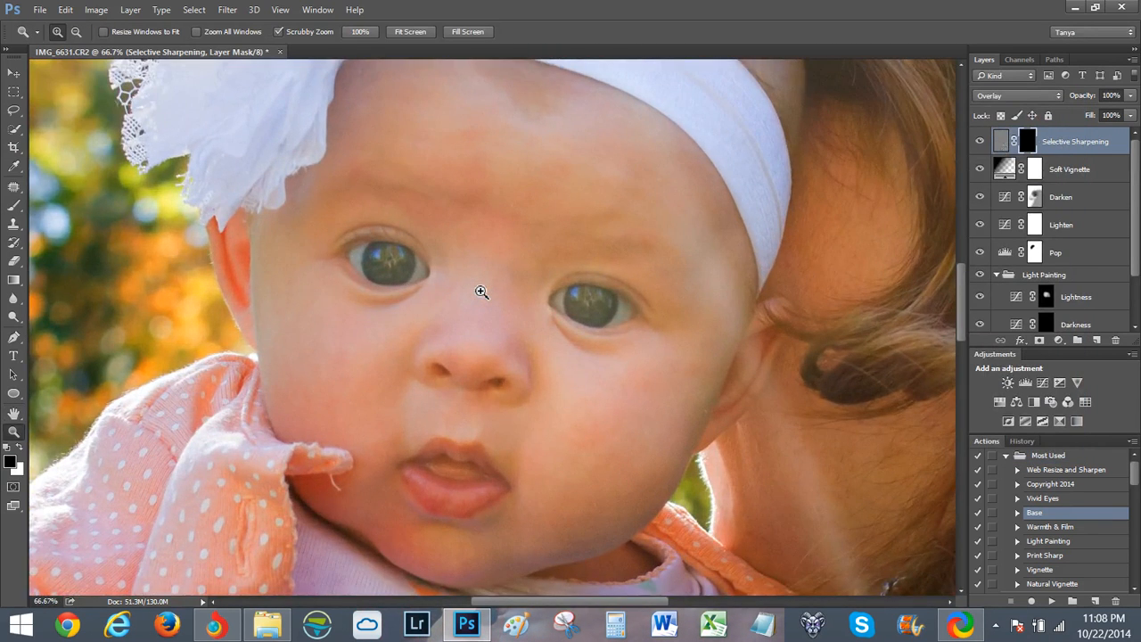
key("b")
key("bracketleft")
key("bracketleft")
key("bracketleft")
key("bracketleft")
key("bracketleft")
key("bracketleft")
key("bracketleft")
key("bracketleft")
key("bracketleft")
key("bracketleft")
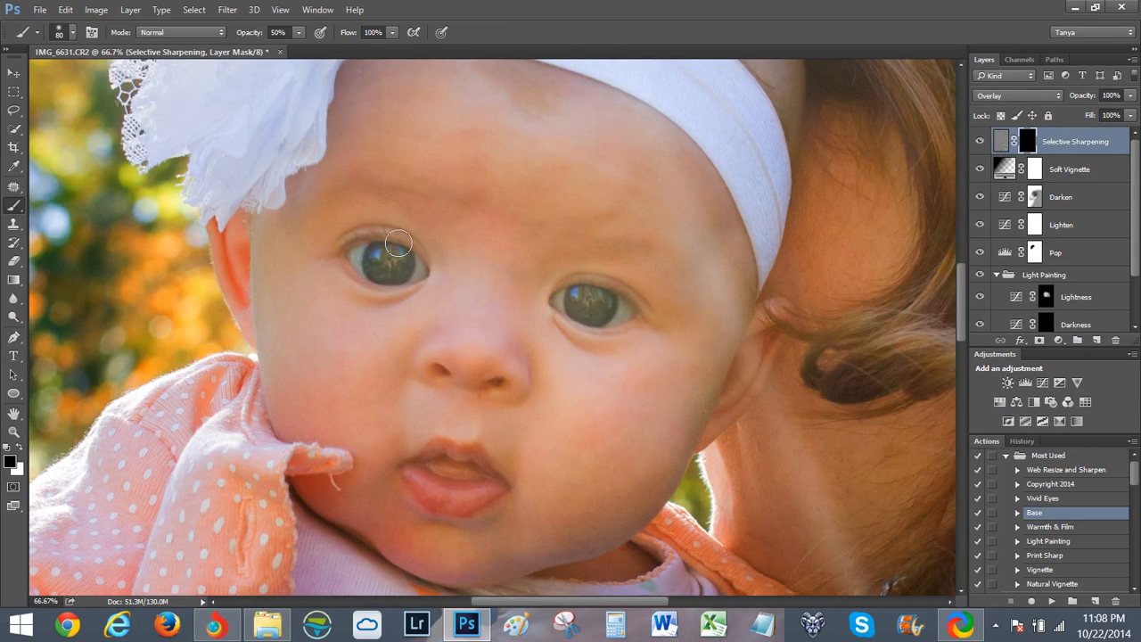
key("x")
mouse_move(398, 247)
left_mouse_down()
mouse_move(403, 277)
mouse_move(374, 263)
left_mouse_up()
mouse_move(378, 253)
left_mouse_down()
mouse_move(407, 263)
mouse_move(397, 245)
mouse_move(355, 236)
mouse_move(343, 245)
mouse_move(356, 273)
left_mouse_up()
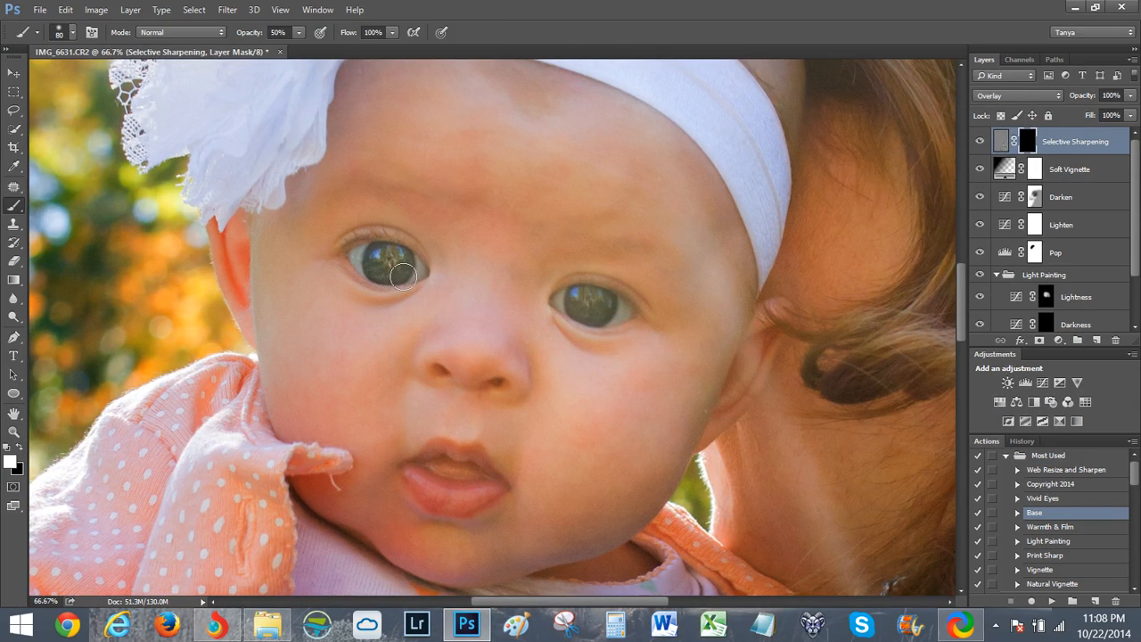
mouse_move(580, 305)
left_mouse_down()
mouse_move(603, 307)
mouse_move(569, 285)
mouse_move(635, 307)
mouse_move(611, 330)
mouse_move(565, 315)
left_mouse_up()
mouse_move(428, 456)
left_mouse_down()
mouse_move(460, 452)
mouse_move(493, 486)
mouse_move(441, 497)
mouse_move(417, 473)
mouse_move(442, 492)
mouse_move(481, 478)
left_mouse_up()
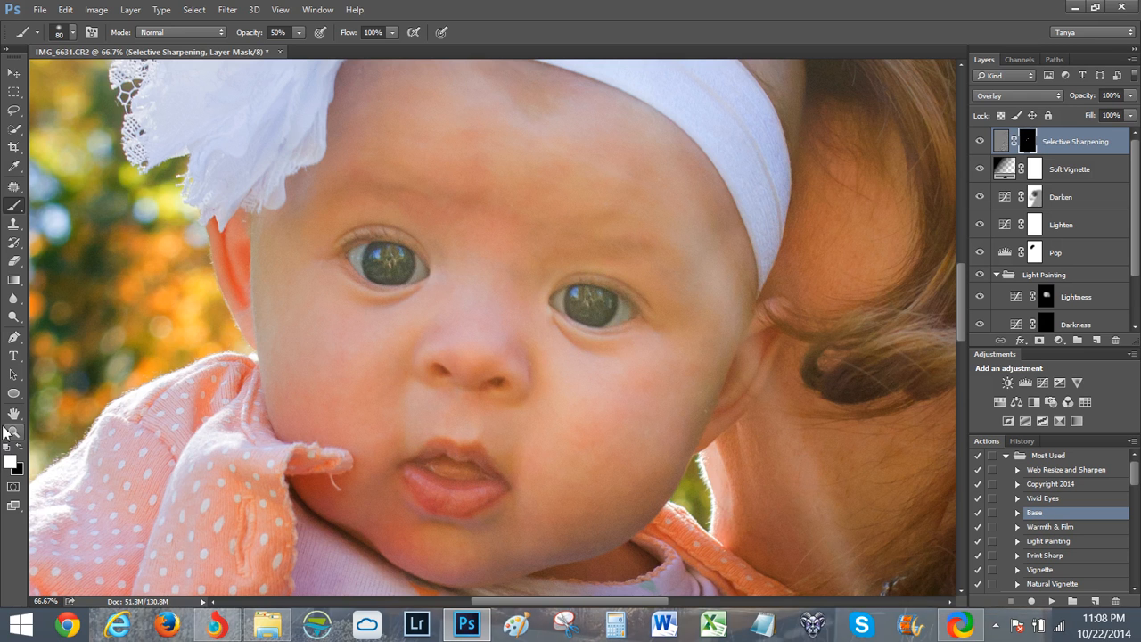
Compare the whole photo before and after the edit by repeatedly hiding and showing every layer above the Background.
key("ctrl+0")
key("z")
left_click(580, 264, "alt")
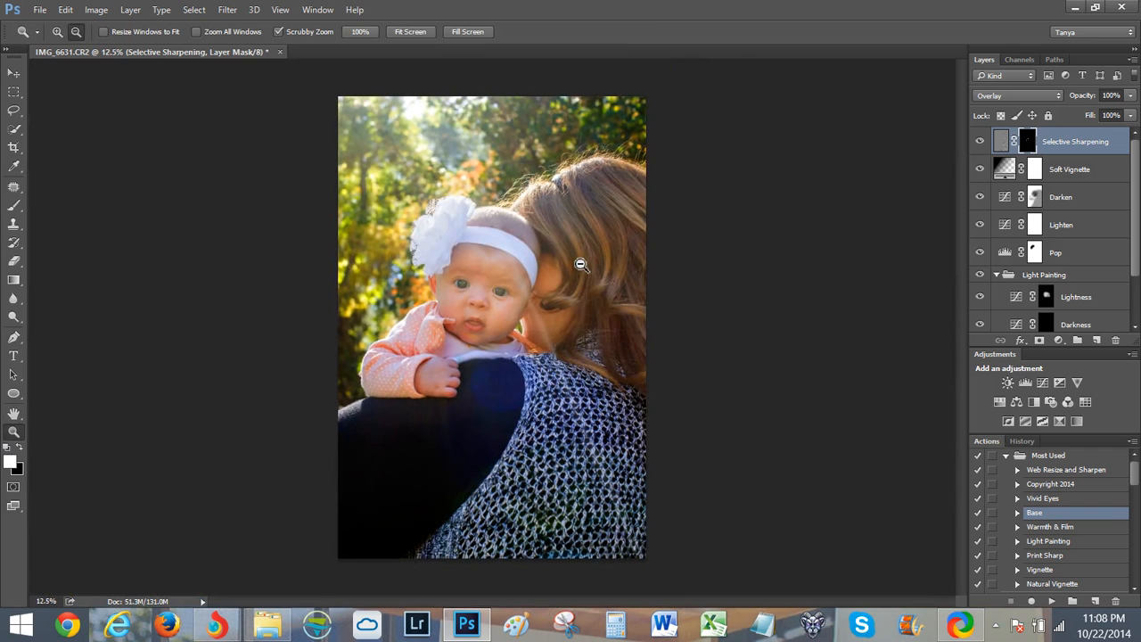
scroll(980, 243, "down", 2)
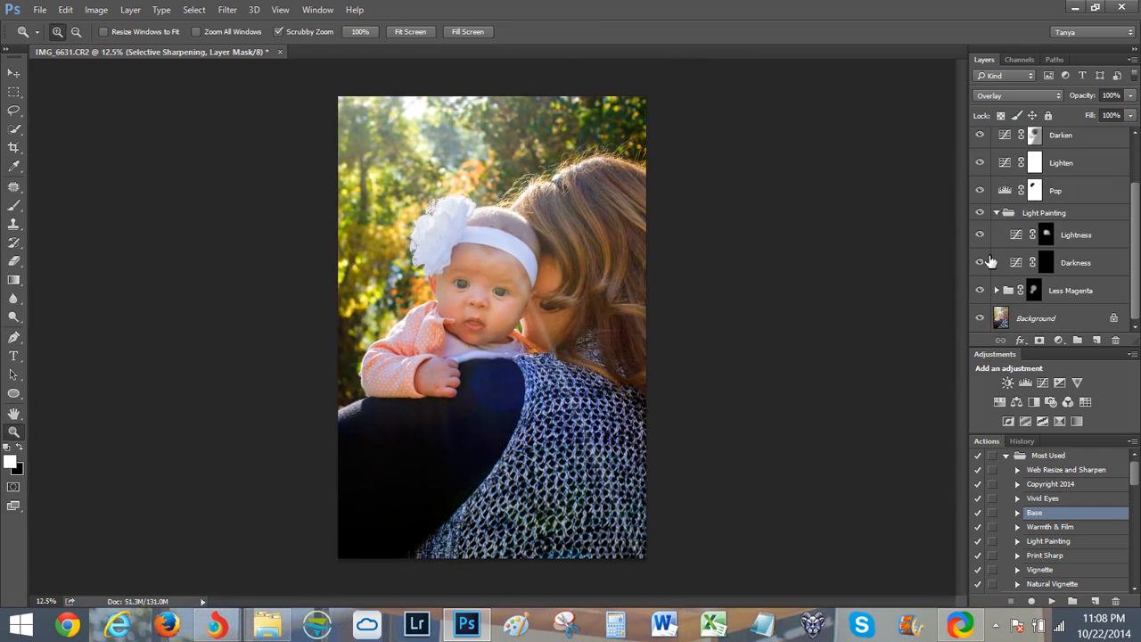
left_click(981, 319, "alt")
left_click(980, 319, "alt")
left_click(981, 319, "alt")
left_click(981, 319, "alt")
left_click(980, 319, "alt")
left_click(981, 319, "alt")
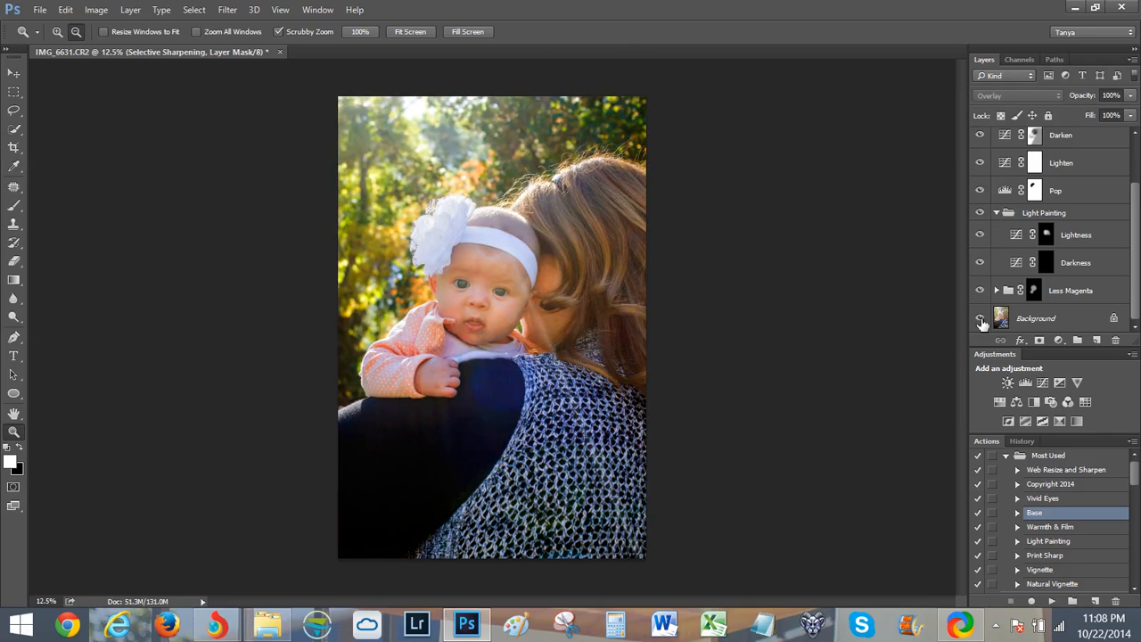
Run the Warmth & Film action and expand Group 2 and Group 1 to view the nested layers.
left_click(1034, 528)
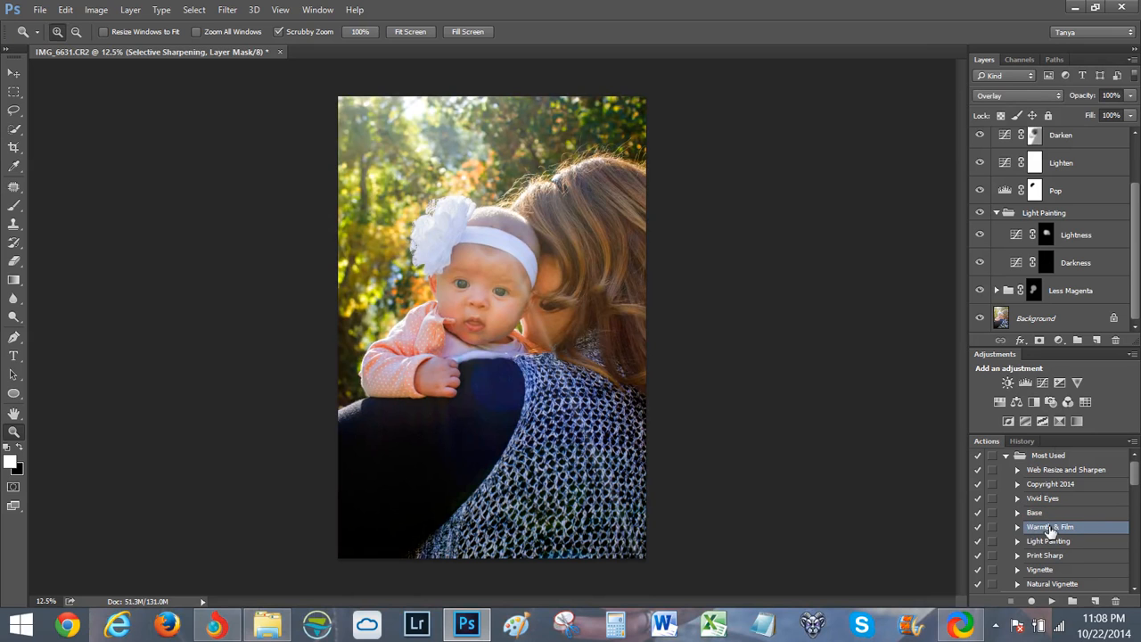
left_click(1052, 601)
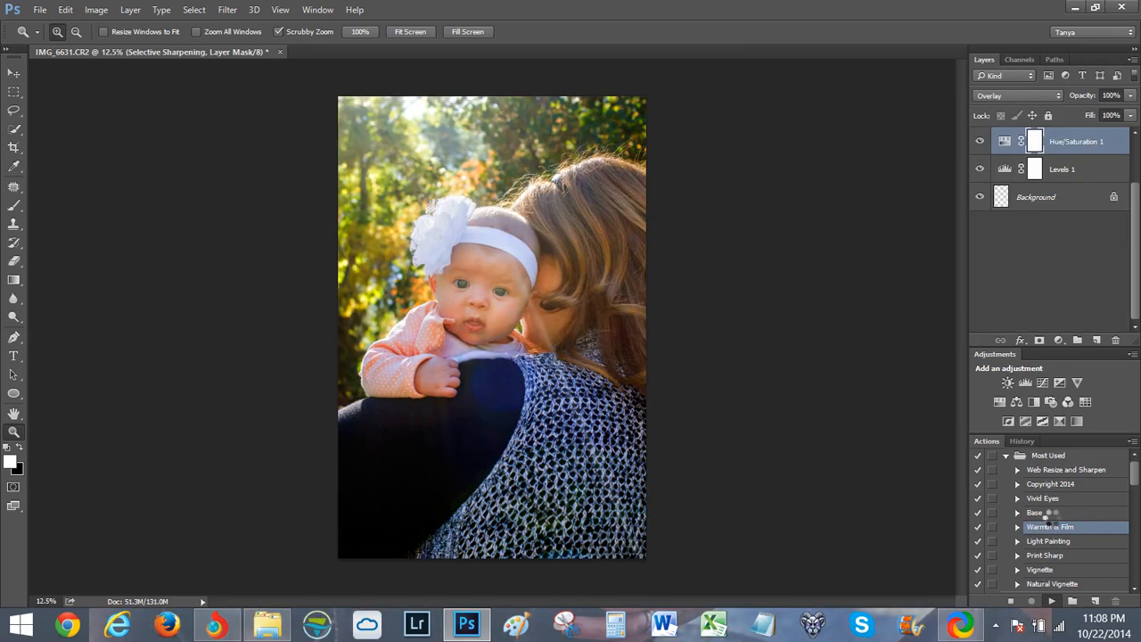
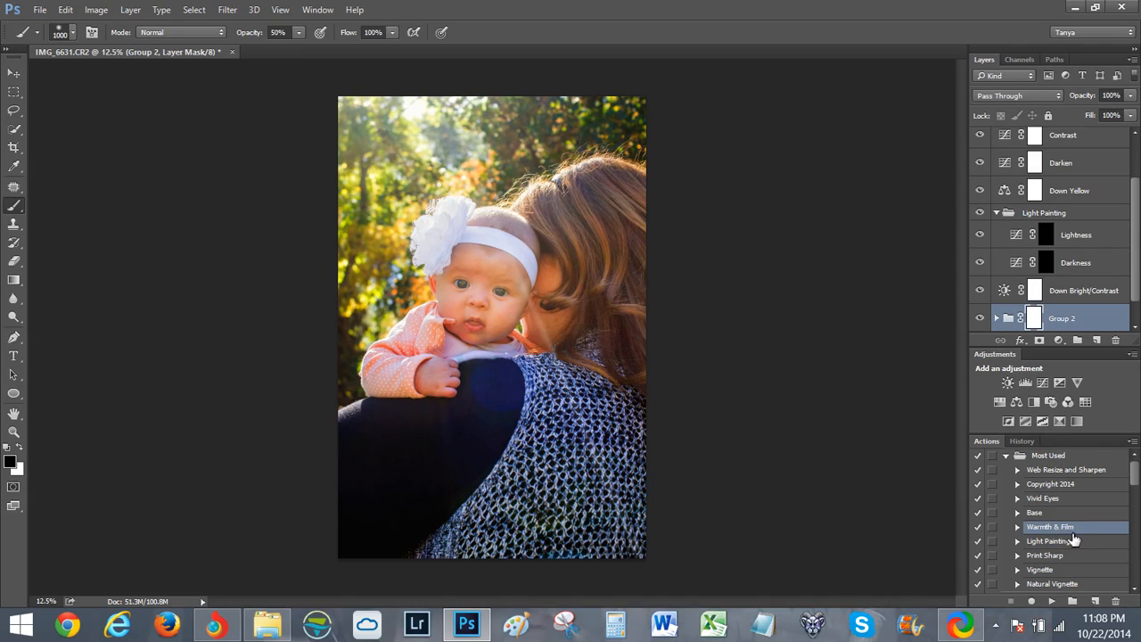
scroll(1024, 306, "down", 1)
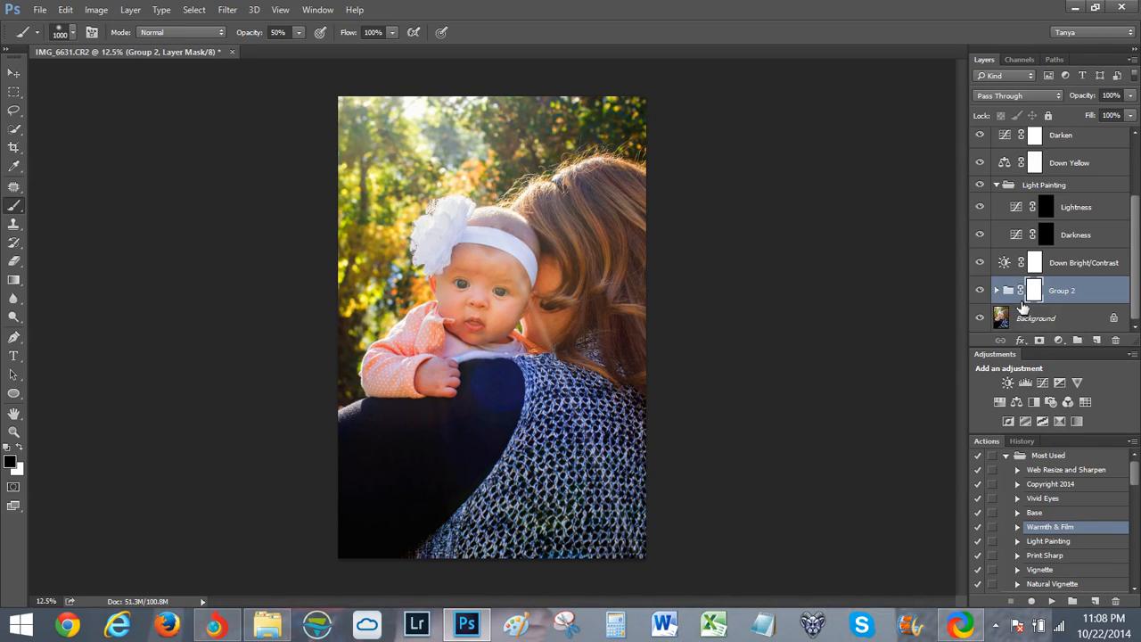
left_click(997, 292)
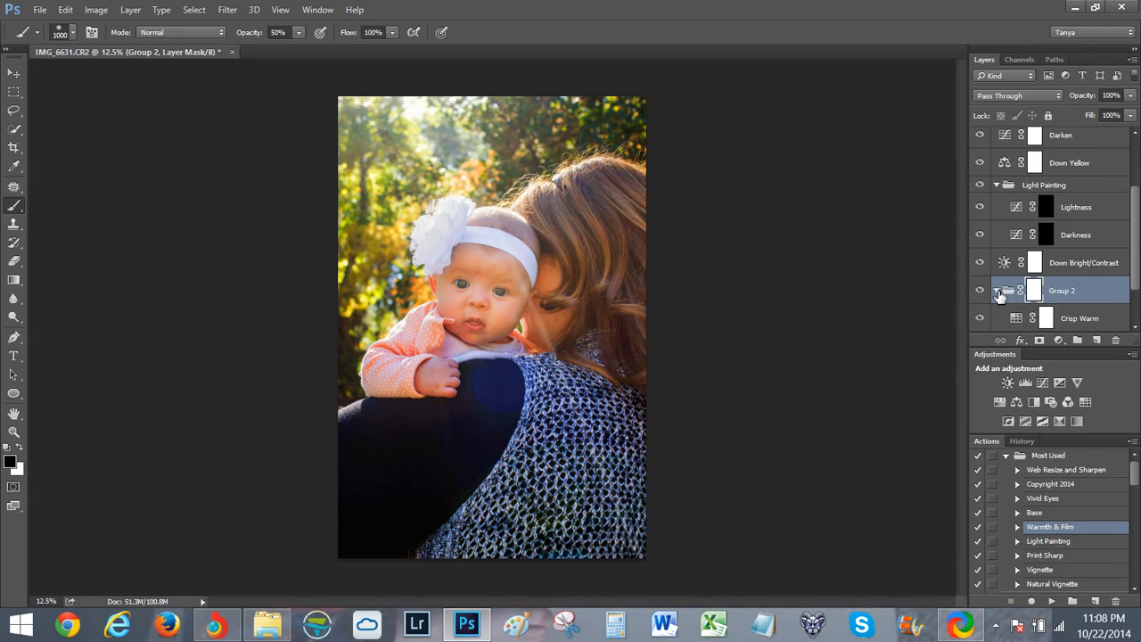
scroll(1008, 294, "down", 2)
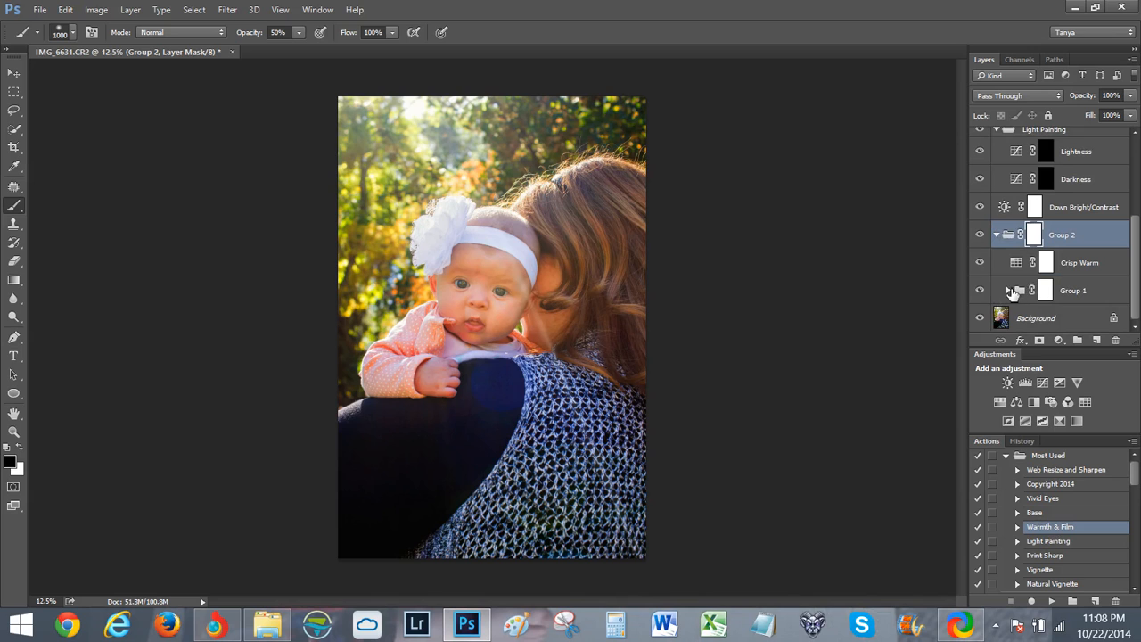
left_click(1011, 291)
scroll(1012, 294, "down", 5)
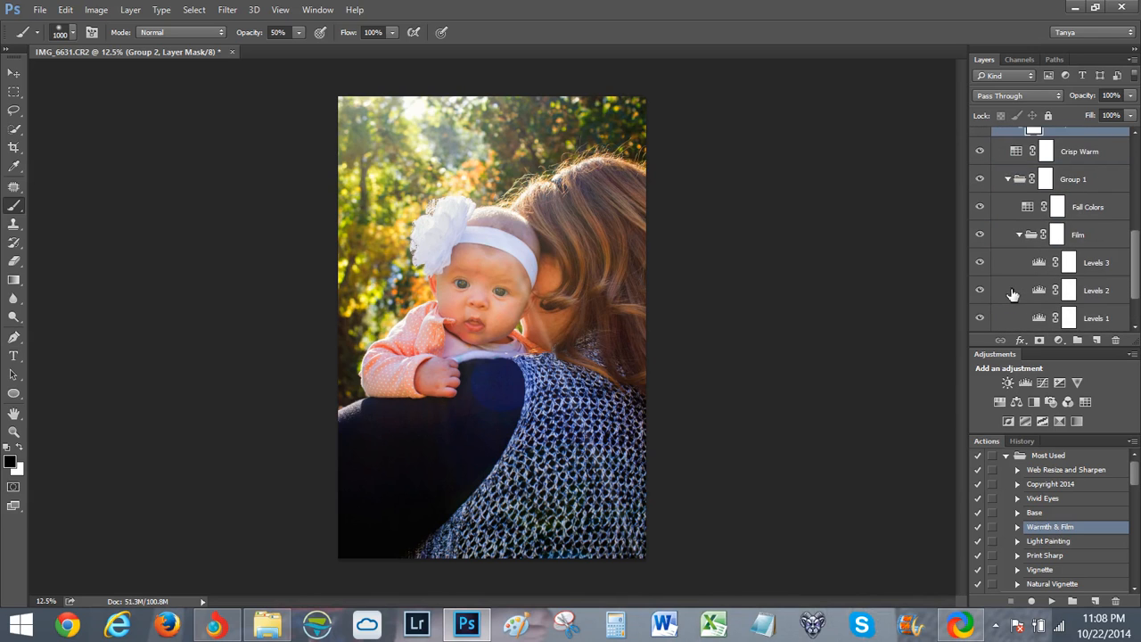
scroll(1025, 214, "down", 1)
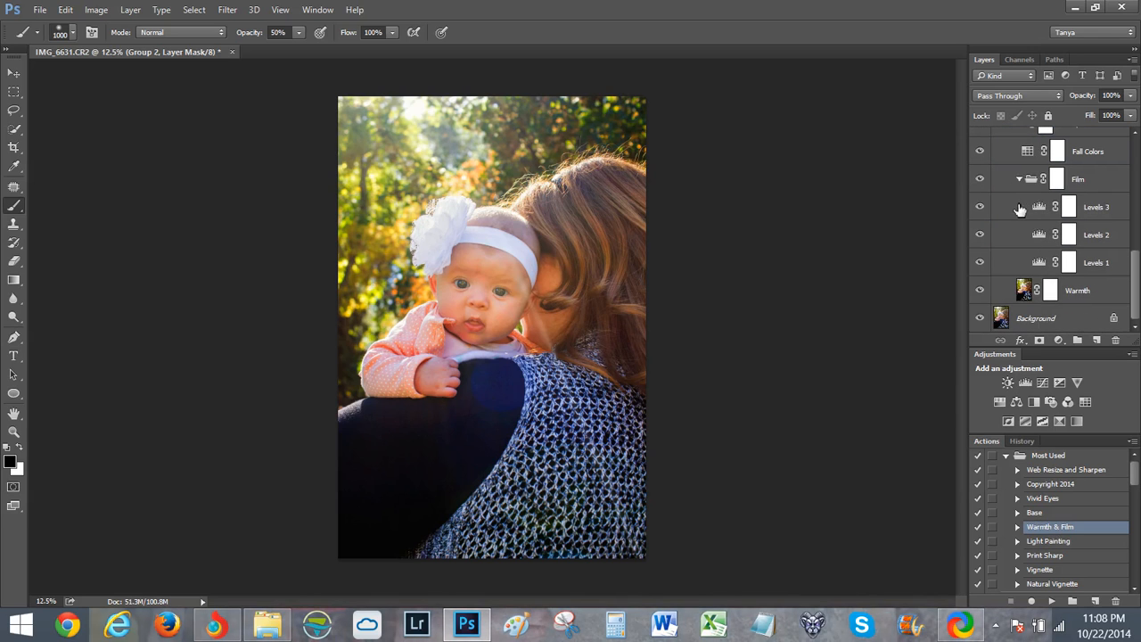
scroll(1030, 267, "up", 2)
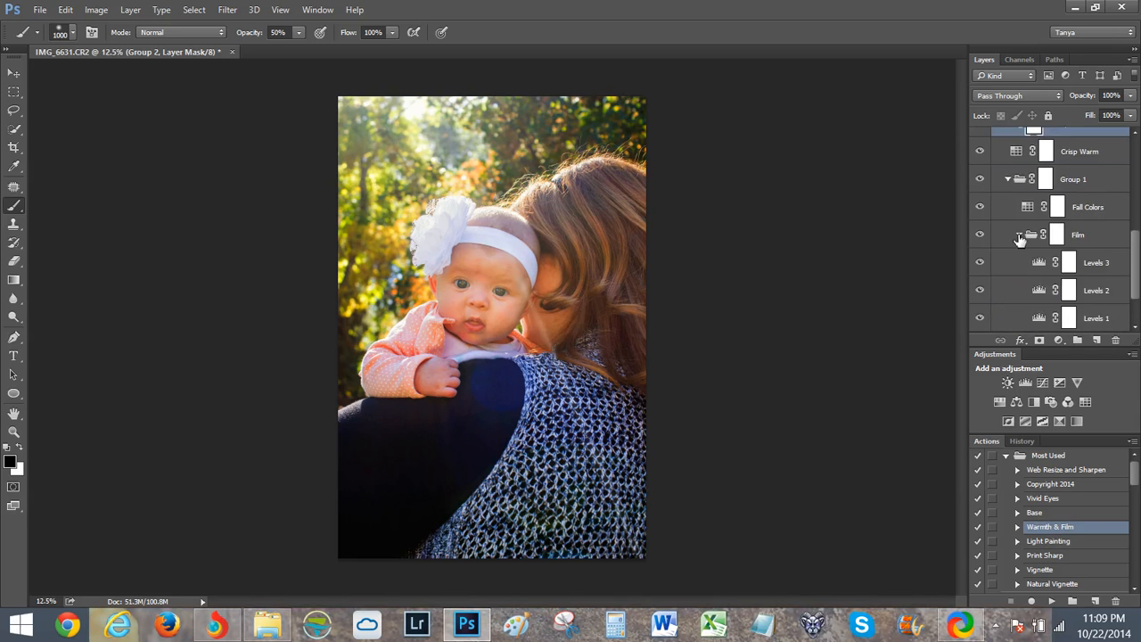
Collapse the Film group and compare the photo with and without it, leaving the group hidden.
left_click(1020, 236)
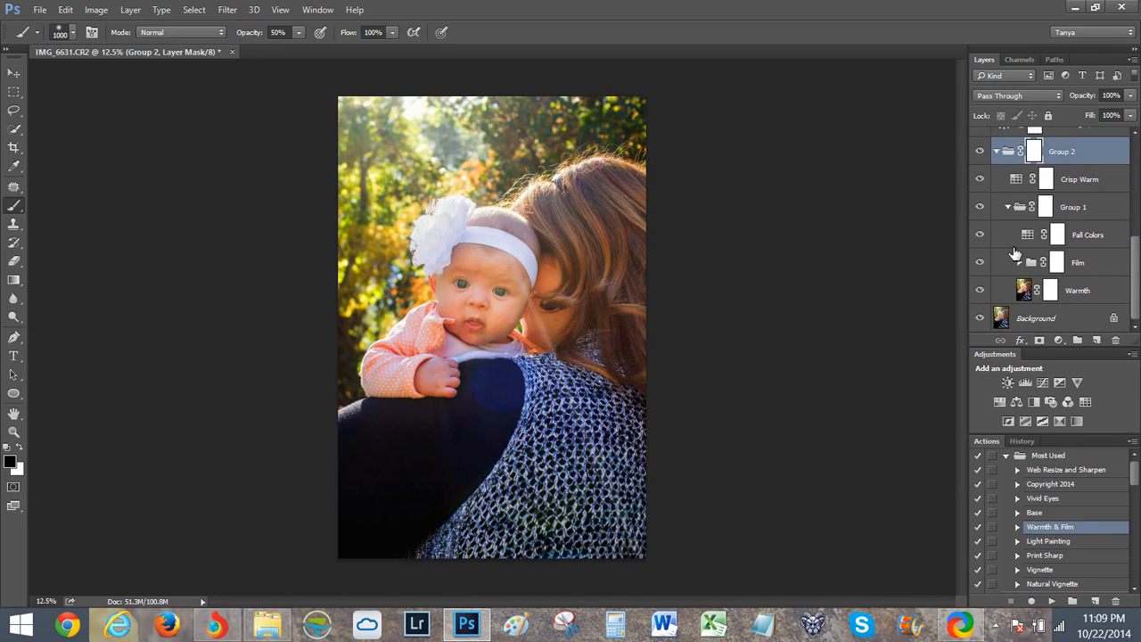
left_click(980, 263)
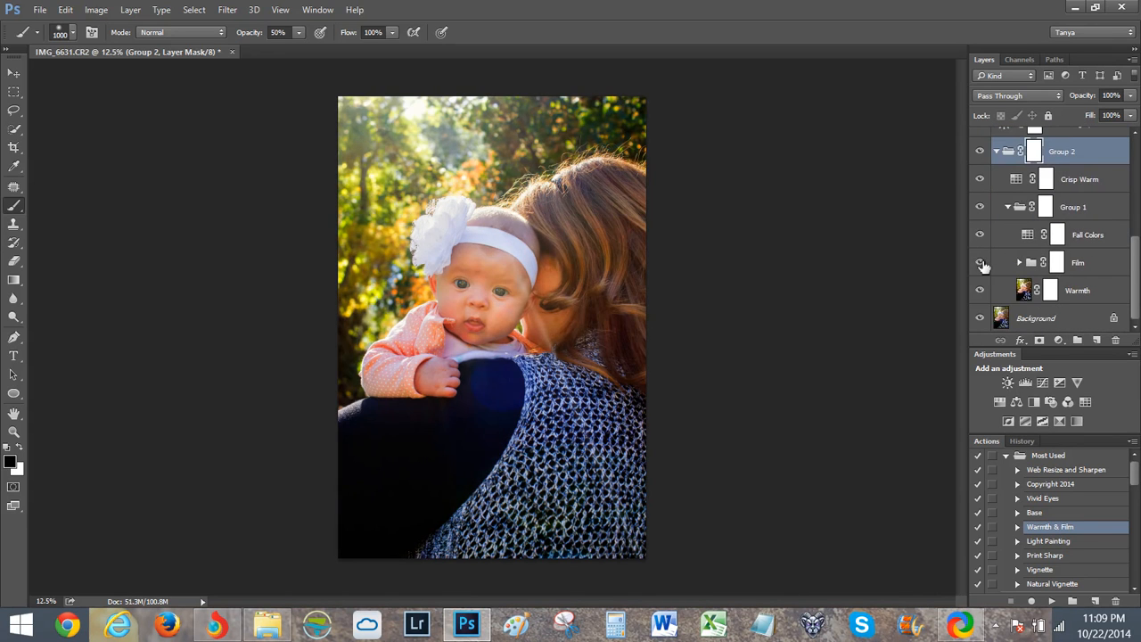
left_click(980, 263)
left_click(980, 263)
left_click(980, 263)
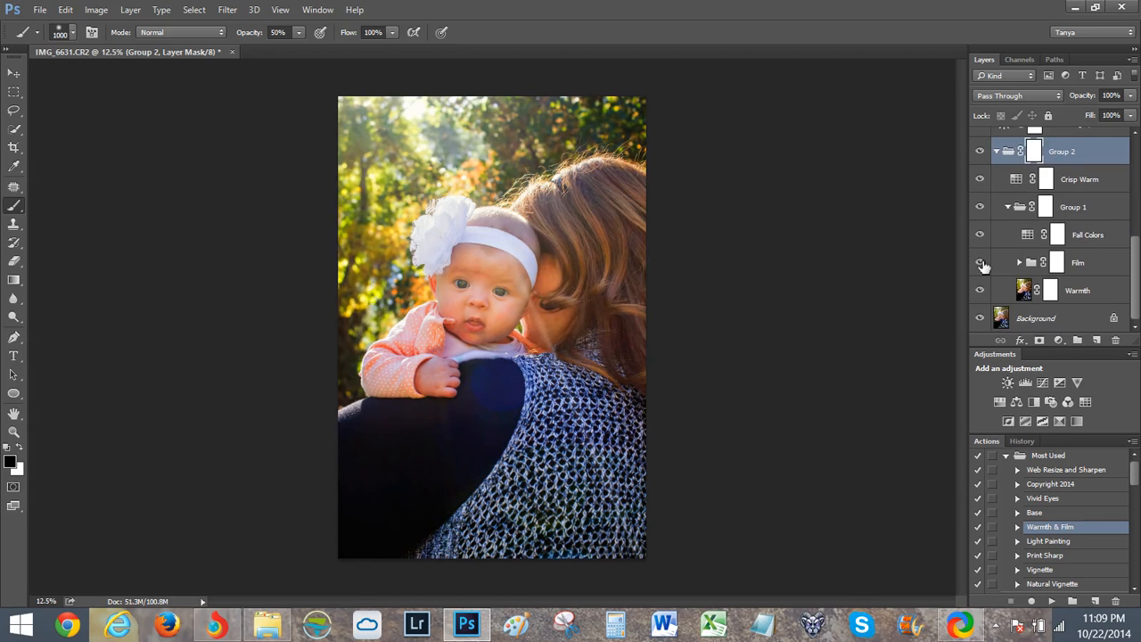
left_click(980, 263)
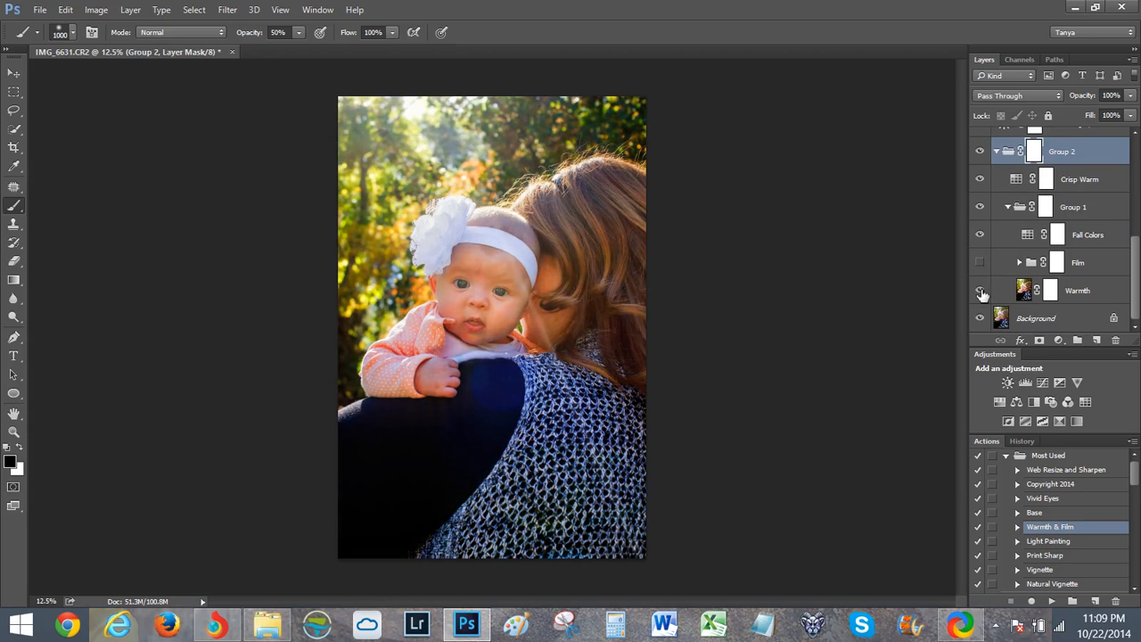
Collapse Group 1 and Group 2, and hide Group 2, Down Bright/Contrast and the Light Painting group.
scroll(991, 259, "up", 2)
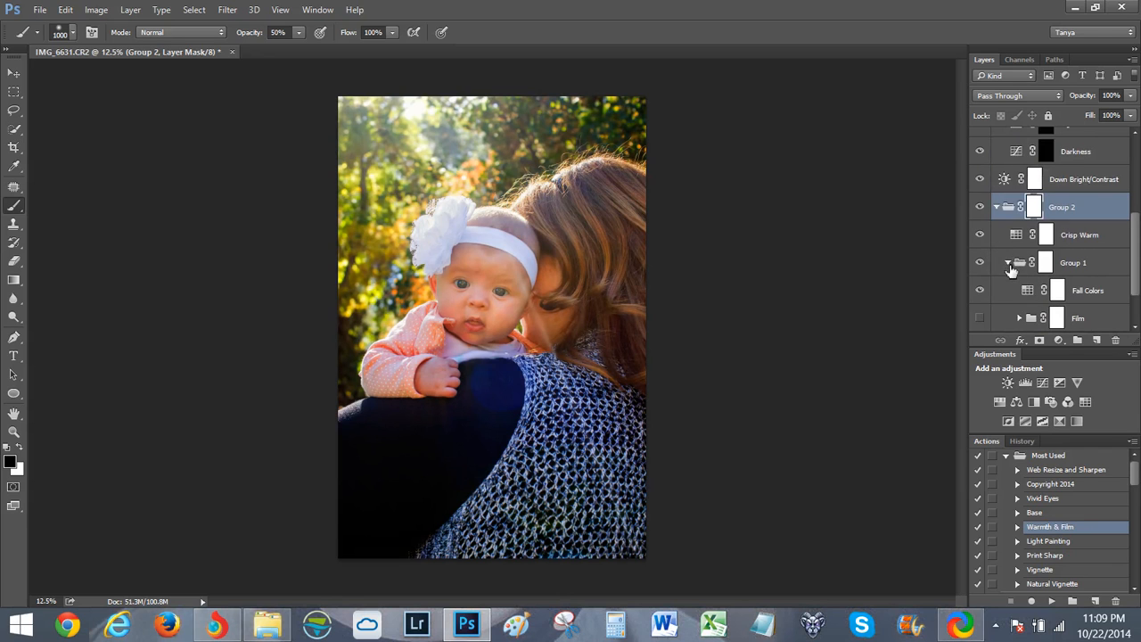
left_click(1008, 264)
left_click(1011, 267)
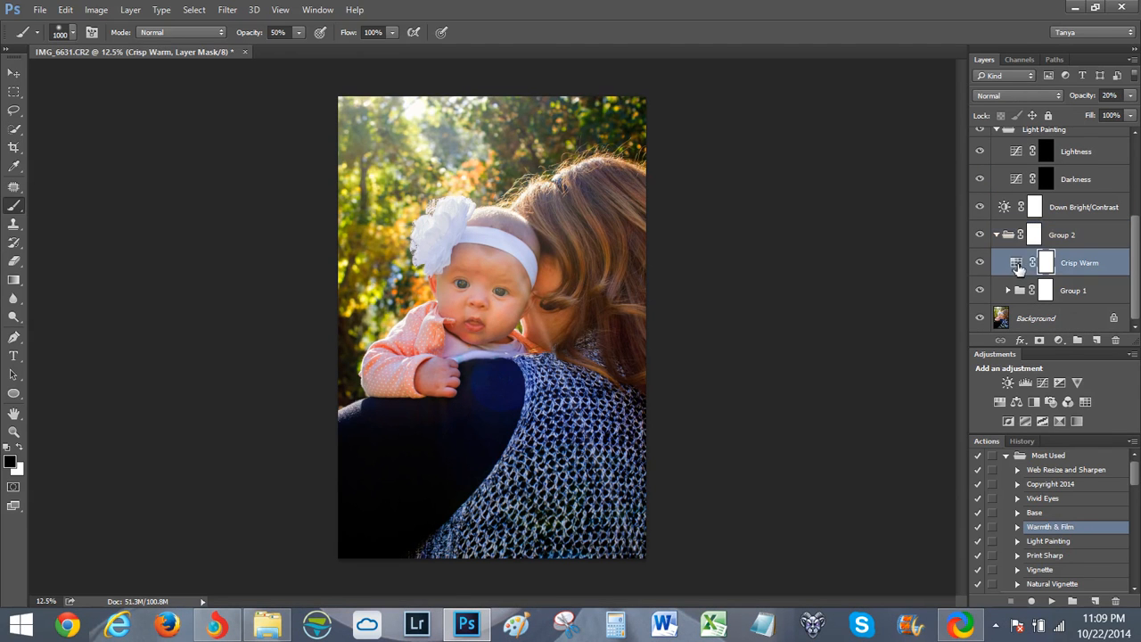
left_click(998, 236)
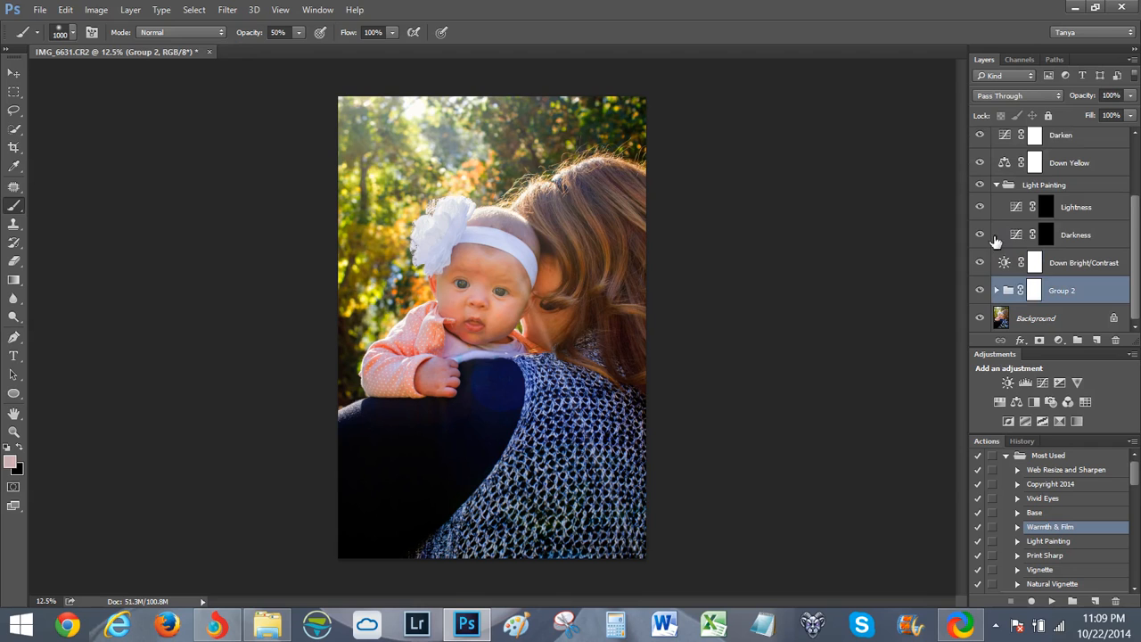
left_click(981, 291)
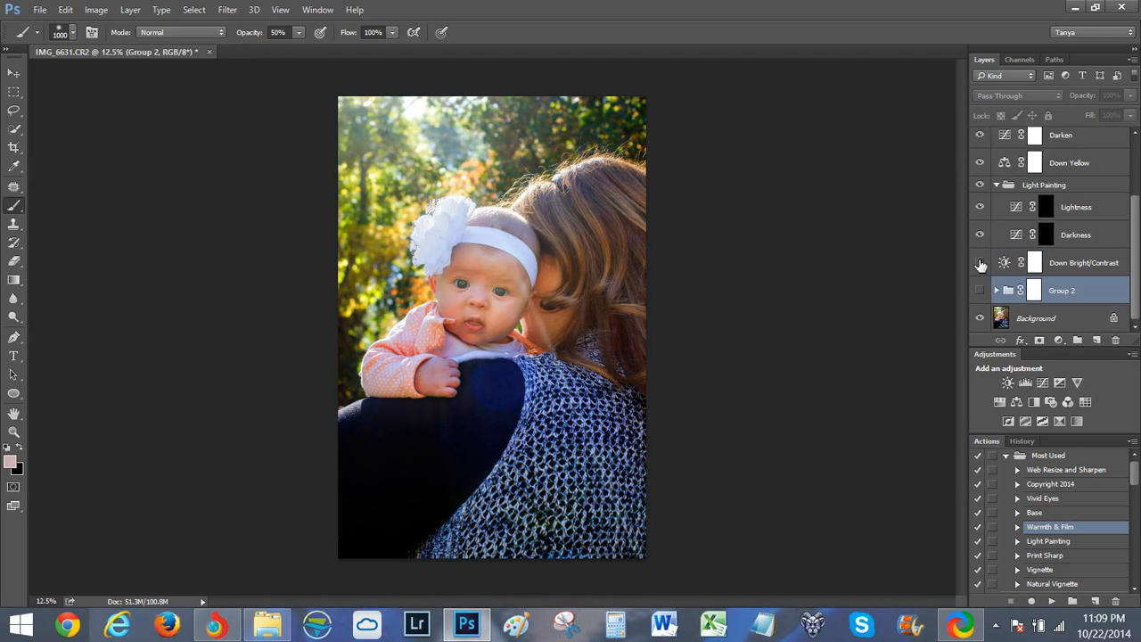
left_click(980, 265)
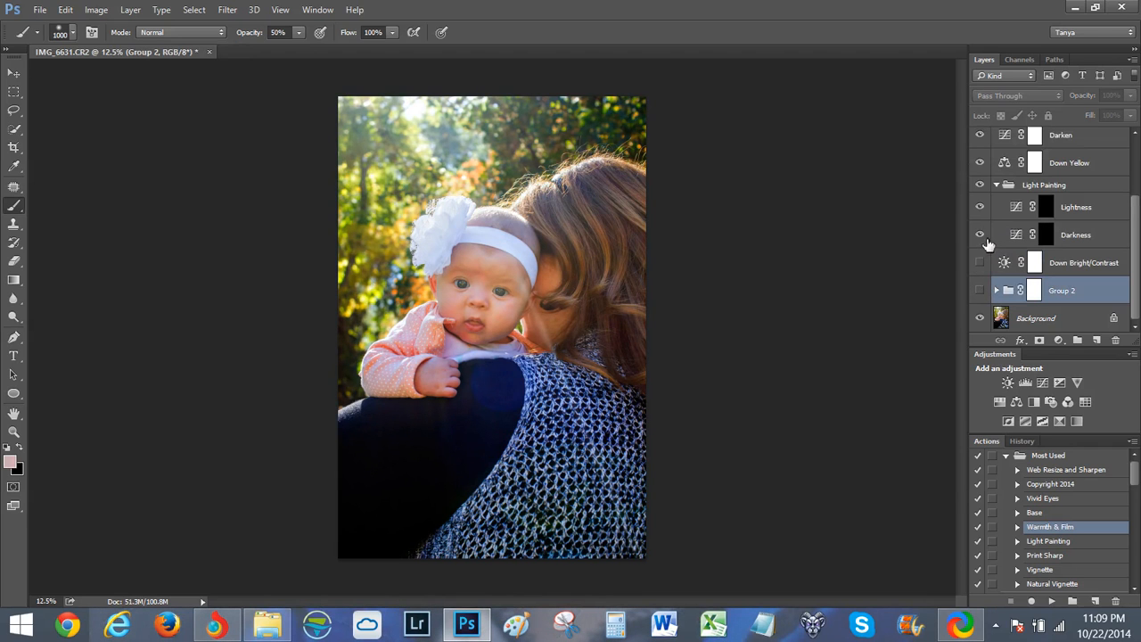
left_click(981, 186)
scroll(983, 218, "up", 2)
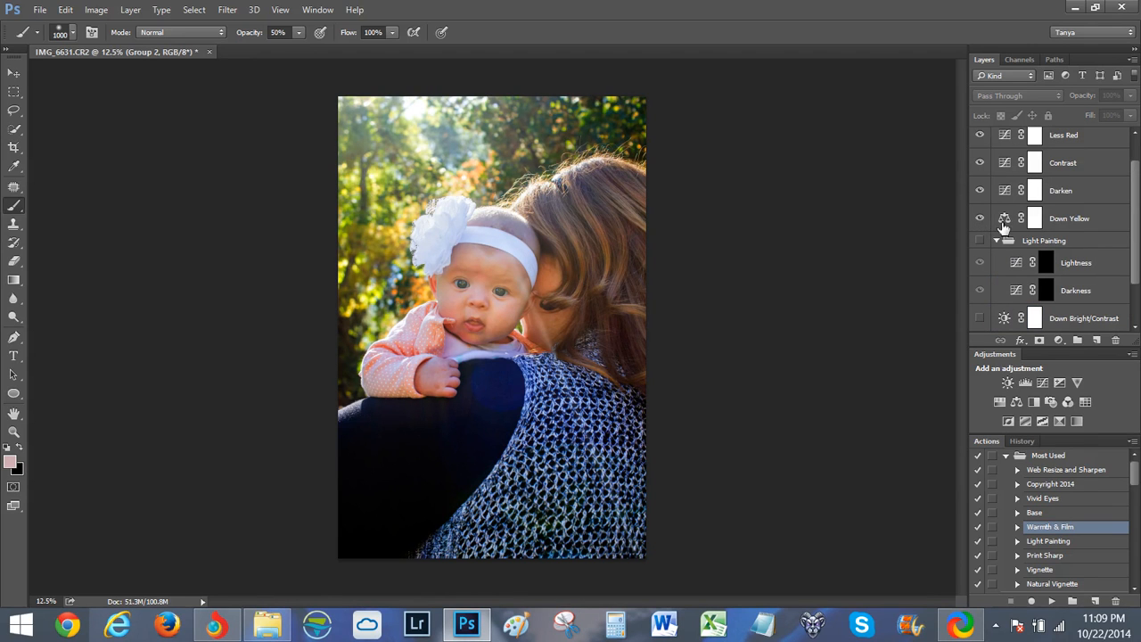
Hide the Down Yellow layer and delete all layers and groups from Down Yellow down to Group 2.
left_click(1005, 223)
left_click(983, 220)
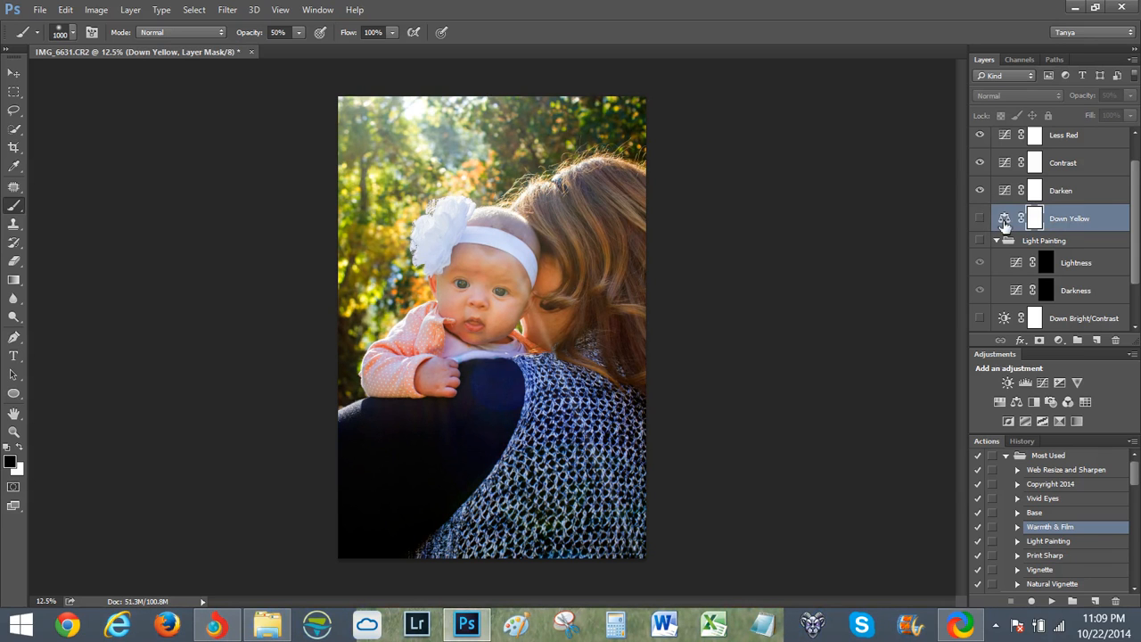
scroll(1005, 225, "down", 1)
left_click(1079, 294, "shift")
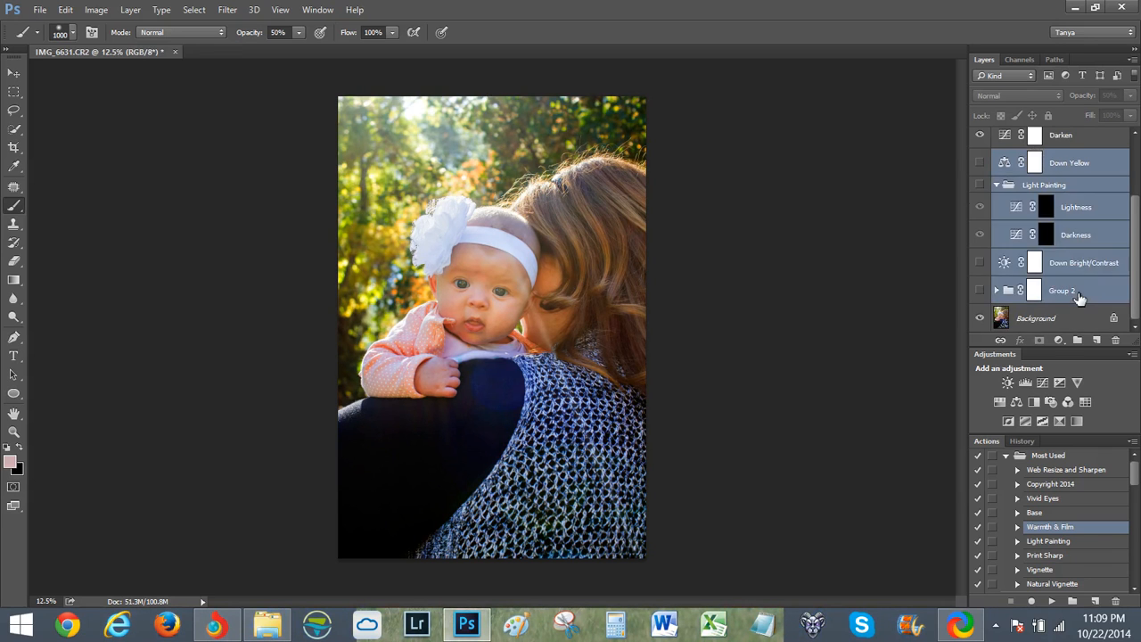
key("Delete")
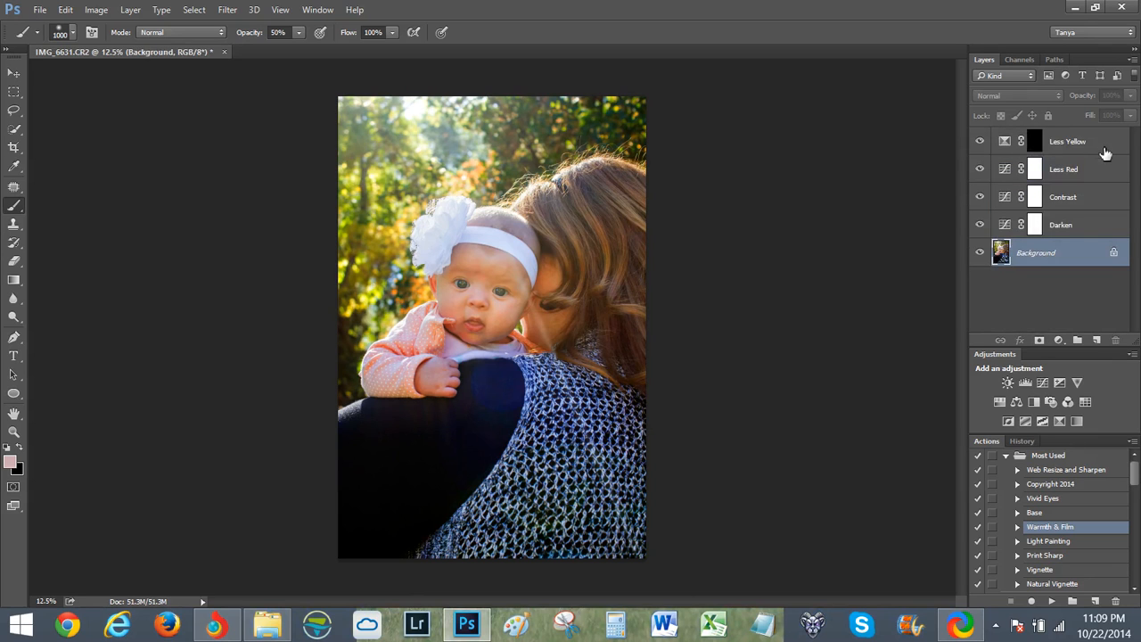
Select the Darken layer briefly, then review the Contrast layer's curve and presets and check its effect without changing it.
left_click(1073, 219)
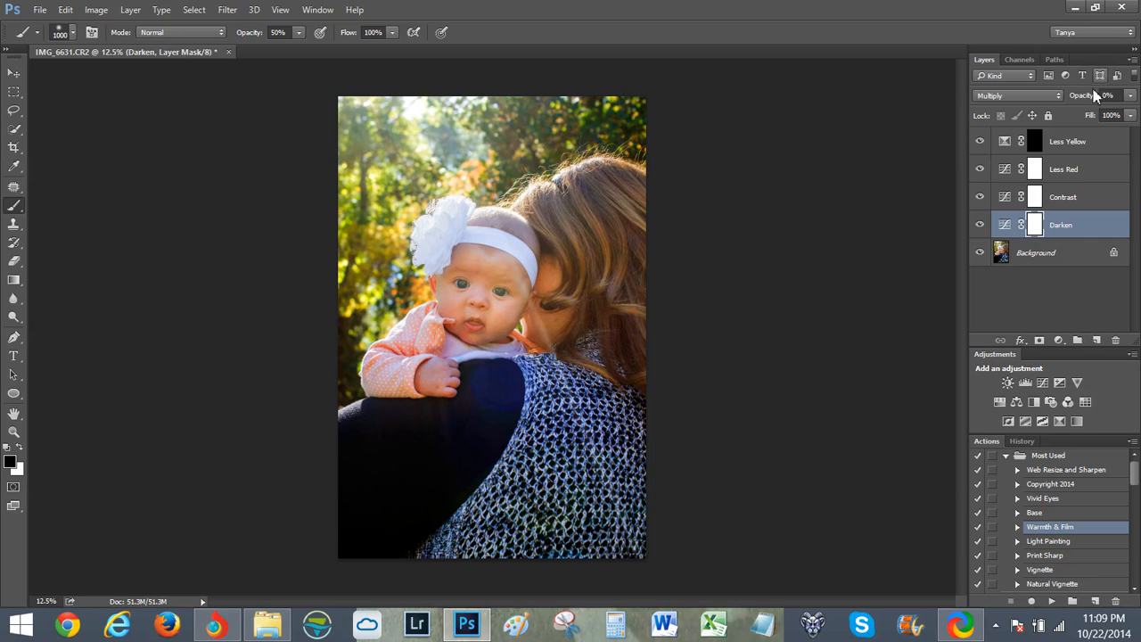
left_click(1077, 199)
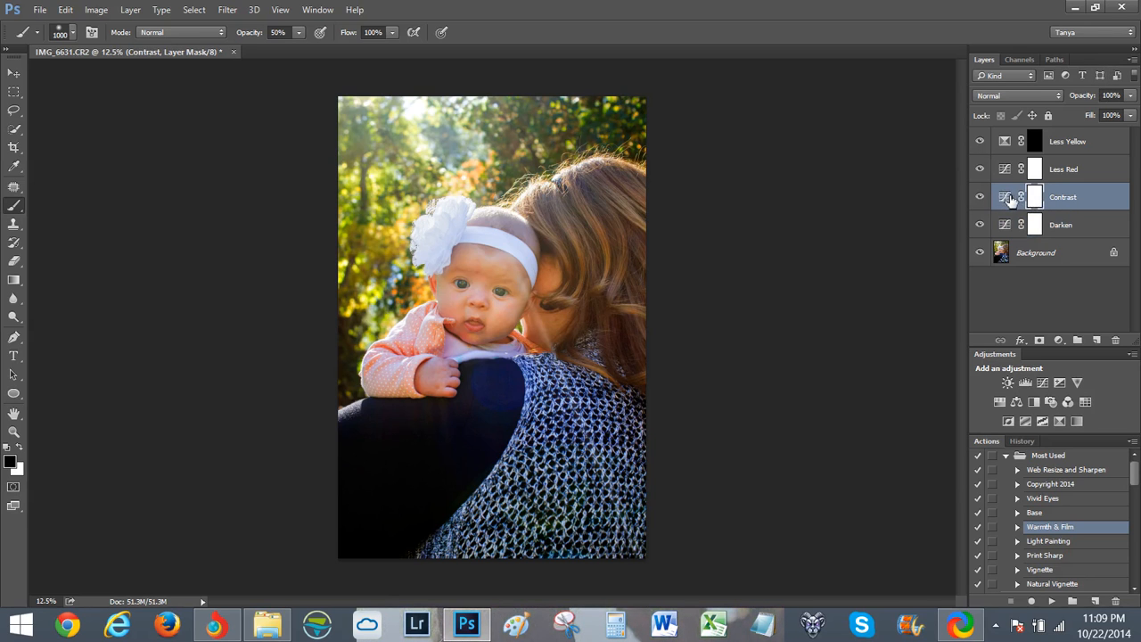
double_click(1005, 198)
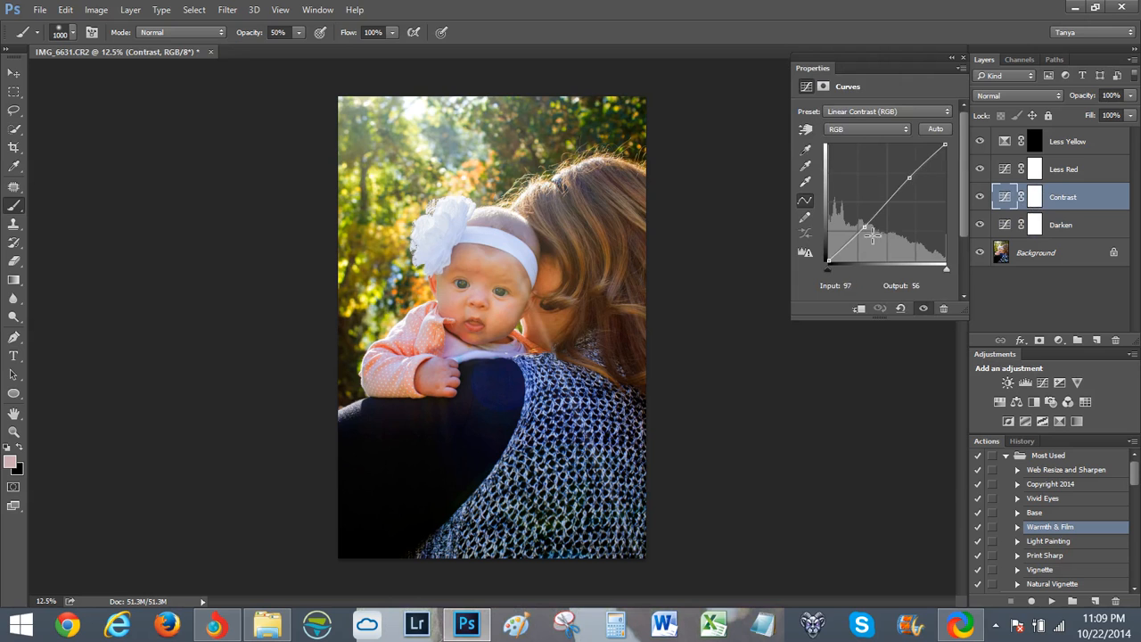
left_click(856, 114)
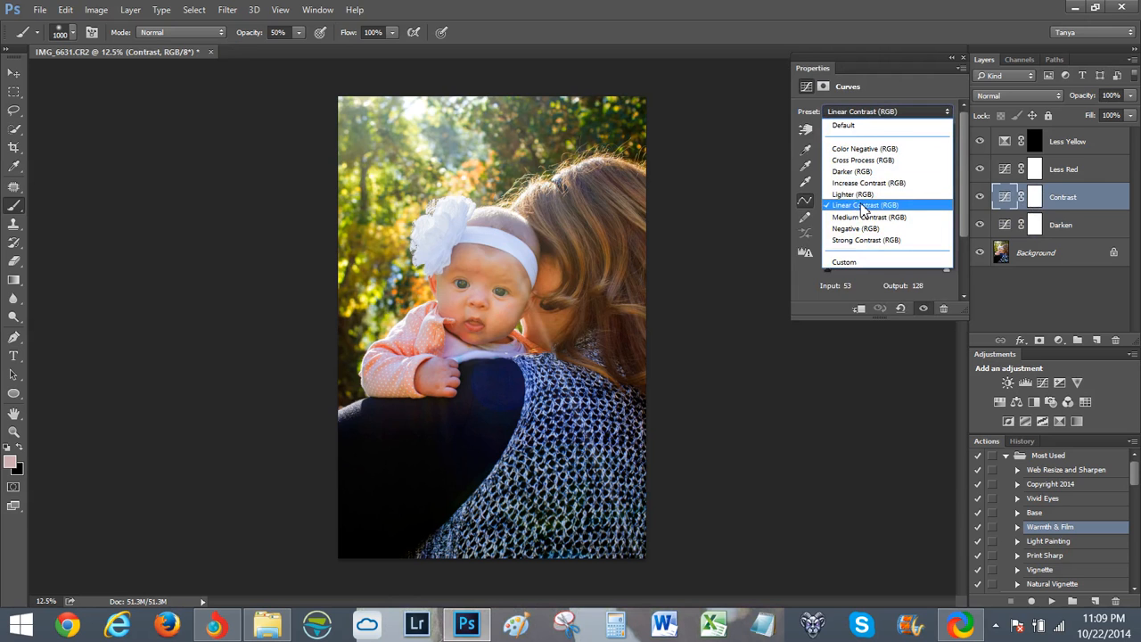
left_click(905, 111)
left_click(962, 59)
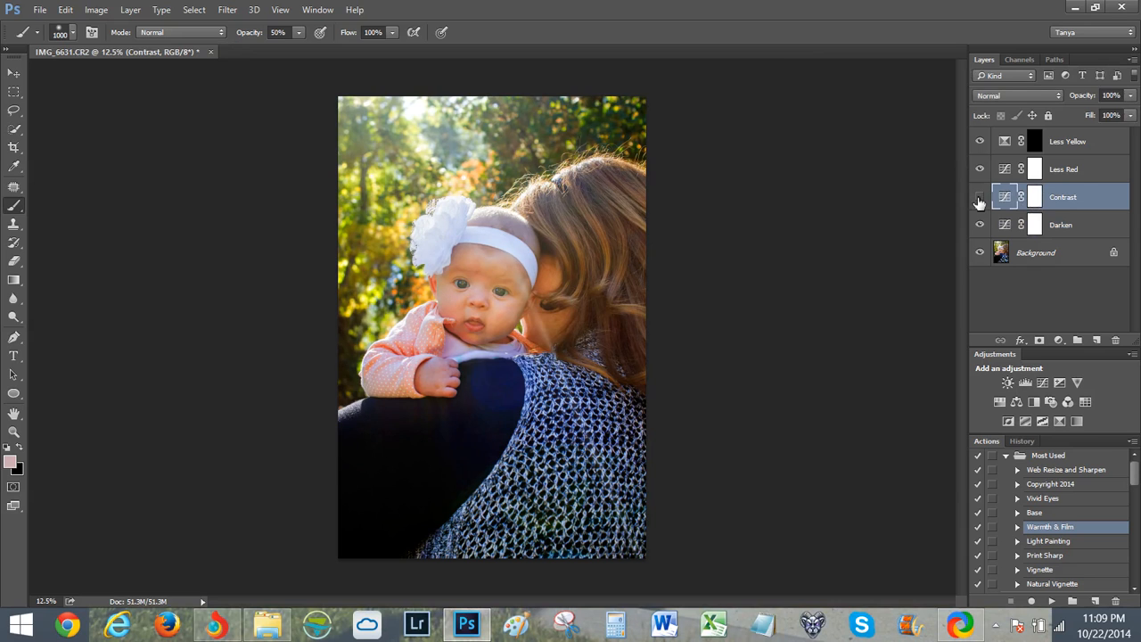
left_click(980, 199)
Examine the Less Red layer's Red channel curve and compare the photo with and without the layer.
double_click(1004, 170)
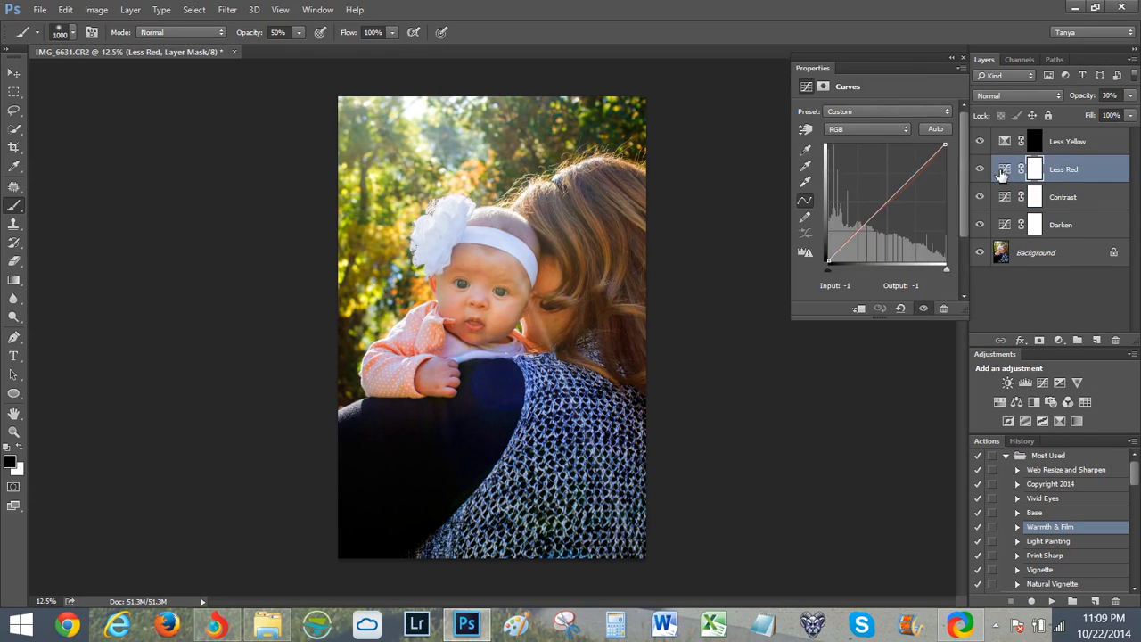
left_click(903, 130)
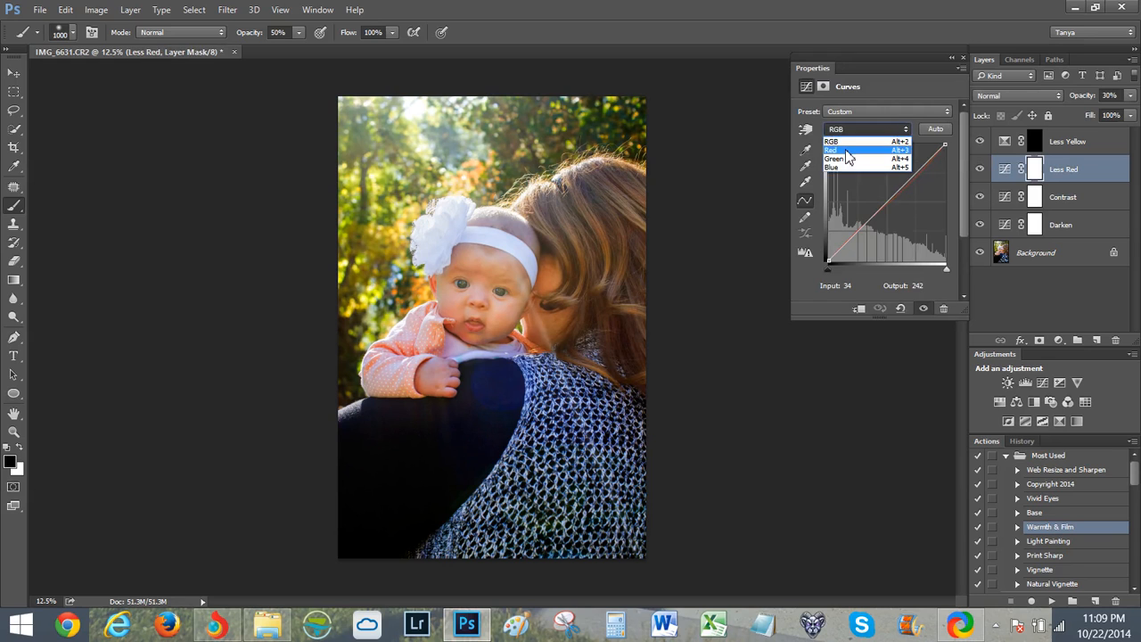
left_click(858, 145)
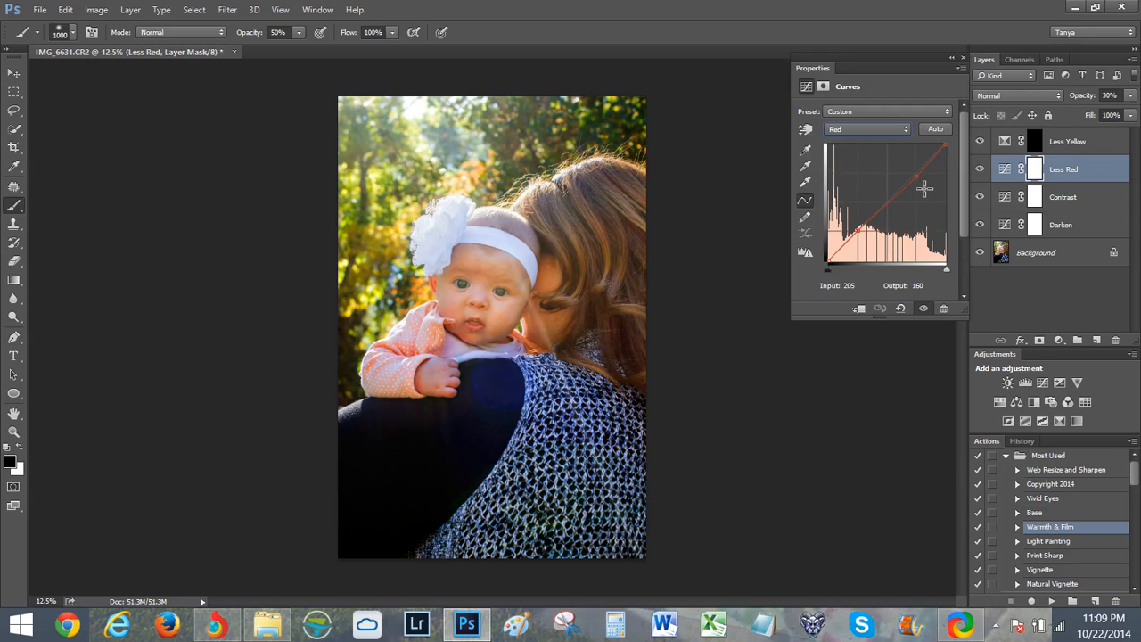
left_click(964, 58)
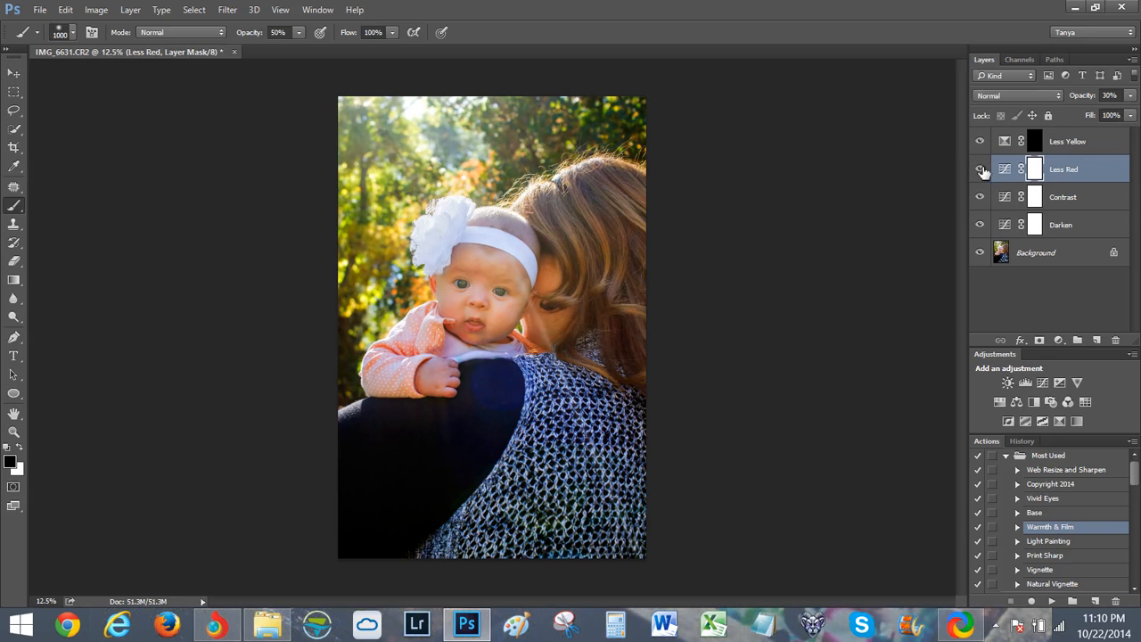
left_click(980, 170)
left_click(981, 170)
Compare the Less Red layer's effect at 100% opacity and set its opacity to 59%.
left_click_drag(1082, 100, 1135, 108)
left_click(982, 169)
left_click(982, 170)
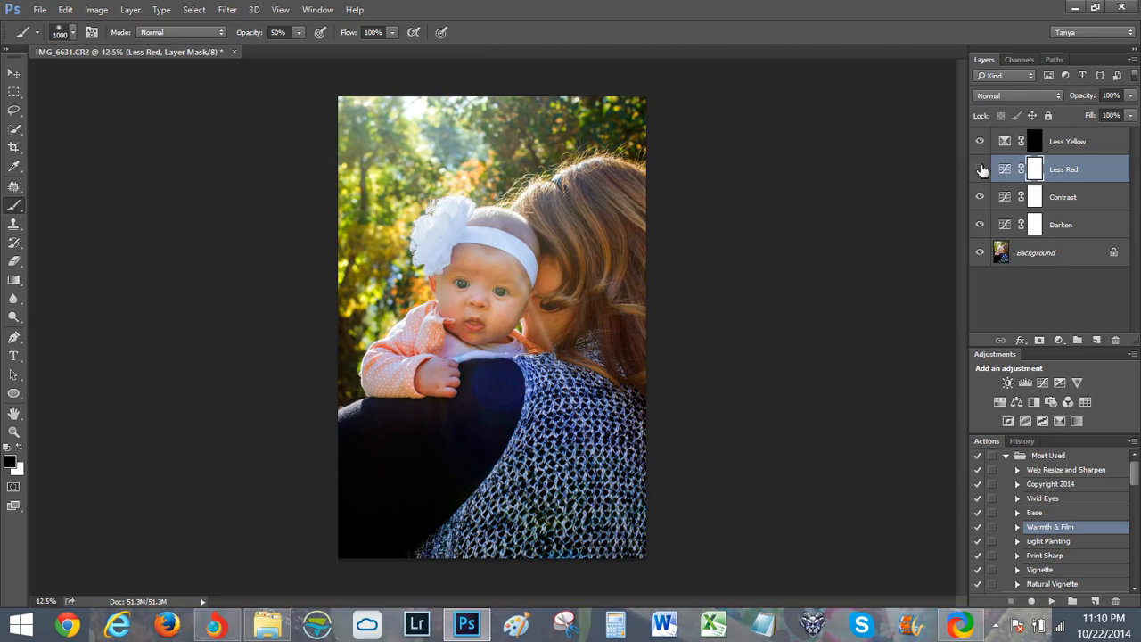
left_click(981, 170)
left_click(982, 169)
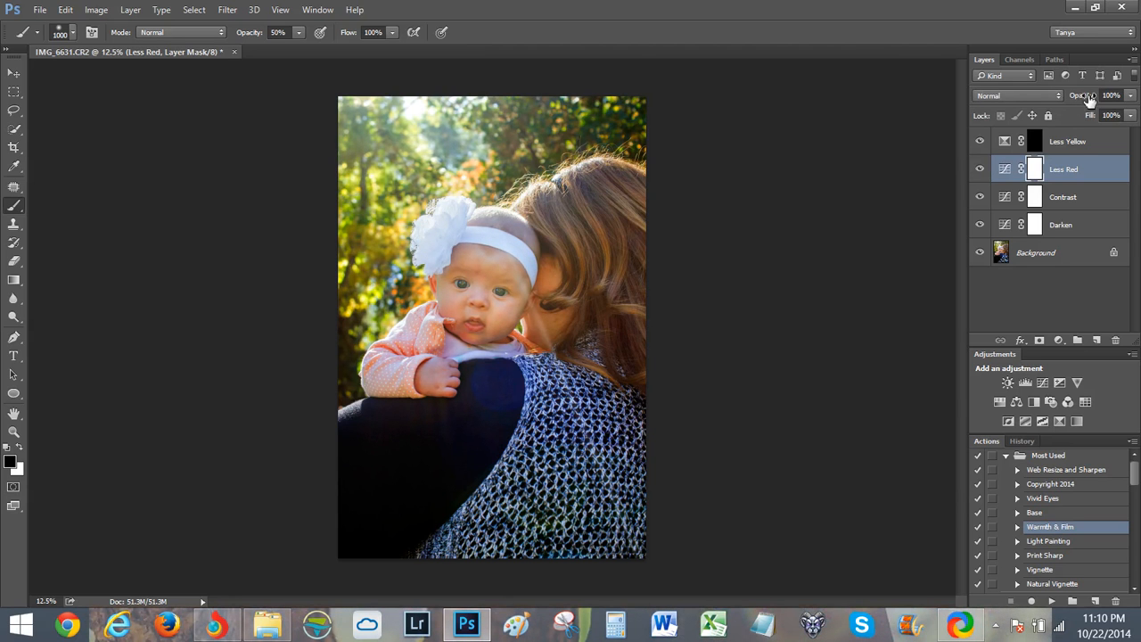
left_click_drag(1082, 101, 1060, 101)
left_click(1036, 142)
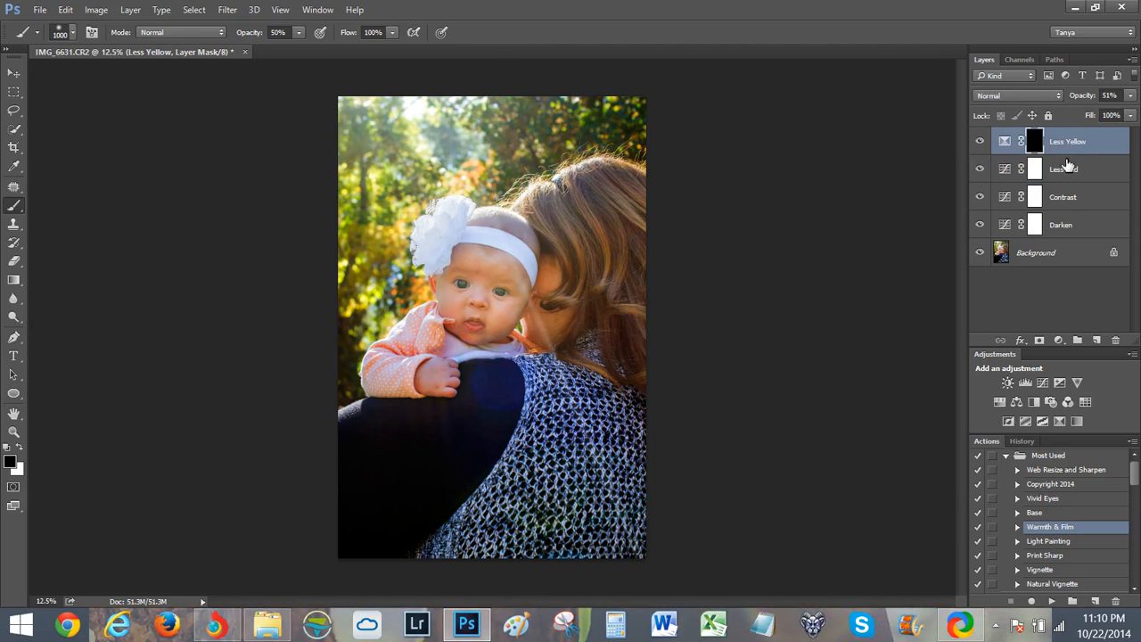
left_click(1066, 161)
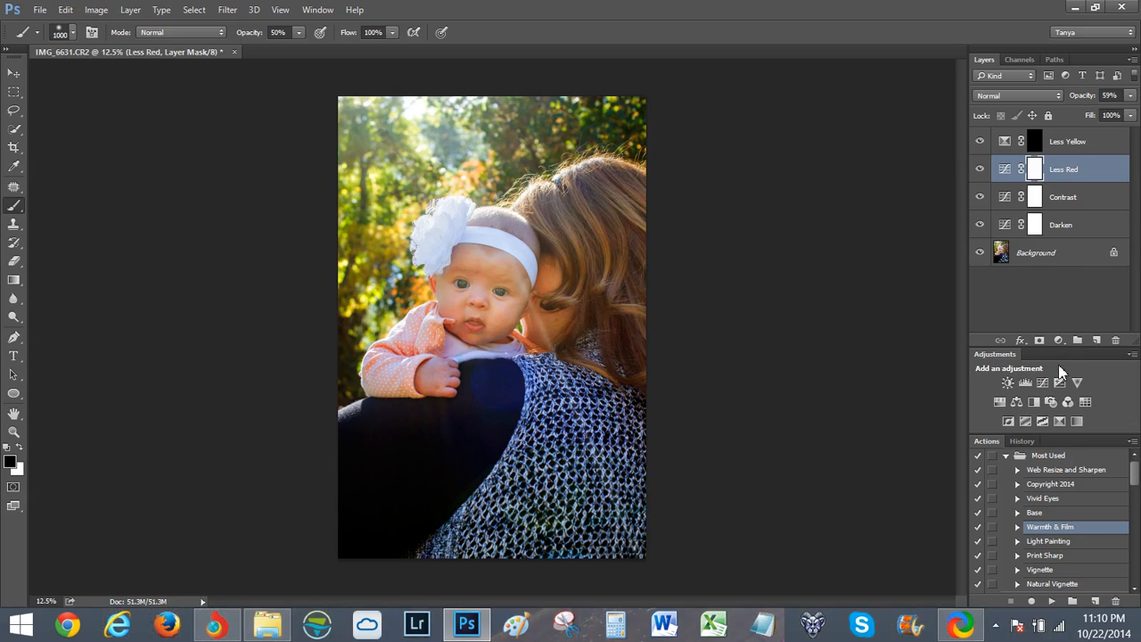
left_click(96, 10)
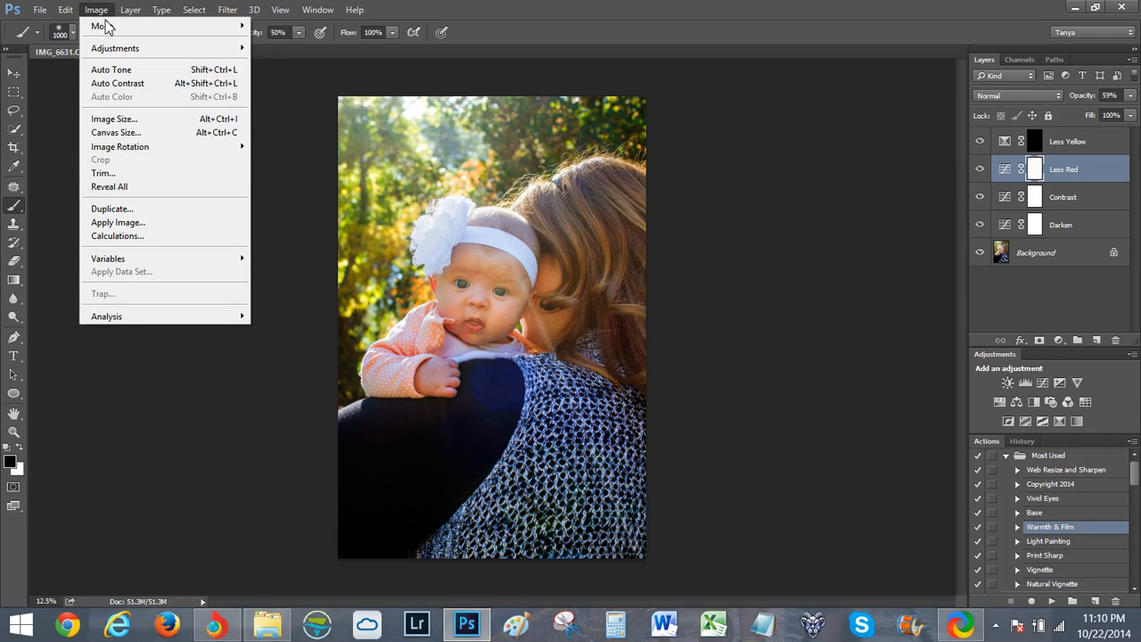
mouse_move(126, 49)
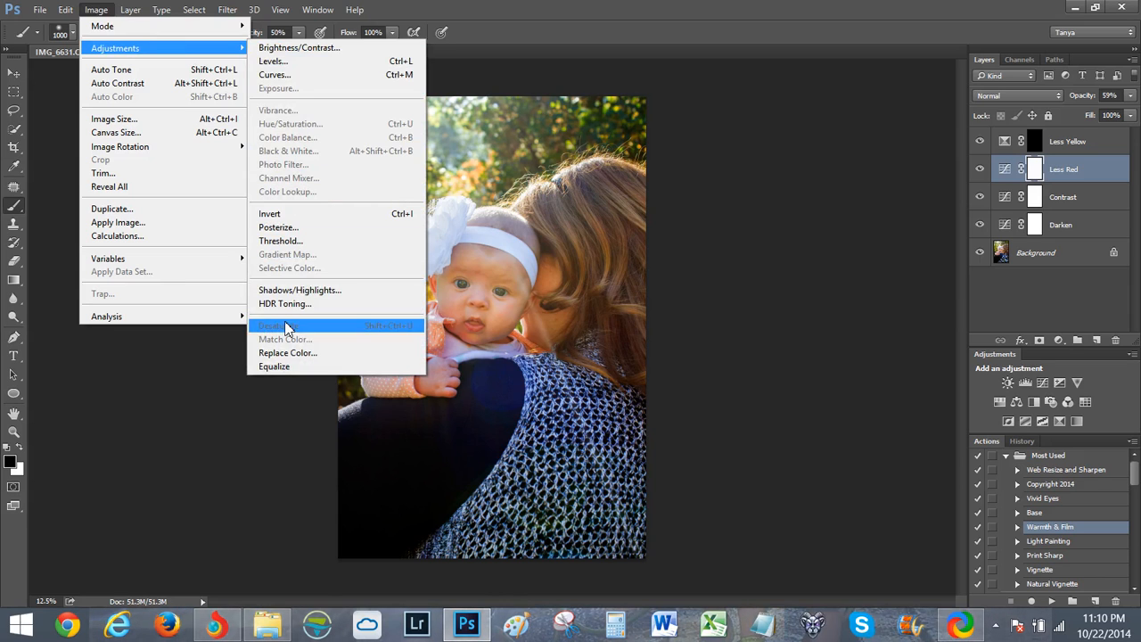
left_click(87, 15)
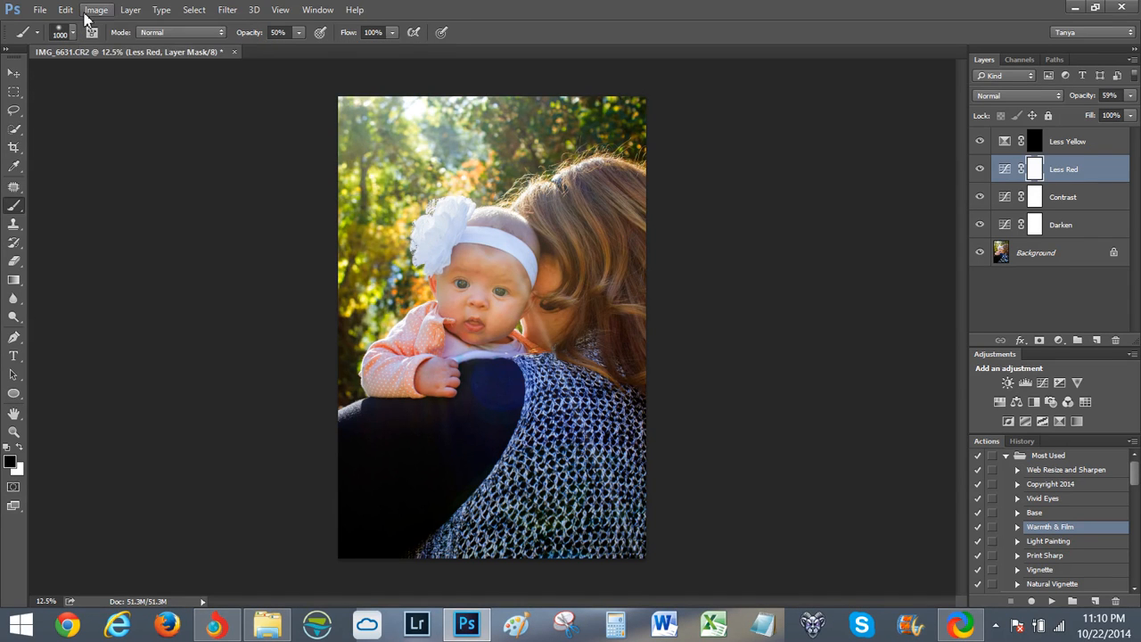
left_click(230, 11)
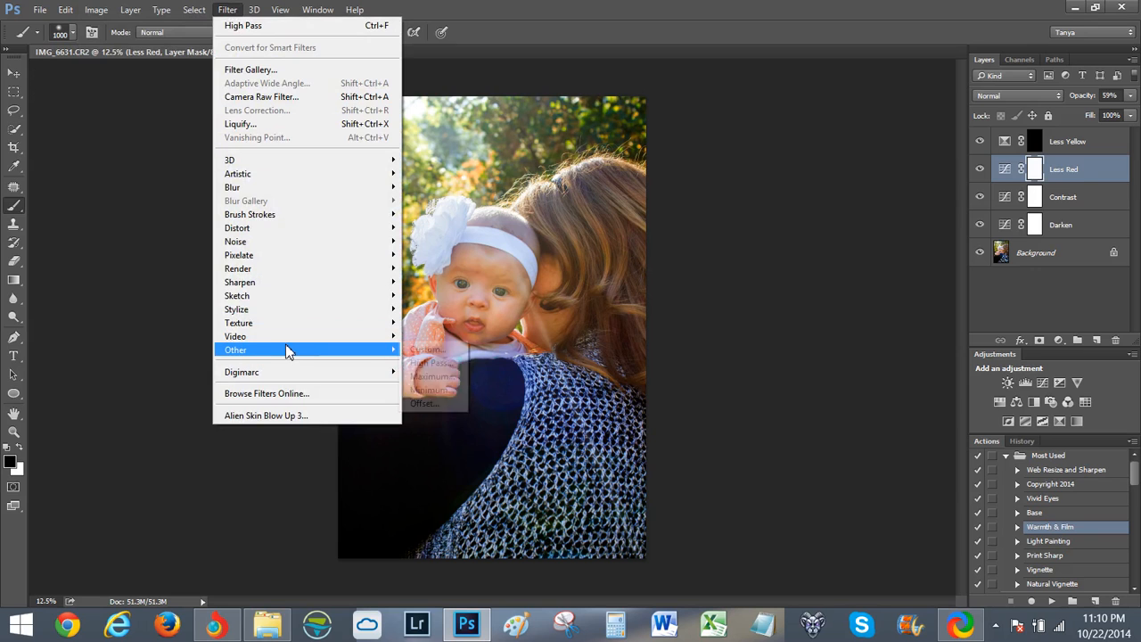
mouse_move(295, 343)
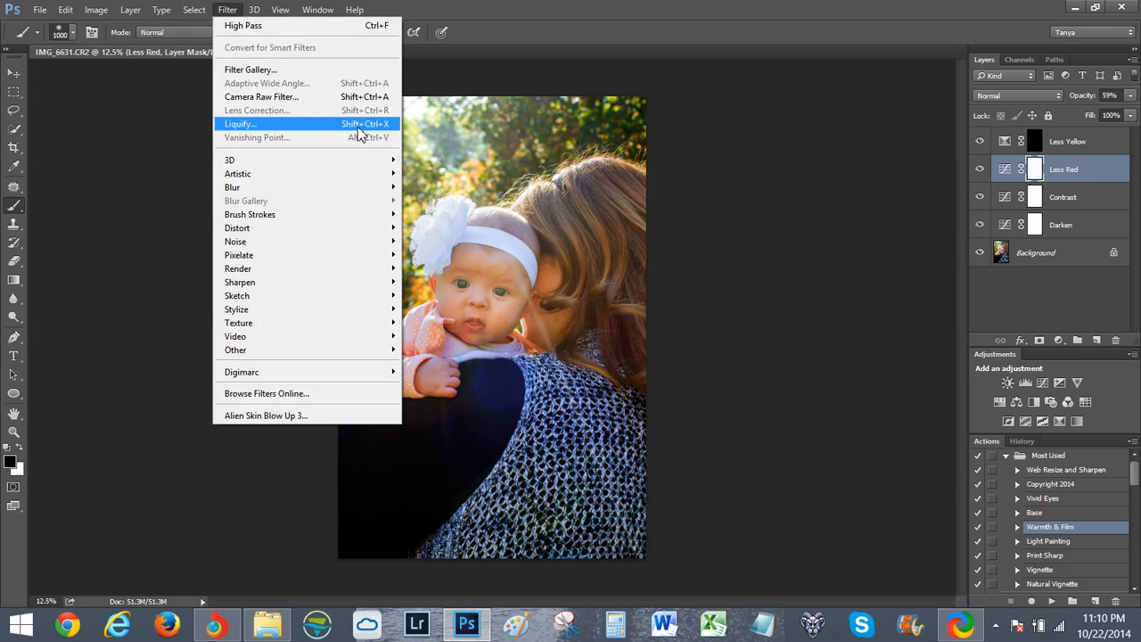
left_click(230, 12)
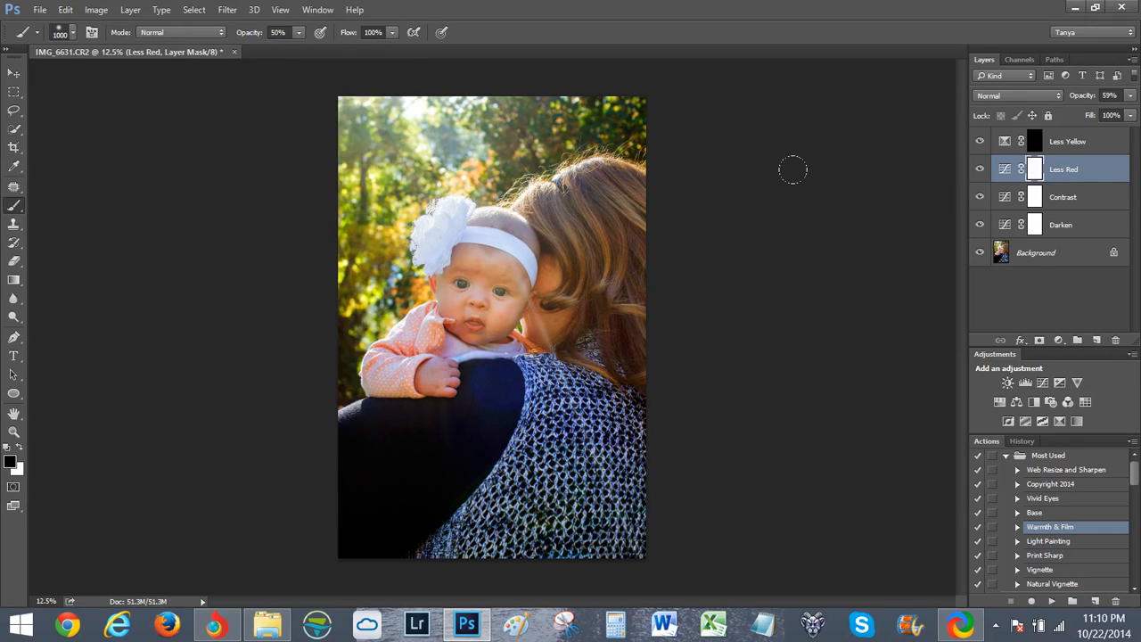
Add a Color Lookup adjustment layer above Less Red and apply the filmstock_50.3dl 3D LUT.
left_click(1085, 401)
left_click(916, 111)
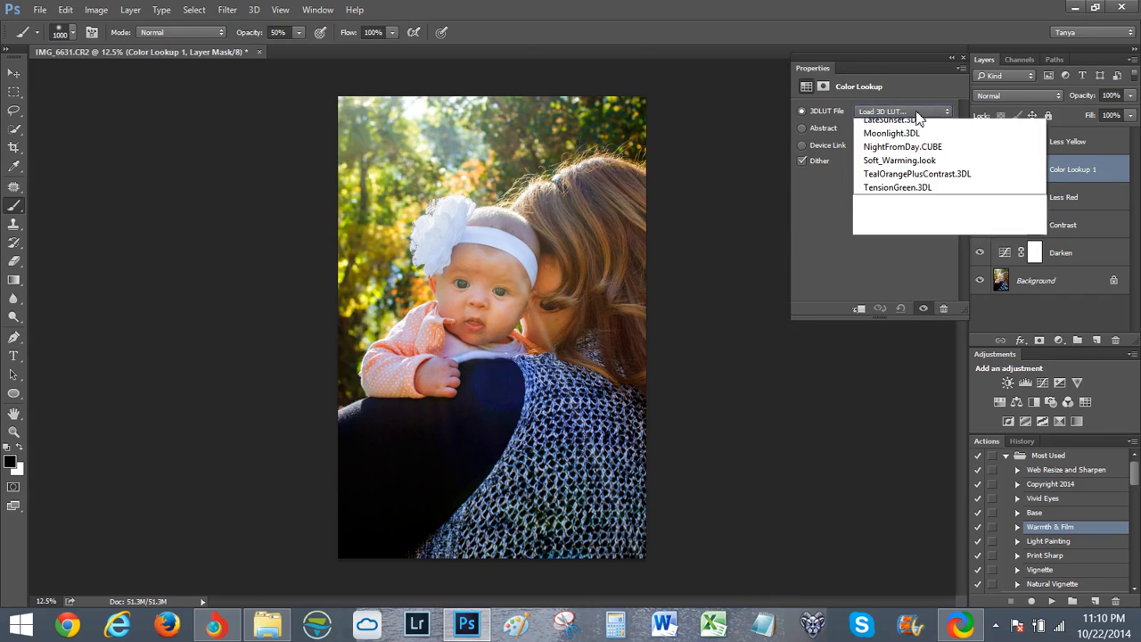
left_click(916, 110)
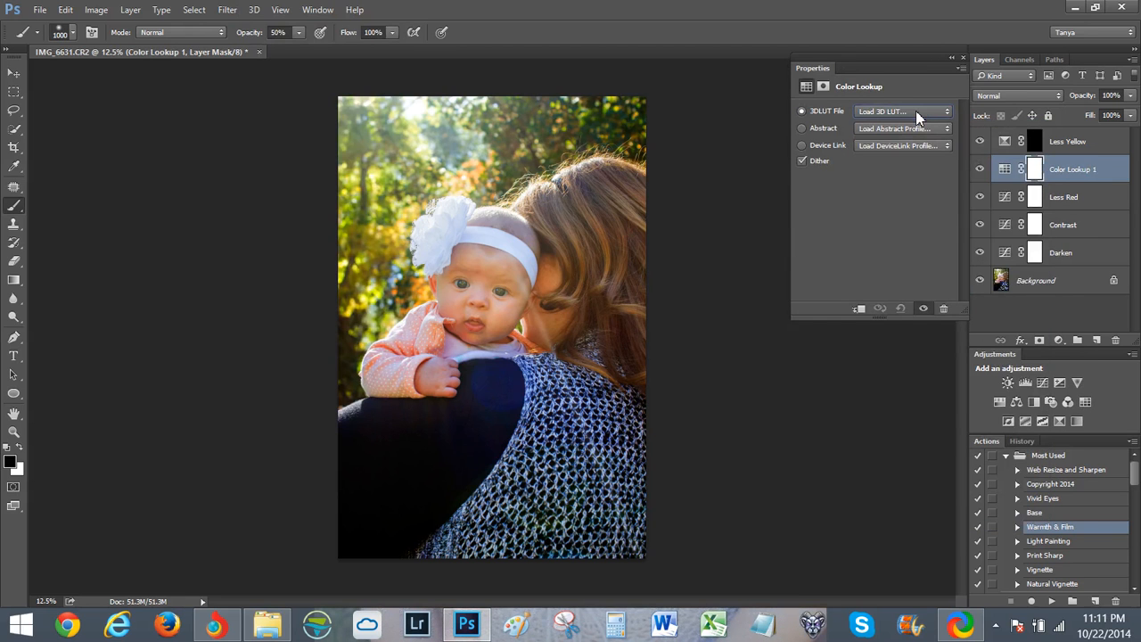
key("Down")
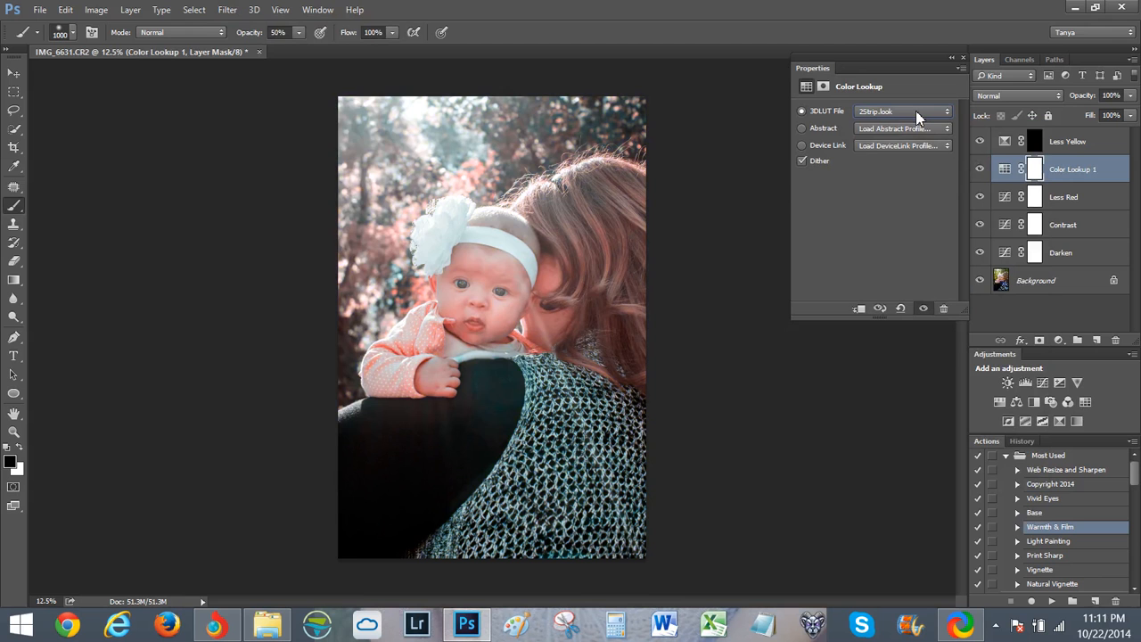
key("Down")
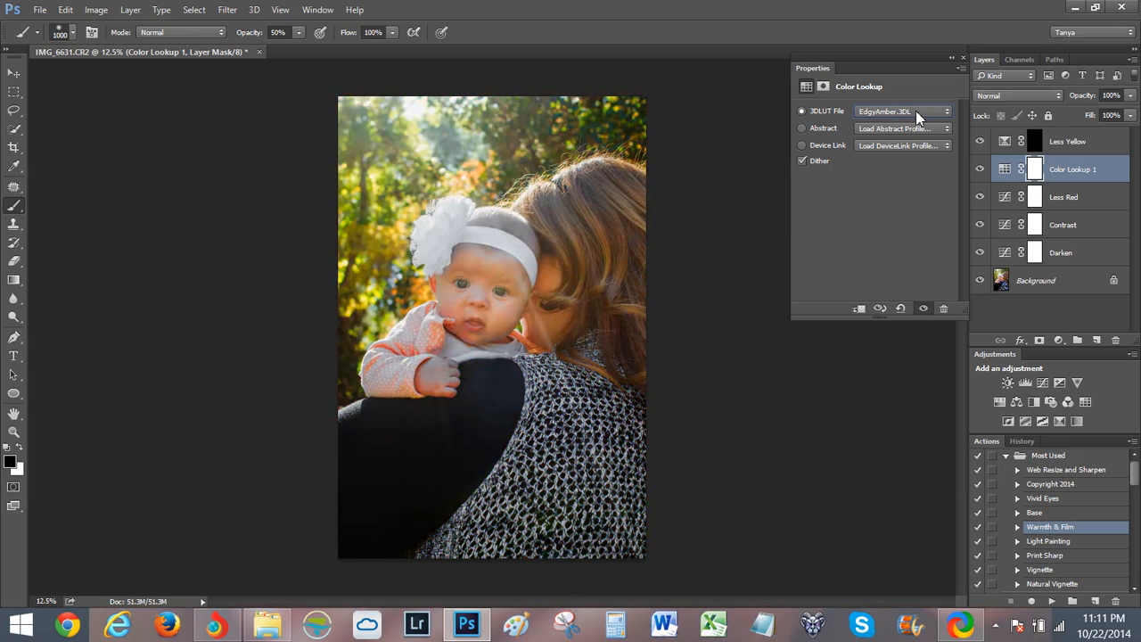
key("Down")
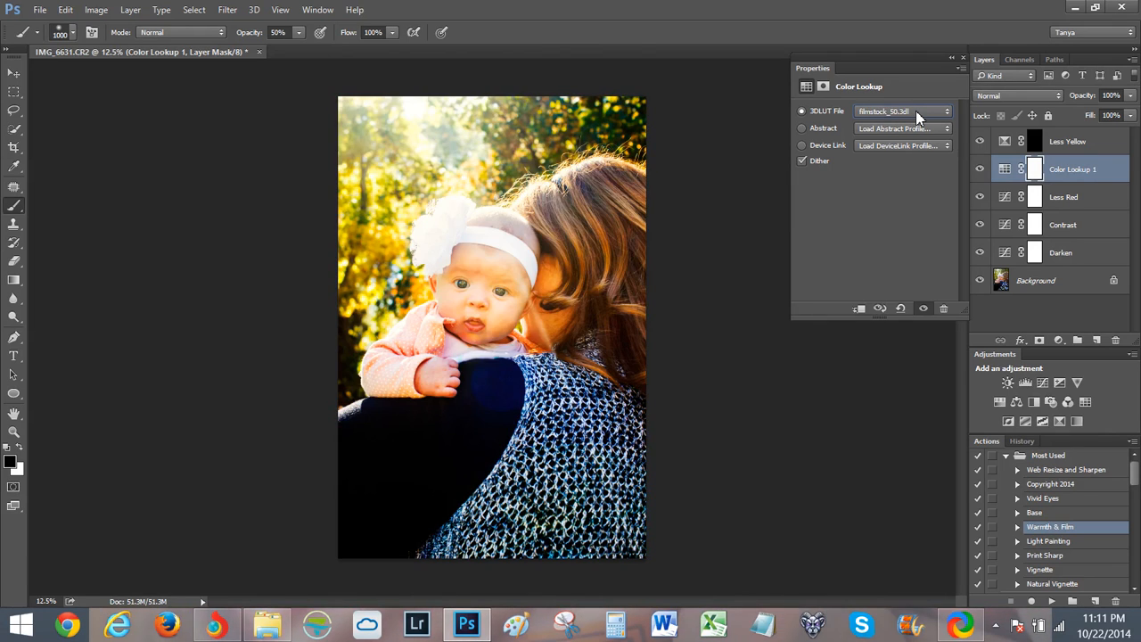
key("Down")
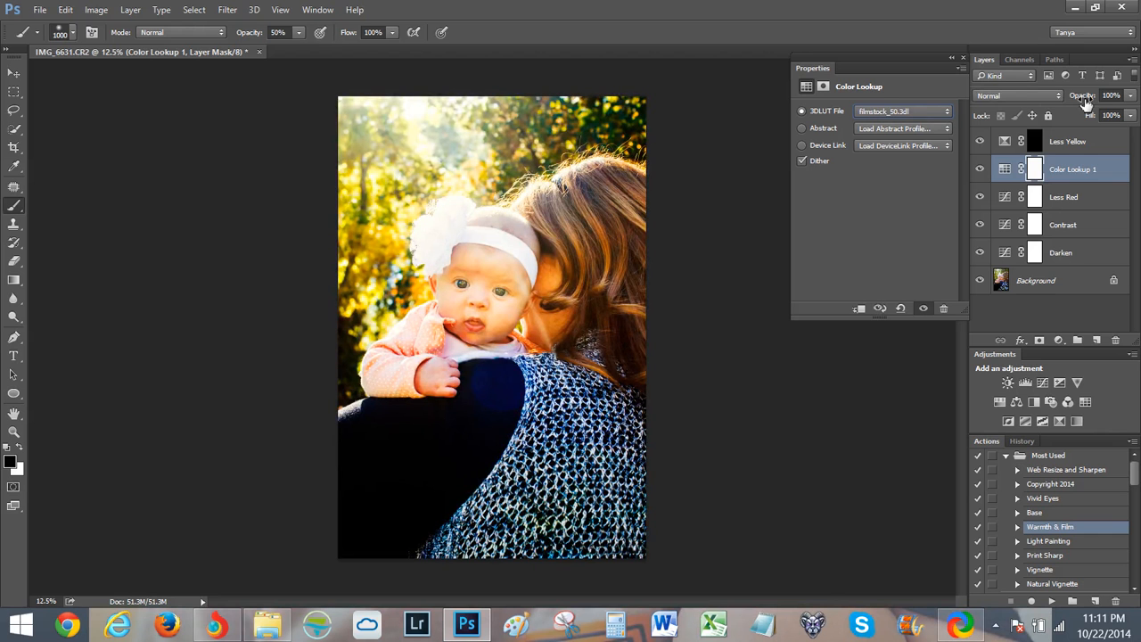
Set the Color Lookup layer's opacity to 34% and compare the photo with and without the layer.
left_click_drag(1081, 97, 1044, 94)
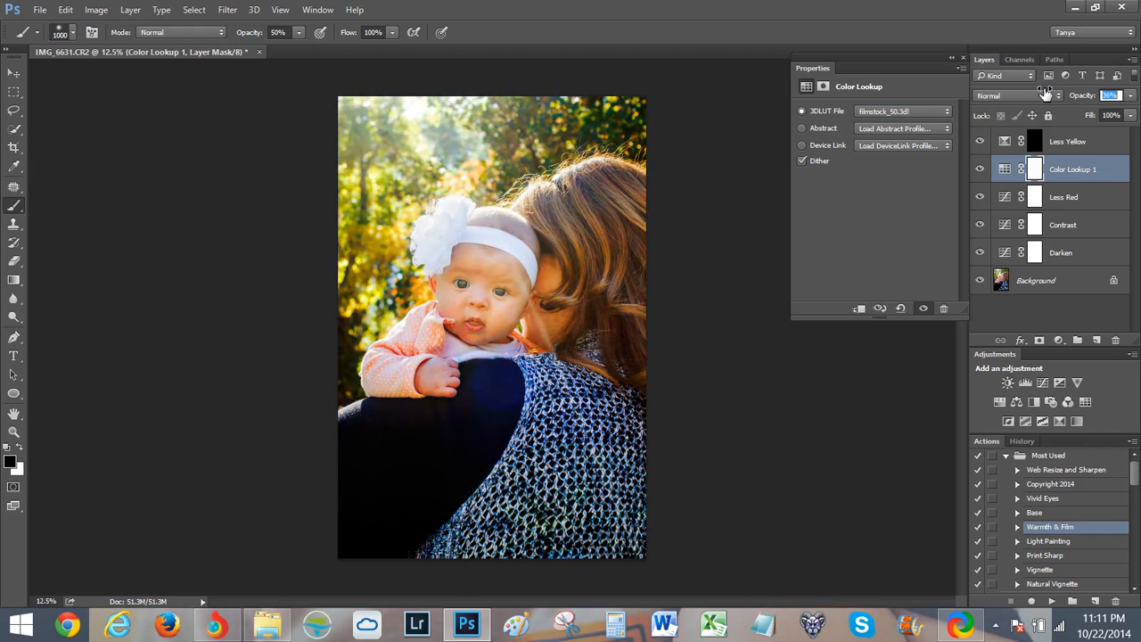
left_click(980, 171)
left_click(979, 171)
left_click(980, 171)
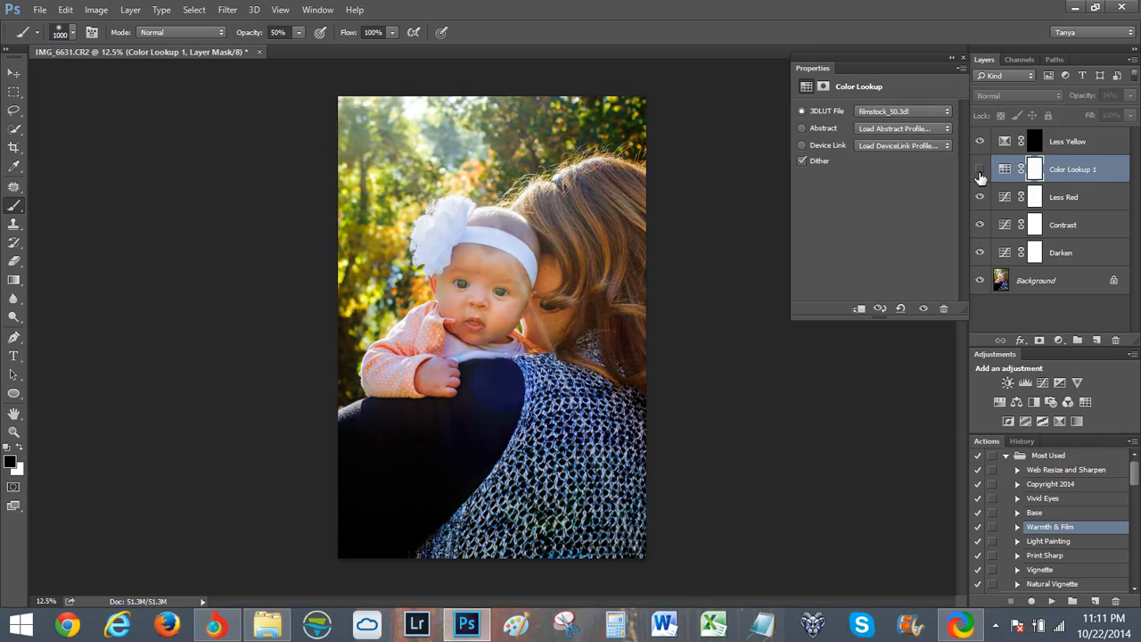
left_click(979, 172)
left_click(980, 171)
left_click(980, 171)
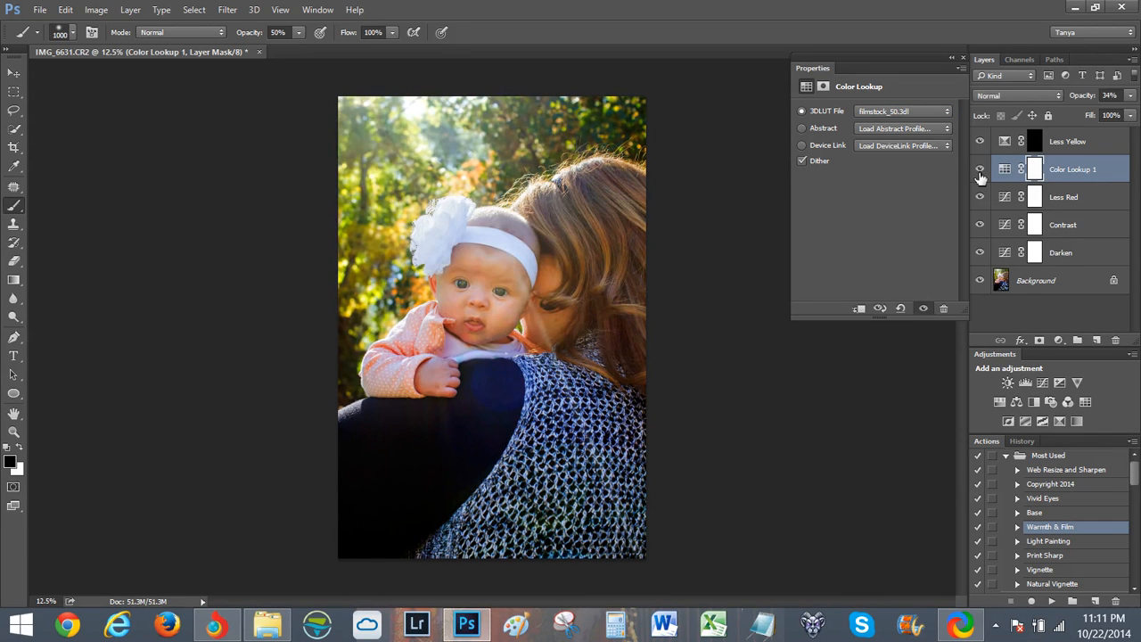
Add a second Color Lookup adjustment layer and preview the 3D LUTs from filmstock_50.3dl through Kodak 5205 Fuji 3510.
left_click(1085, 402)
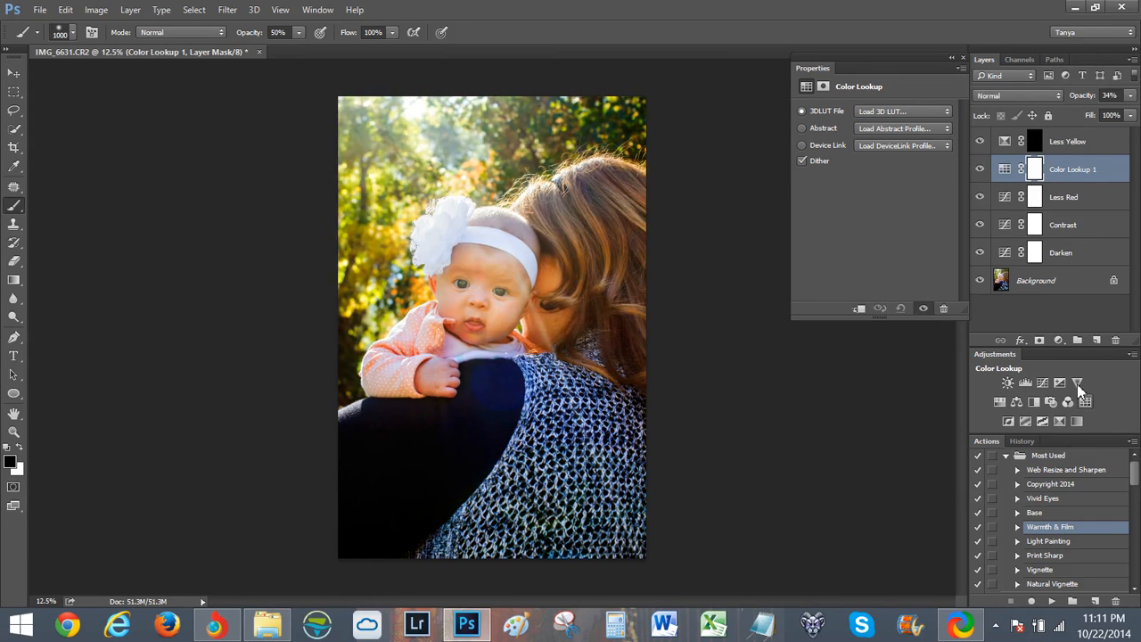
left_click(922, 112)
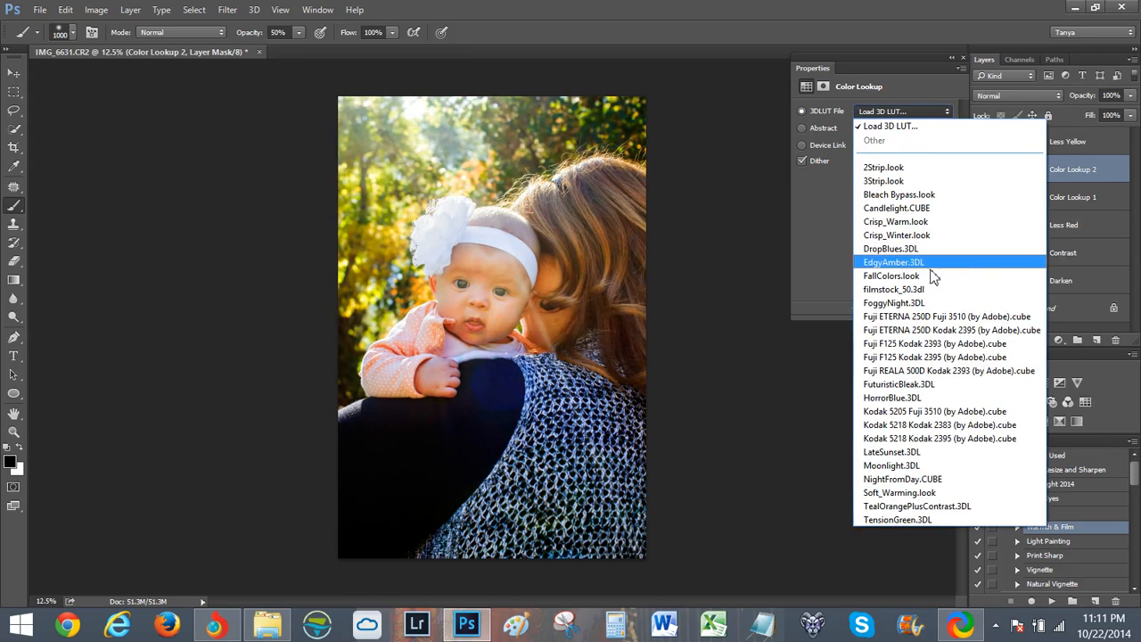
left_click(893, 288)
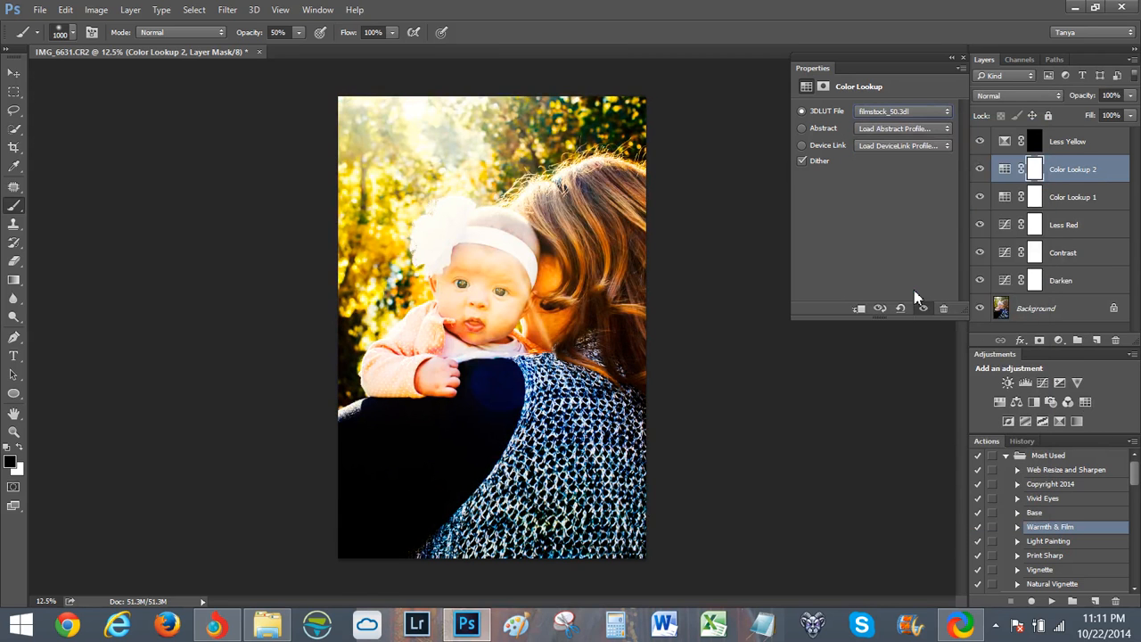
key("Down")
key("Down")
key("Down")
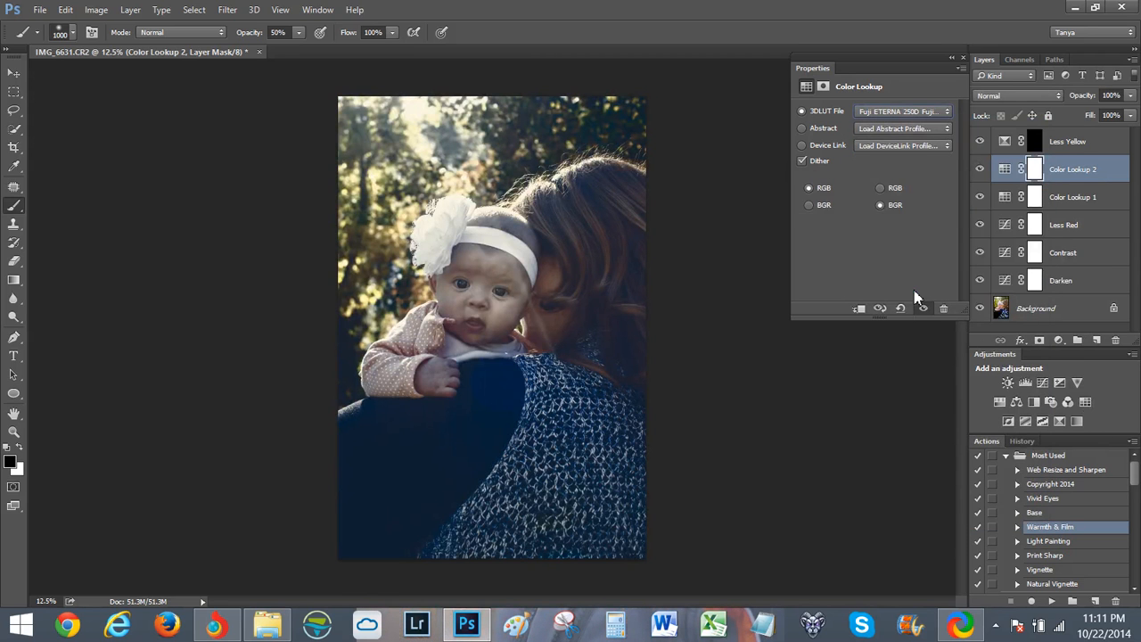
key("Down")
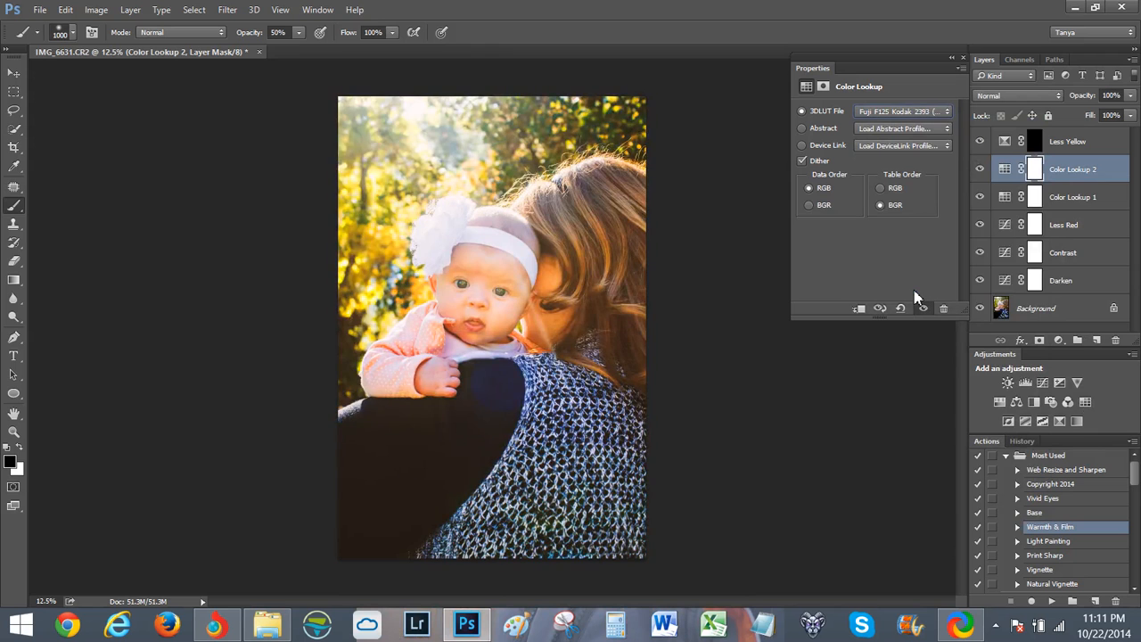
key("Down")
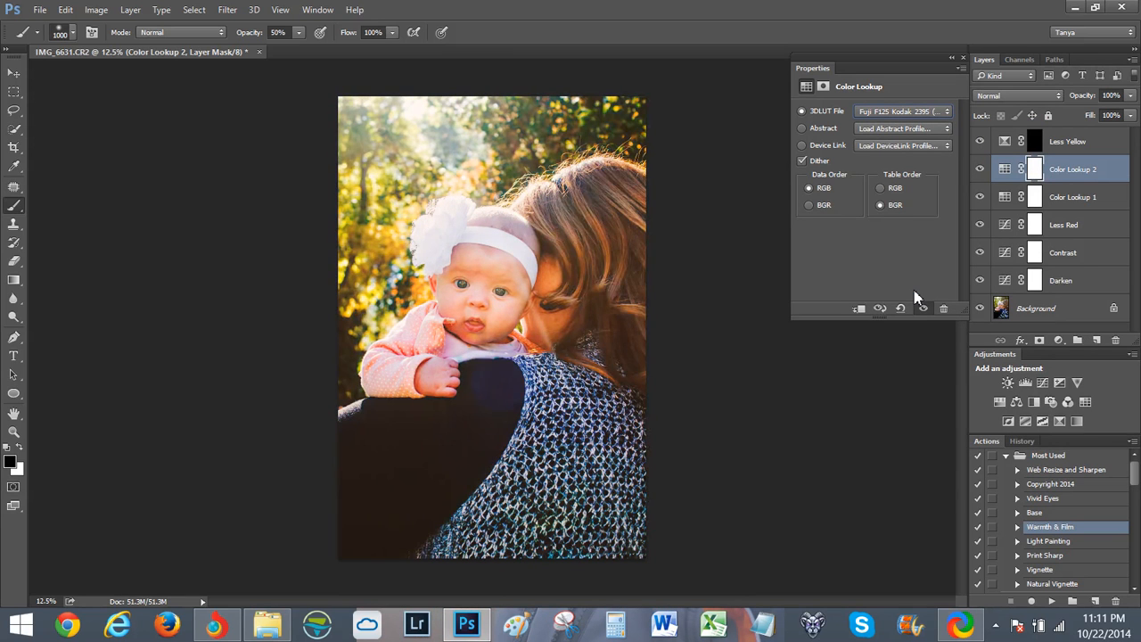
key("Down")
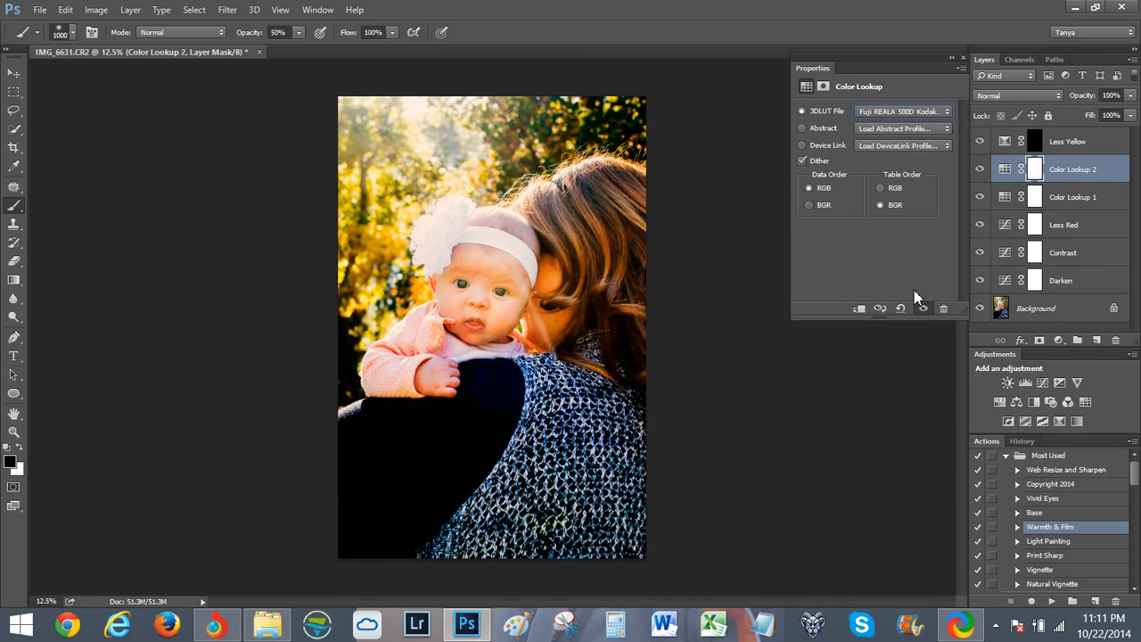
key("Down")
key("Down")
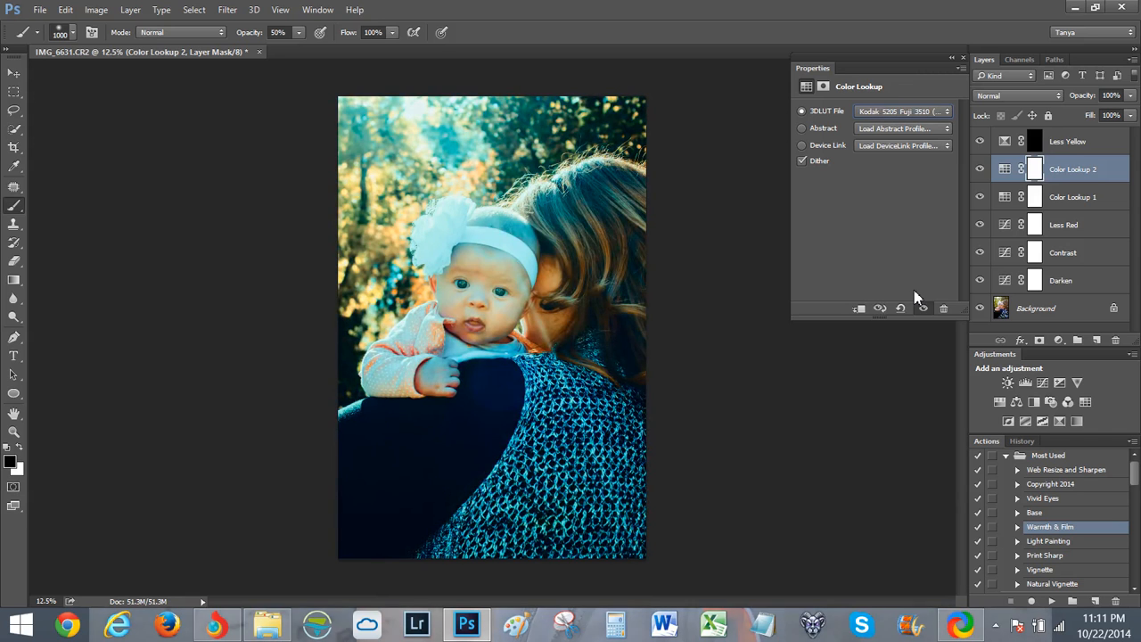
Compare more 3D LUTs from FuturisticBleak.3DL through NightFromDay.CUBE and apply Kodak 5218 Kodak 2395 to the second Color Lookup layer.
key("Up")
key("Up")
key("Down")
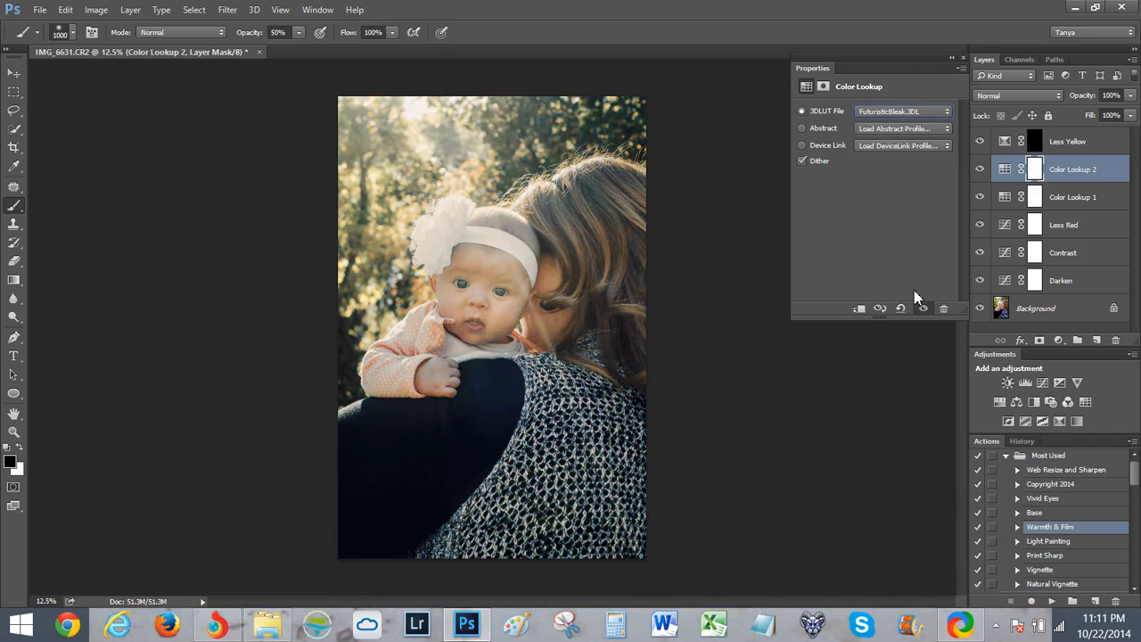
key("Down")
key("Down")
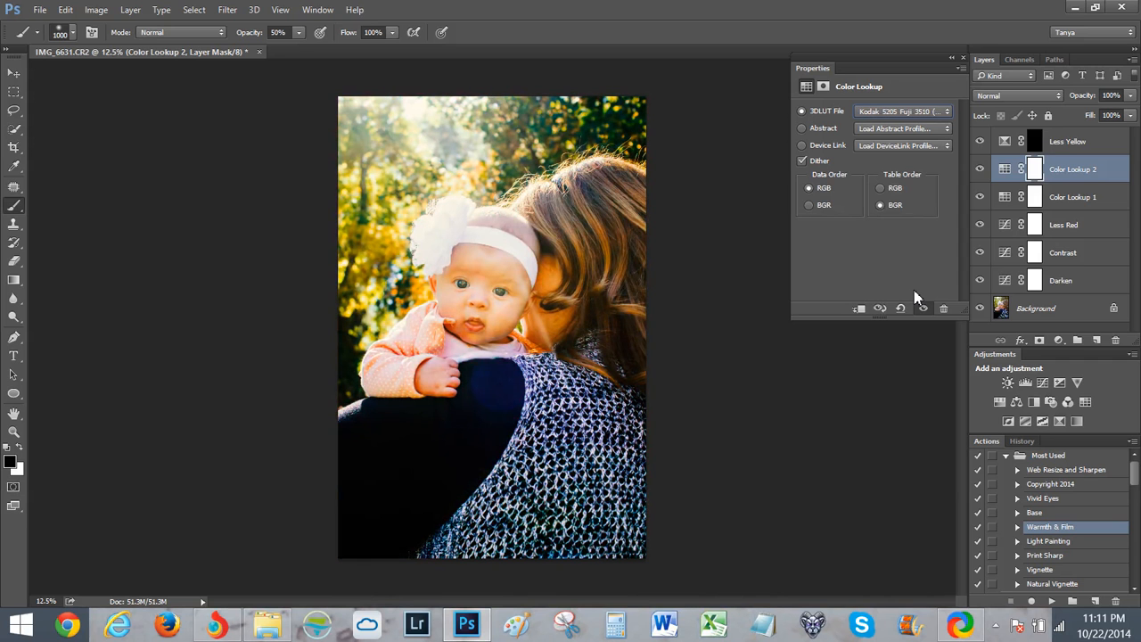
key("Down")
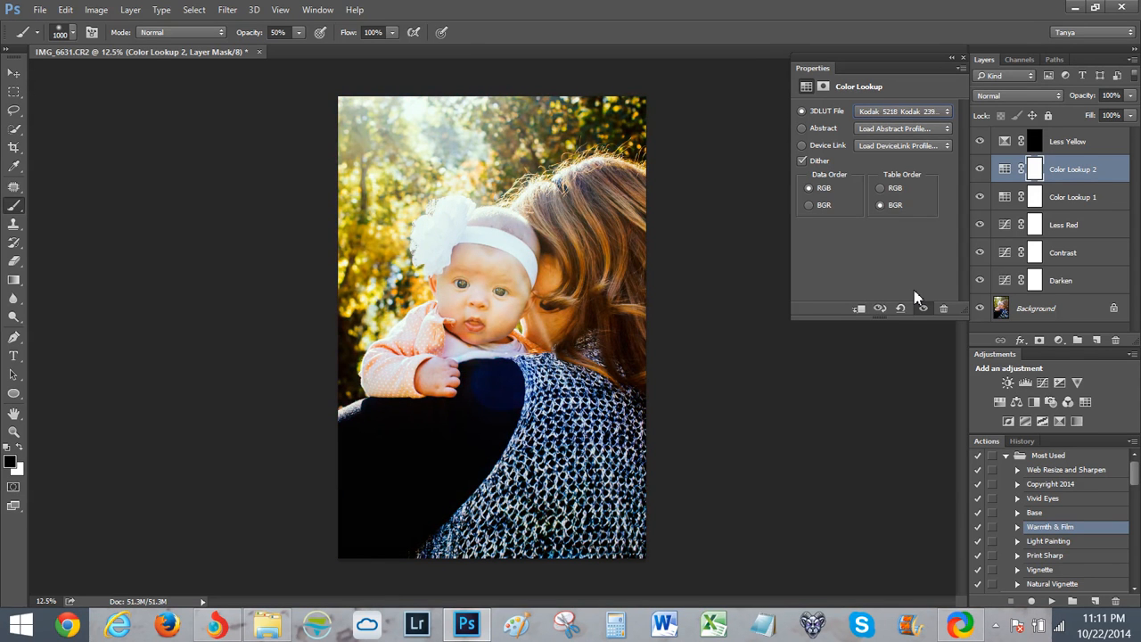
key("Down")
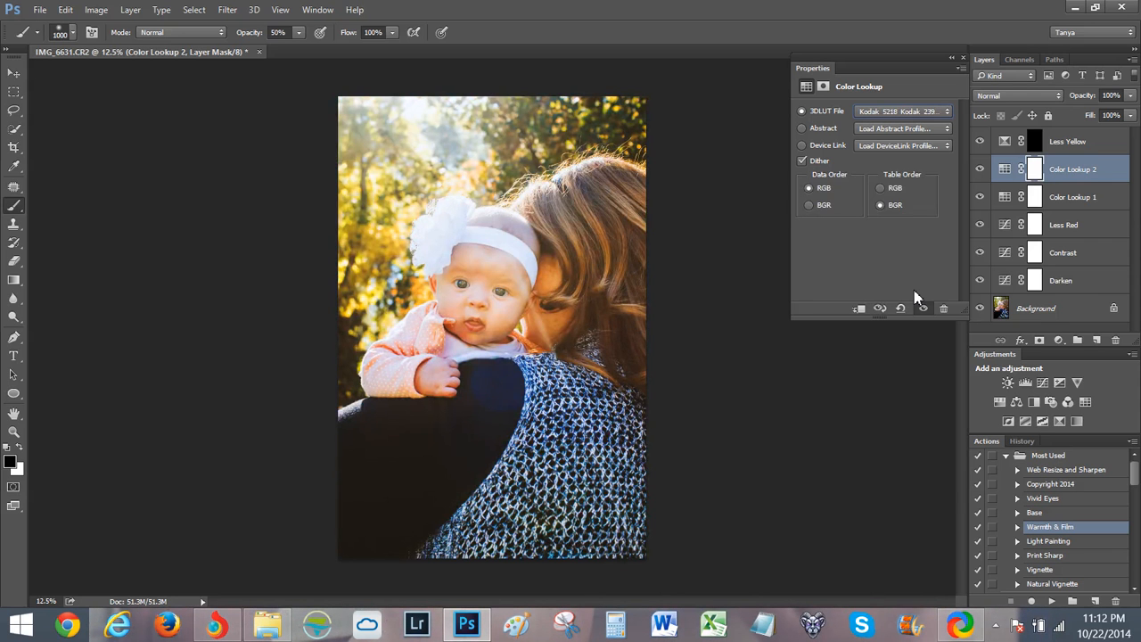
key("Down")
key("Down")
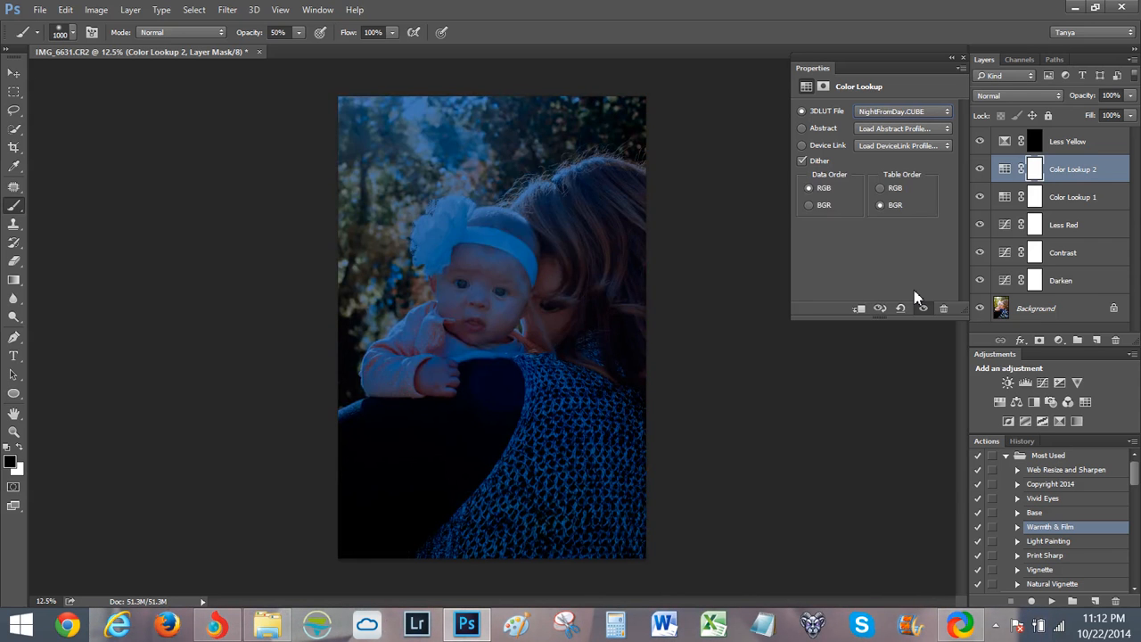
key("Up")
key("Up")
key("Up")
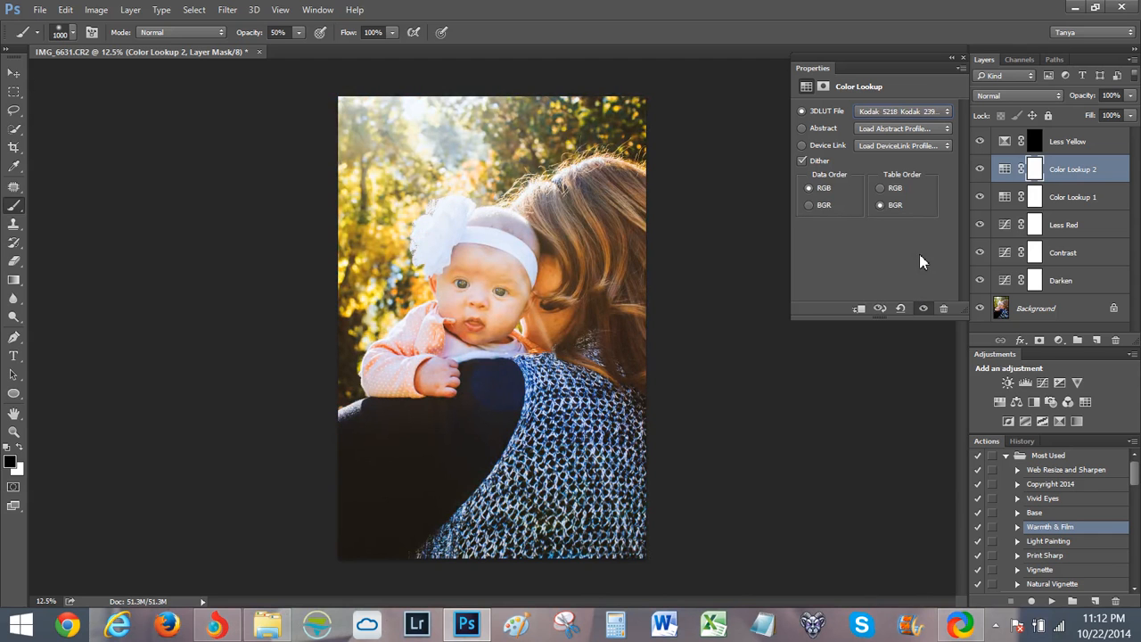
Set the second Color Lookup layer's opacity to 34% and compare the photo with and without each Color Lookup layer.
left_click(962, 58)
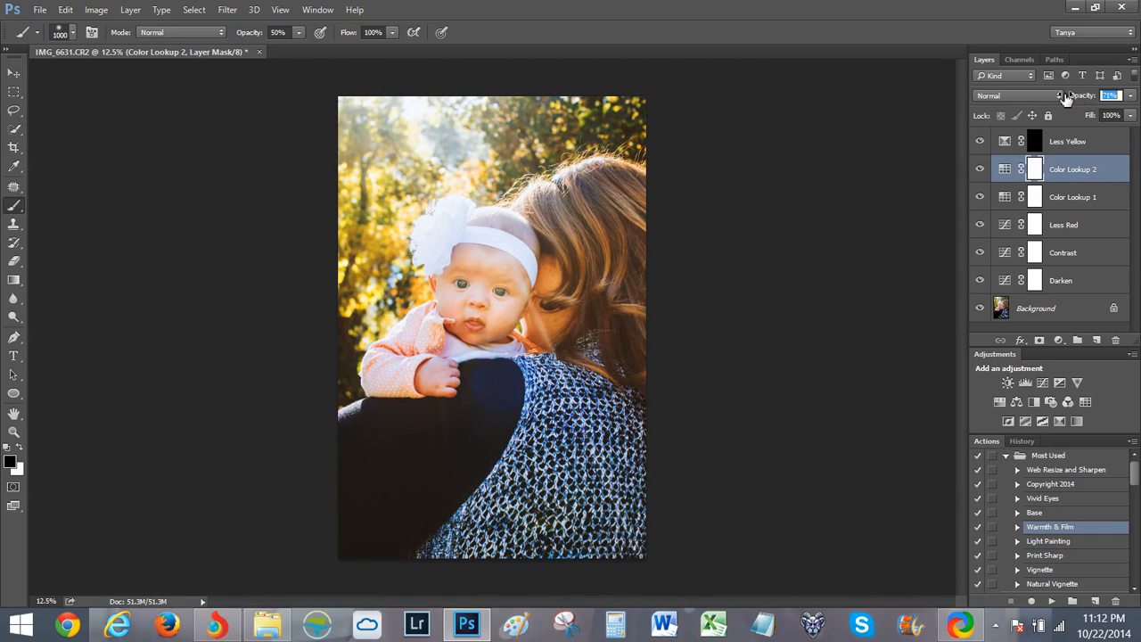
left_click_drag(1086, 100, 1038, 94)
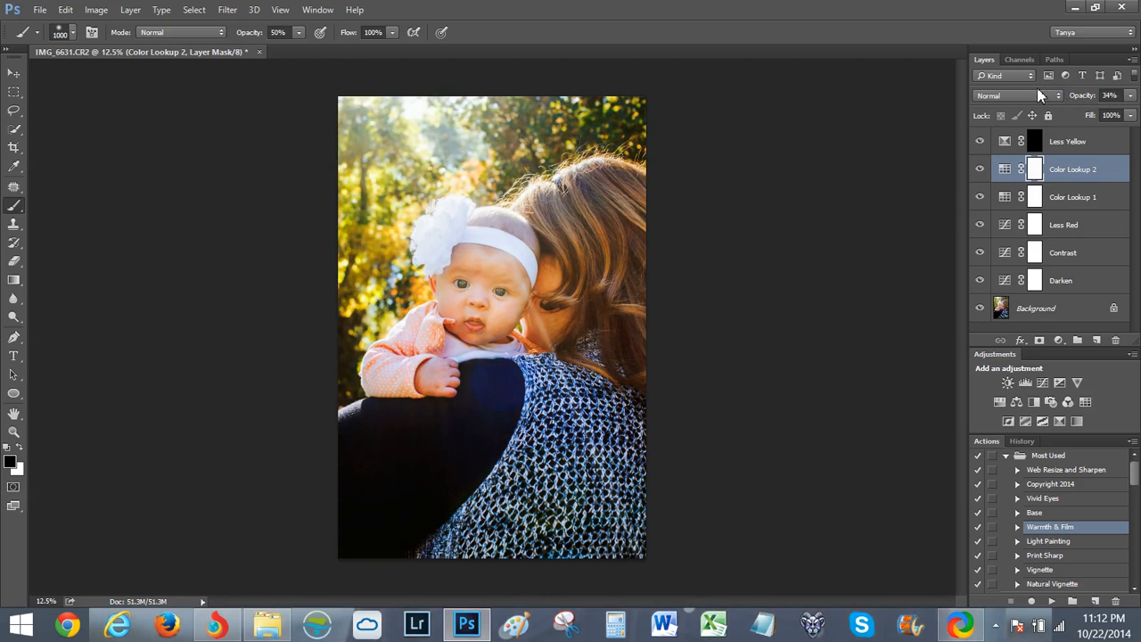
left_click(981, 169)
left_click(981, 169)
left_click(981, 197)
left_click(981, 197)
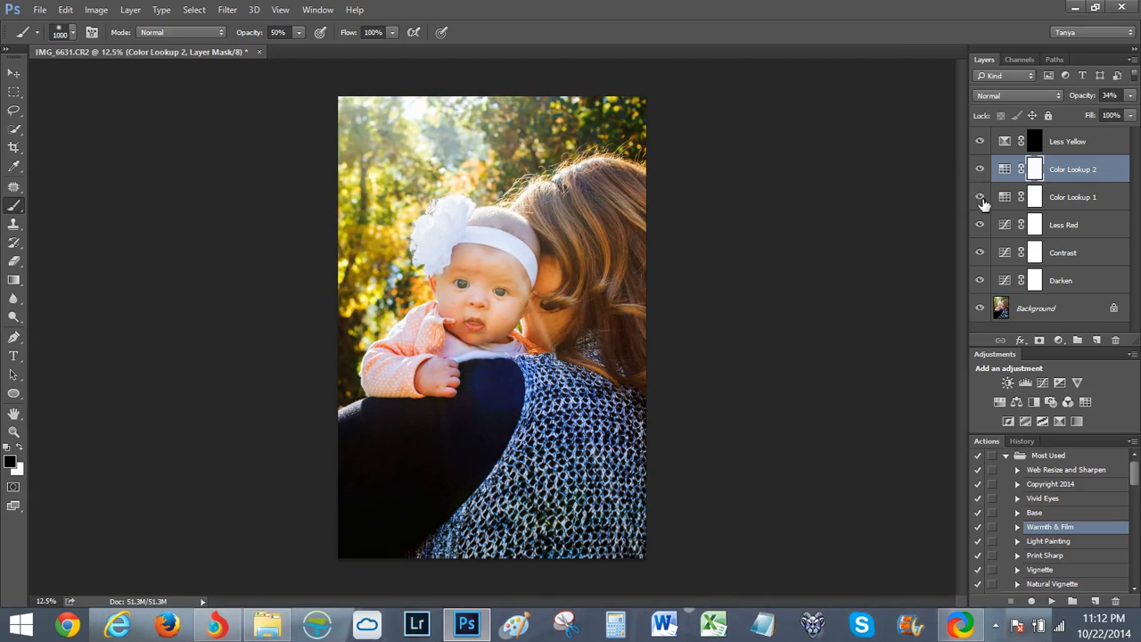
Compare the original photo with the full edit and delete the Darken layer.
left_click(981, 308, "alt")
left_click(981, 308, "alt")
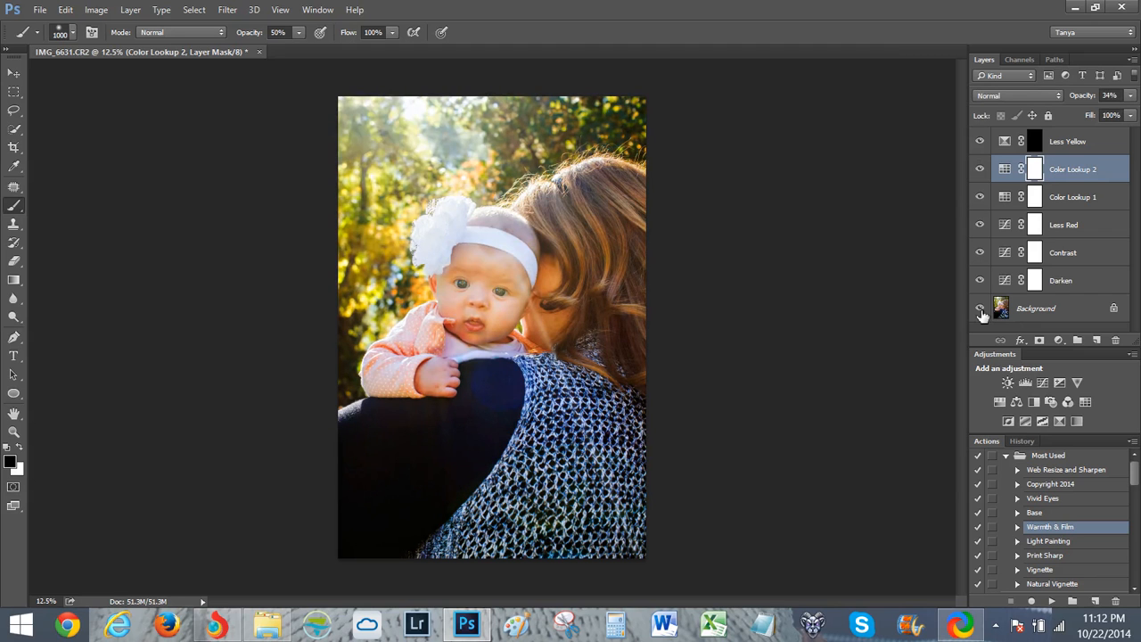
left_click(1005, 281)
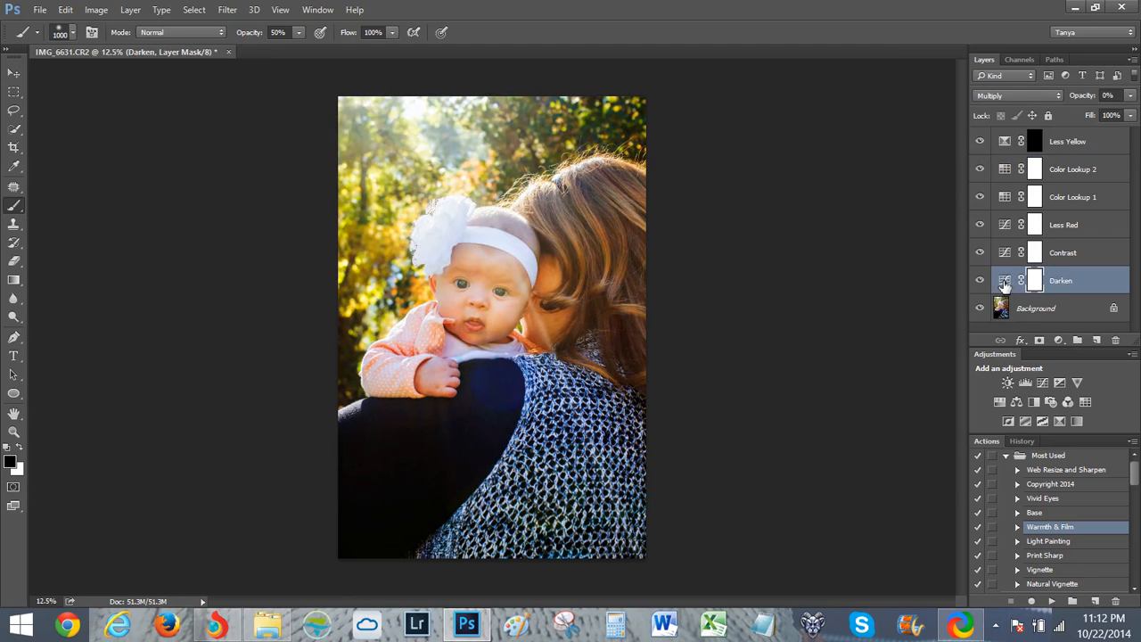
key("Delete")
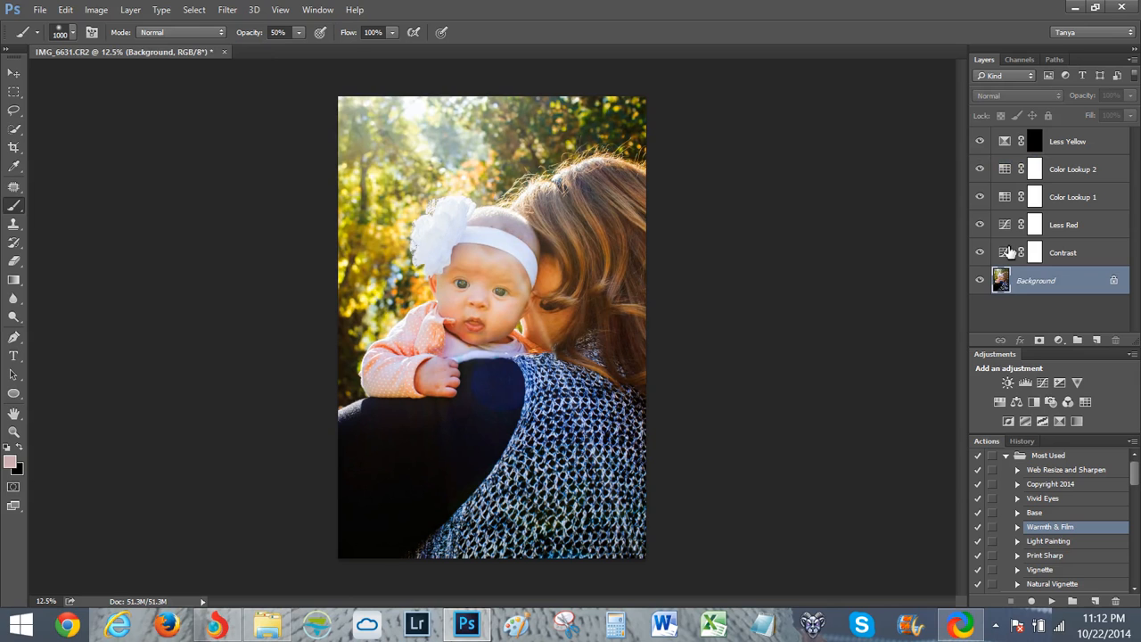
Go through the adjustment layers from Contrast up to Less Yellow and delete the Less Yellow layer.
left_click(1008, 257)
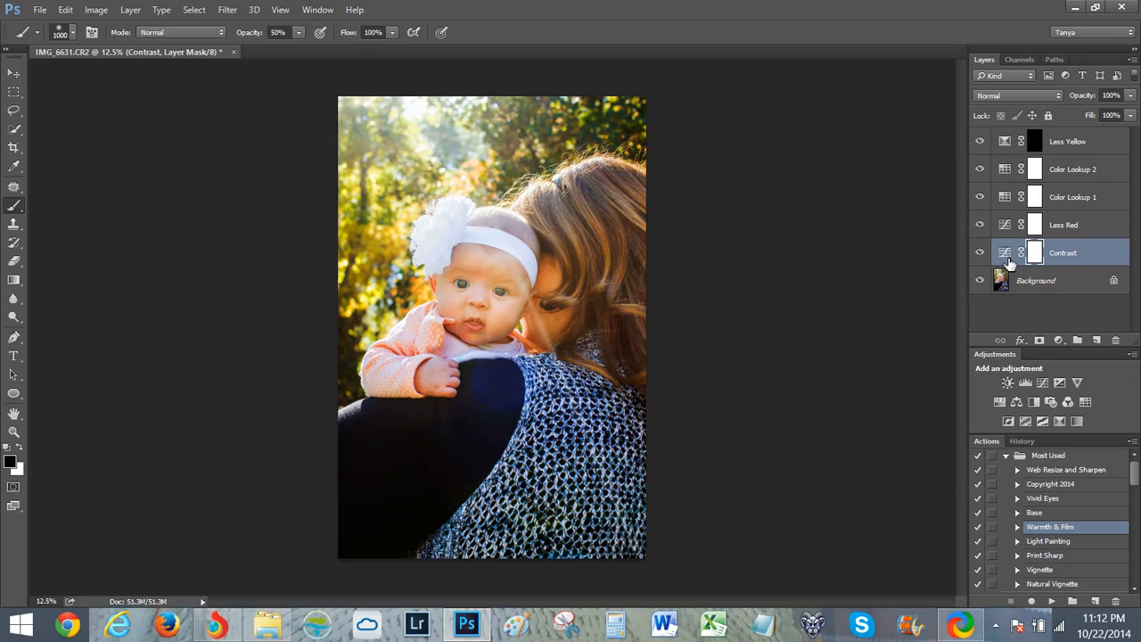
left_click(1010, 230)
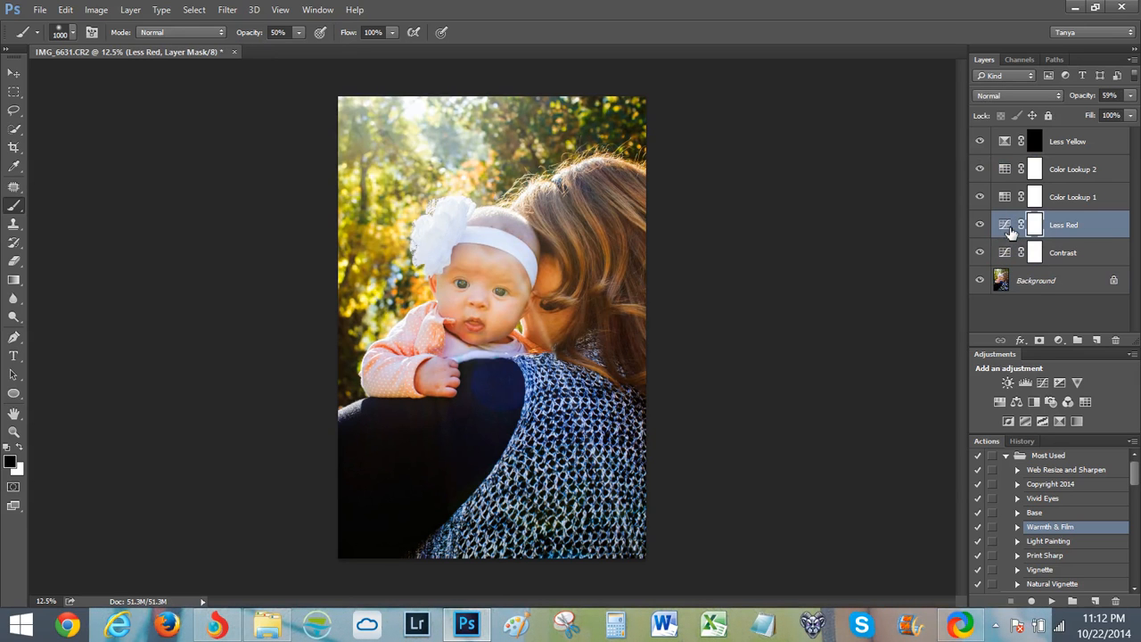
left_click(1005, 203)
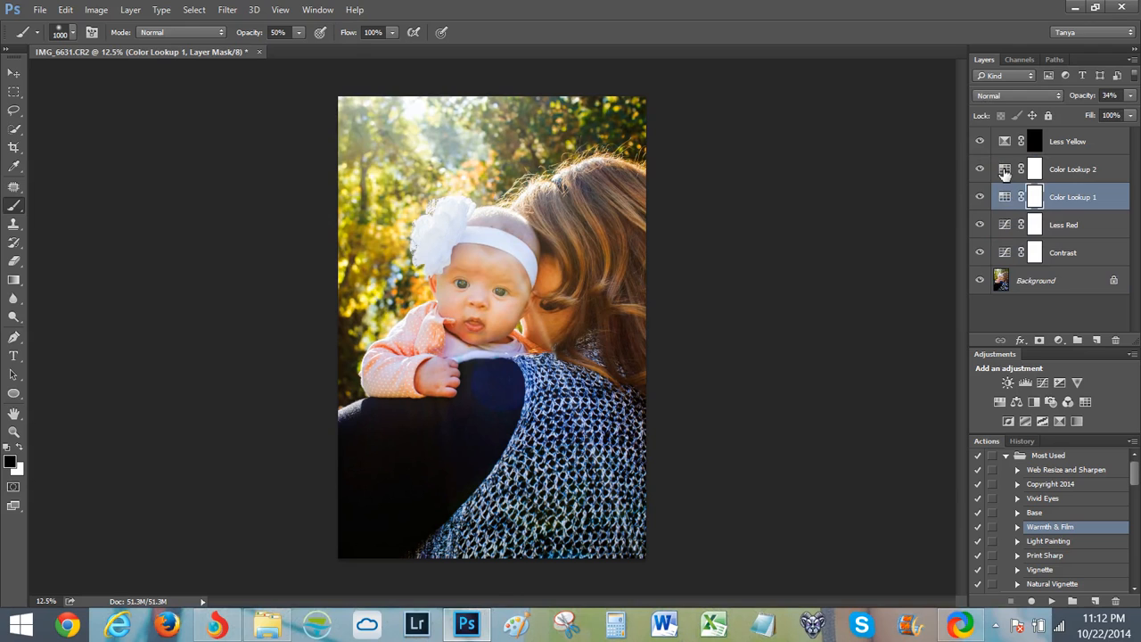
left_click(1005, 171)
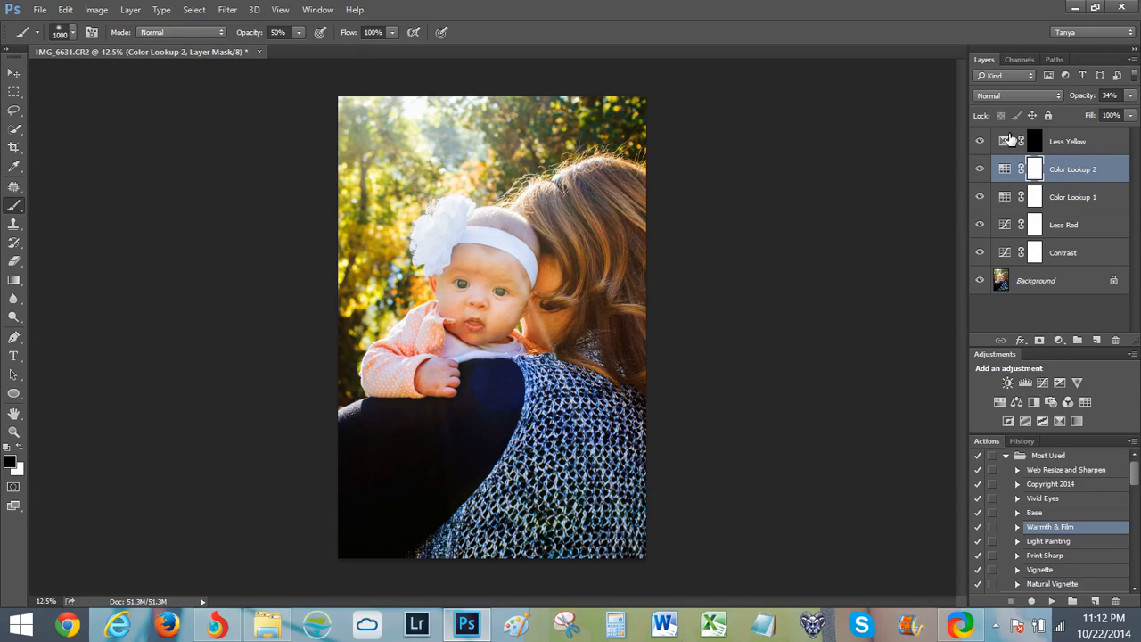
left_click(1010, 138)
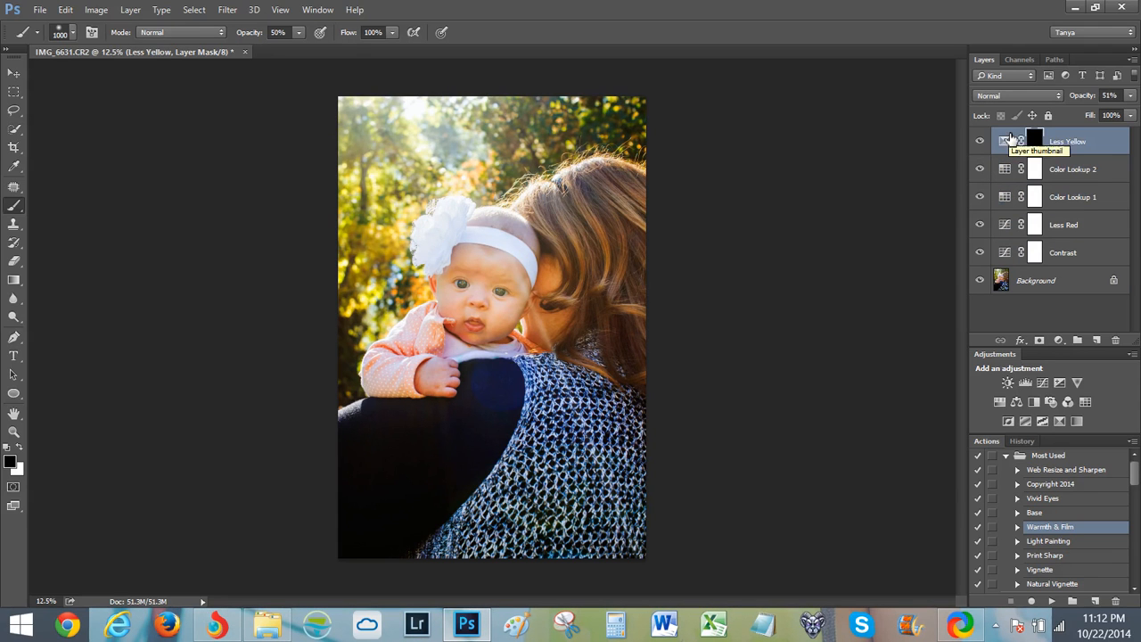
key("Delete")
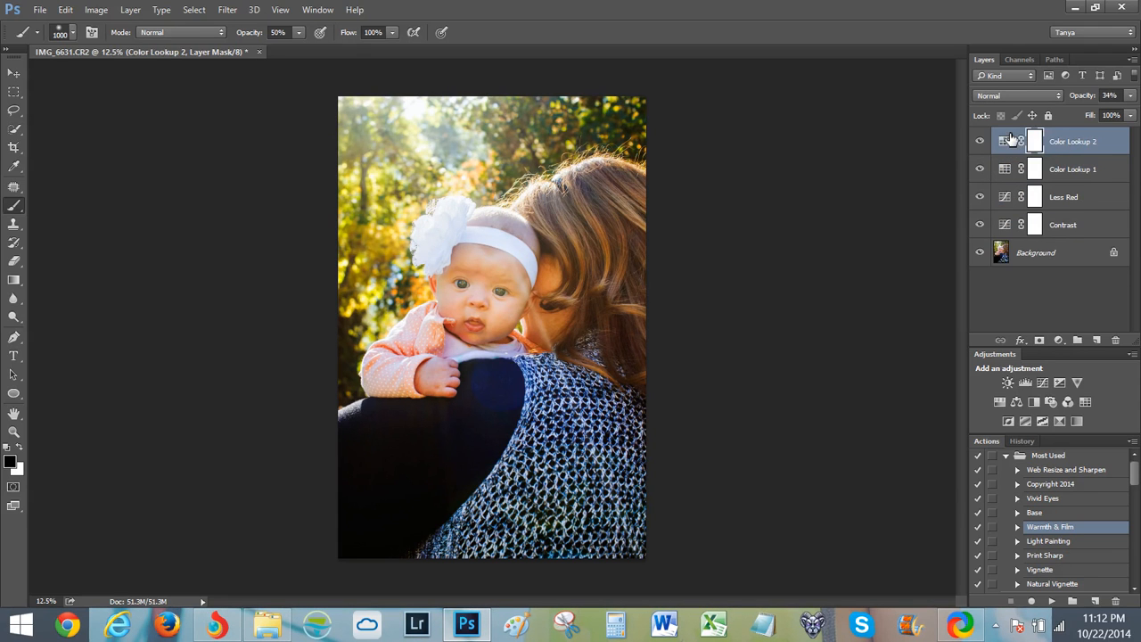
Add a Curves adjustment layer above Color Lookup 2 and set its blend mode to Soft Light.
left_click(1016, 258)
left_click(1002, 145)
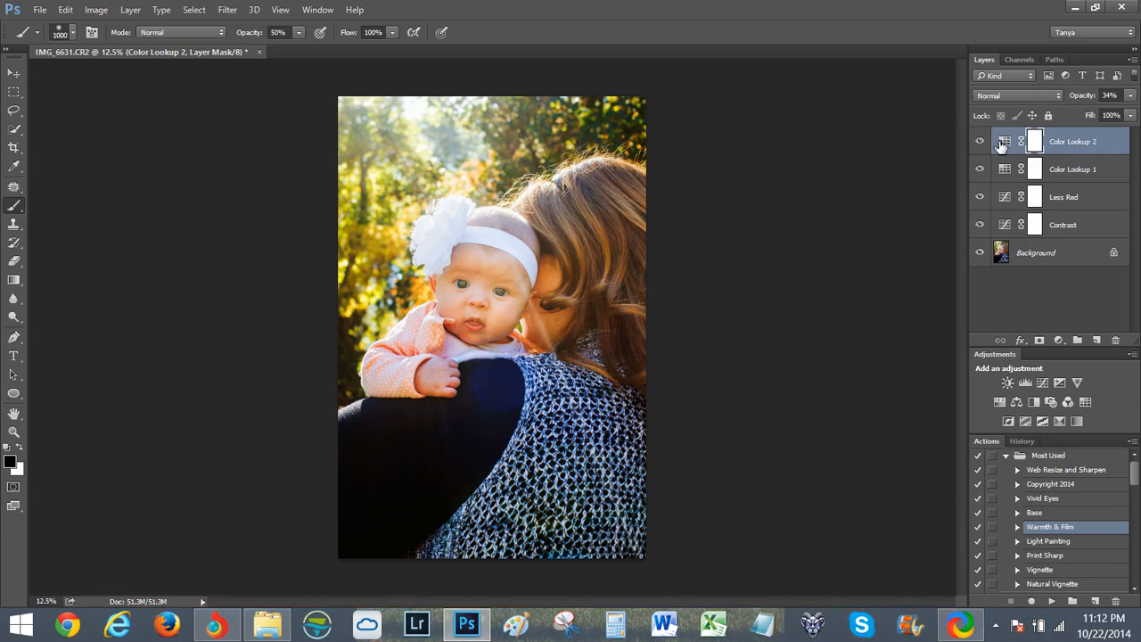
left_click(1040, 384)
left_click(1009, 96)
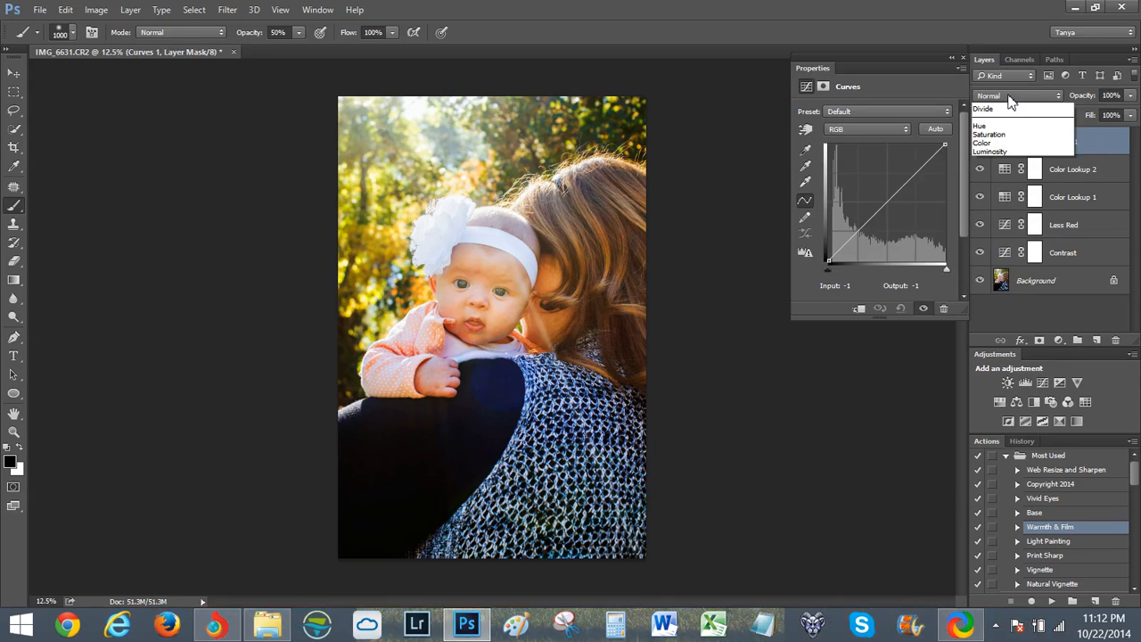
left_click(994, 247)
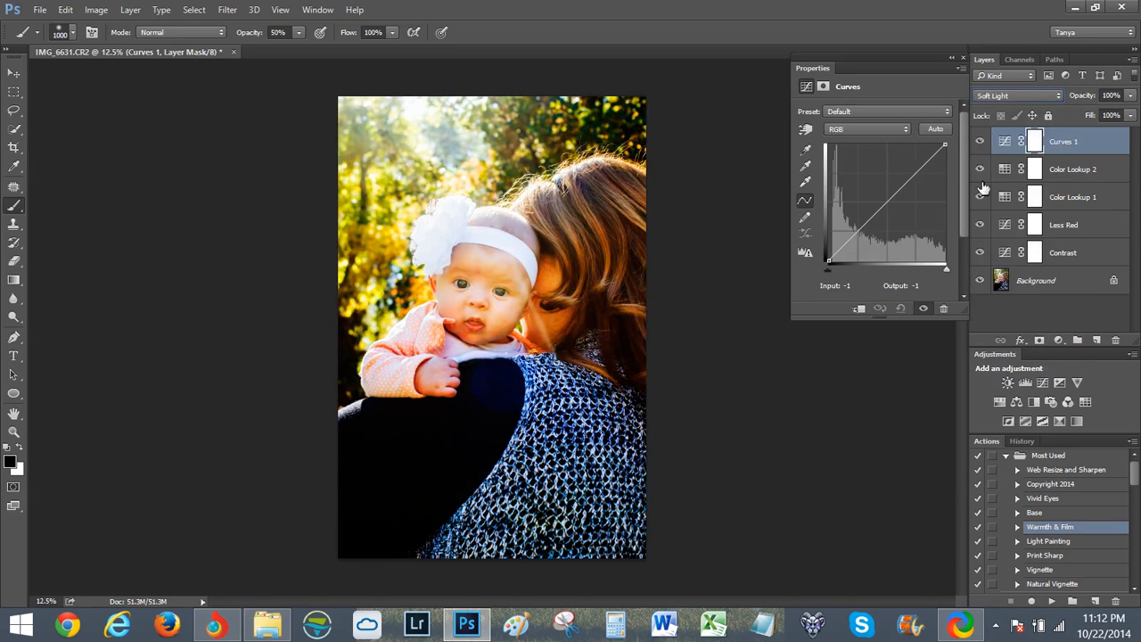
left_click(963, 57)
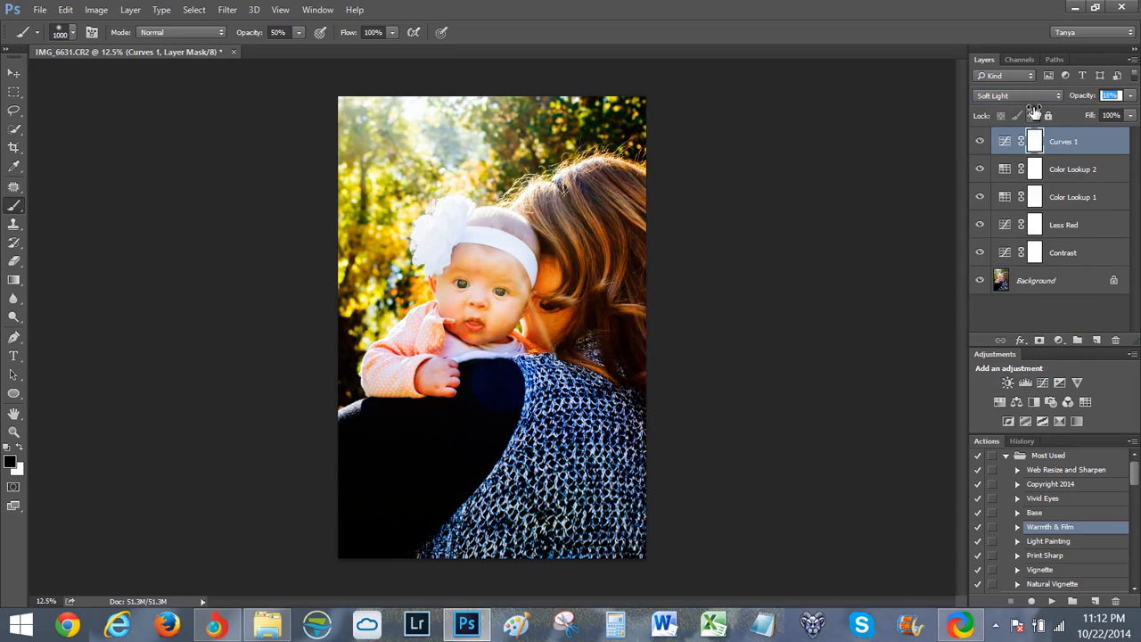
Lower the Soft Light Curves layer's opacity to about 29% and compare the photo with and without it.
left_click_drag(1083, 96, 1041, 112)
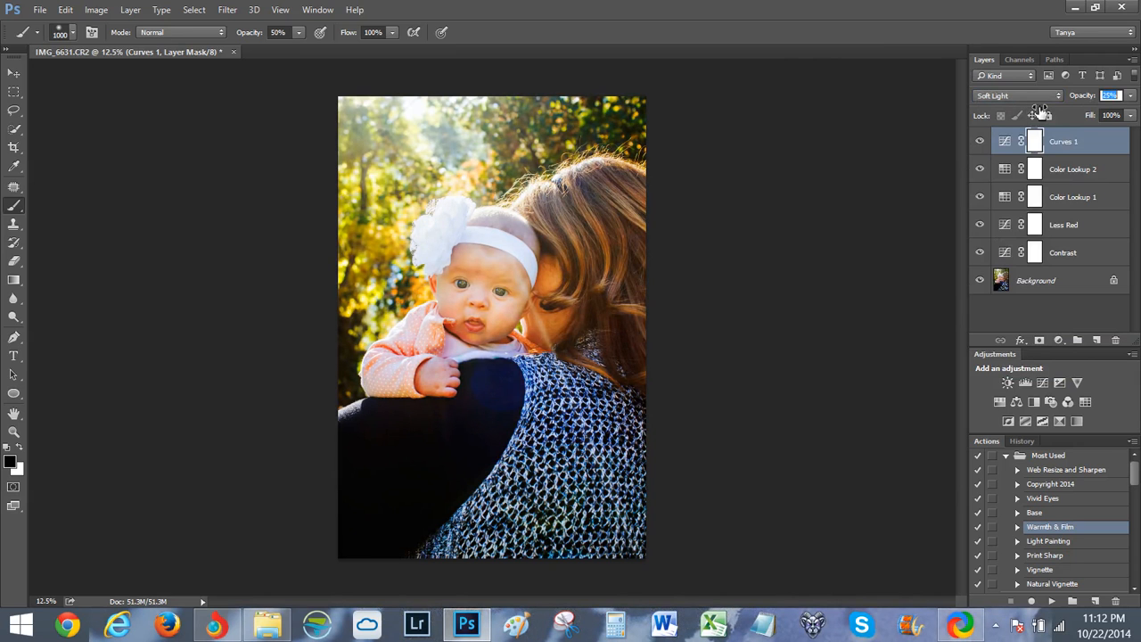
left_click(979, 143)
left_click(980, 143)
left_click(980, 142)
Add a Color Balance adjustment layer with midtones at -9 Cyan/Red, +12 Magenta/Green and +17 Yellow/Blue.
left_click(1016, 402)
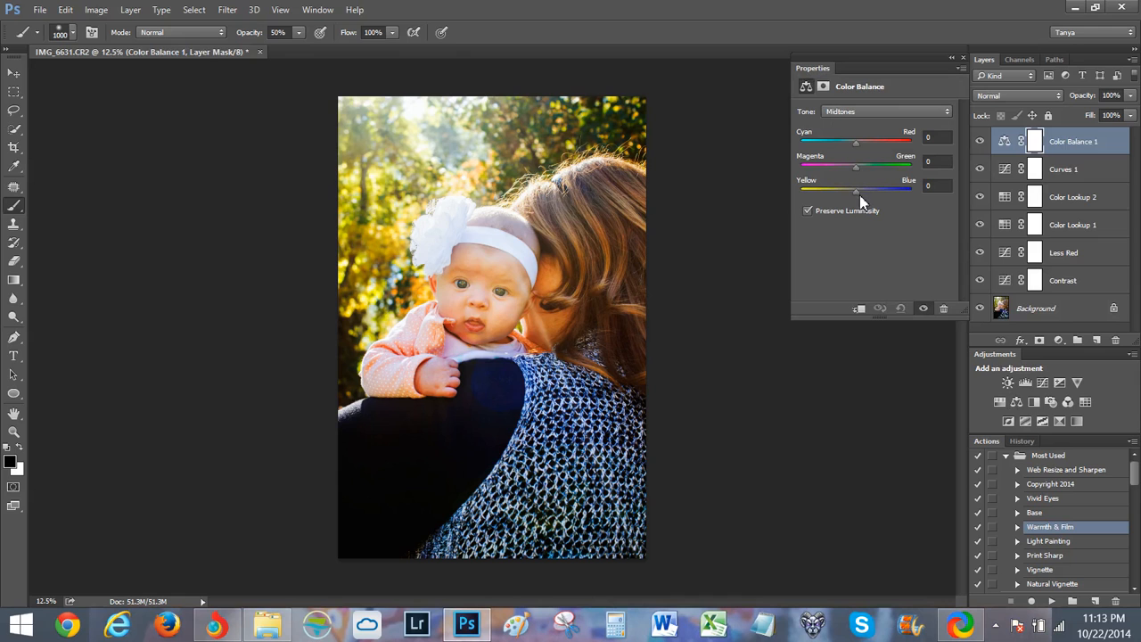
left_click_drag(855, 193, 863, 195)
left_click_drag(856, 169, 862, 169)
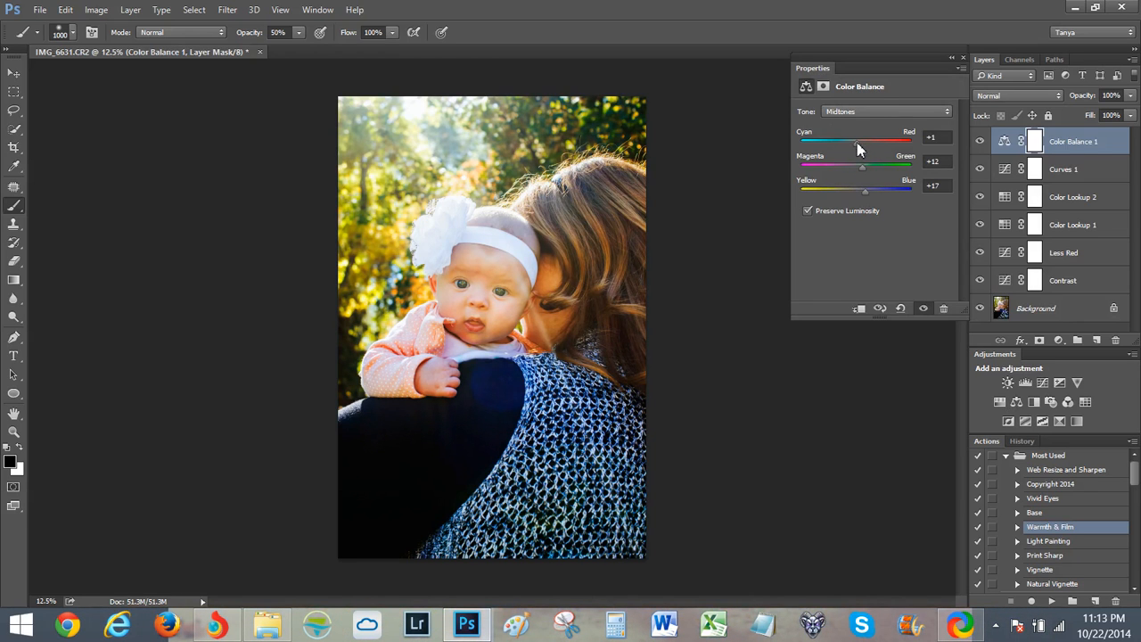
left_click_drag(858, 150, 851, 150)
left_click(869, 114)
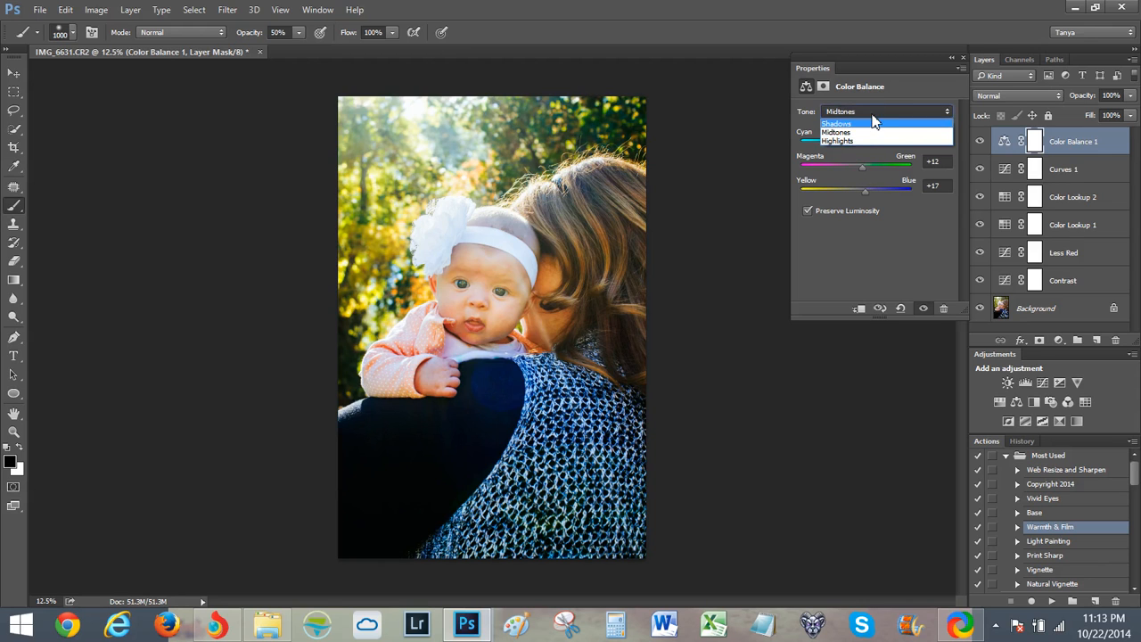
left_click(872, 114)
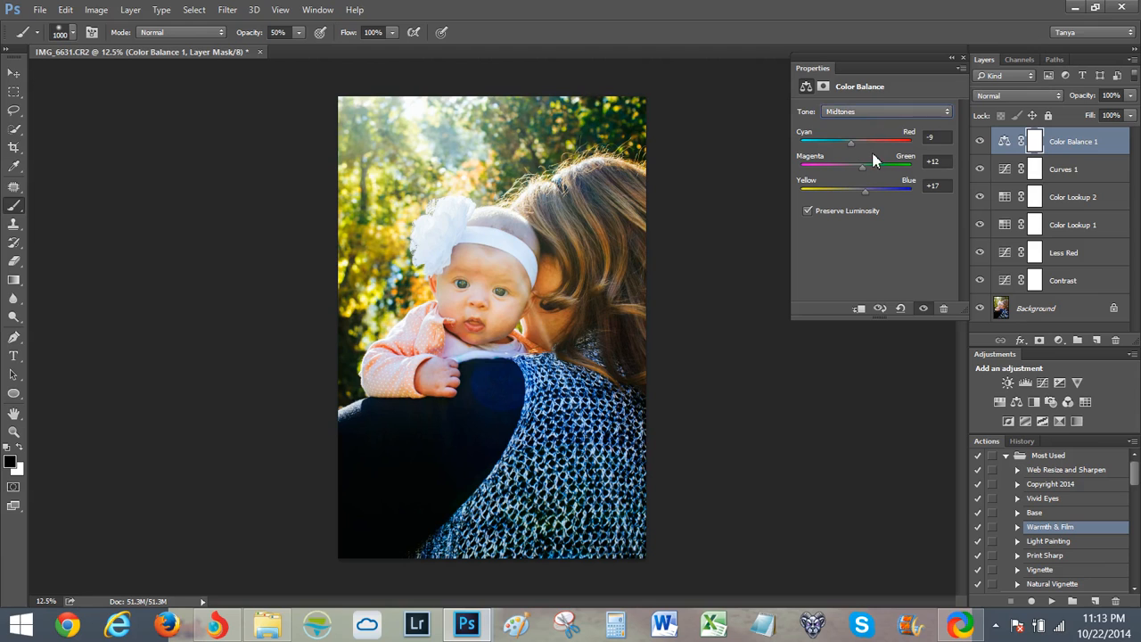
Set the Color Balance layer's opacity to 39% and compare the photo with and without the layer.
left_click(980, 142)
left_click(980, 142)
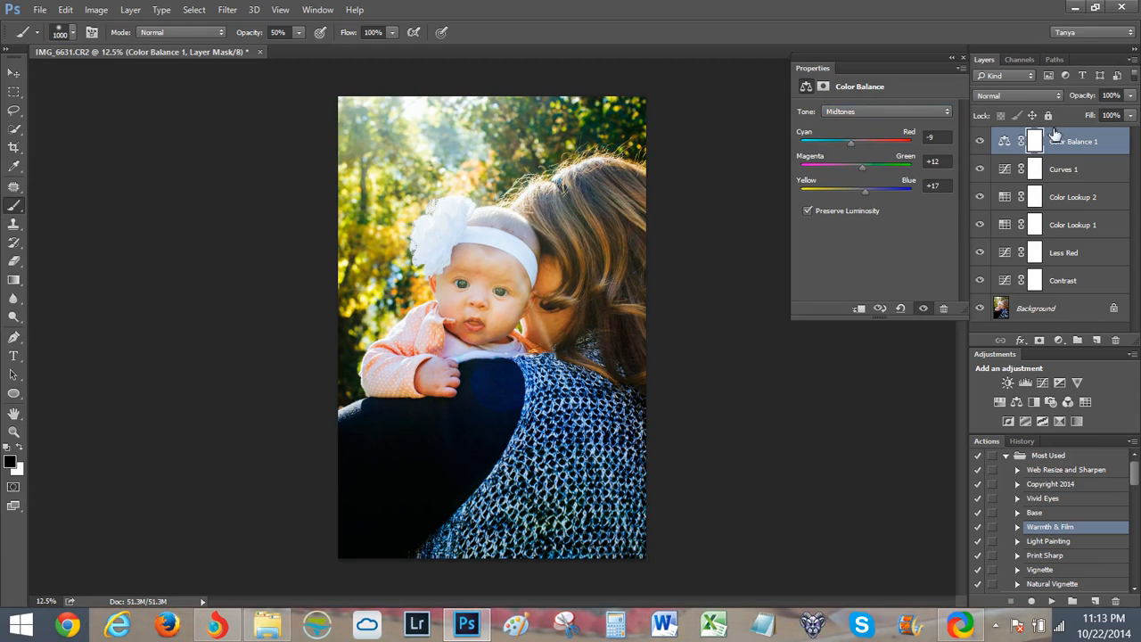
left_click_drag(1080, 100, 1041, 103)
left_click(984, 141)
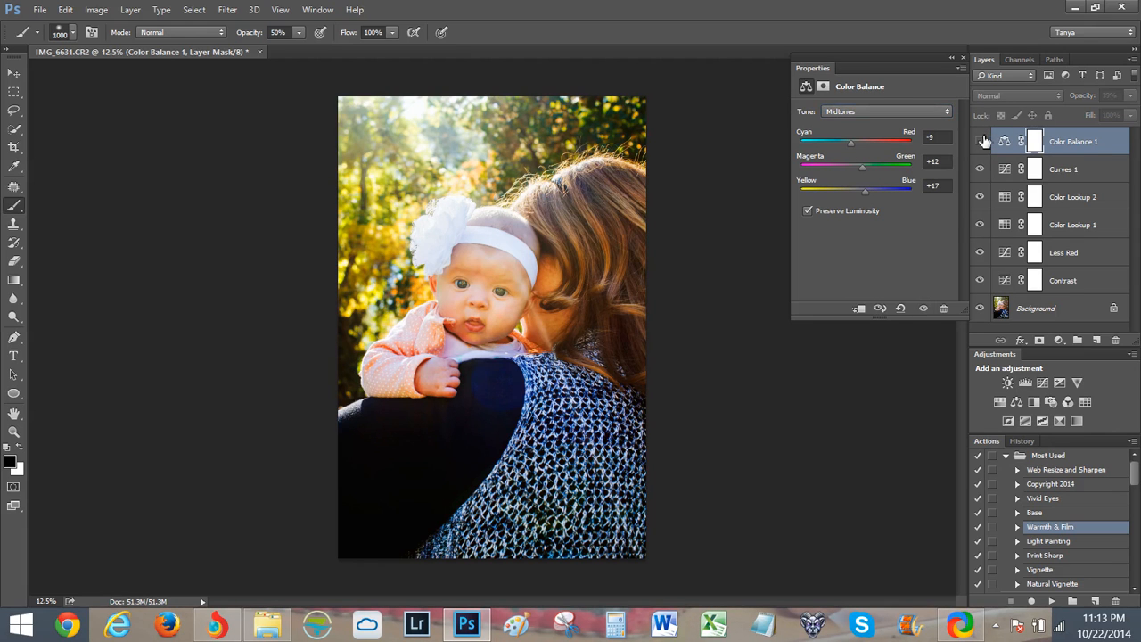
left_click(983, 141)
left_click(984, 141)
left_click(984, 141)
left_click(963, 59)
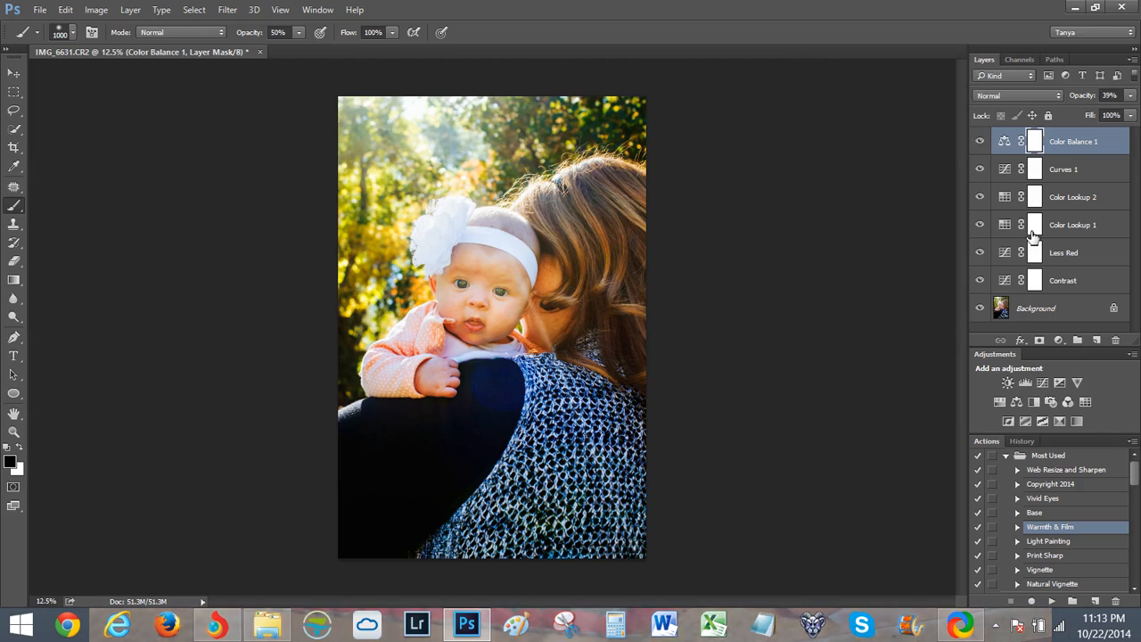
Compare the original with the edit and reduce the opacity of both Color Lookup layers, setting Color Lookup 2 to 22%.
left_click(980, 309, "alt")
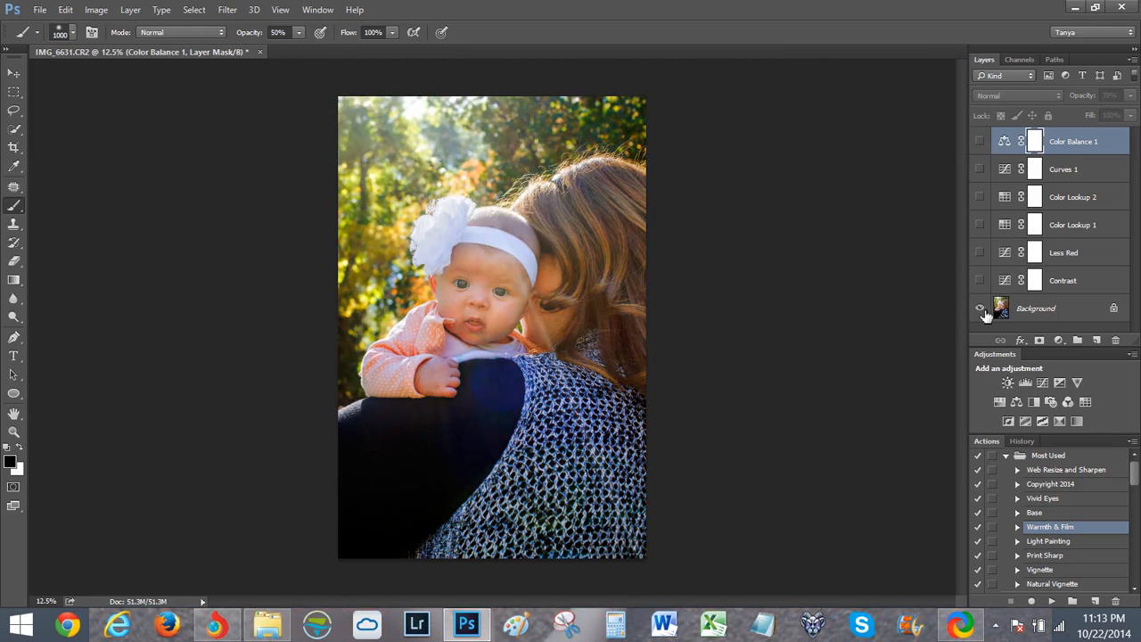
left_click(980, 308, "alt")
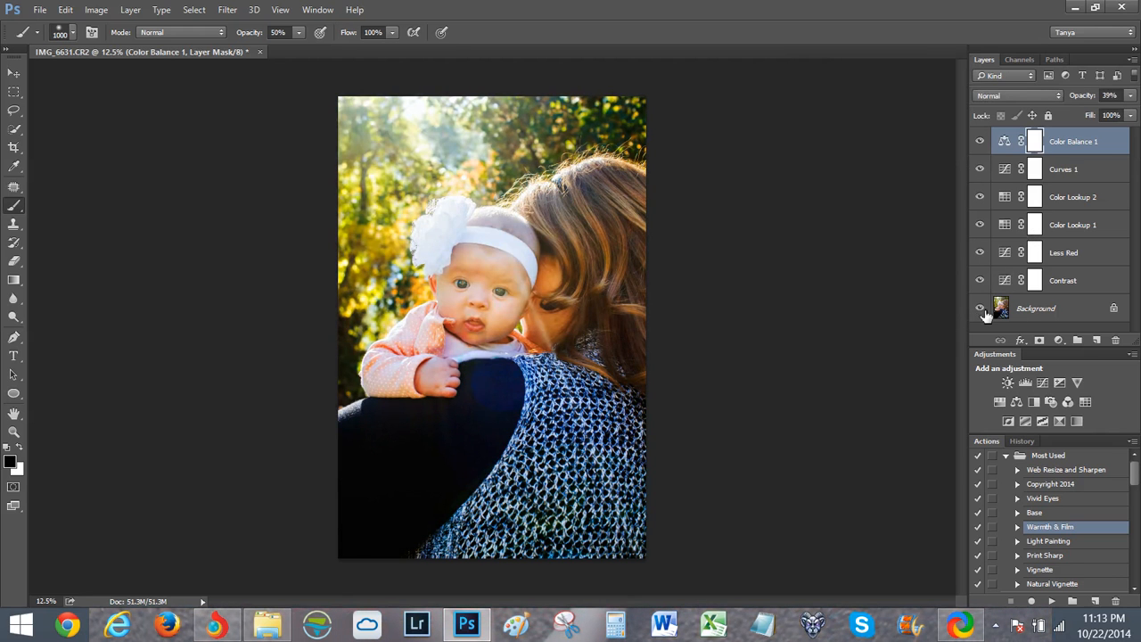
left_click(1058, 228)
left_click_drag(1085, 98, 1074, 101)
left_click(1086, 191)
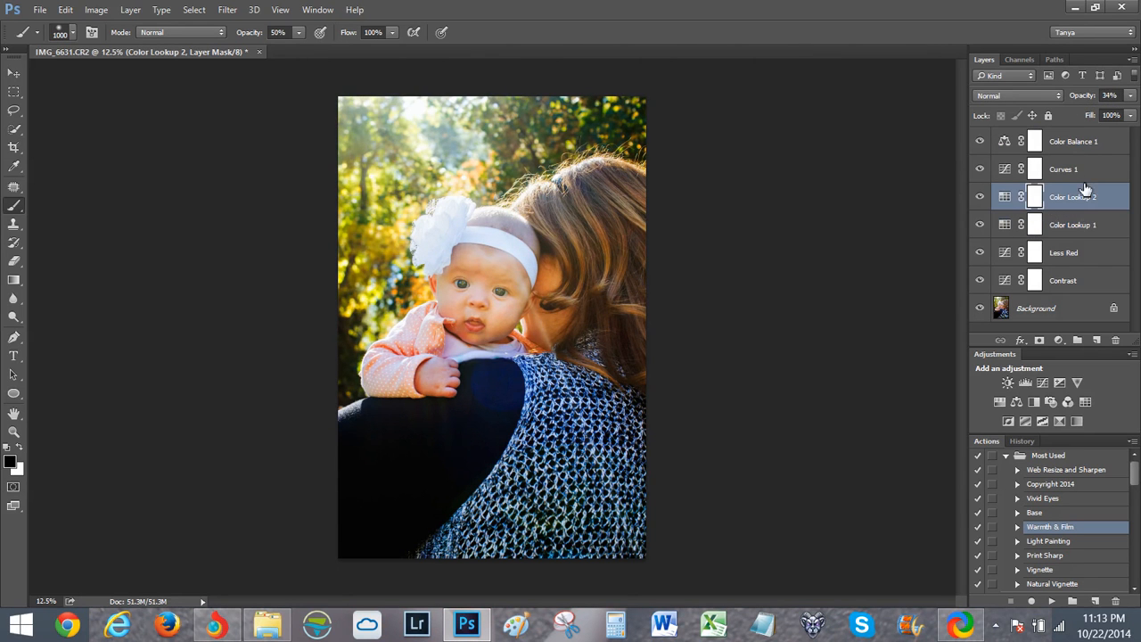
left_click_drag(1088, 96, 1077, 98)
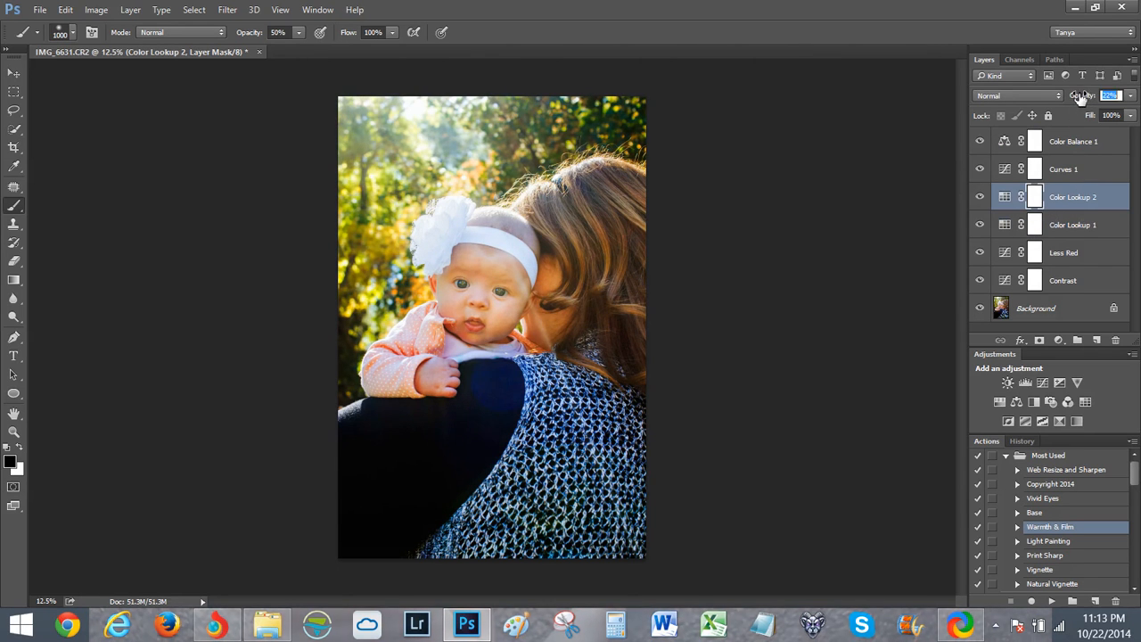
Compare the original photo with the full edit once more and flatten all layers into the Background.
left_click(979, 309, "alt")
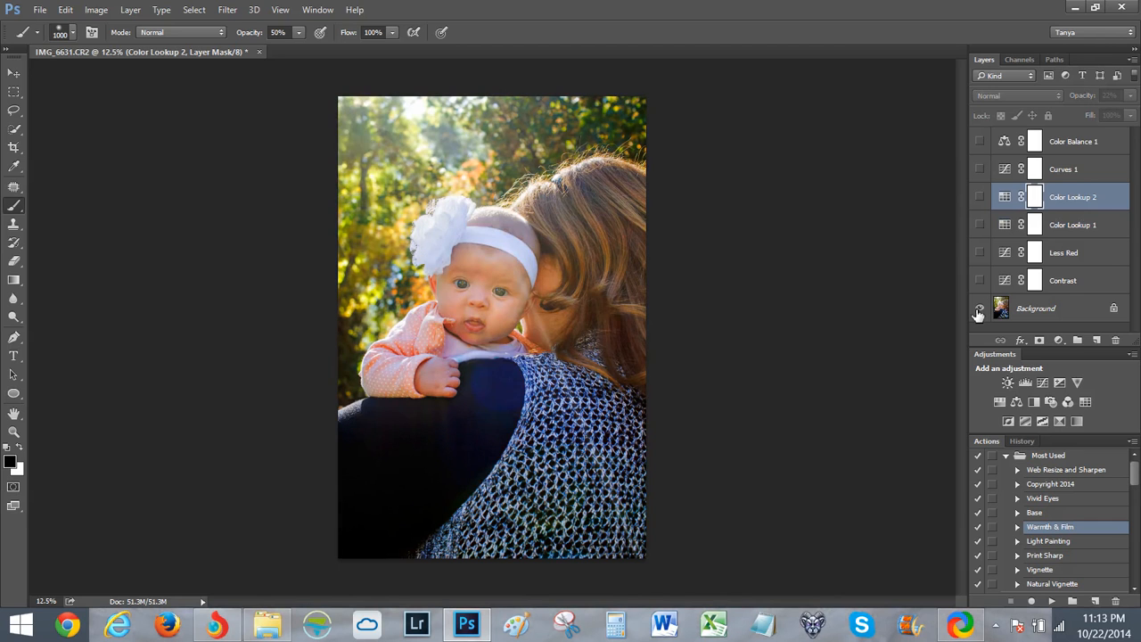
left_click(979, 309, "alt")
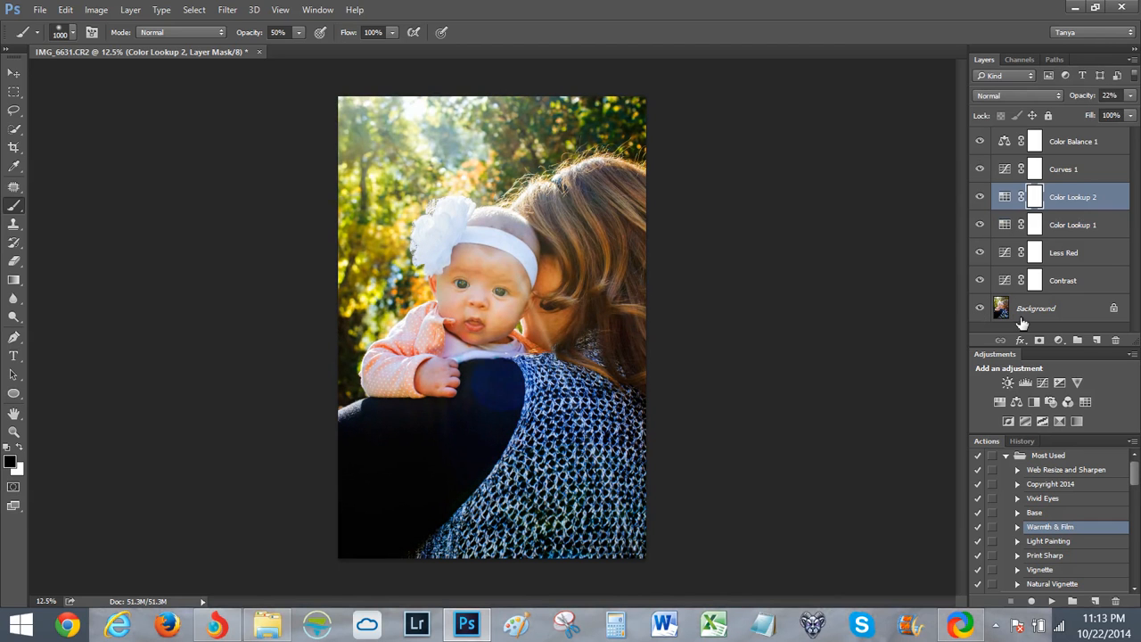
left_click_drag(992, 316, 1014, 293)
key("ctrl+alt+shift+e")
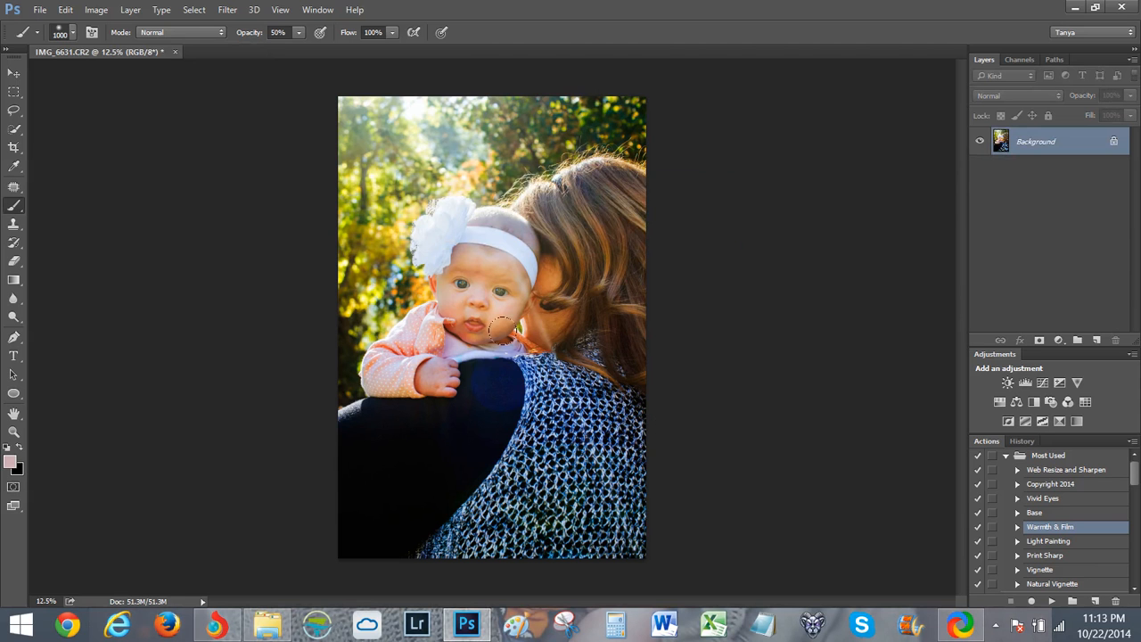
Switch to the Downloads folder in File Explorer and display its files as extra large icons.
left_click(268, 624)
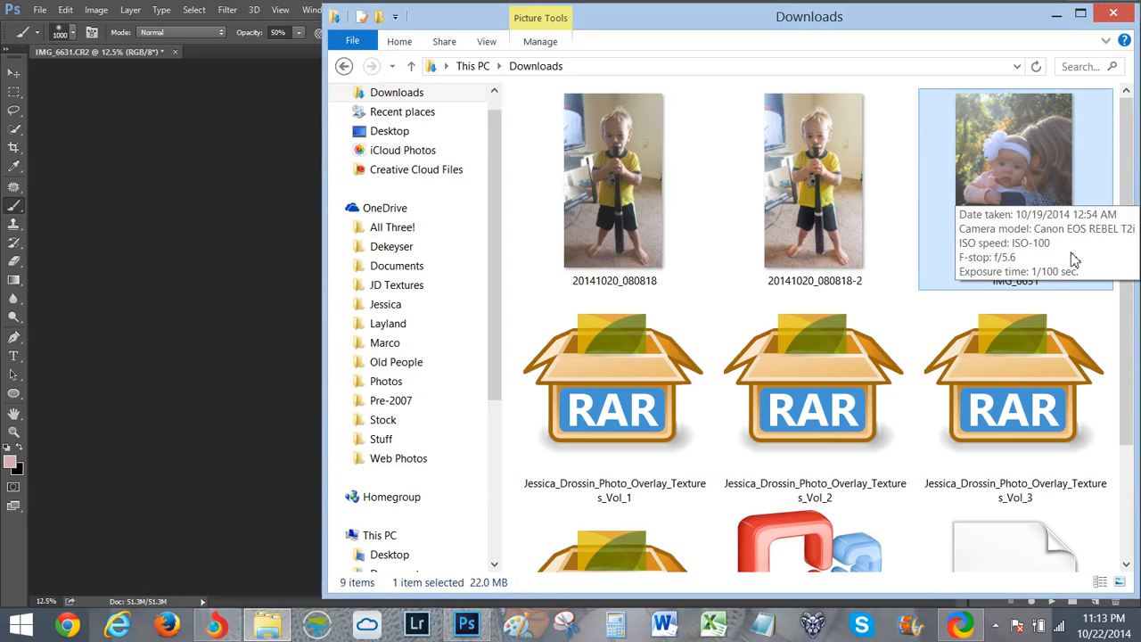
left_click(1119, 584)
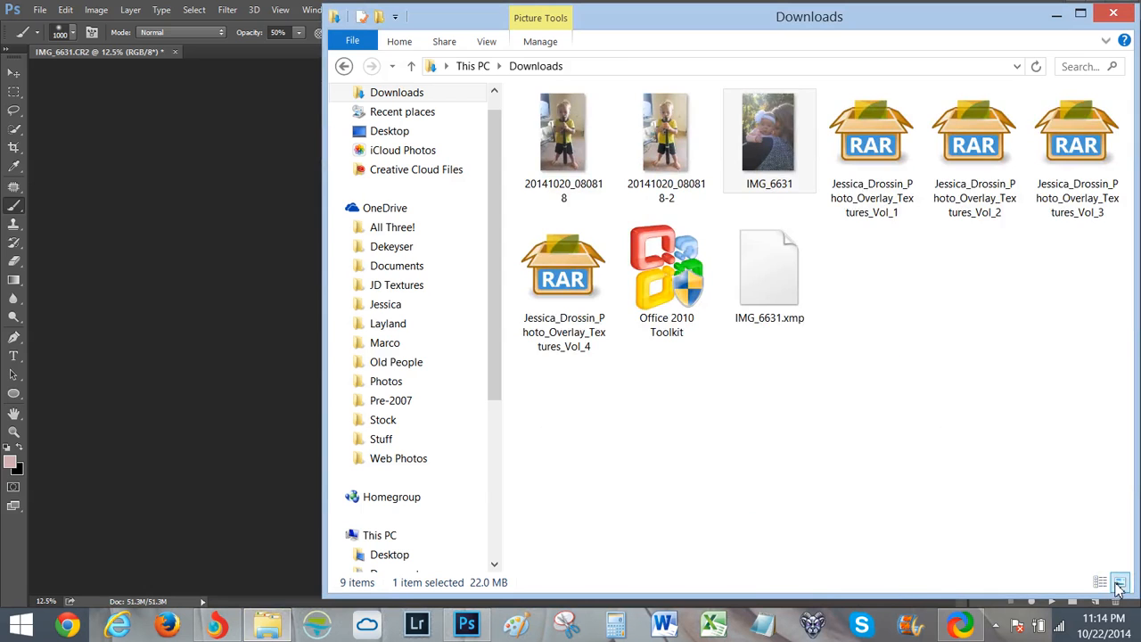
left_click(1101, 584)
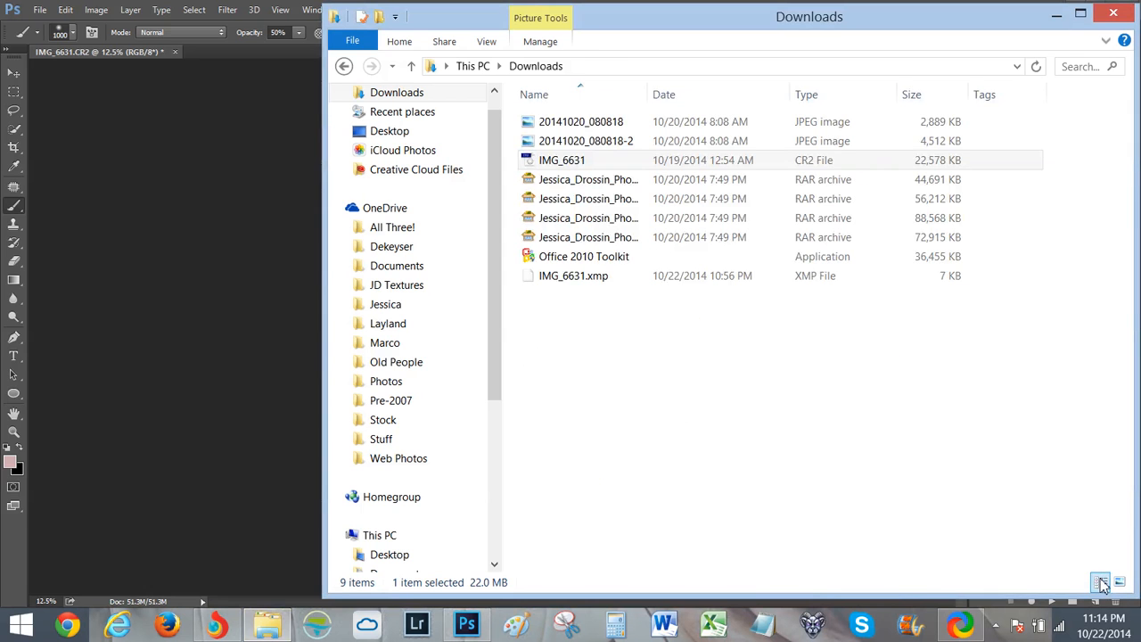
left_click(1120, 584)
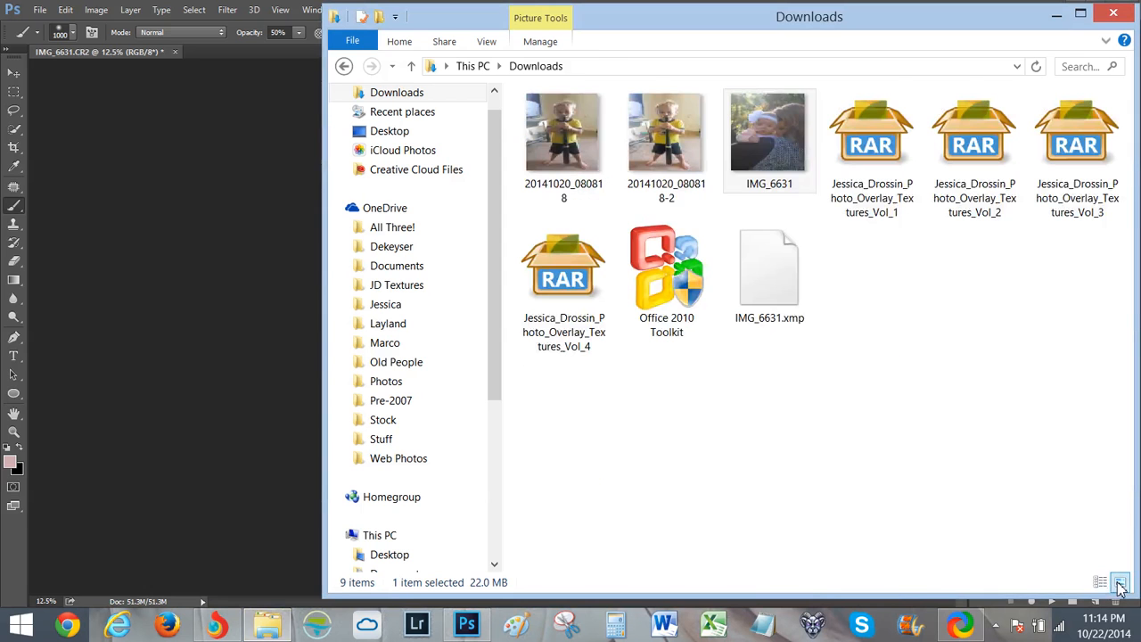
left_click(1091, 534)
right_click(1093, 536)
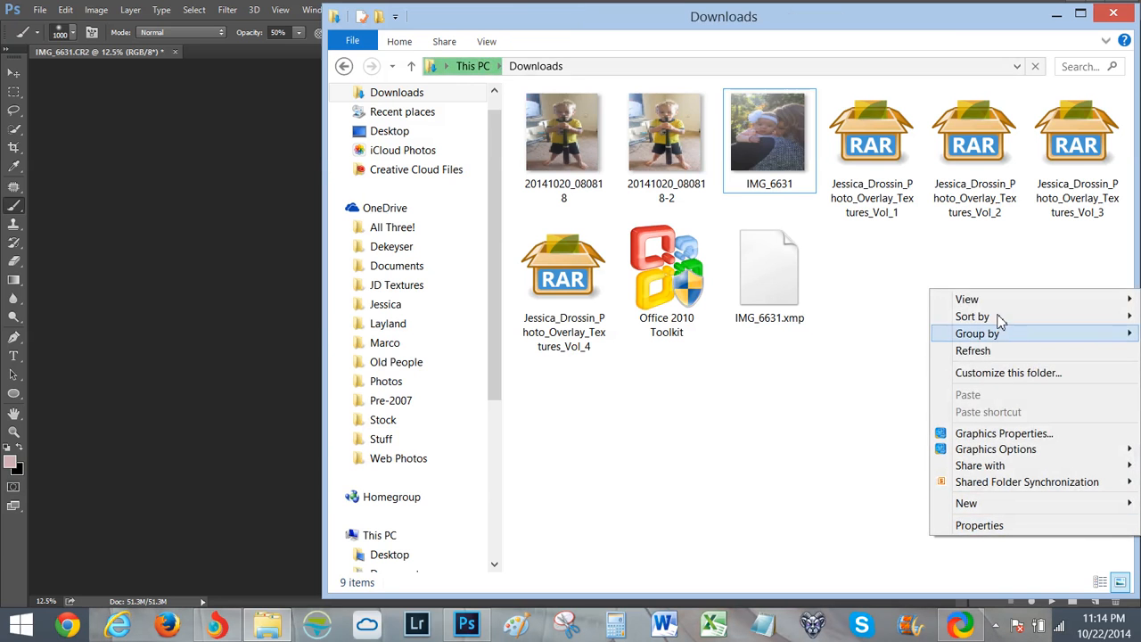
mouse_move(964, 304)
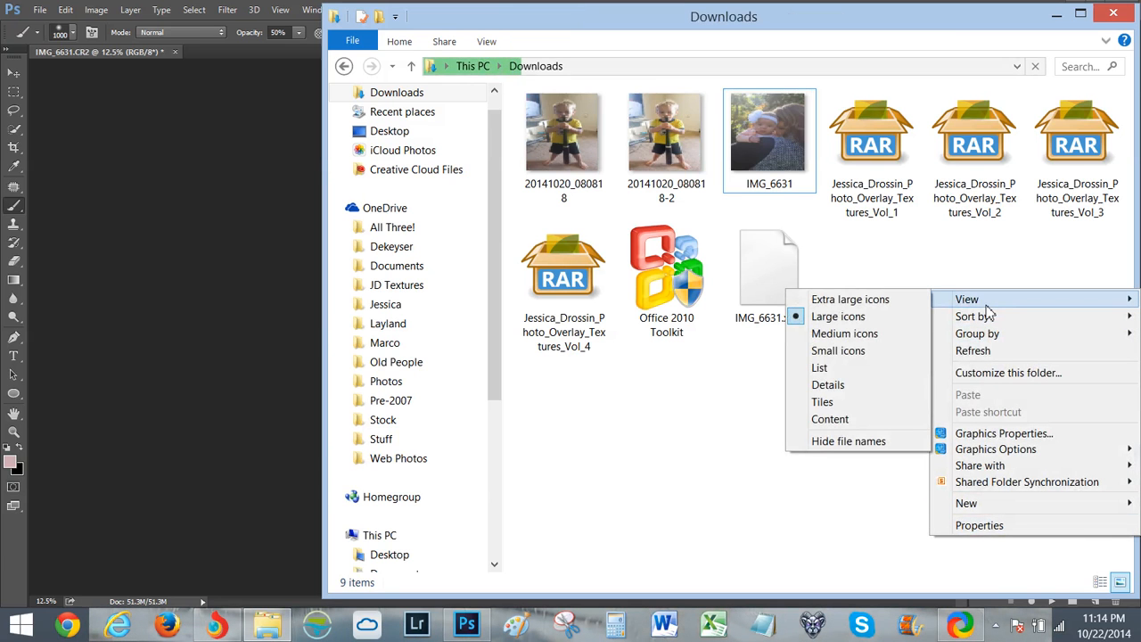
left_click(906, 302)
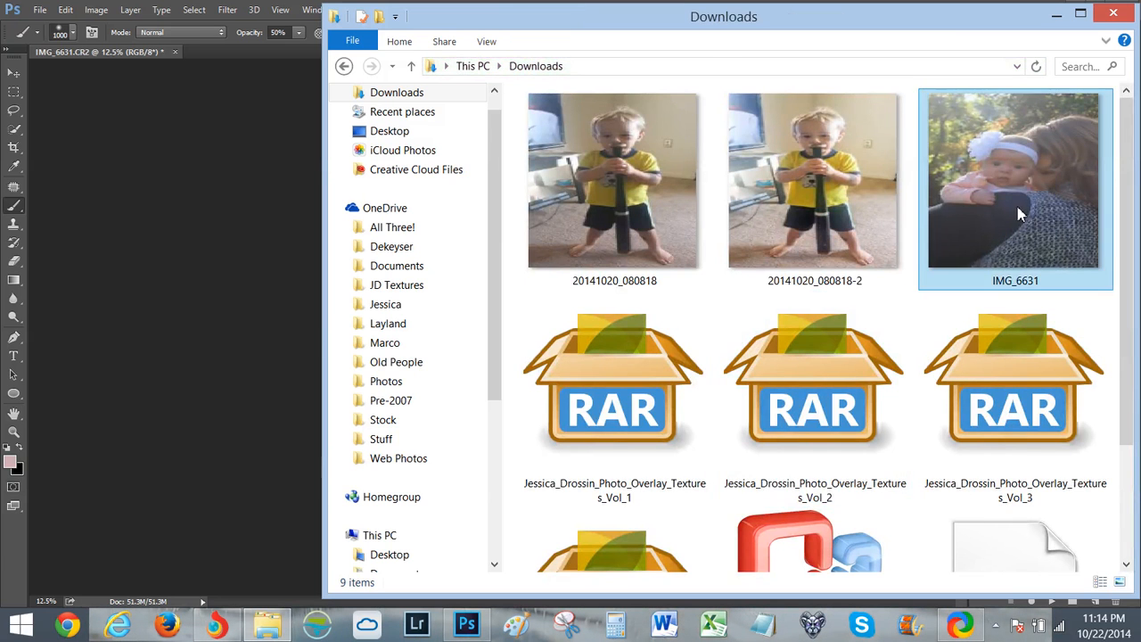
Open the IMG_6631 raw file and reset its Basic adjustments: default tones, Clarity, Vibrance and Saturation 0, white balance As Shot.
left_click_drag(1019, 214, 324, 102)
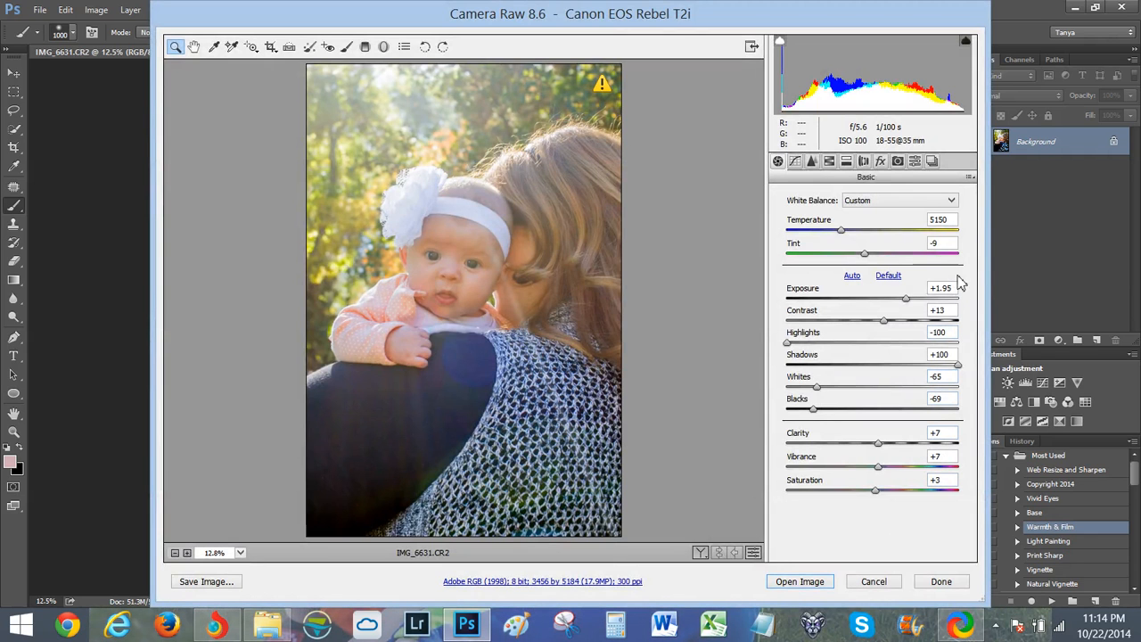
left_click(890, 276)
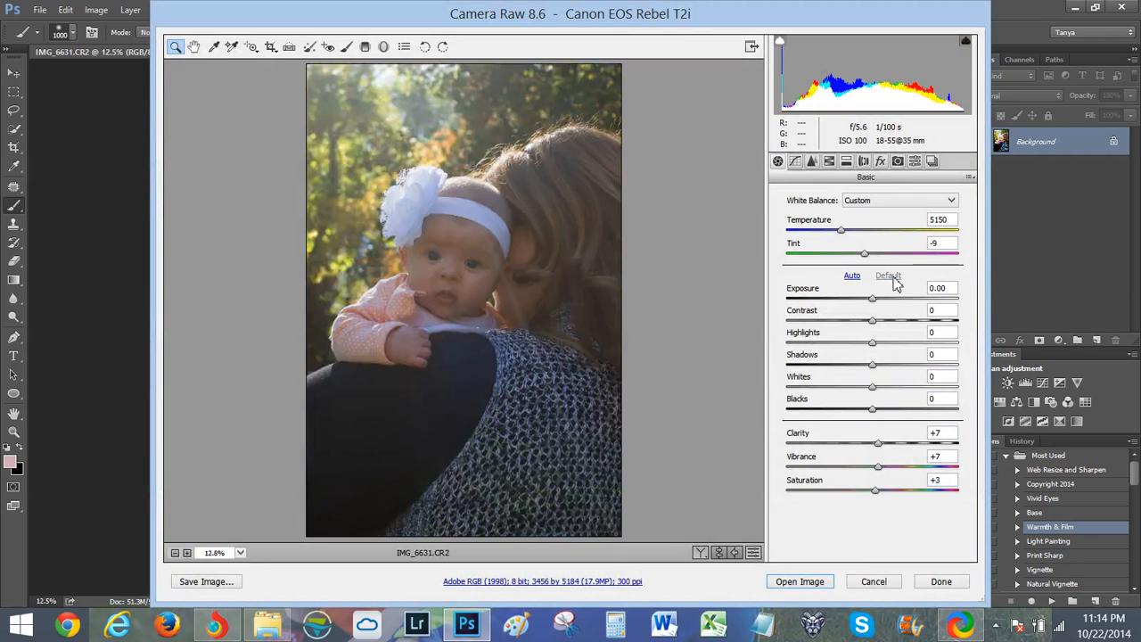
left_click(945, 433)
type("0")
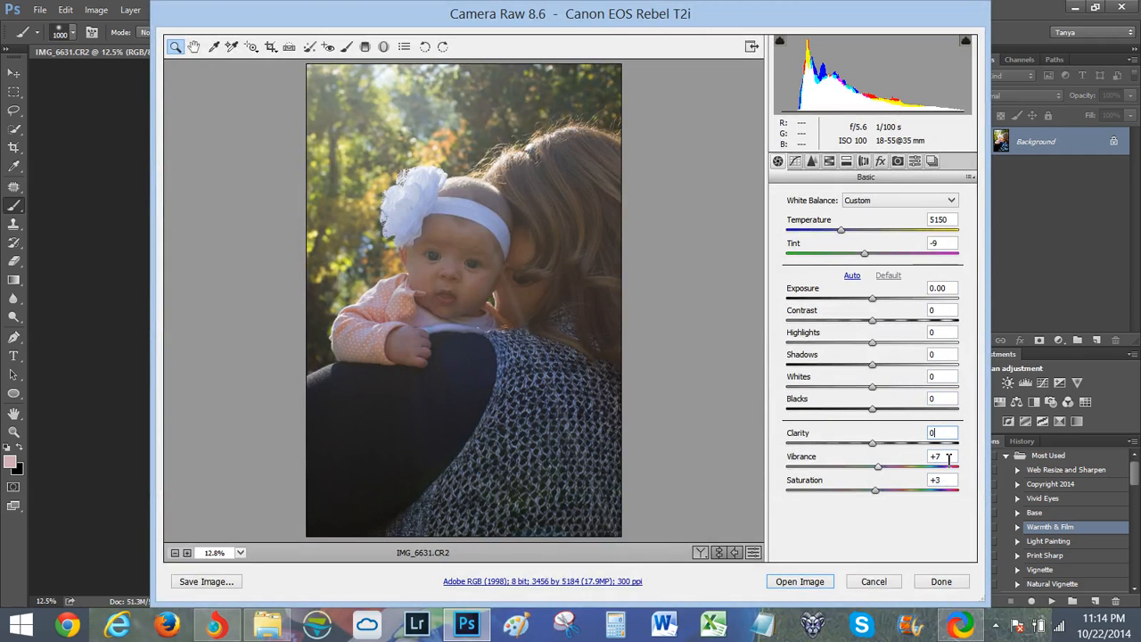
key("Tab")
type("0")
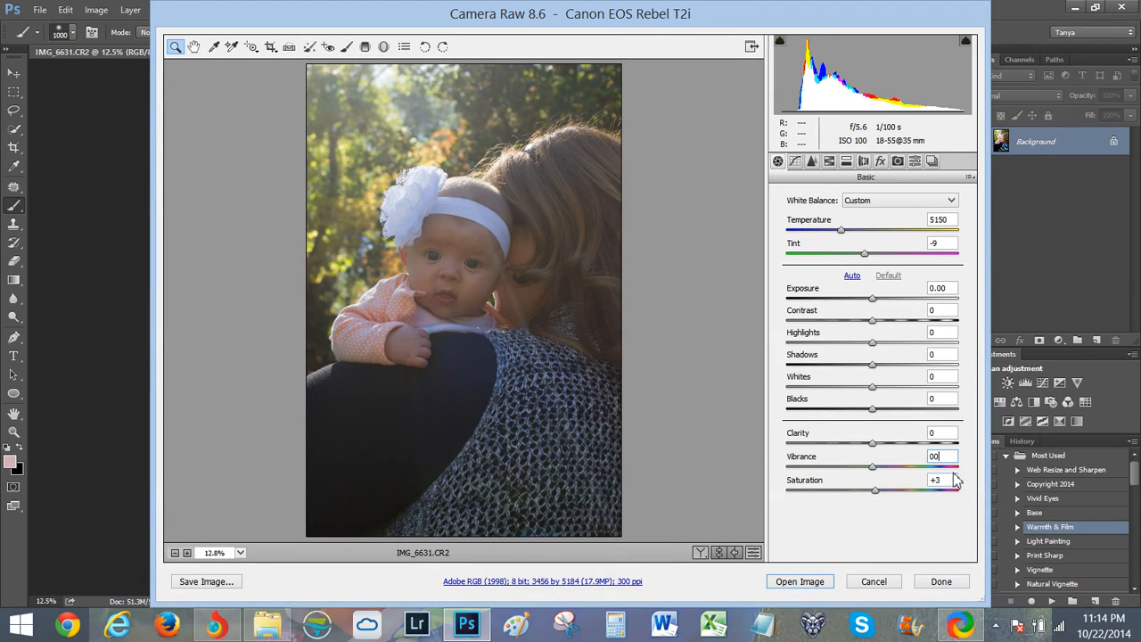
left_click(937, 479)
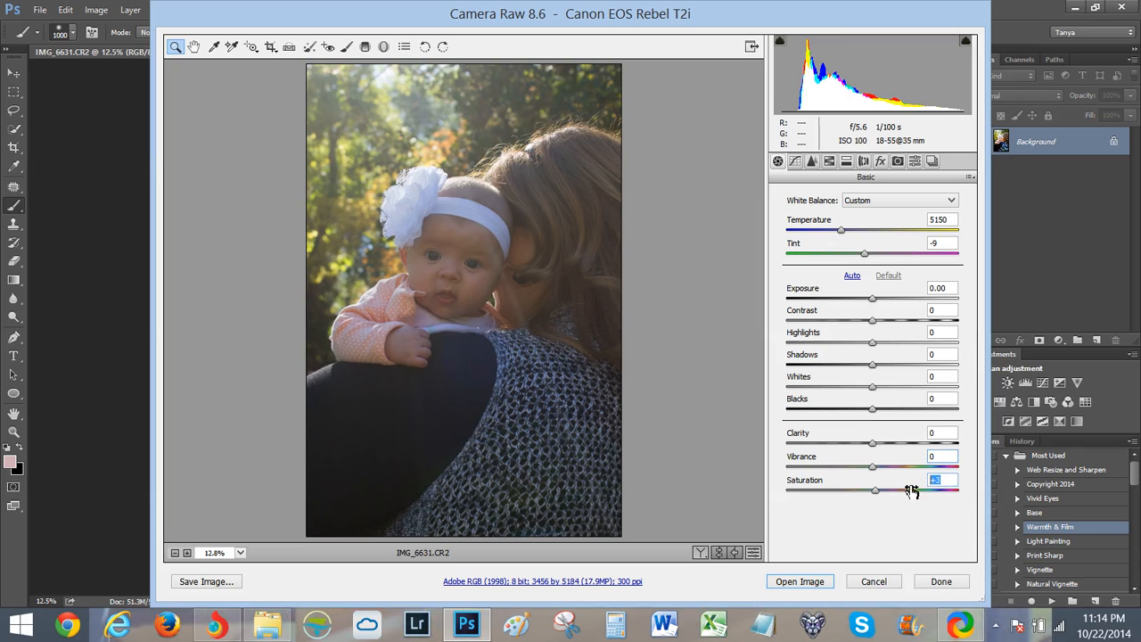
type("0")
left_click(934, 204)
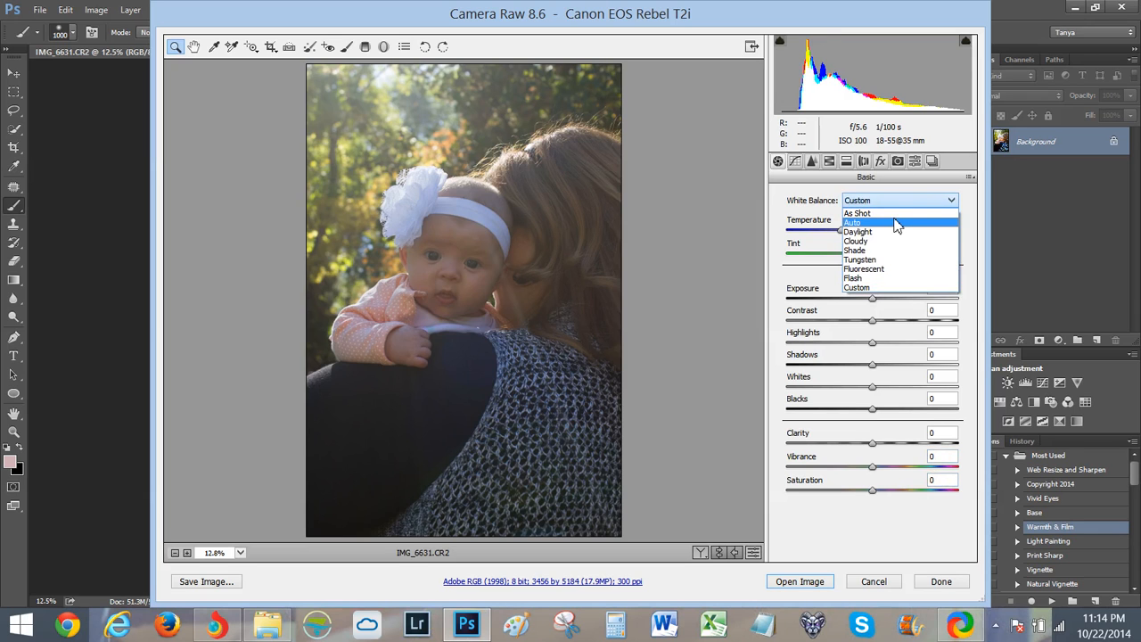
left_click(892, 214)
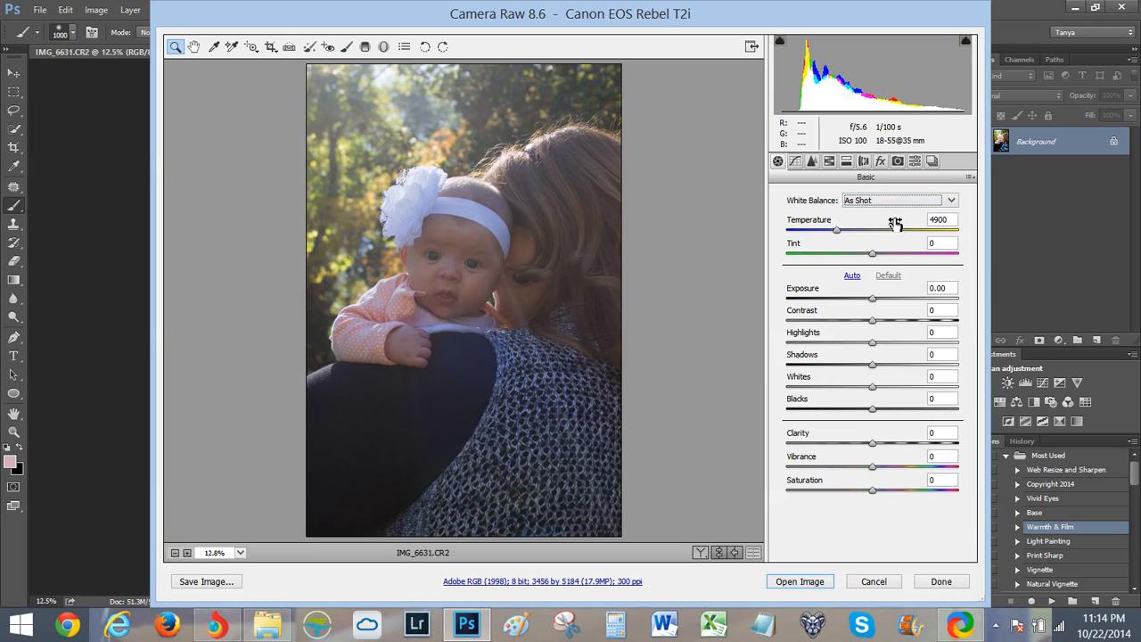
Review the raw file's sharpening and noise reduction settings and open the unedited image as a document.
left_click(812, 161)
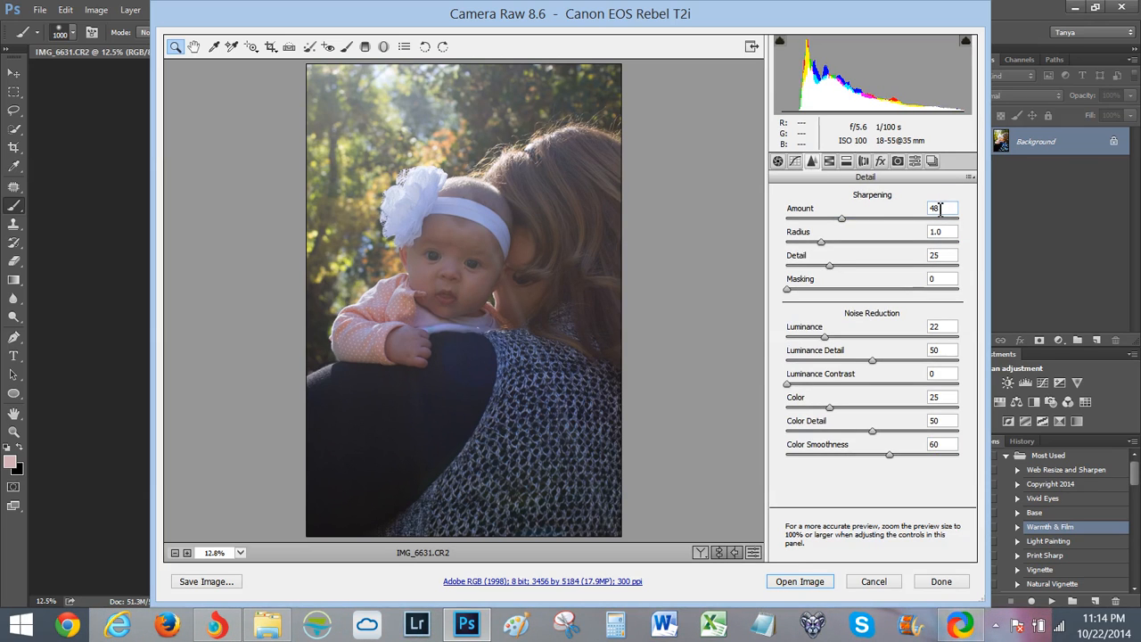
left_click(969, 178)
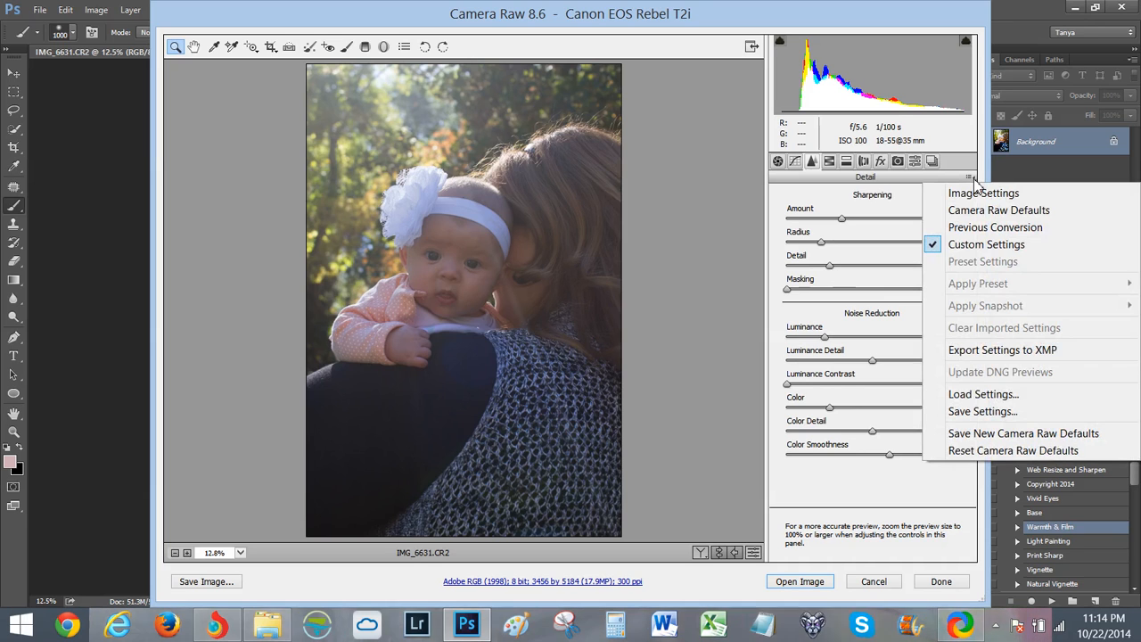
left_click(974, 177)
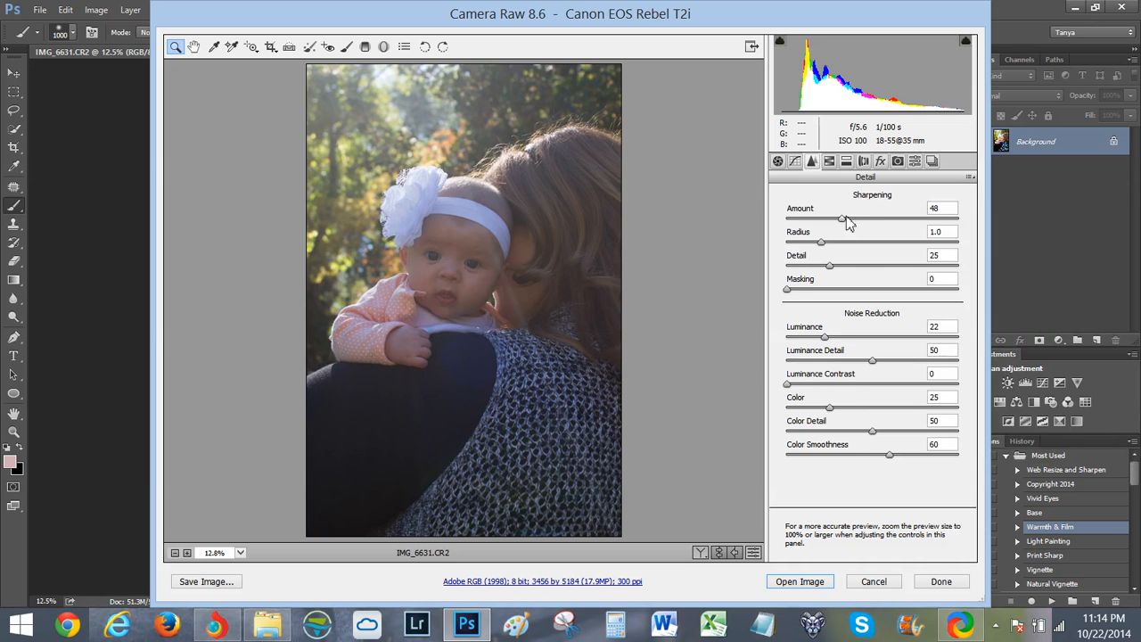
left_click(777, 162)
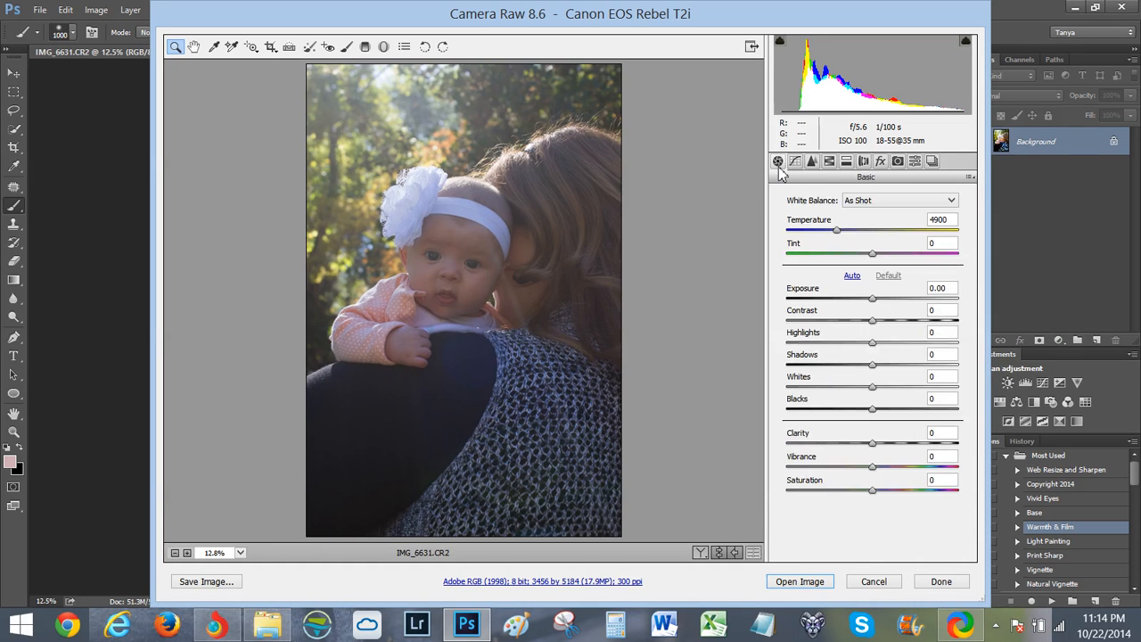
left_click(792, 583)
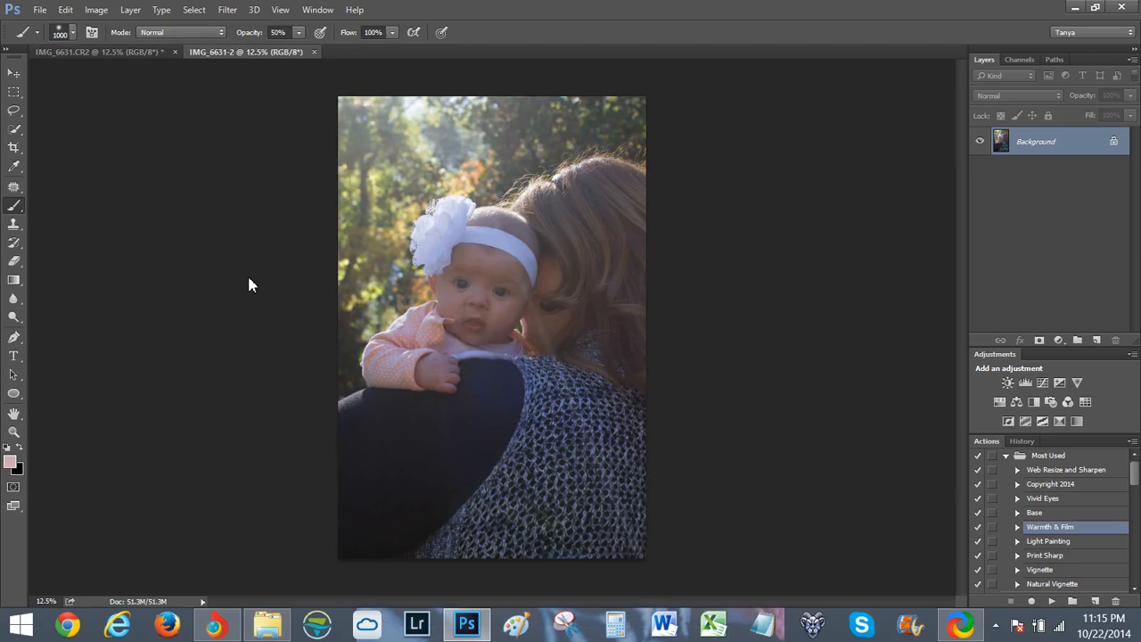
Float the unedited IMG_6631-2 document beside the edited photo to compare them, and dock it again.
left_click_drag(240, 52, 491, 206)
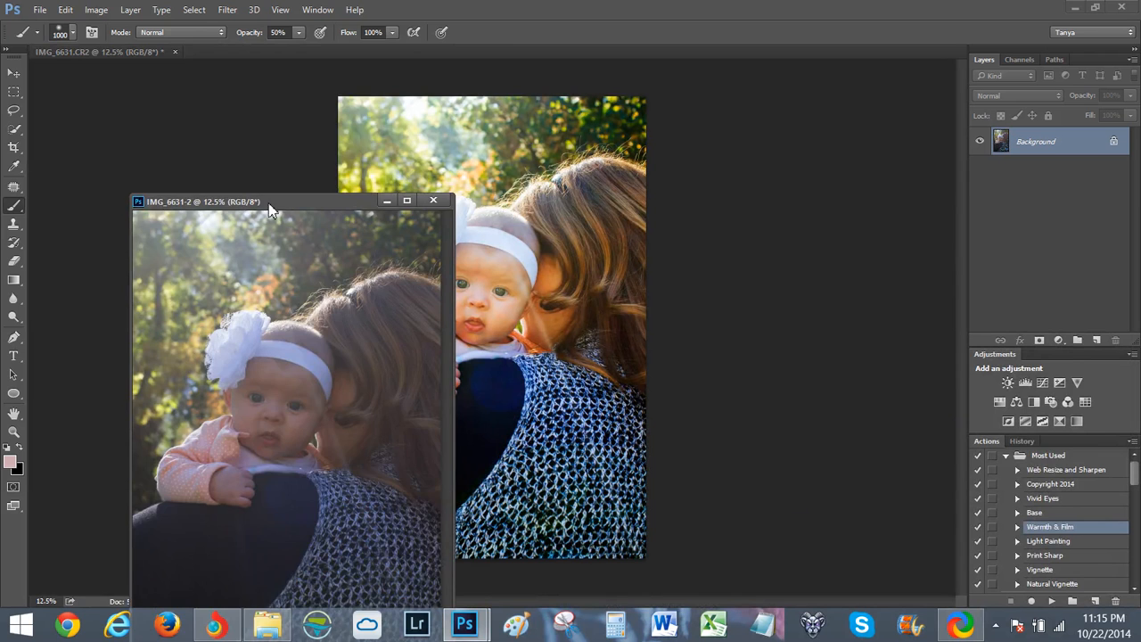
left_click_drag(272, 211, 151, 92)
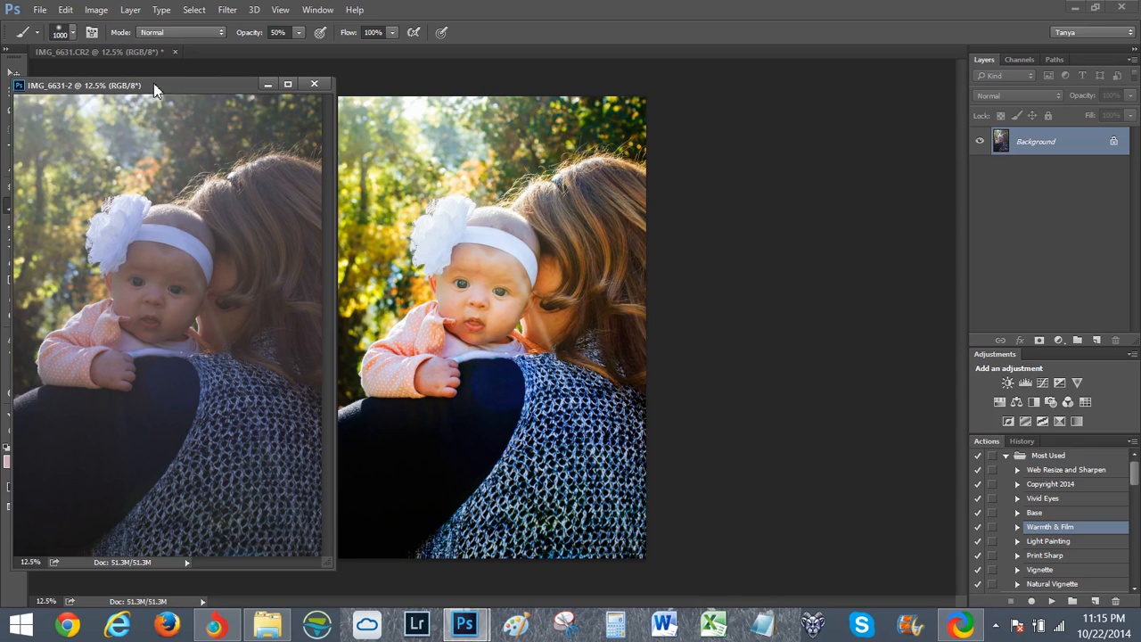
left_click_drag(156, 90, 325, 57)
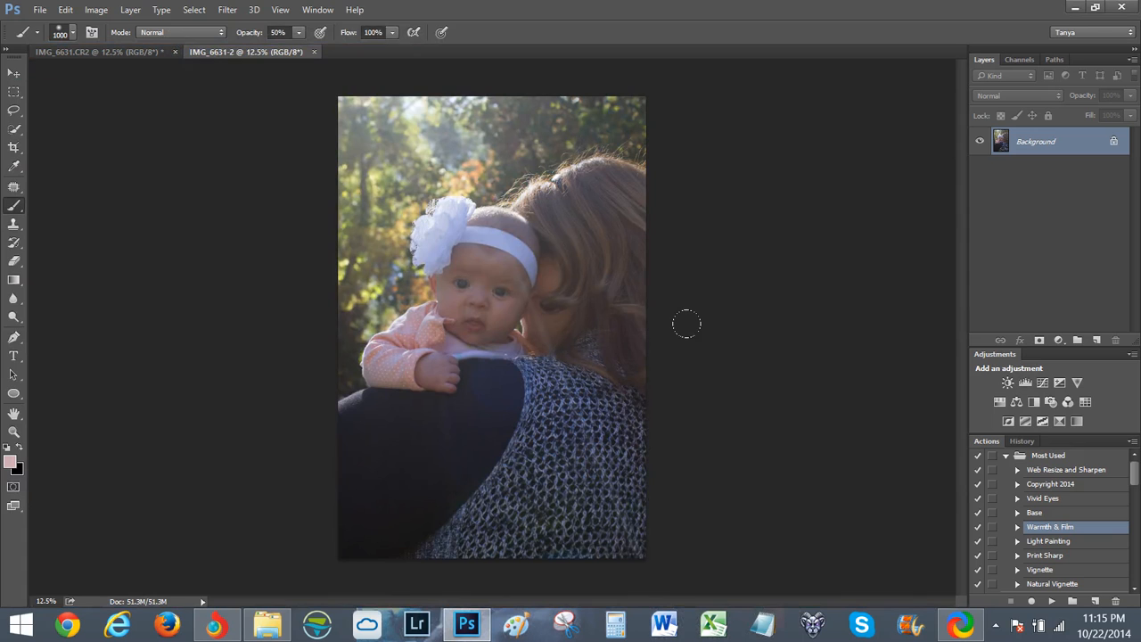
Extend the IMG_6631-2 canvas with the Crop tool to slightly more than double width, adding black space beside the photo's right edge.
key("c")
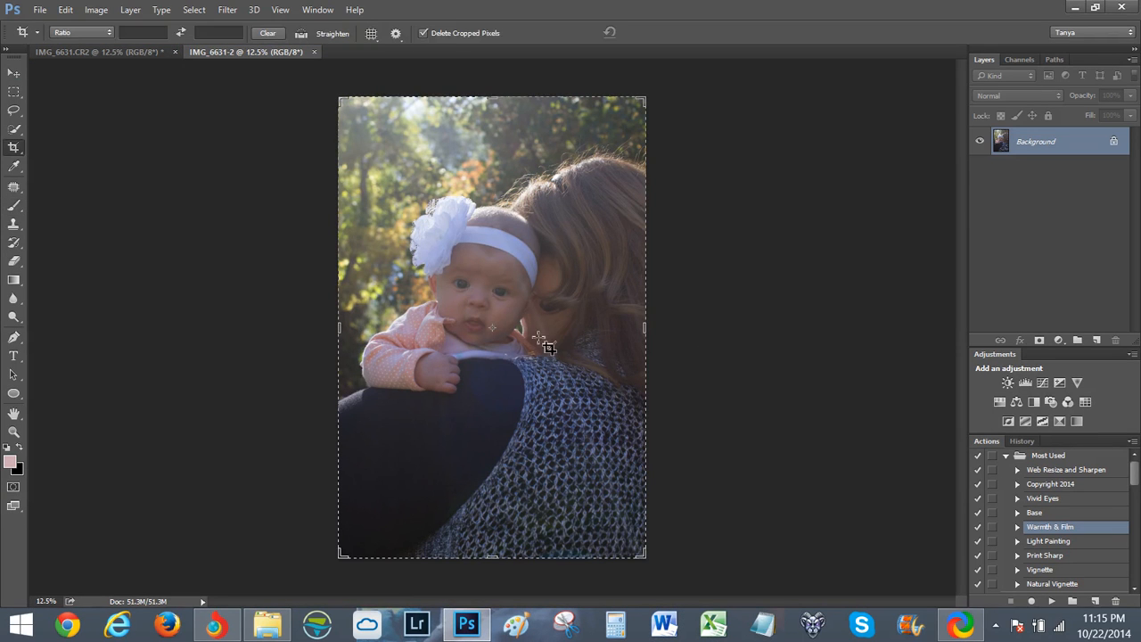
left_click_drag(643, 330, 818, 349)
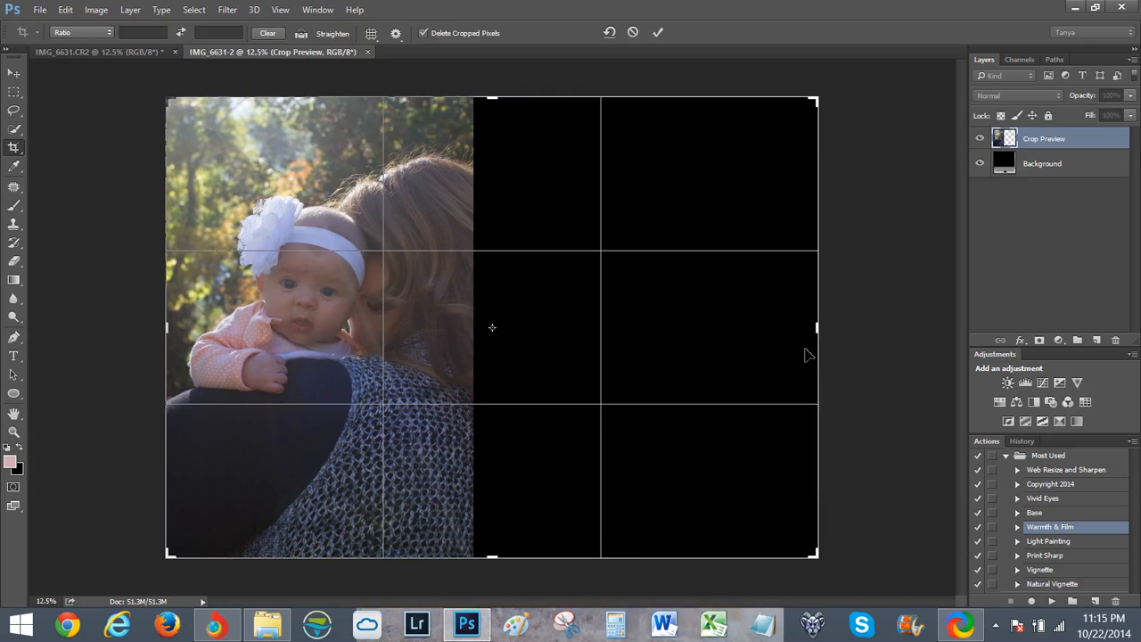
left_click(658, 32)
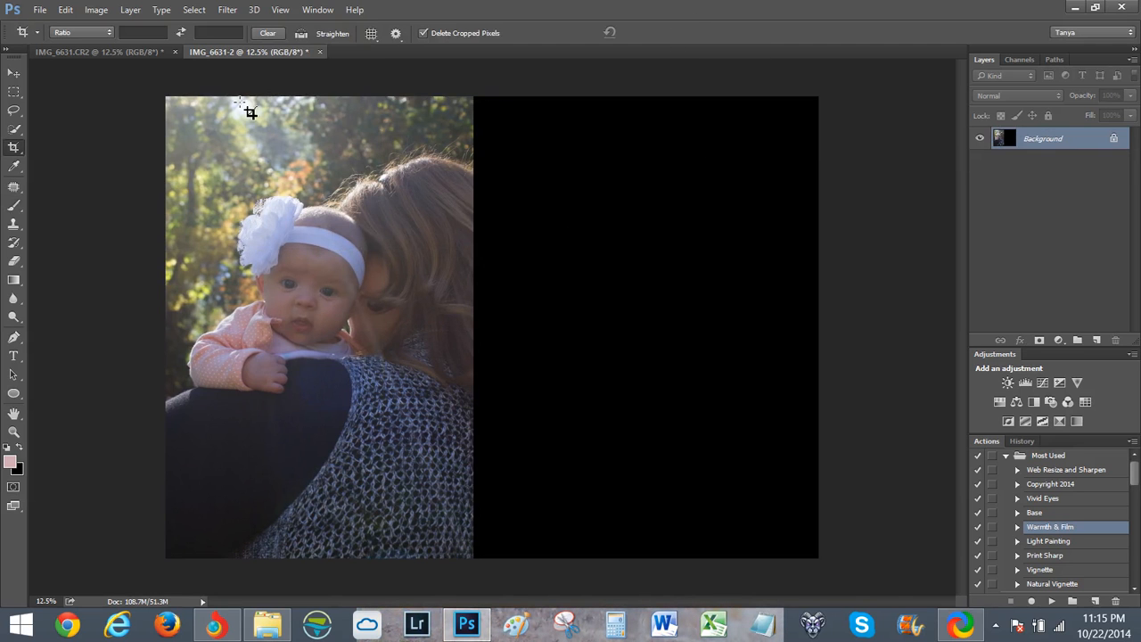
Duplicate the edited photo's Background layer in IMG_6631.CR2 and copy the duplicate into the black area of IMG_6631-2.
left_click(121, 55)
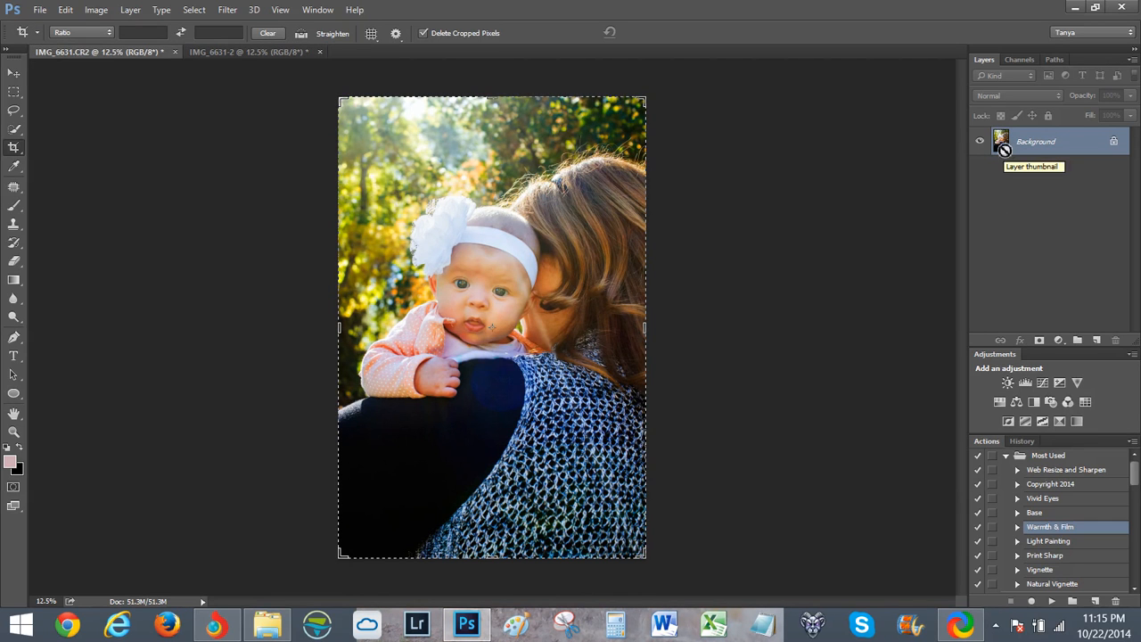
key("ctrl+j")
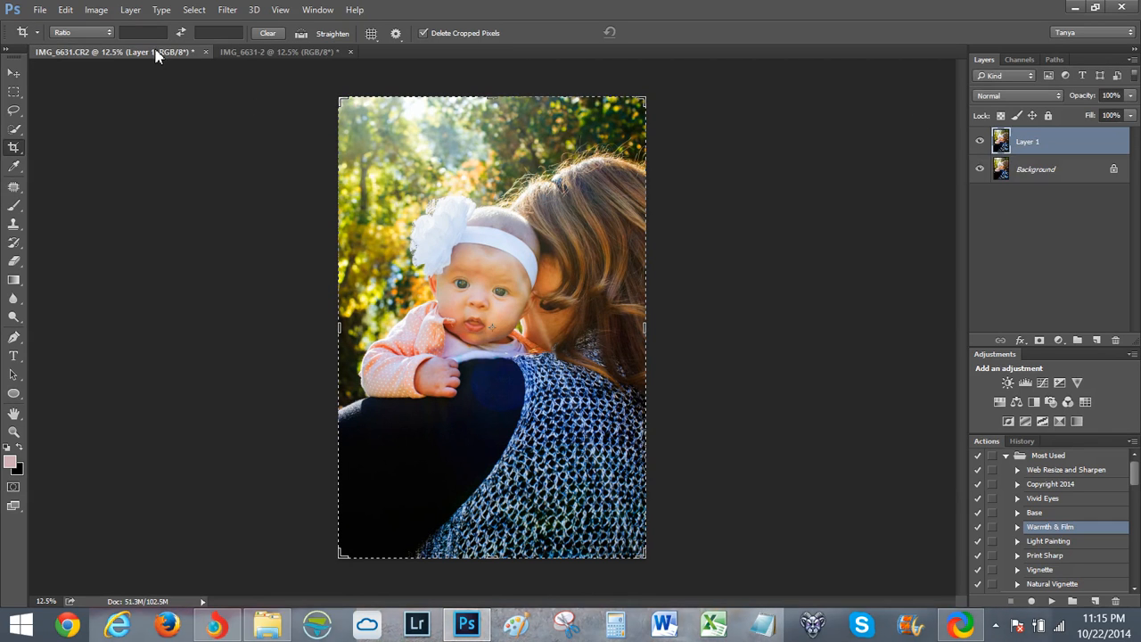
left_click_drag(158, 51, 59, 288)
left_click_drag(1081, 159, 735, 288)
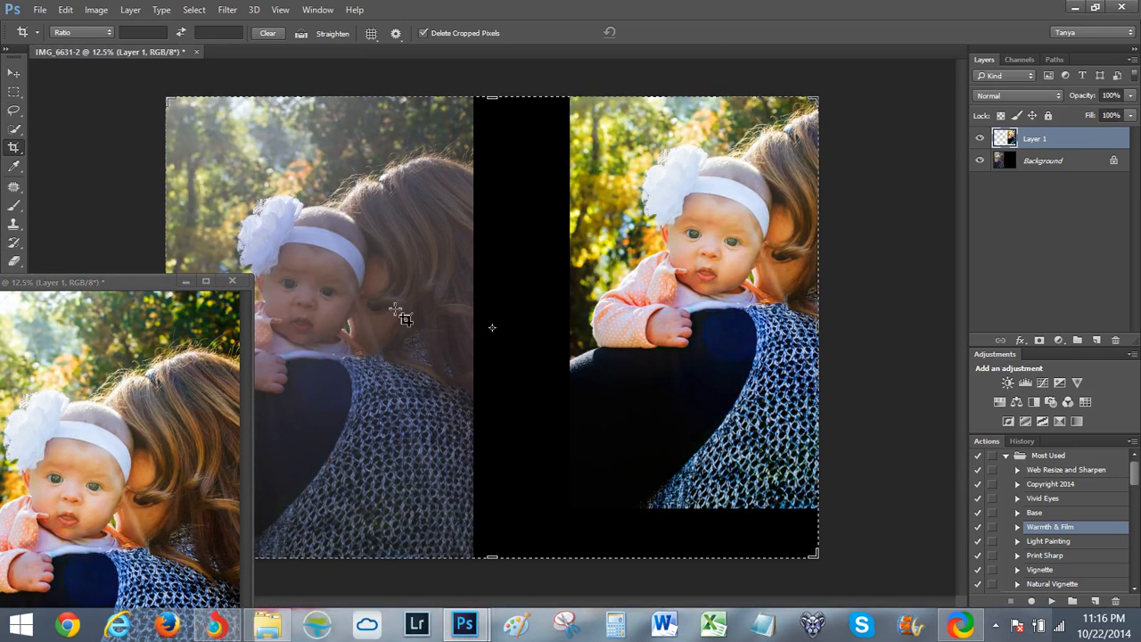
left_click(149, 280)
left_click_drag(149, 280, 193, 62)
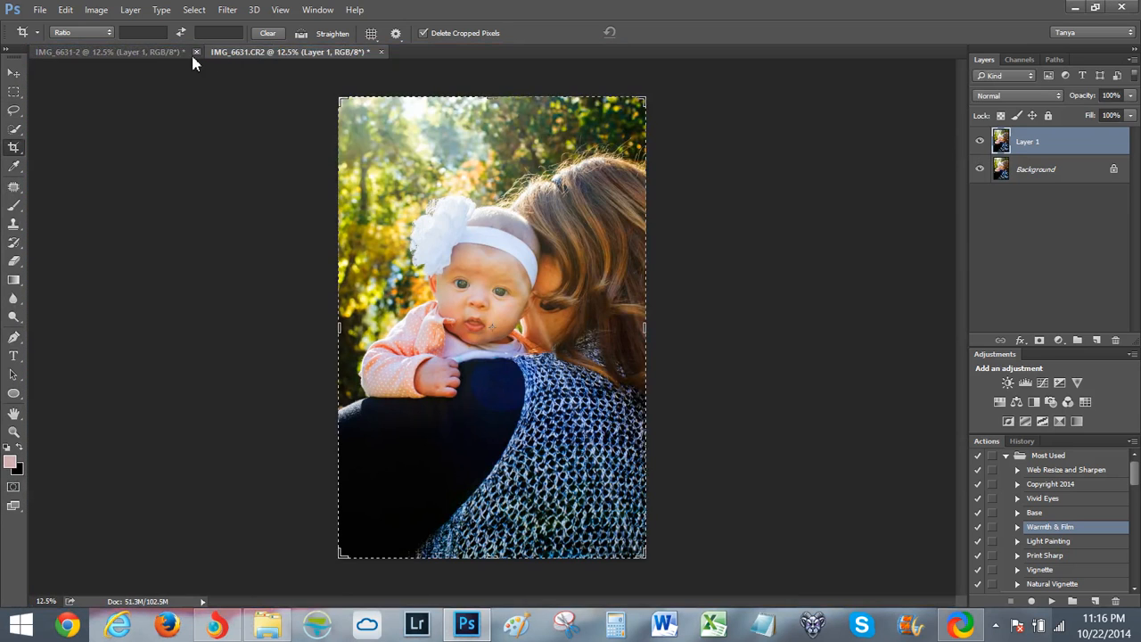
left_click(164, 54)
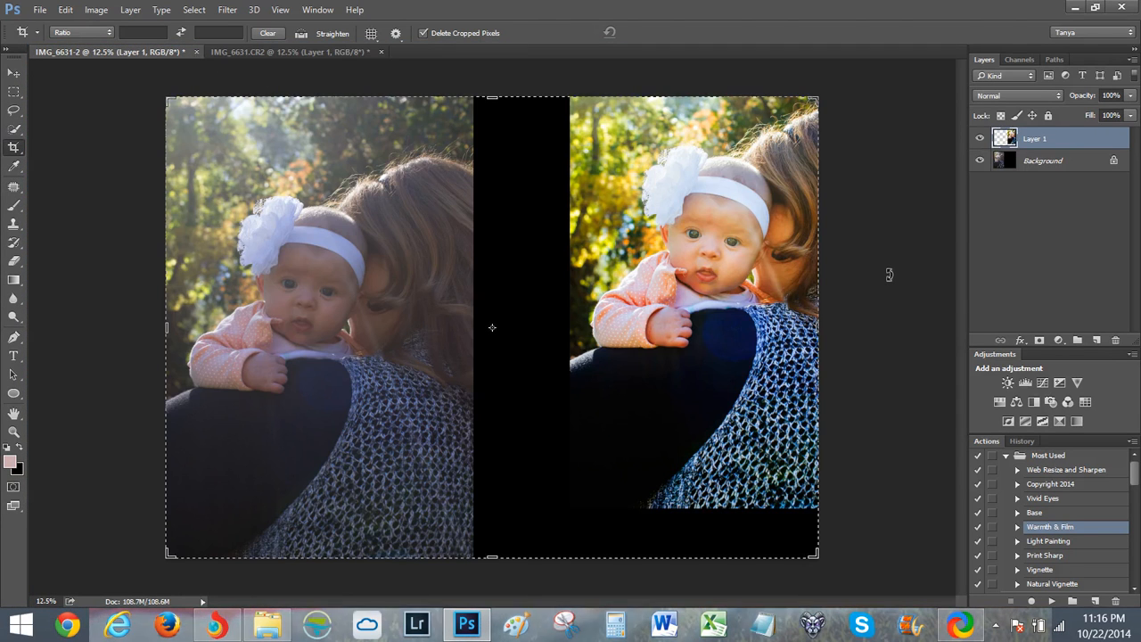
Move the edited photo's layer next to the unedited one, level with it and separated by a thin black gap.
key("ctrl+t")
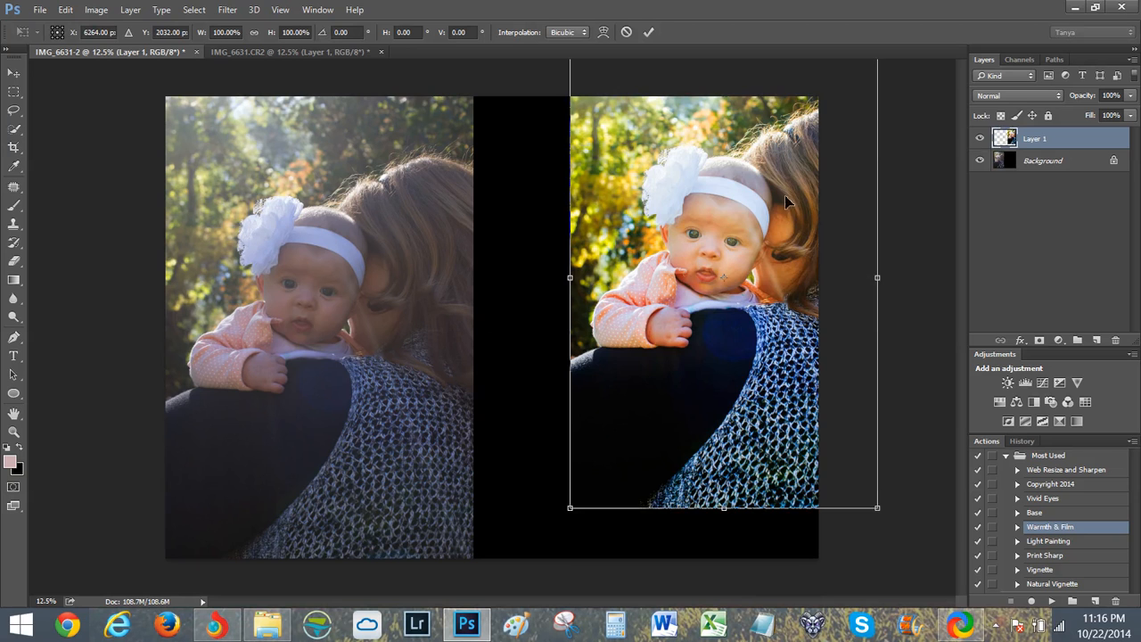
left_click_drag(786, 202, 696, 229)
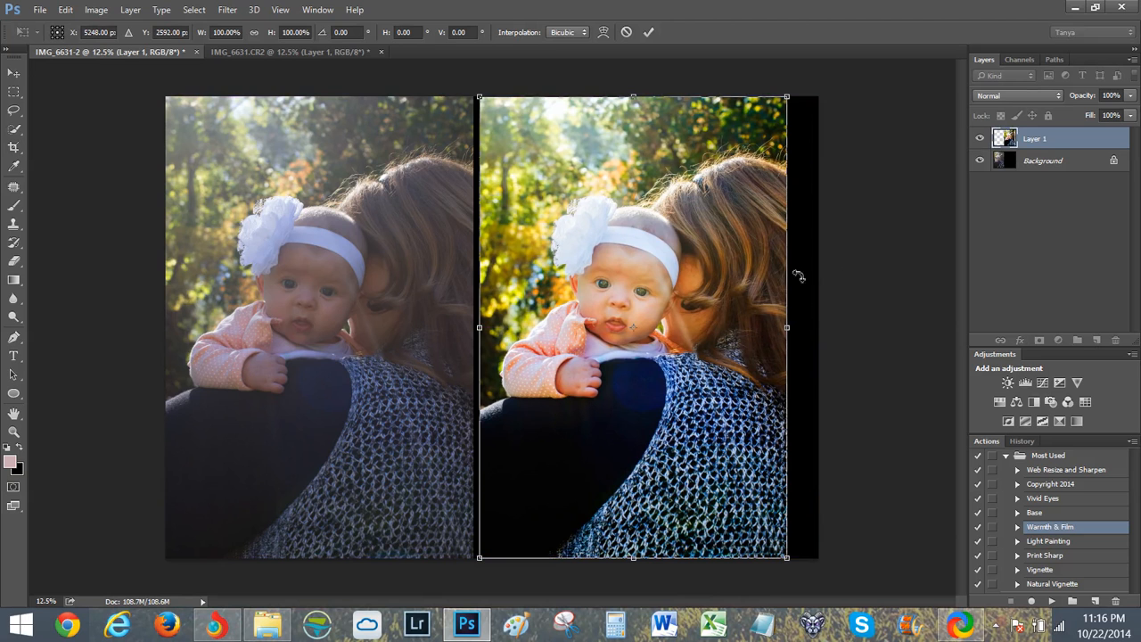
left_click(648, 33)
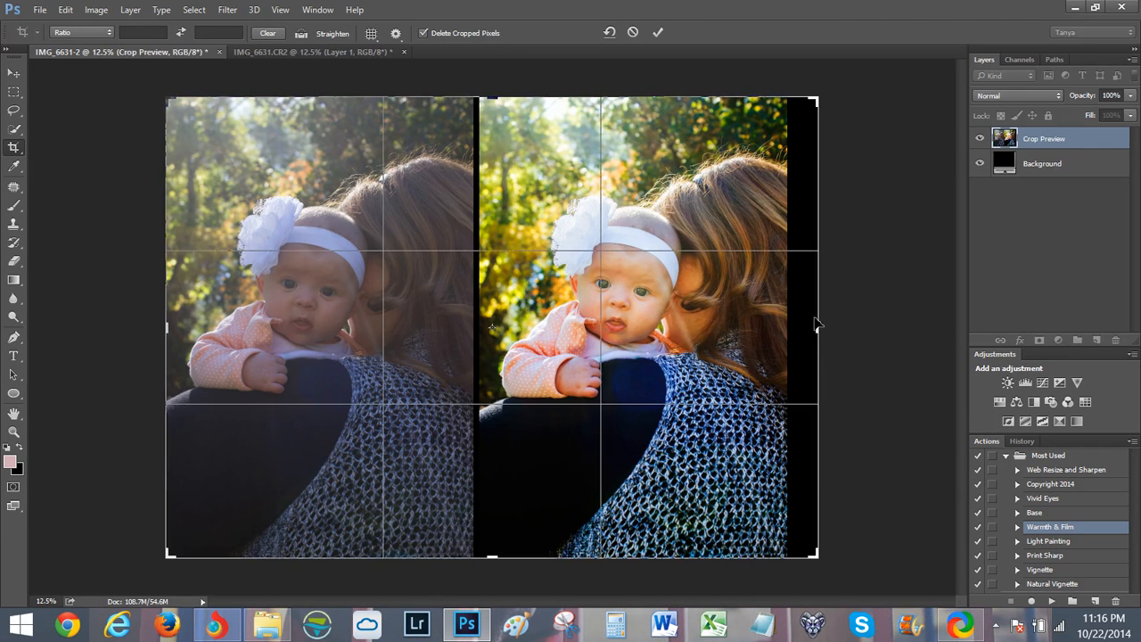
Crop off the black strip beyond the edited photo and merge Layer 1 down into the Background.
left_click_drag(818, 333, 801, 321)
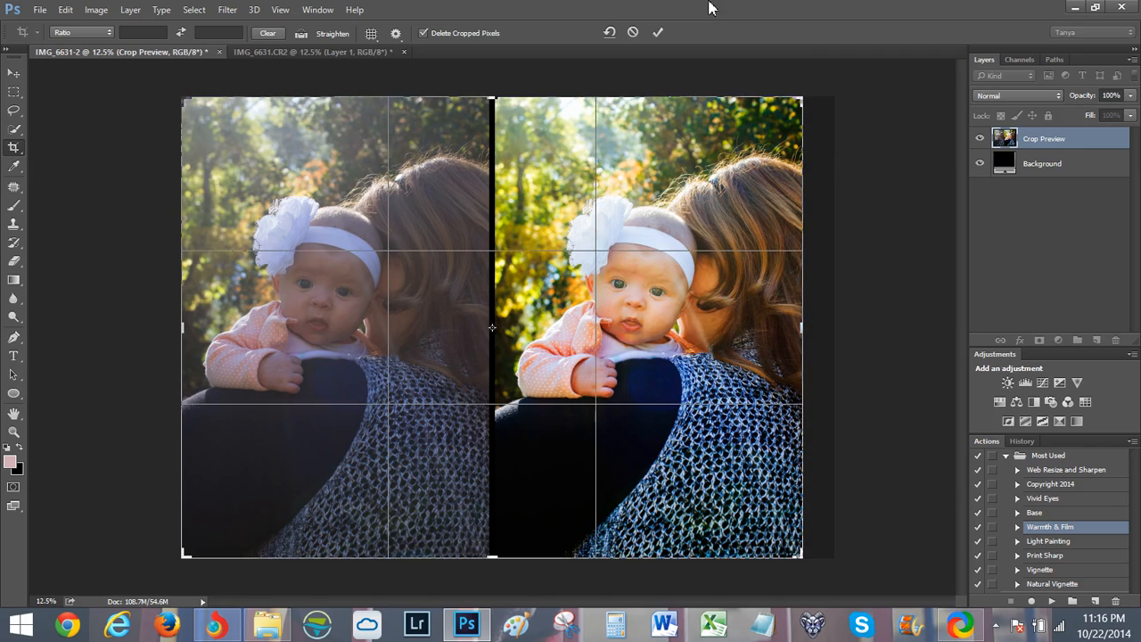
left_click(657, 33)
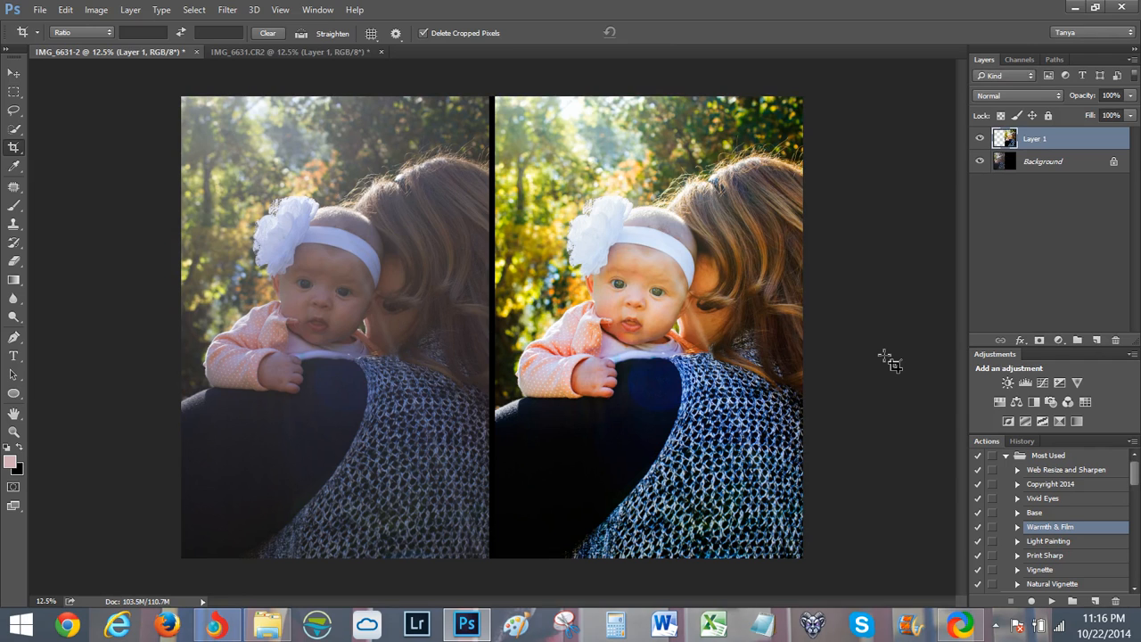
key("e")
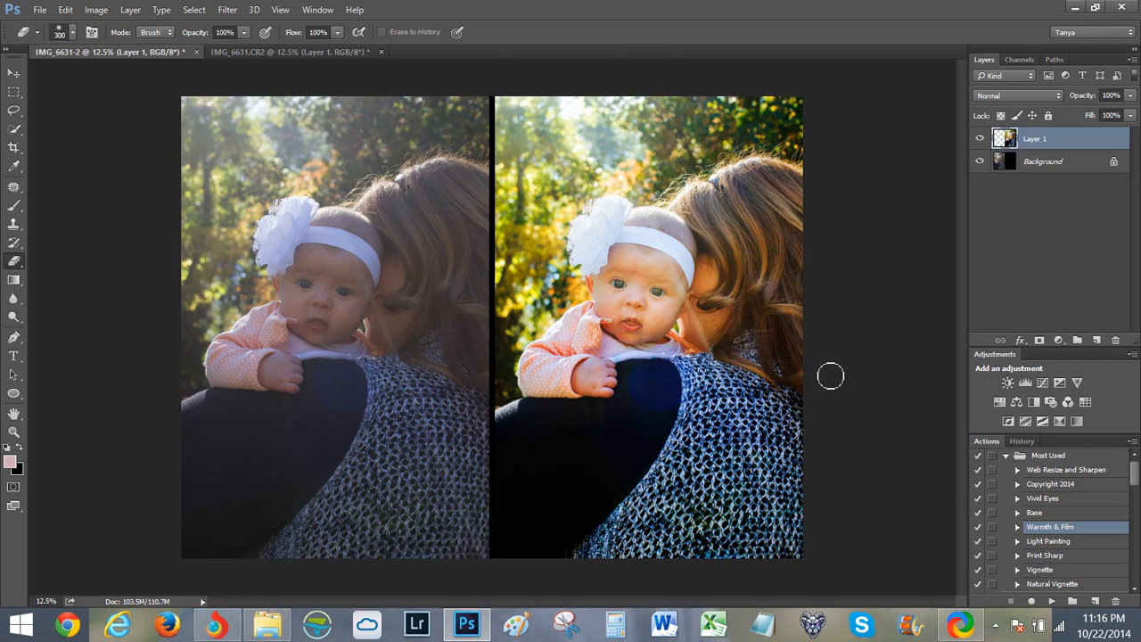
key("ctrl+e")
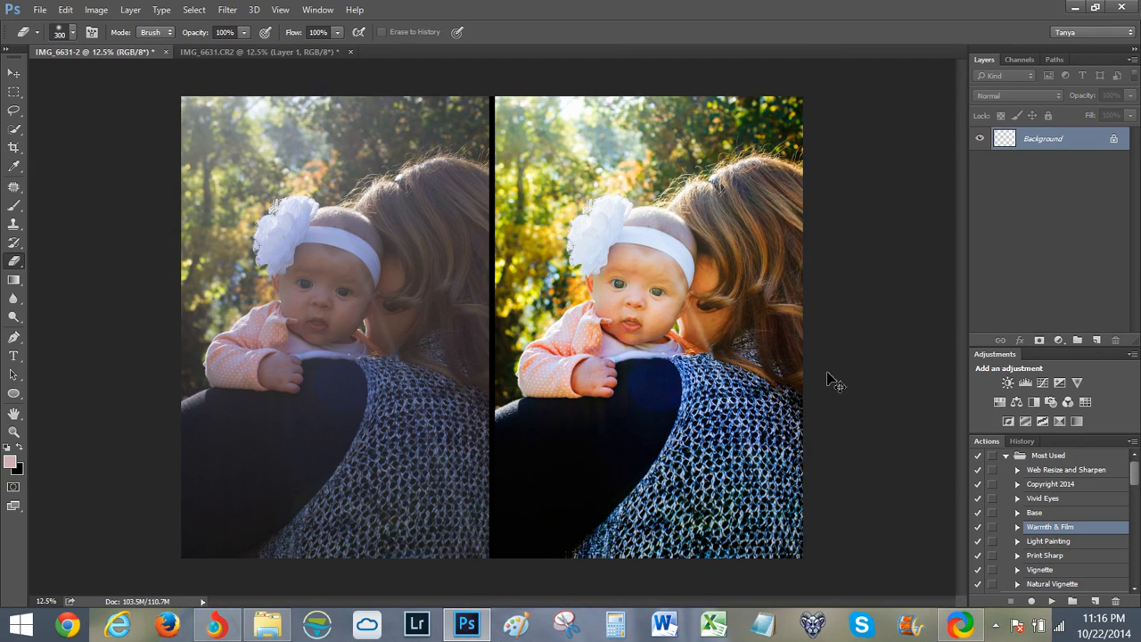
Run the Web Resize and Sharpen action and set the Sharpen It layer's opacity to 70%.
left_click(1048, 473)
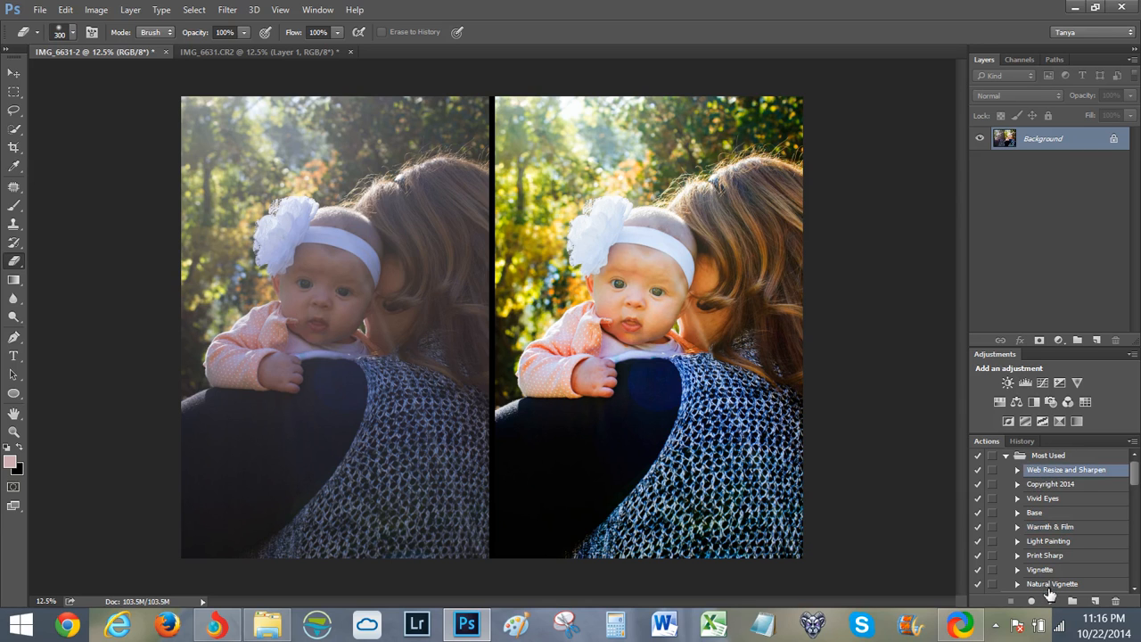
left_click(1052, 602)
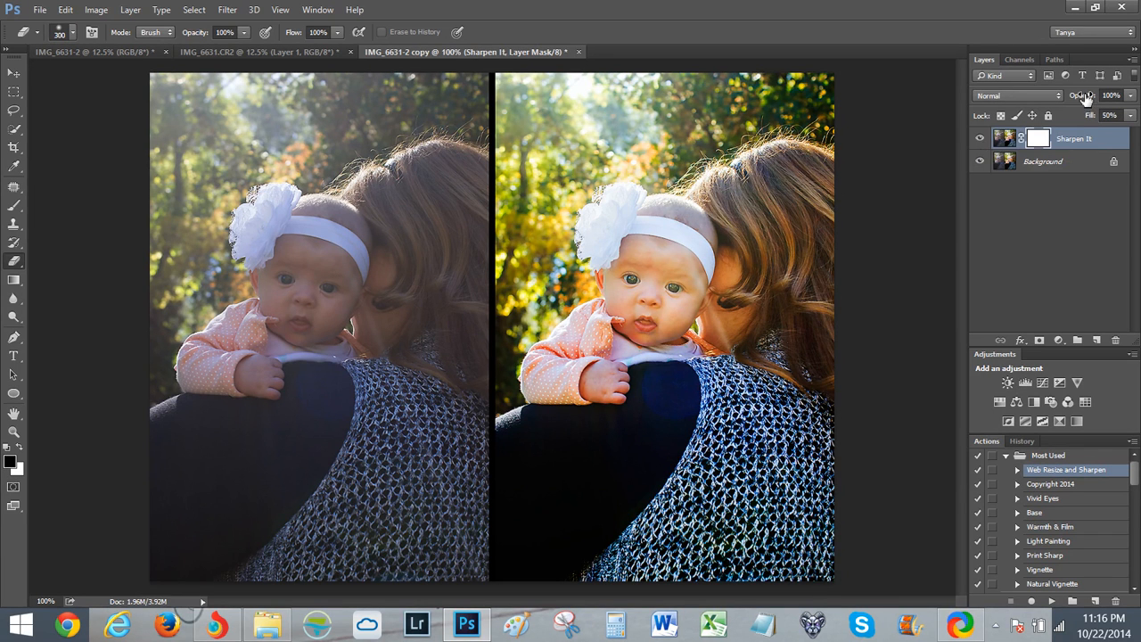
left_click_drag(1089, 98, 1063, 101)
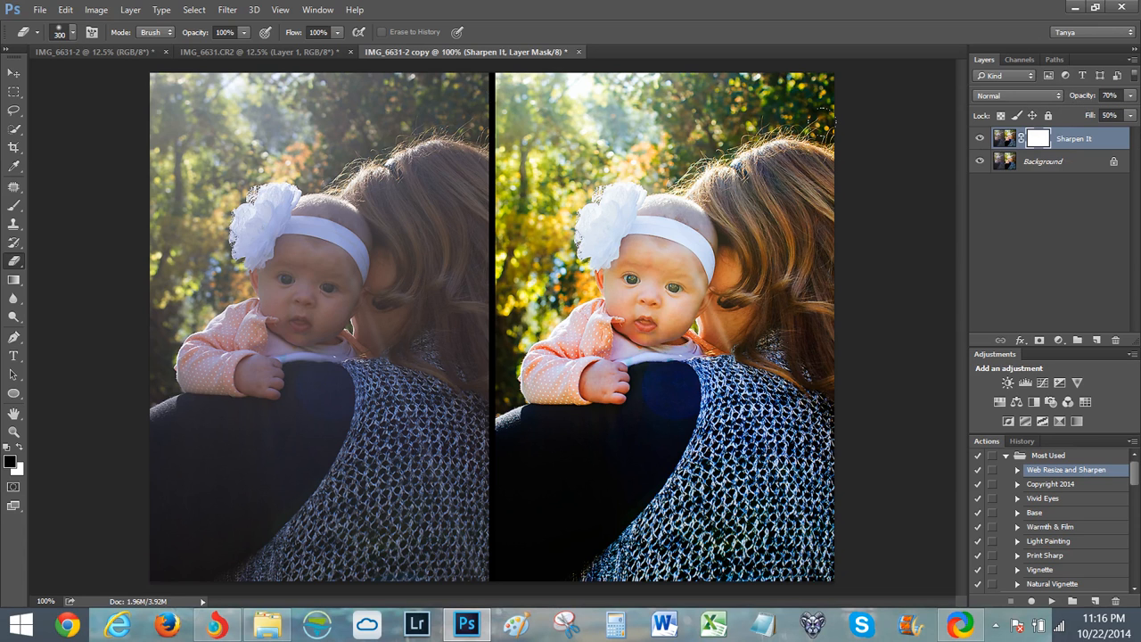
Add the white text "before" at 36 pt in the upper-left corner of the unedited photo.
key("t")
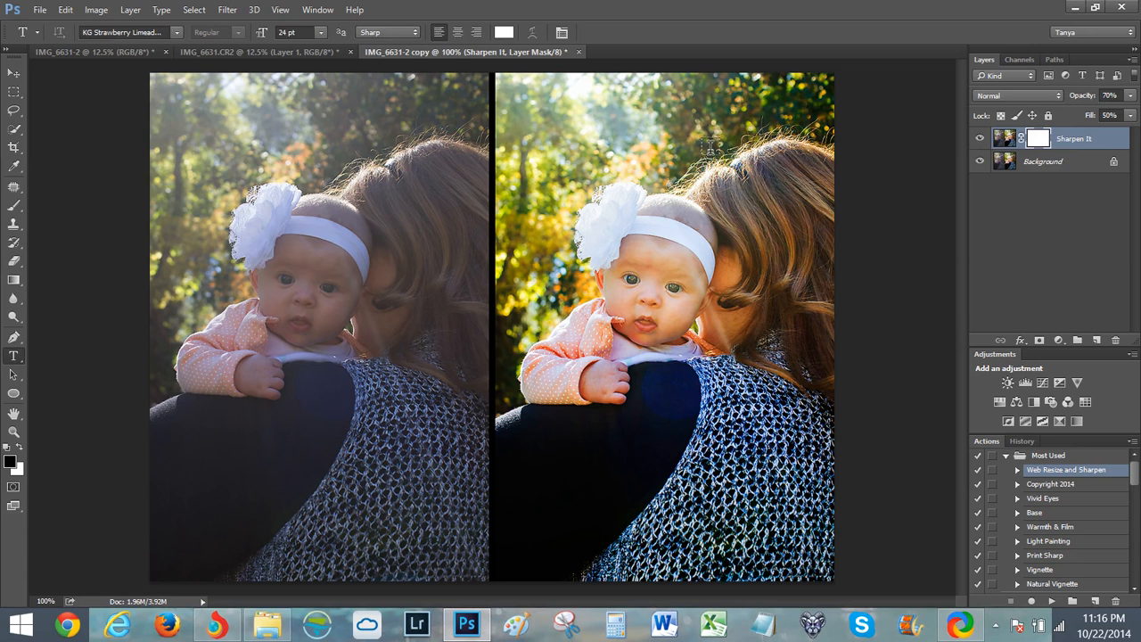
left_click(179, 98)
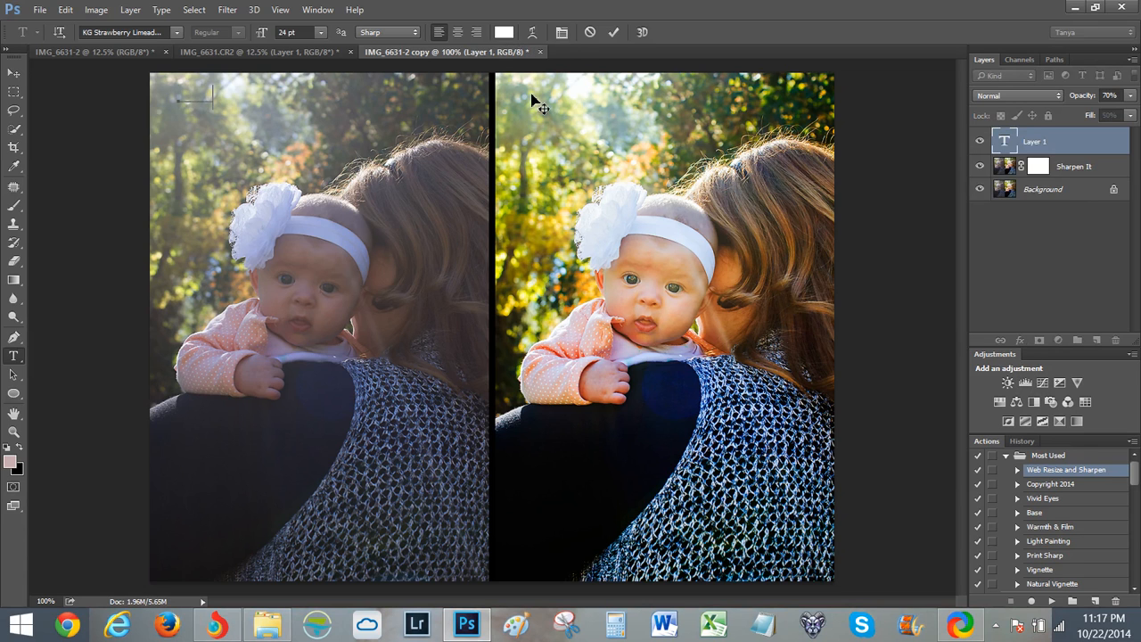
type("BEFORE")
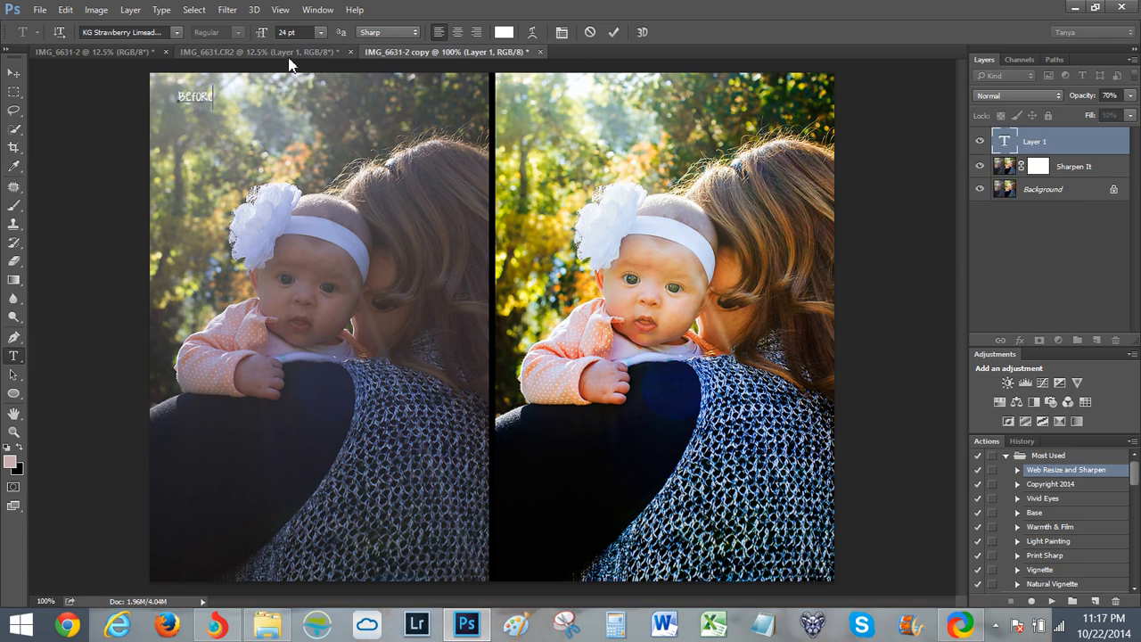
key("ctrl+a")
left_click(321, 33)
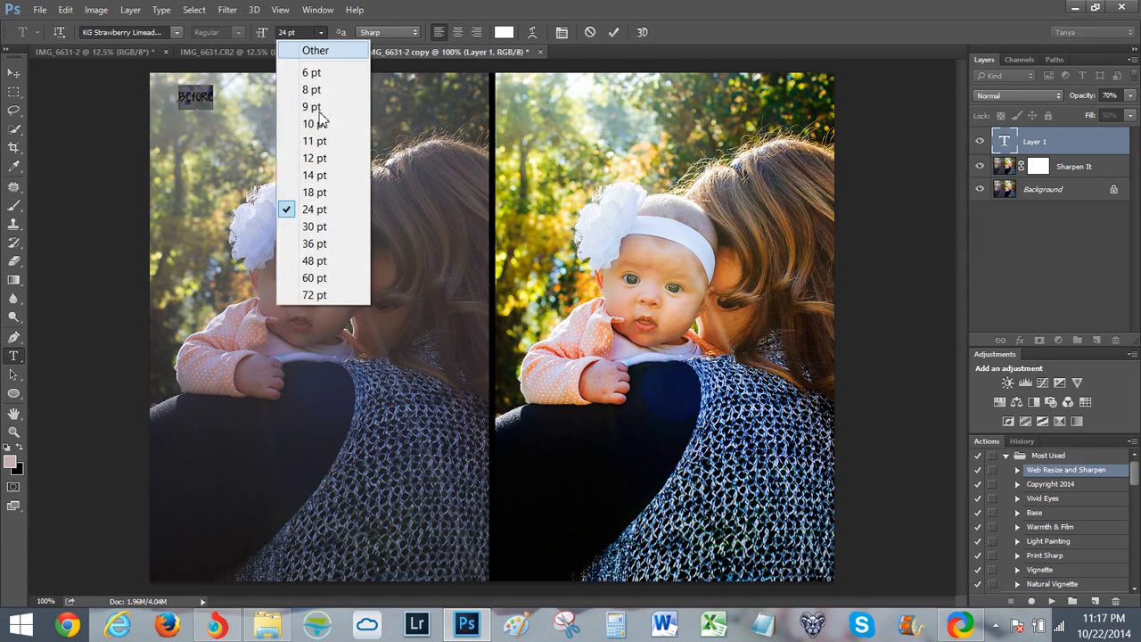
left_click(313, 243)
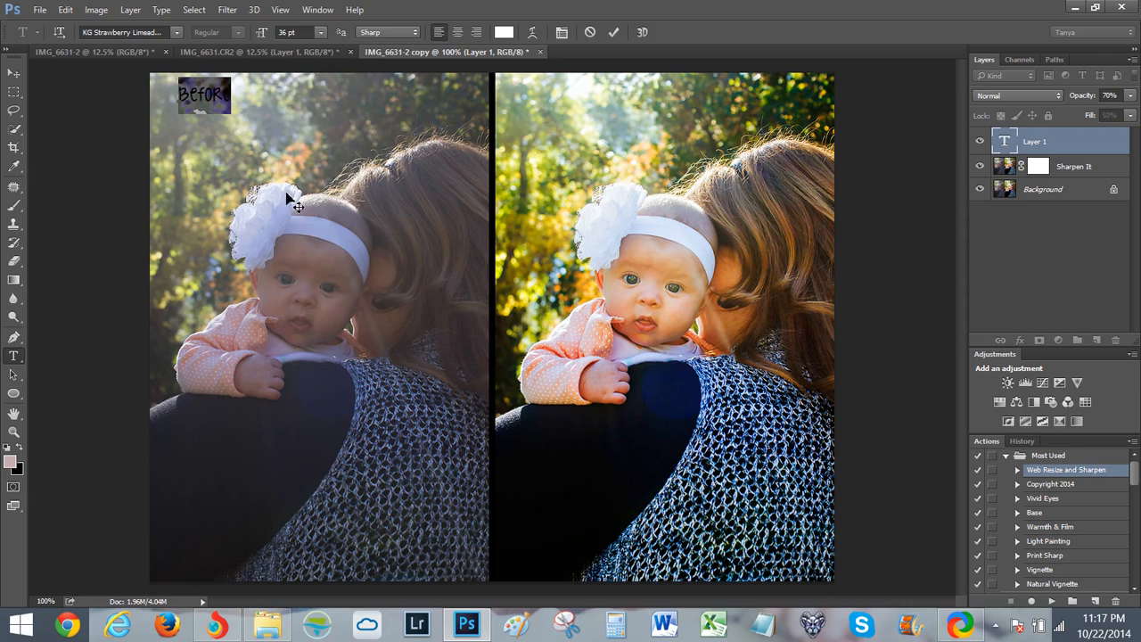
left_click_drag(215, 105, 204, 111)
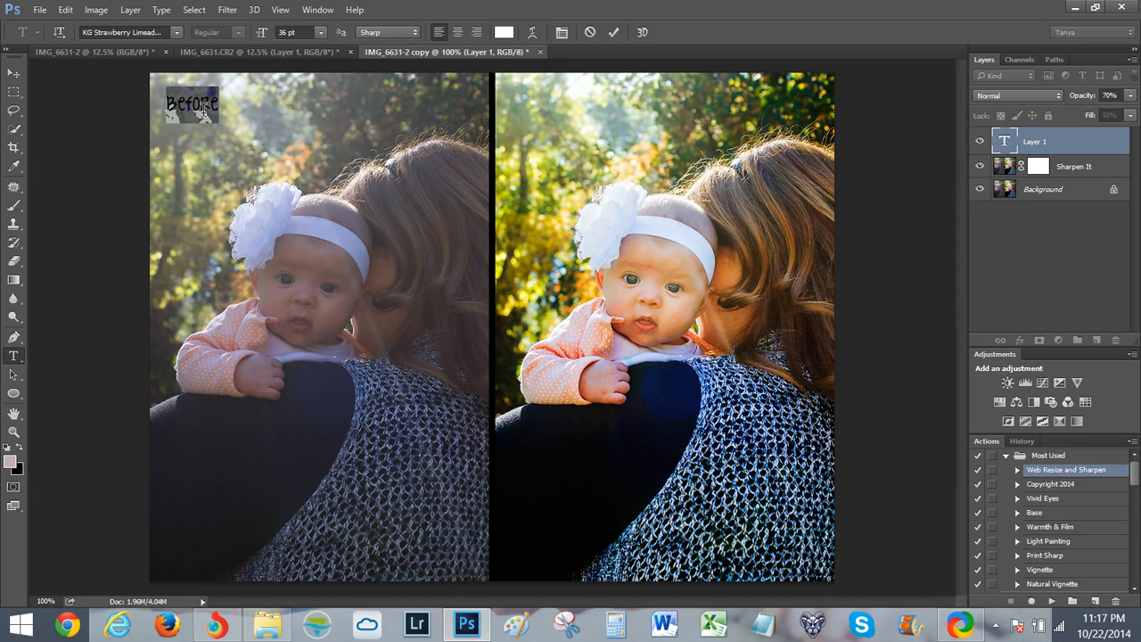
left_click(614, 32)
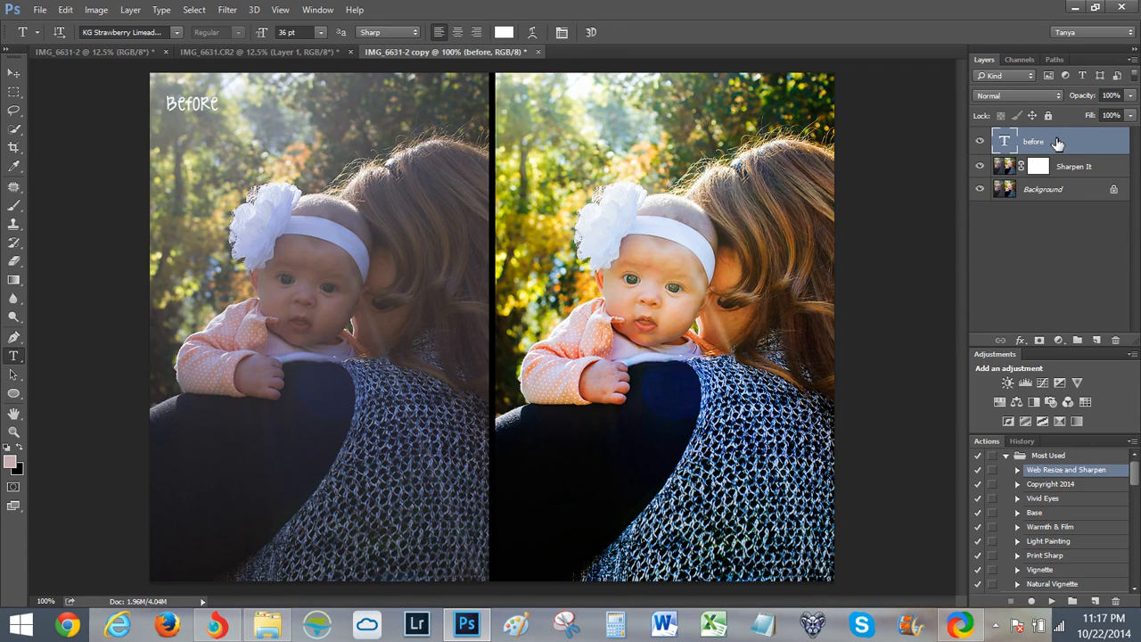
Duplicate the "before" text layer and move the copy to the matching upper-left corner of the edited photo.
key("ctrl+j")
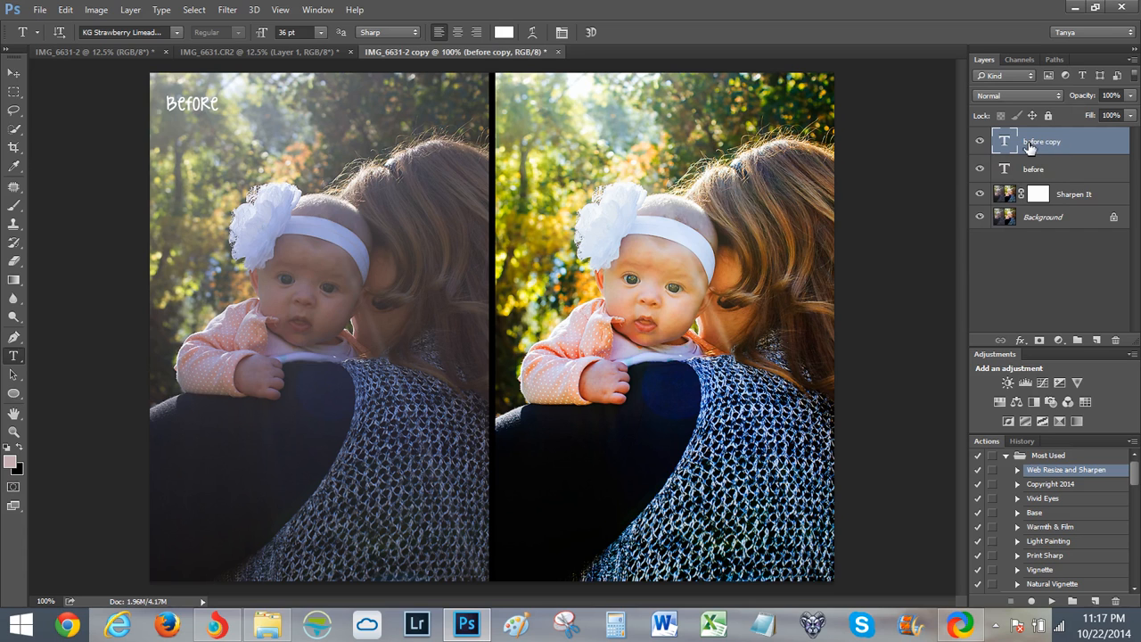
key("ctrl+t")
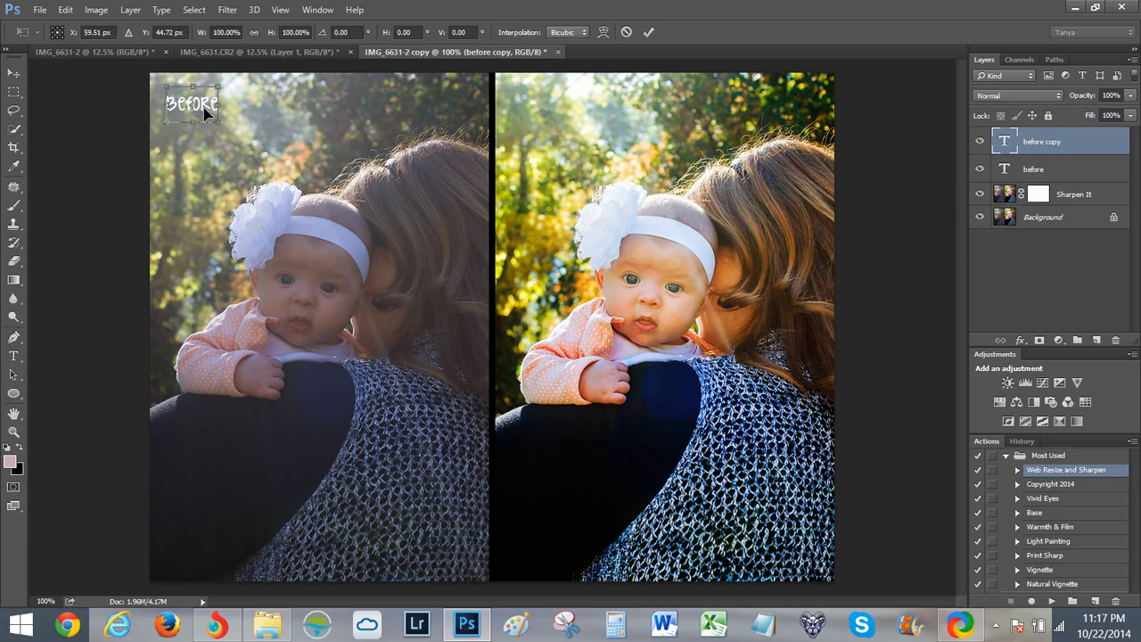
left_click_drag(204, 111, 551, 112)
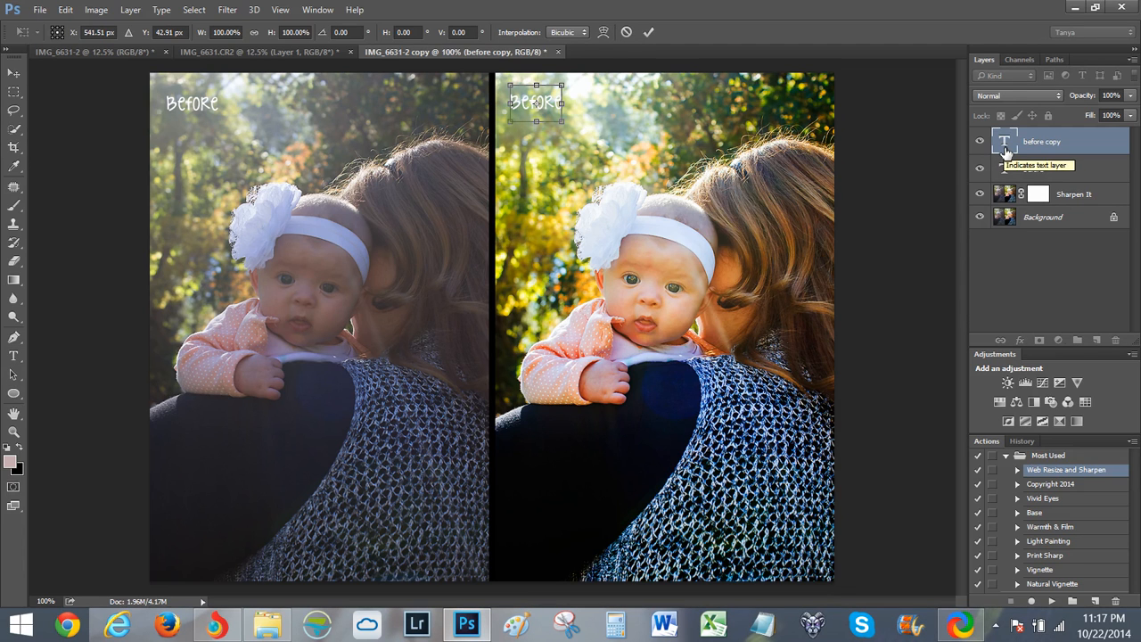
left_click(652, 30)
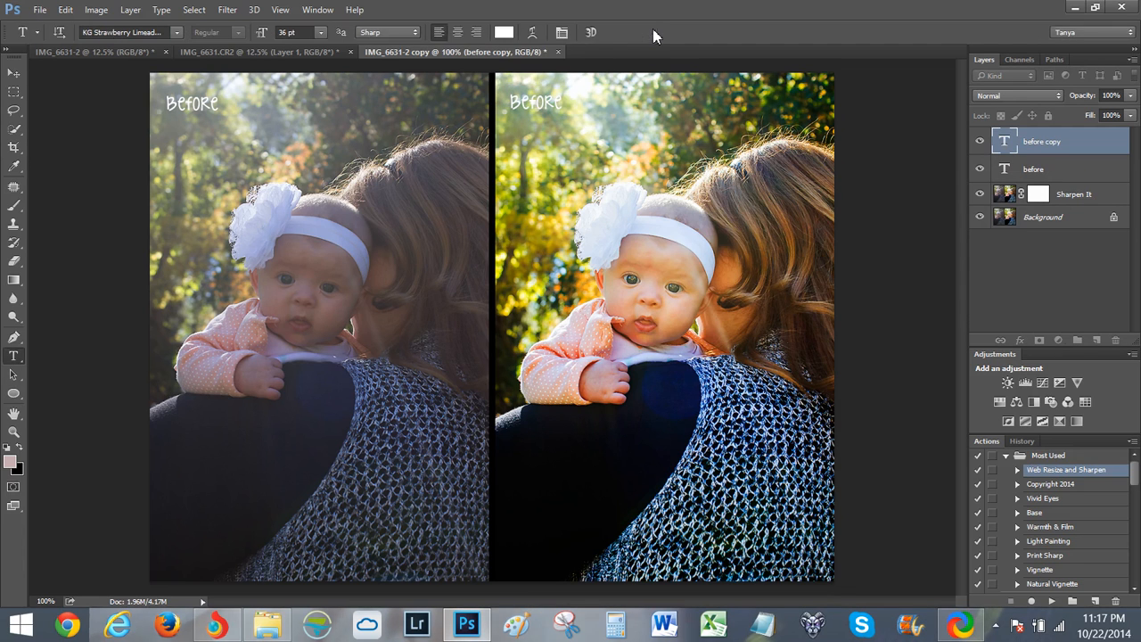
Change the duplicated label on the edited photo to read "after".
double_click(1003, 147)
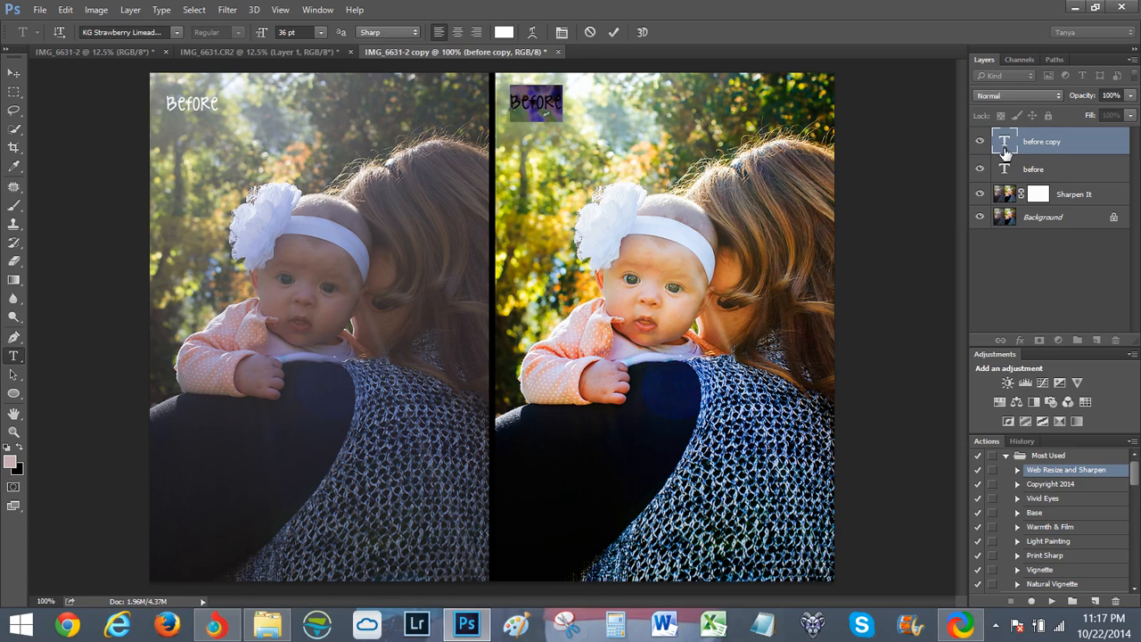
key("Left")
key("Delete")
key("Delete")
key("Delete")
key("Delete")
key("Delete")
key("Delete")
type("after")
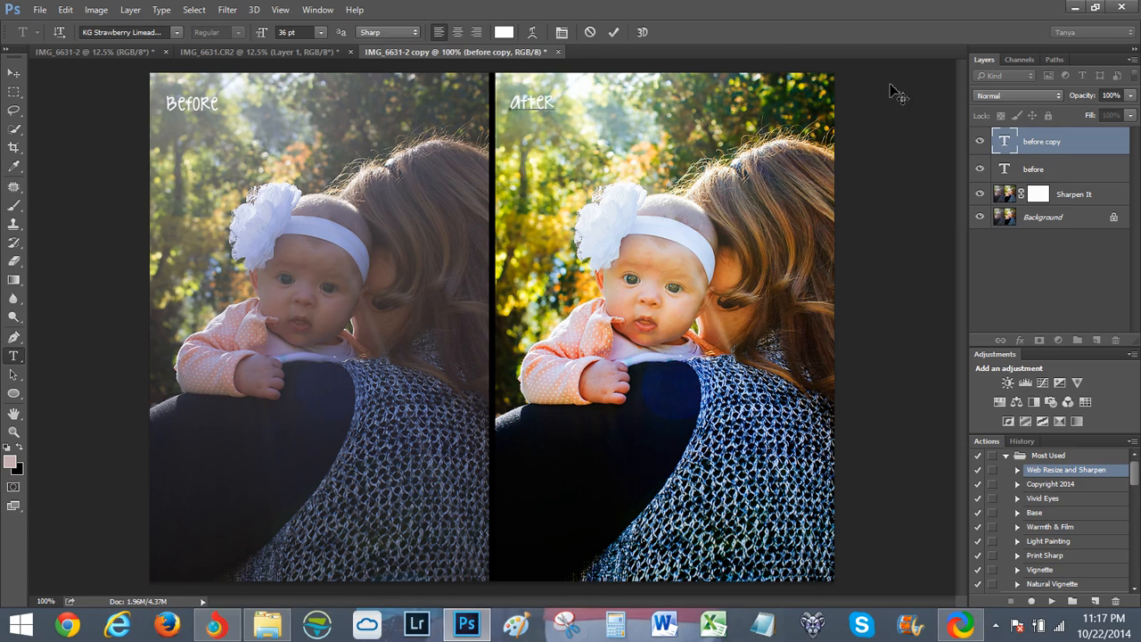
left_click(616, 31)
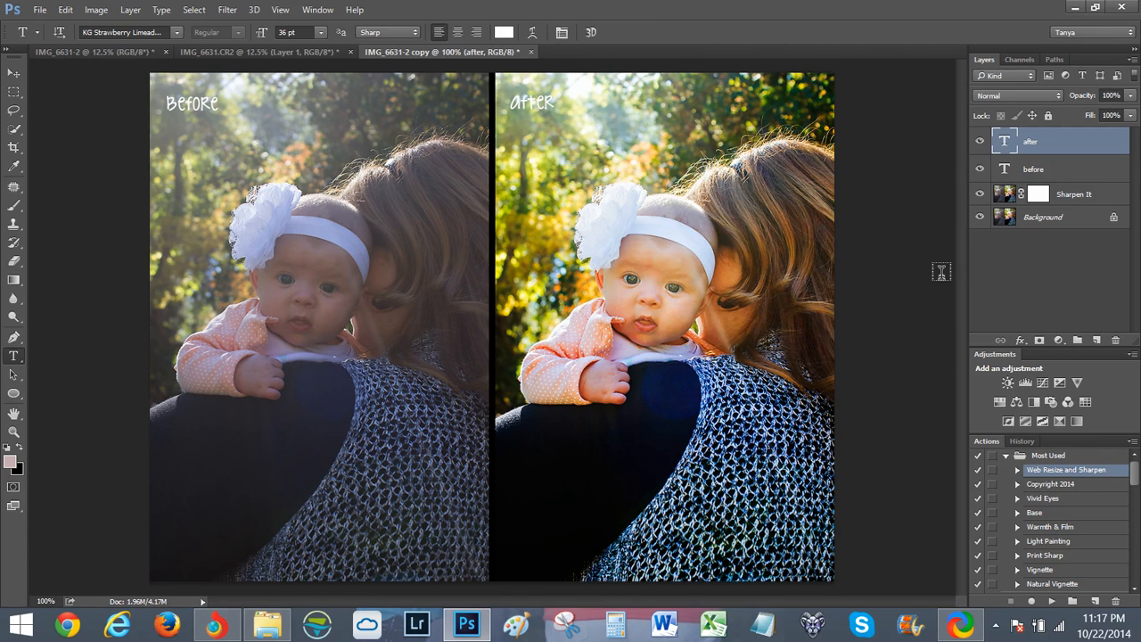
Save the labelled comparison, merged into one layer, to the Desktop as a JPEG named BA and close it.
key("ctrl+shift+e")
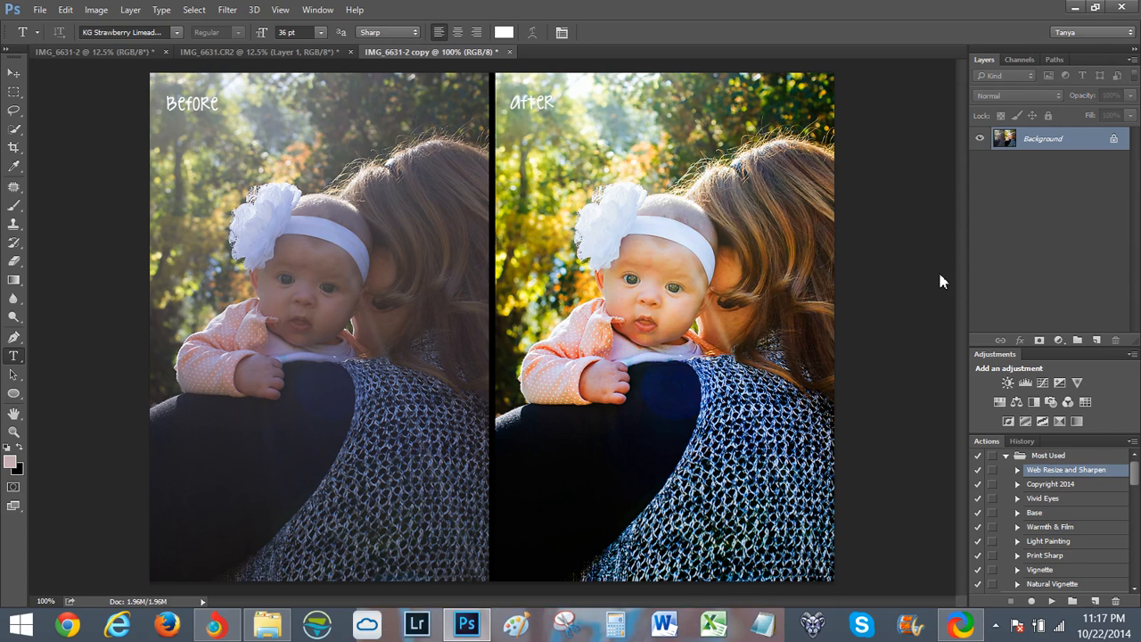
key("ctrl+shift+s")
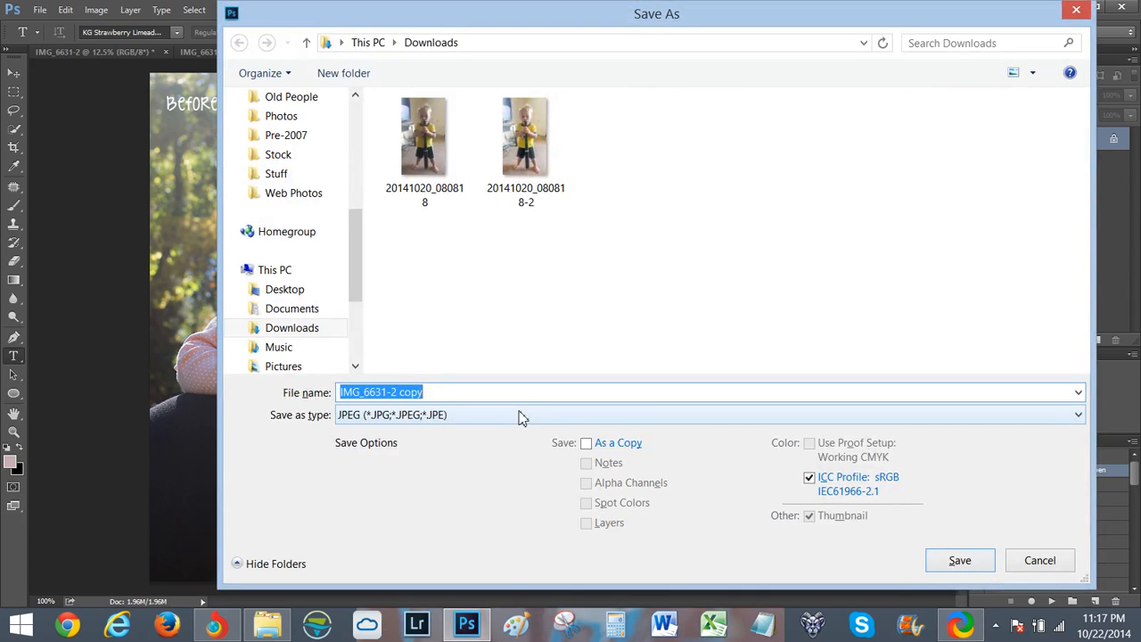
type("BA")
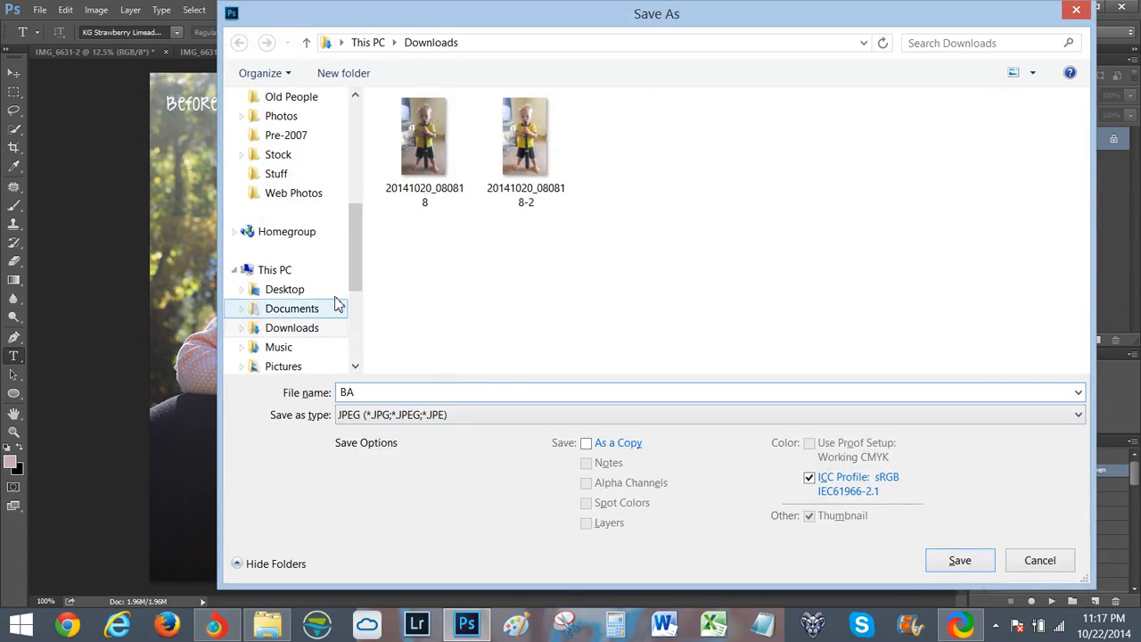
left_click(323, 292)
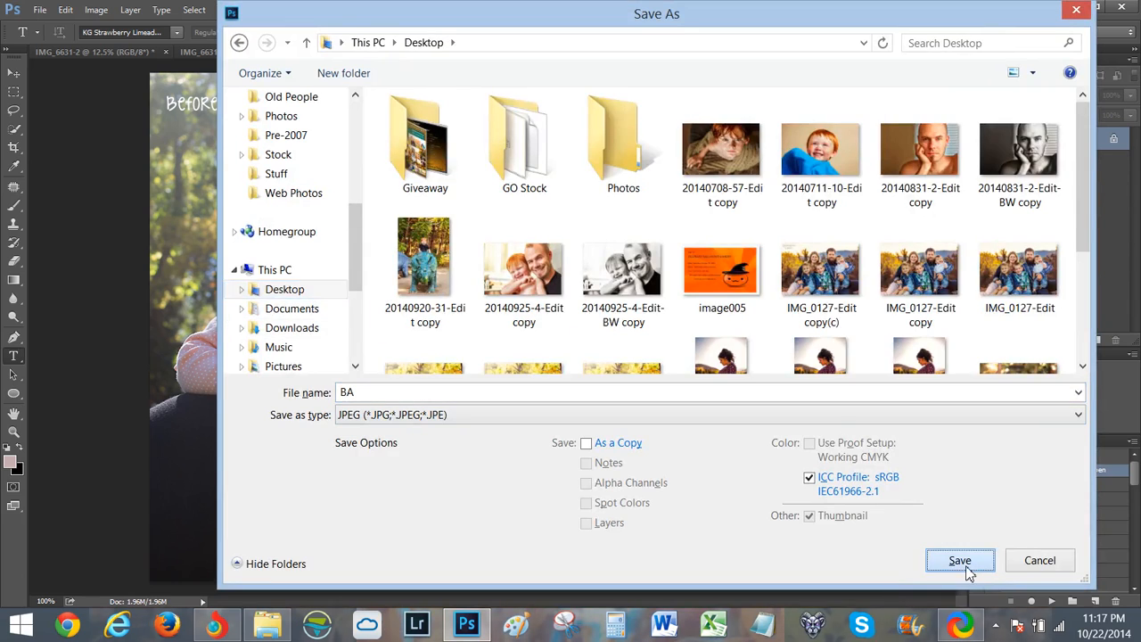
left_click(963, 565)
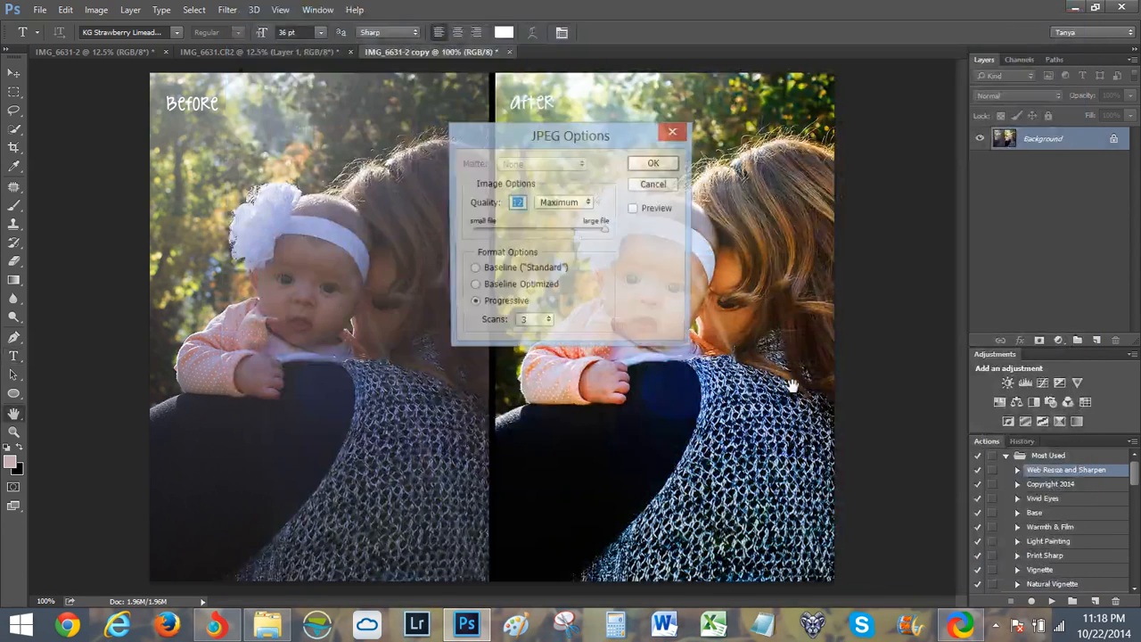
left_click(656, 164)
key("t")
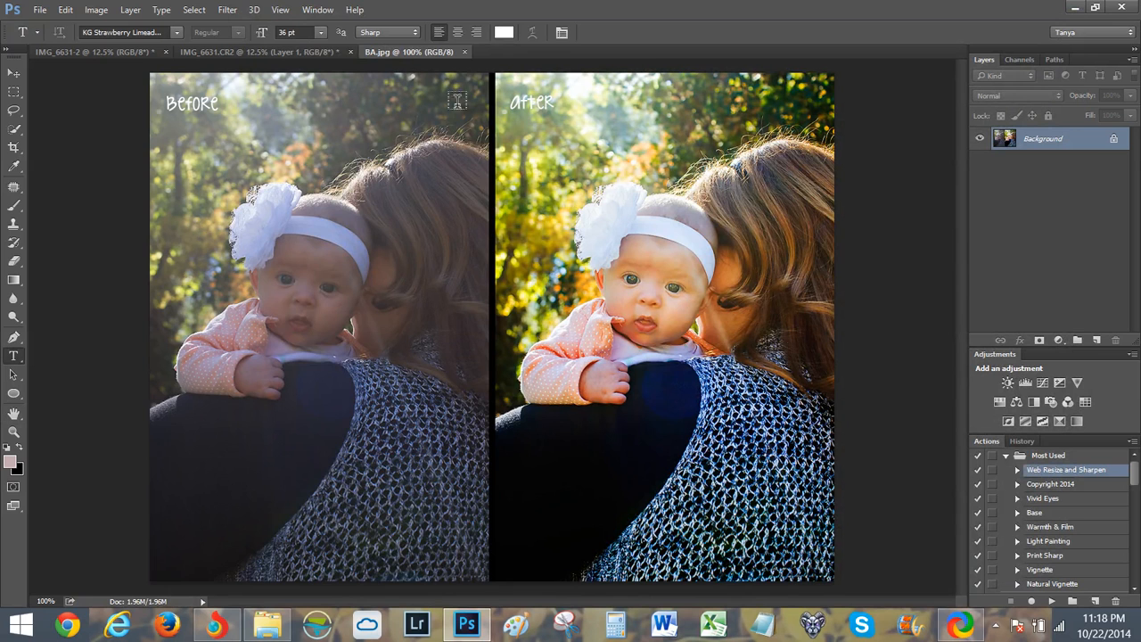
left_click(464, 52)
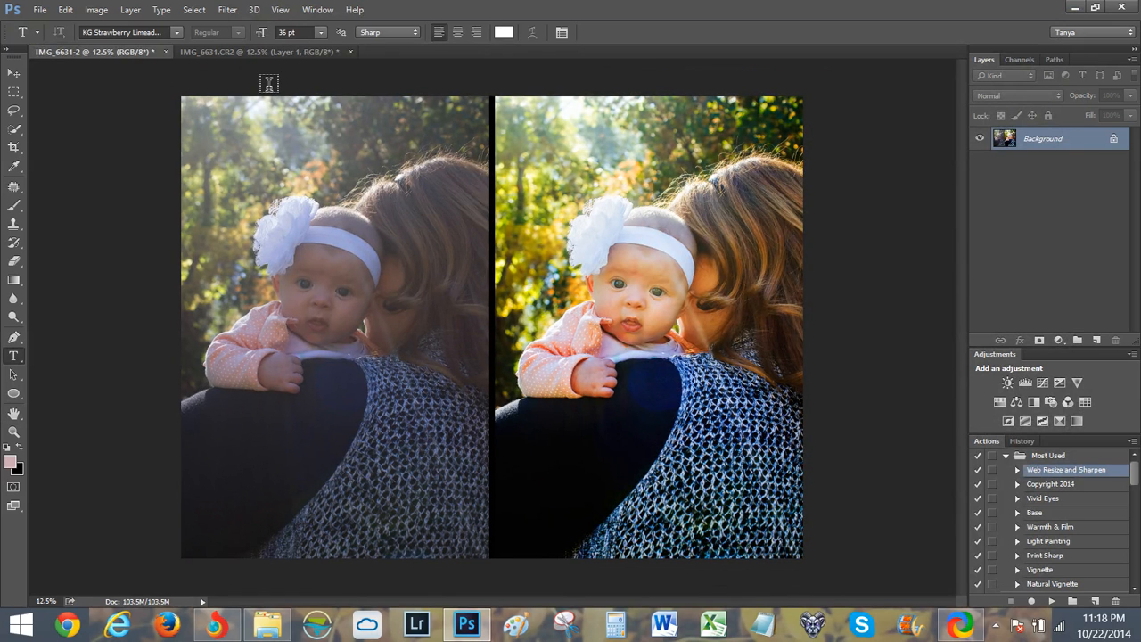
Merge Layer 1 down in IMG_6631.CR2 and save the photo to the Desktop as the JPEG IMG_6631-Edit.
left_click(207, 56)
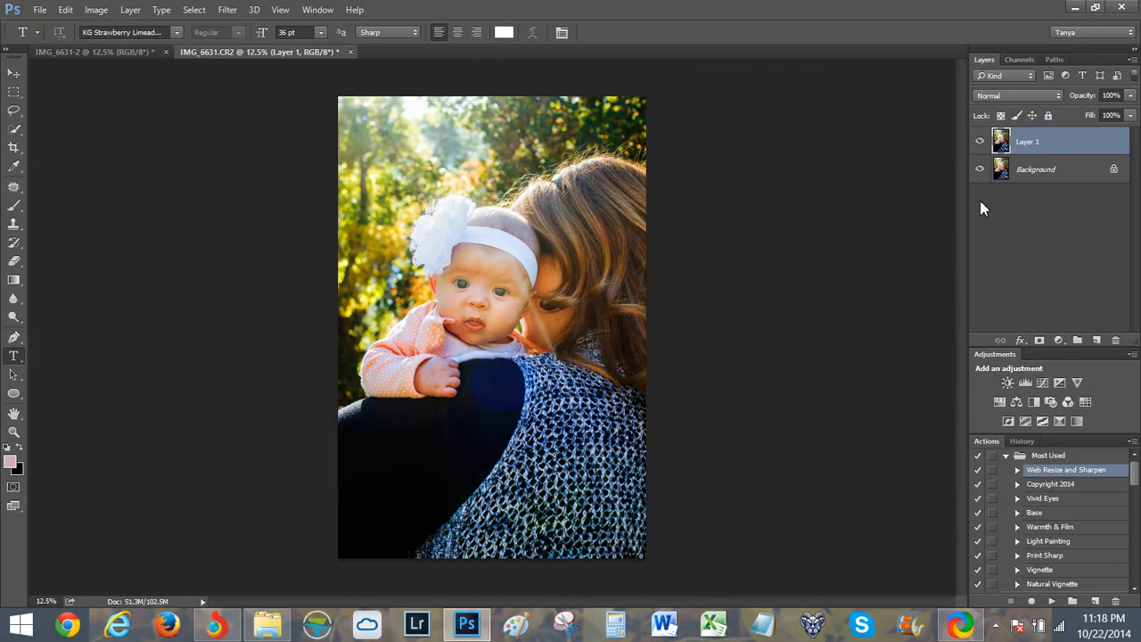
key("ctrl+e")
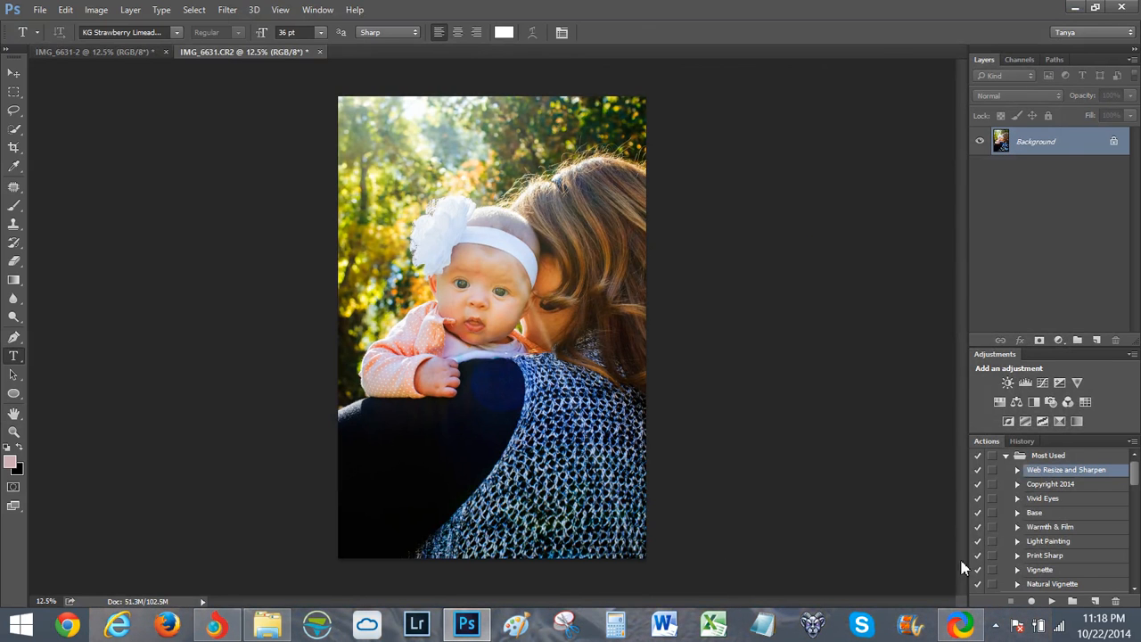
key("ctrl+shift+s")
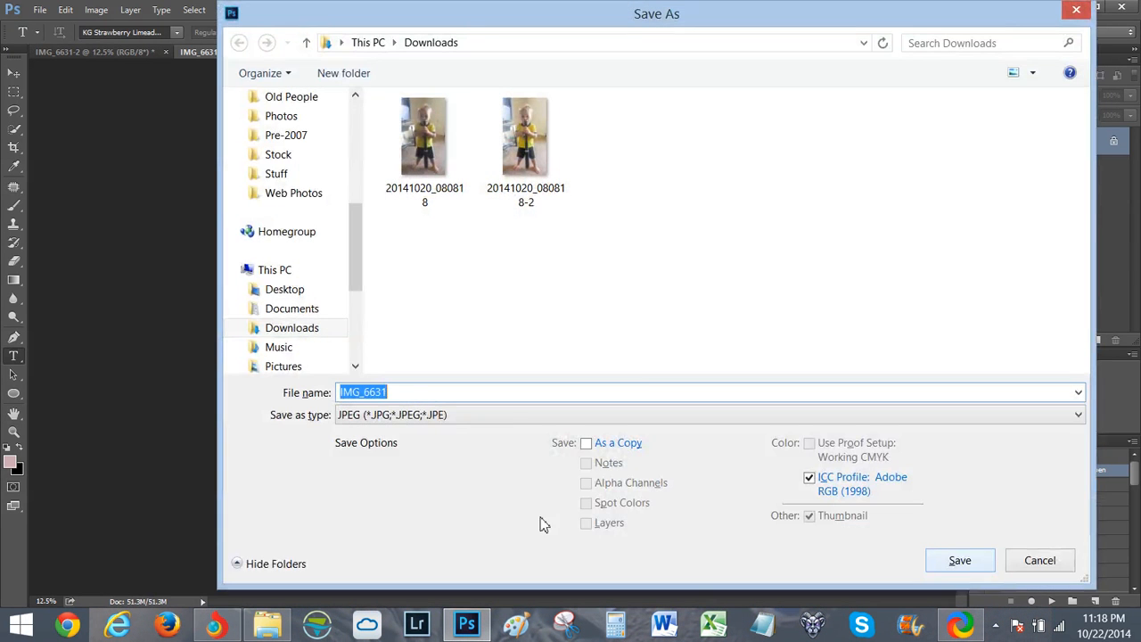
left_click(403, 388)
left_click(306, 292)
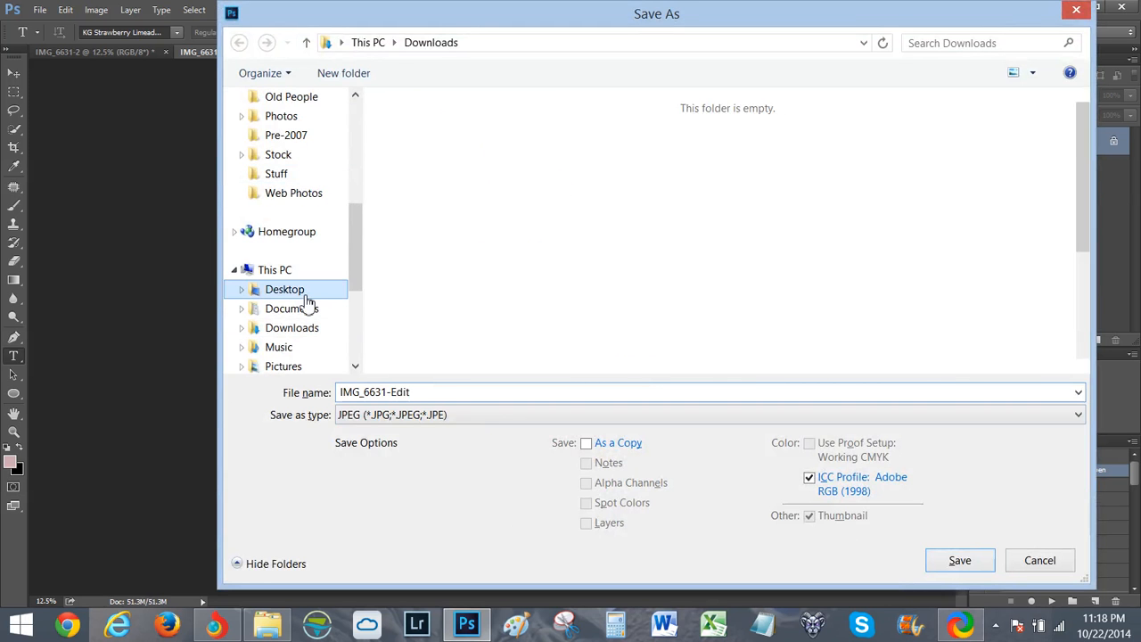
left_click(960, 559)
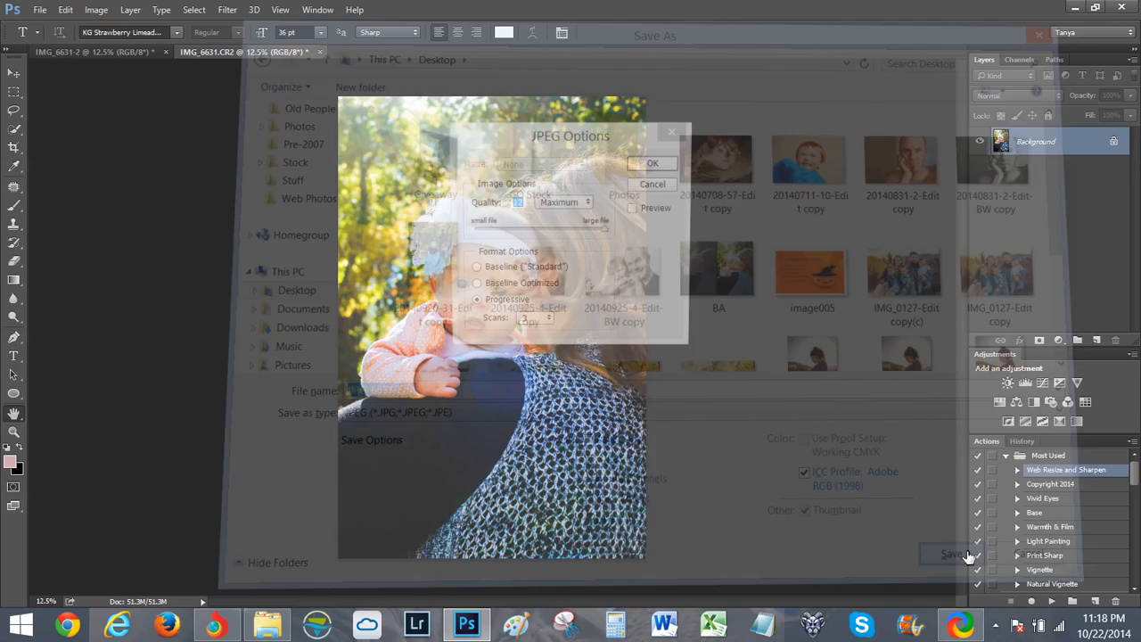
left_click(653, 163)
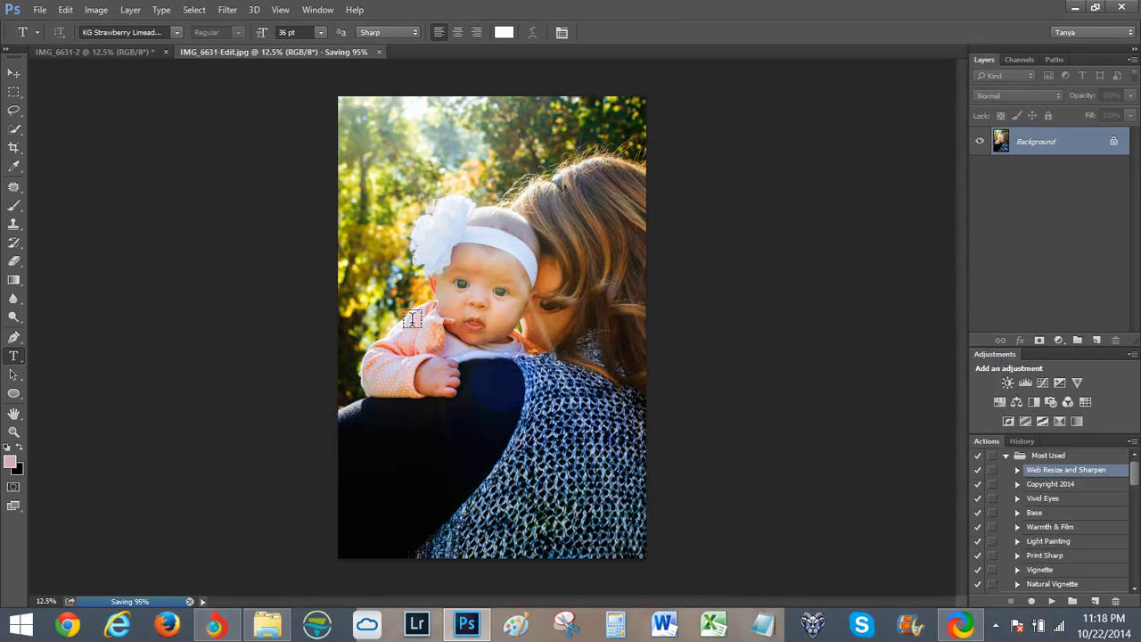
Close the full-size side-by-side document IMG_6631-2 without saving its changes.
left_click(133, 58)
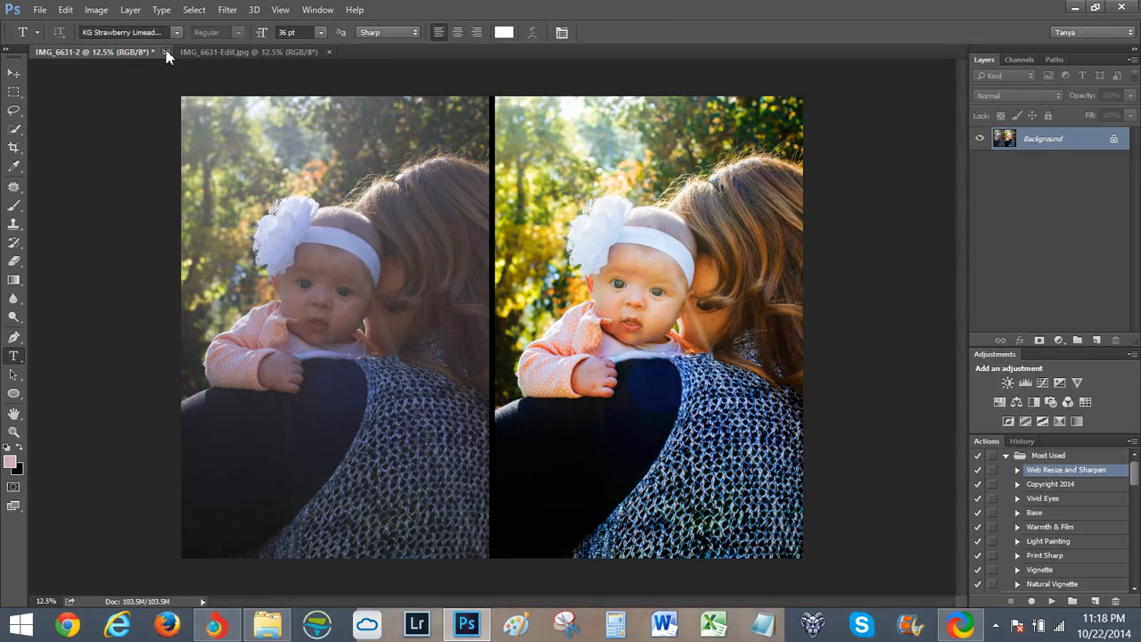
left_click(166, 52)
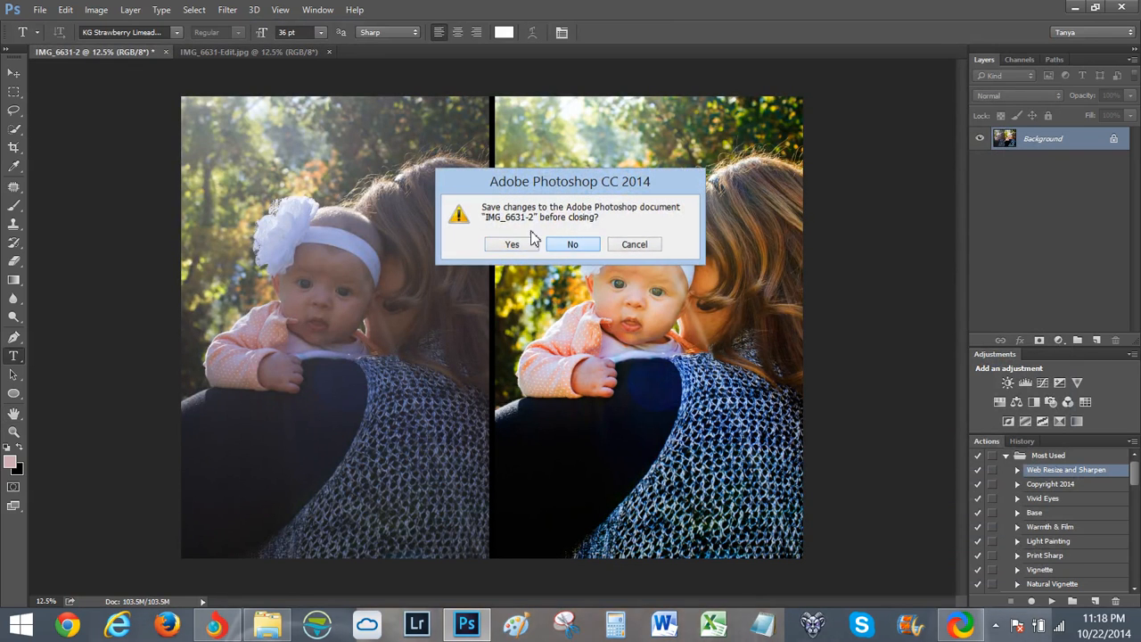
left_click(572, 245)
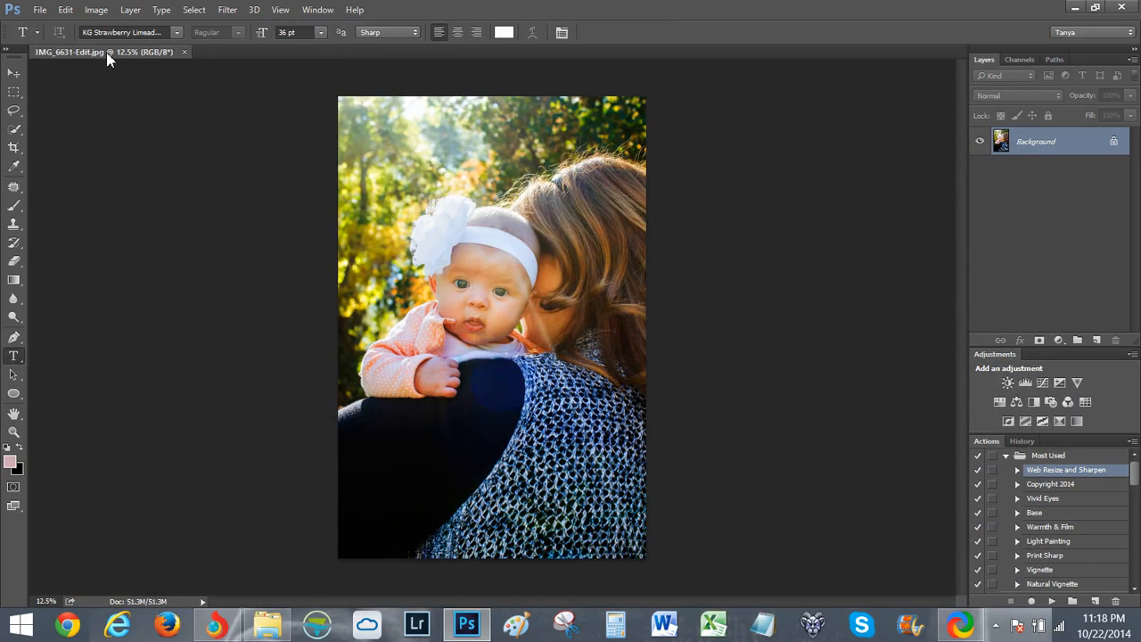
Run the Web Resize and Sharpen action on IMG_6631-Edit.jpg and compare the resulting copy with the full-size photo.
left_click(1053, 601)
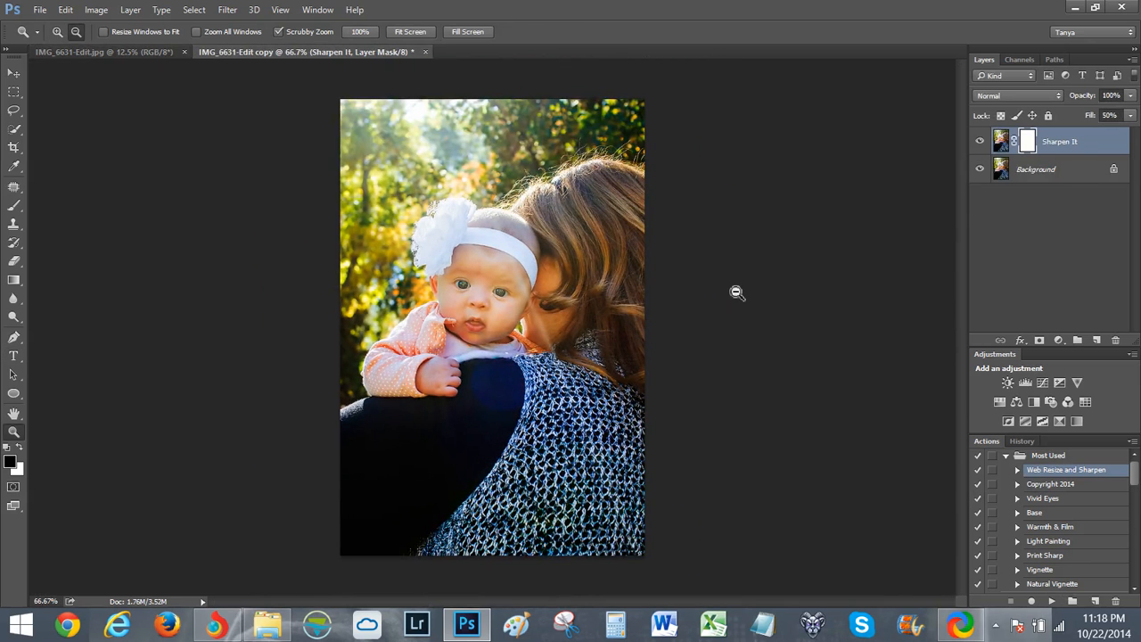
left_click(101, 56)
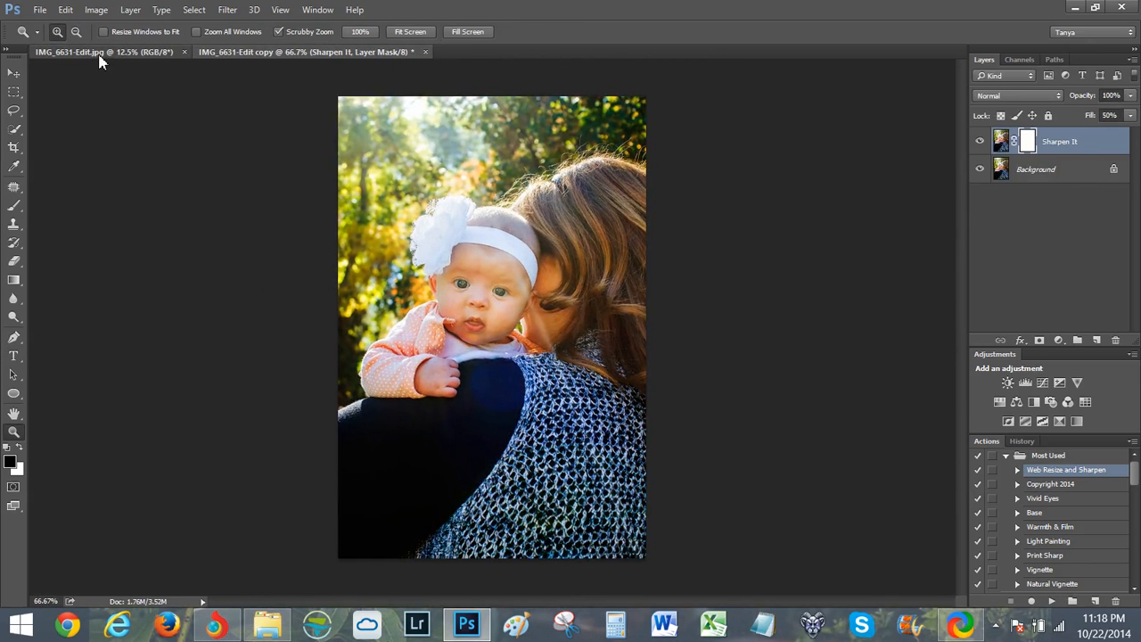
left_click(242, 56)
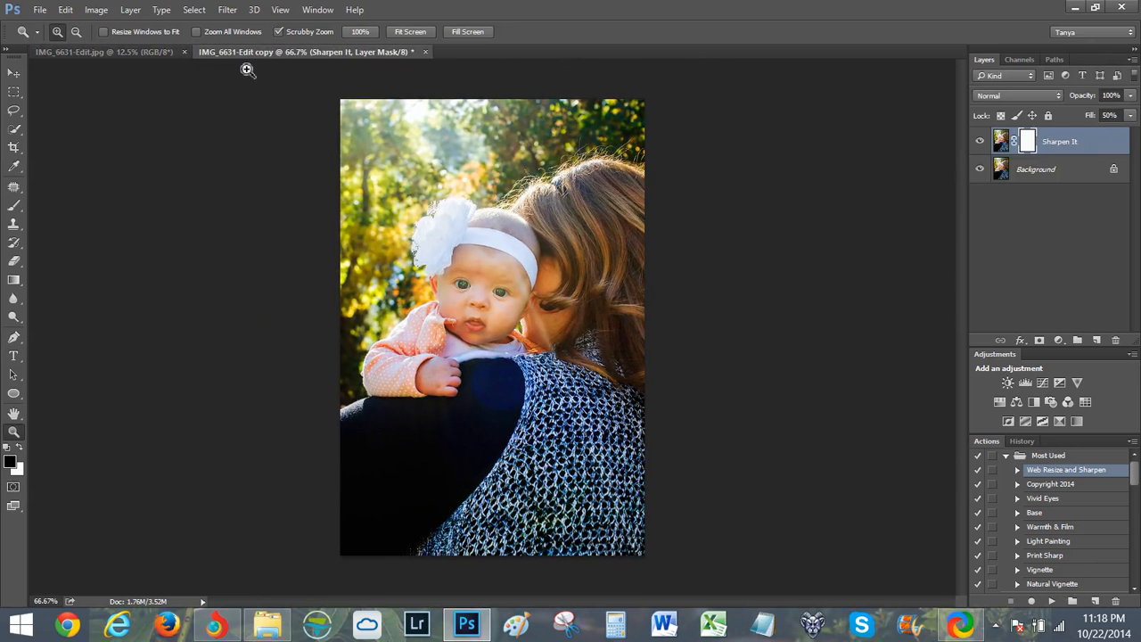